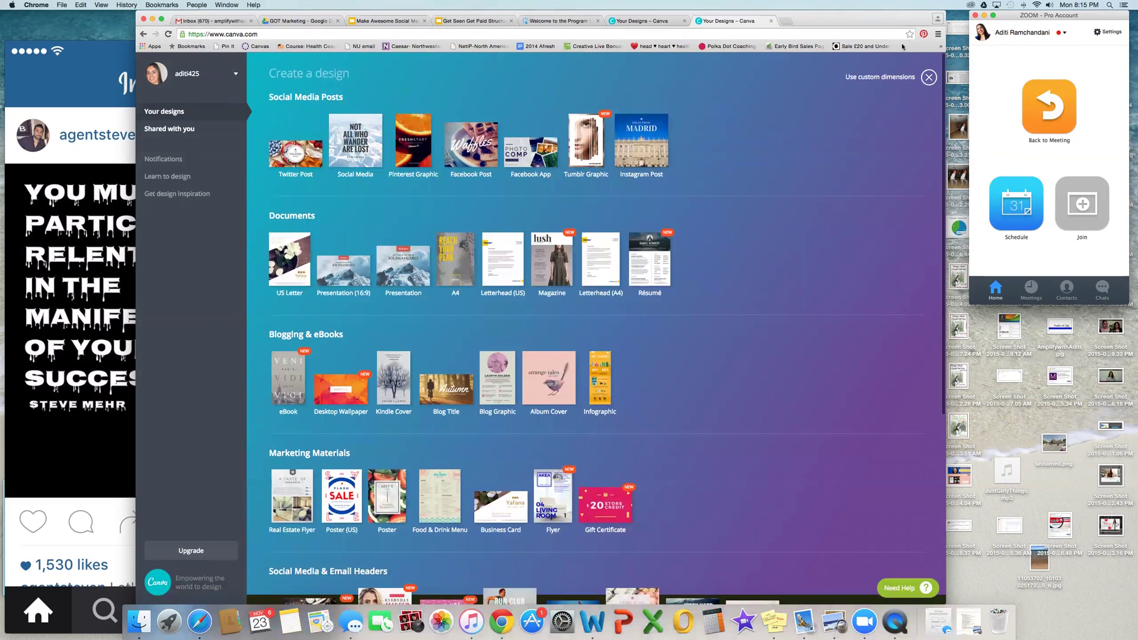
# Step: Stretch the Chrome window to both screen edges and scroll through Canva's design types
pyautogui.moveTo(1038, 83); pyautogui.dragTo(1137, 83)
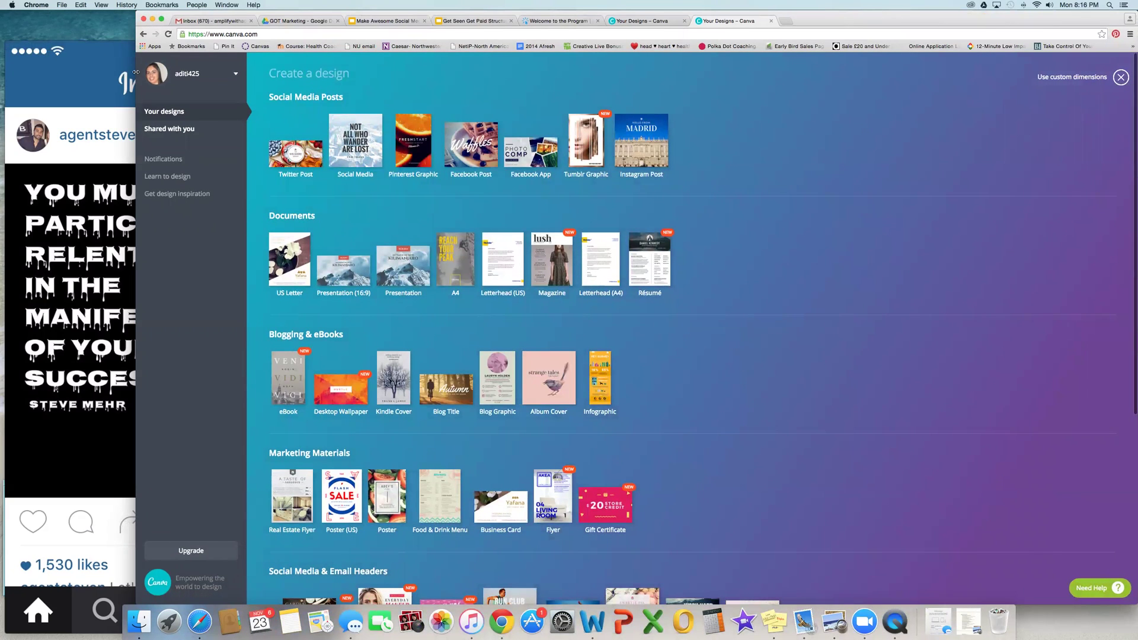
pyautogui.moveTo(137, 74); pyautogui.dragTo(30, 71)
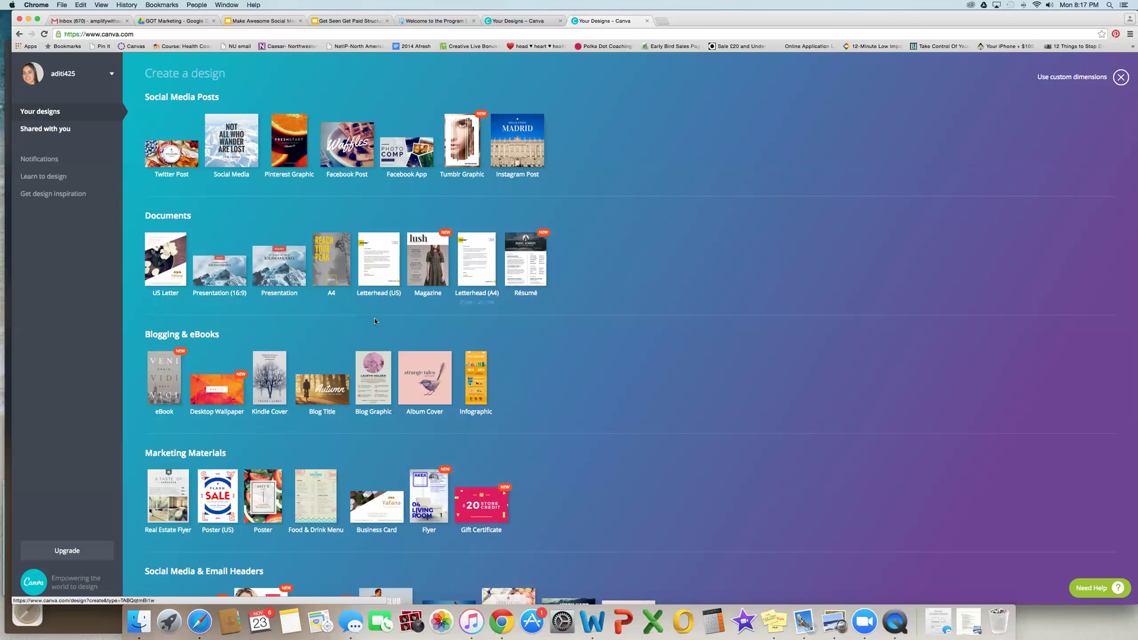
pyautogui.scroll(-5, 375, 322)
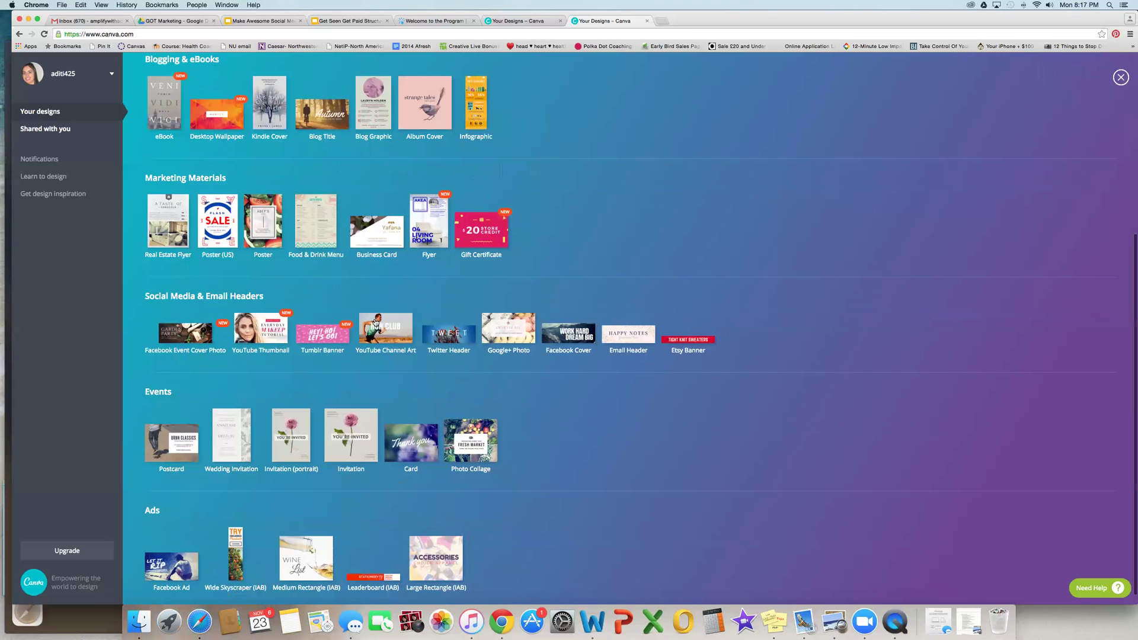
pyautogui.scroll(5, 374, 322)
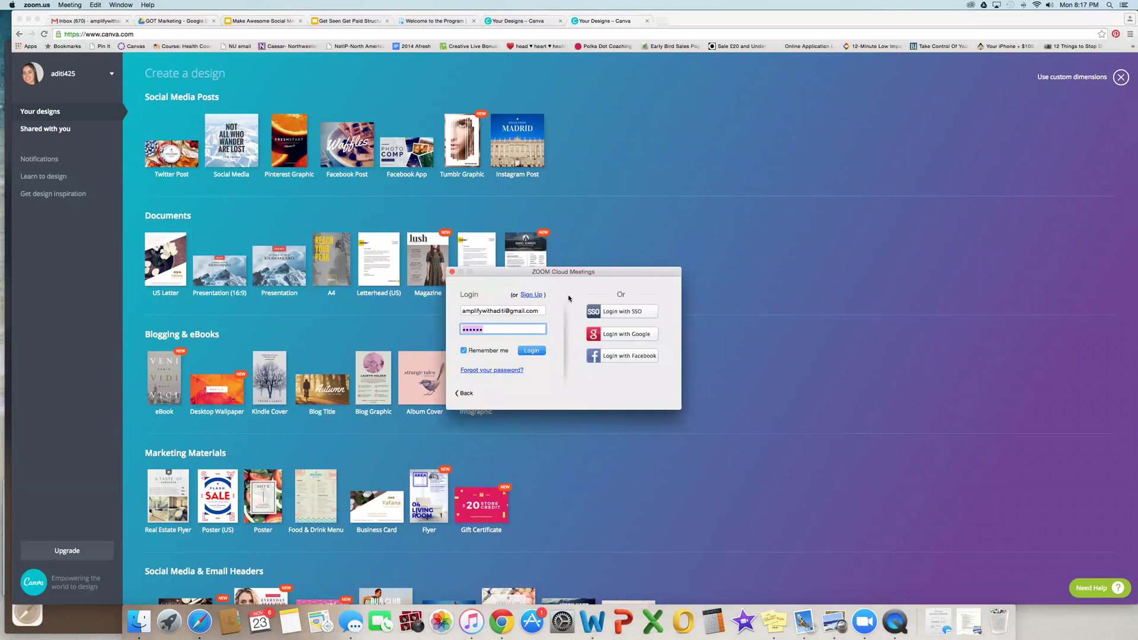
# Step: Log in to Zoom Cloud Meetings after replacing the saved password with the account password
pyautogui.click(501, 329)
pyautogui.moveTo(501, 329); pyautogui.dragTo(440, 329)
pyautogui.write('•••••••••••')
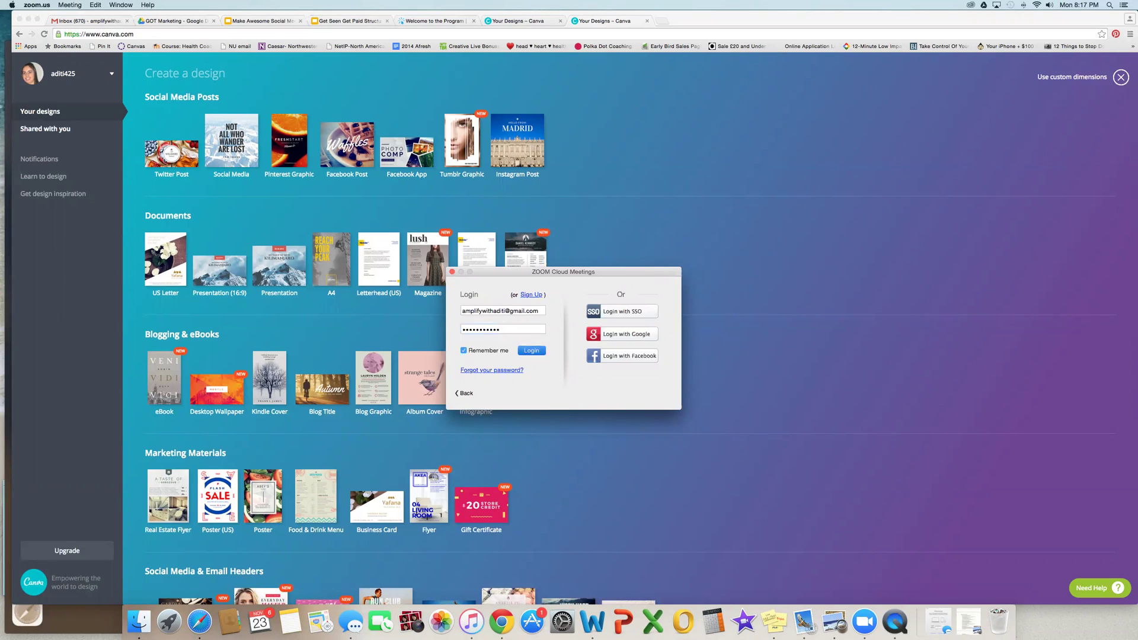
pyautogui.press('Return')
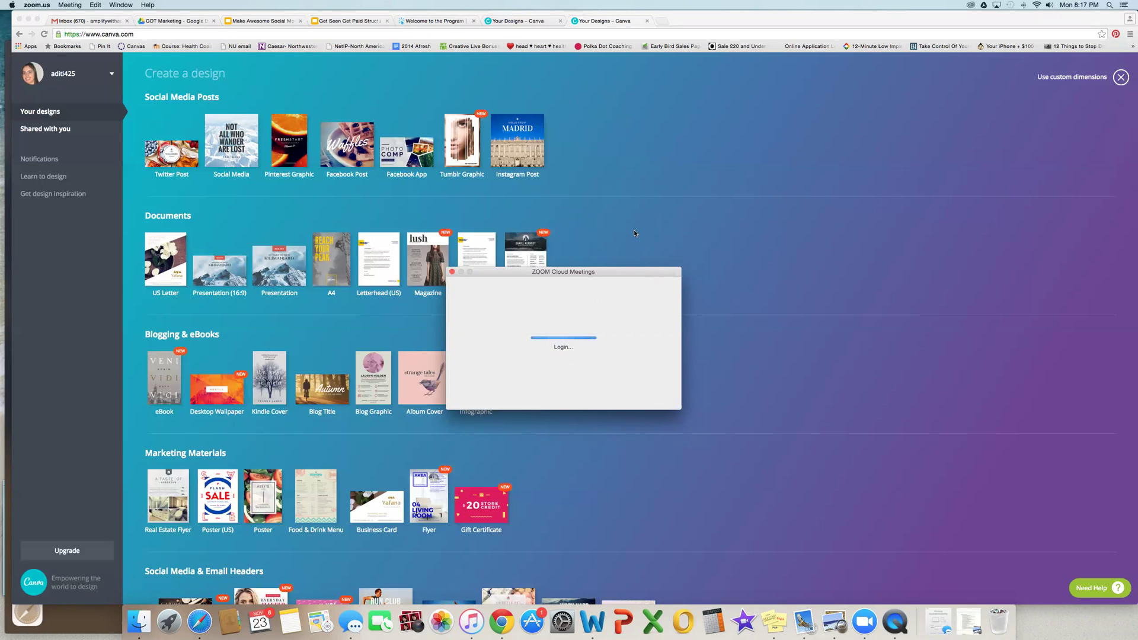
pyautogui.scroll(-5, 634, 233)
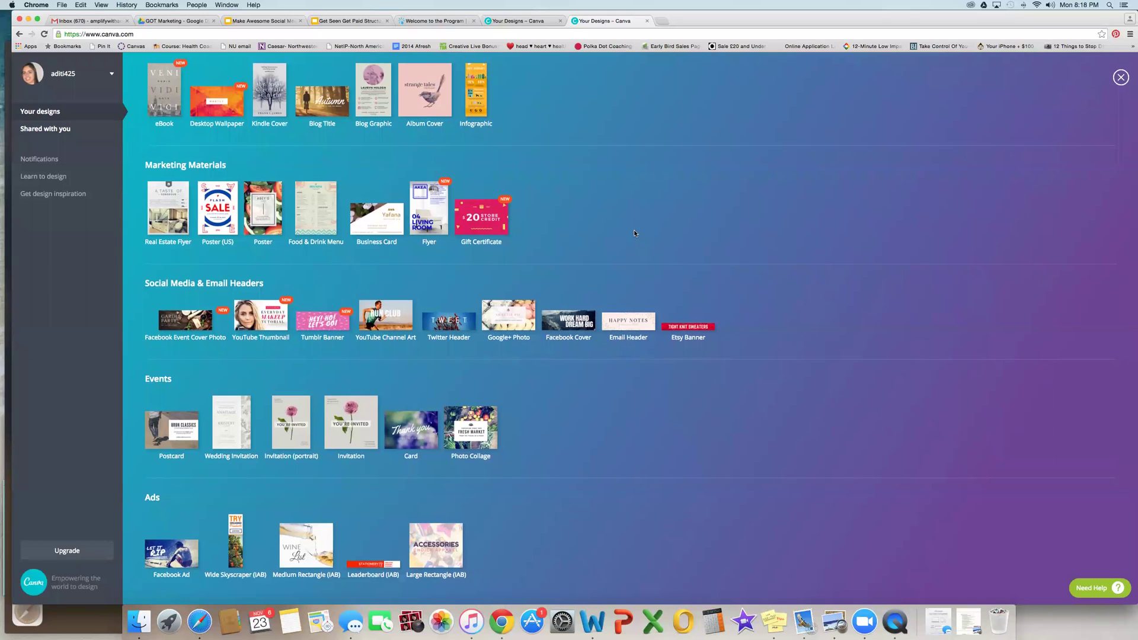
# Step: Scroll back to the top of the design types and start a blank Instagram Post
pyautogui.scroll(1, 634, 233)
pyautogui.scroll(5, 634, 233)
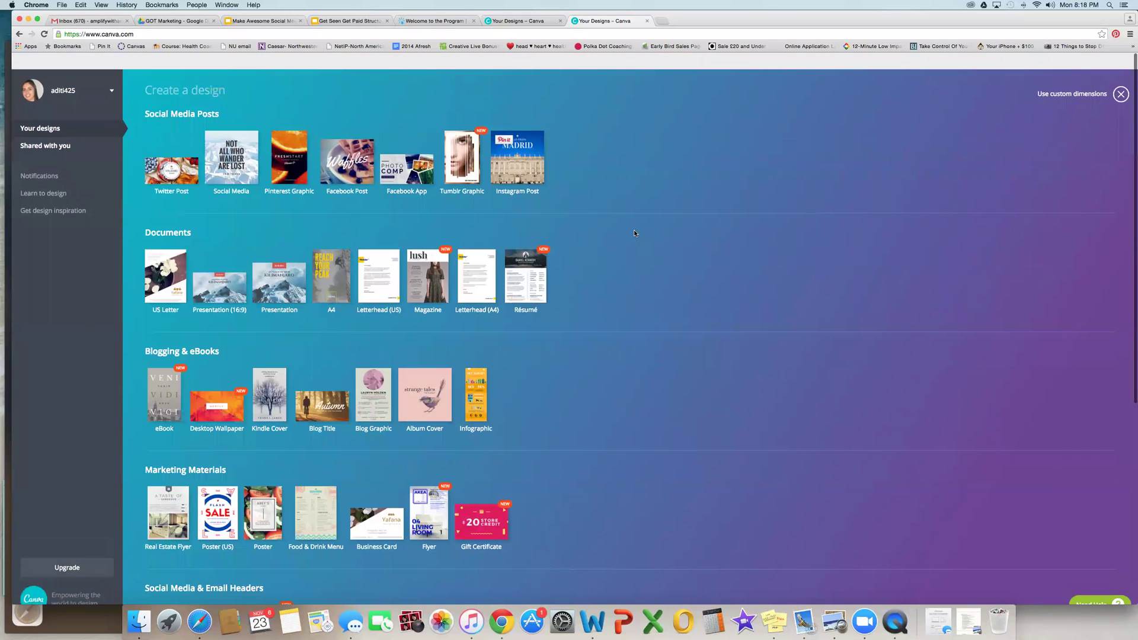
pyautogui.scroll(-1, 634, 233)
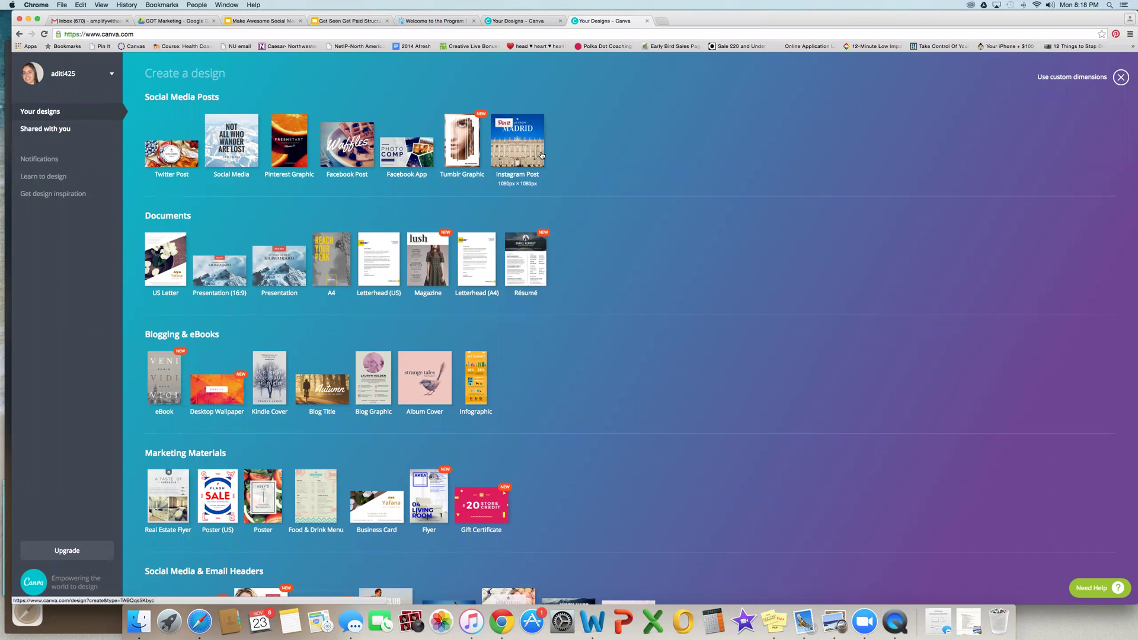
pyautogui.click(511, 142)
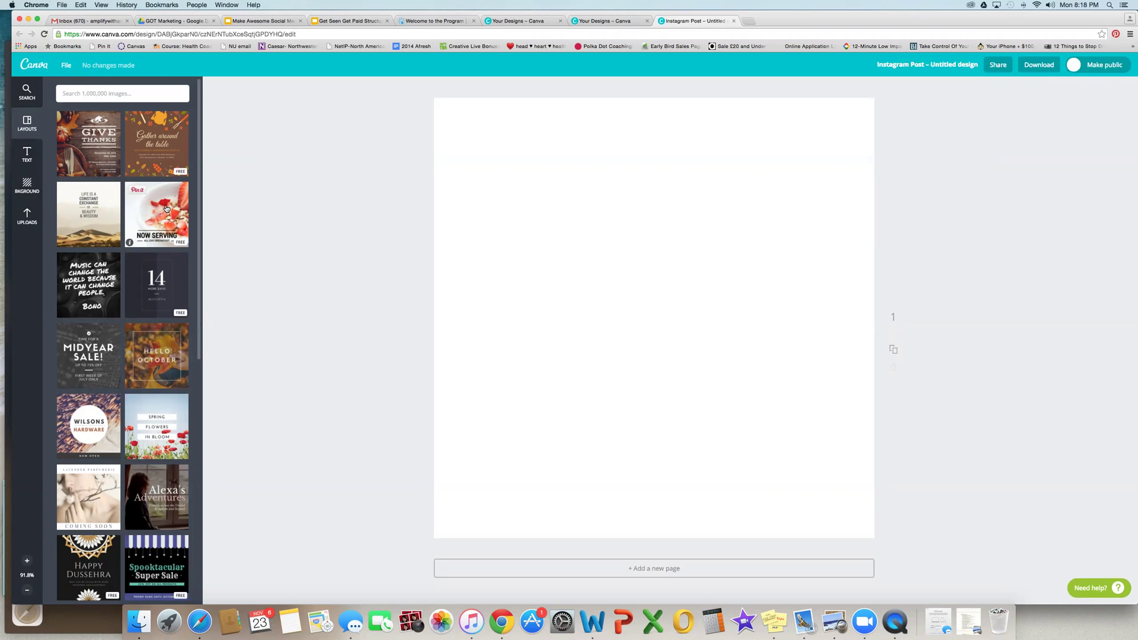
# Step: Apply the Now Serving strawberry-bowl template and retype its heading as 'FREE TRAINING'
pyautogui.click(164, 209)
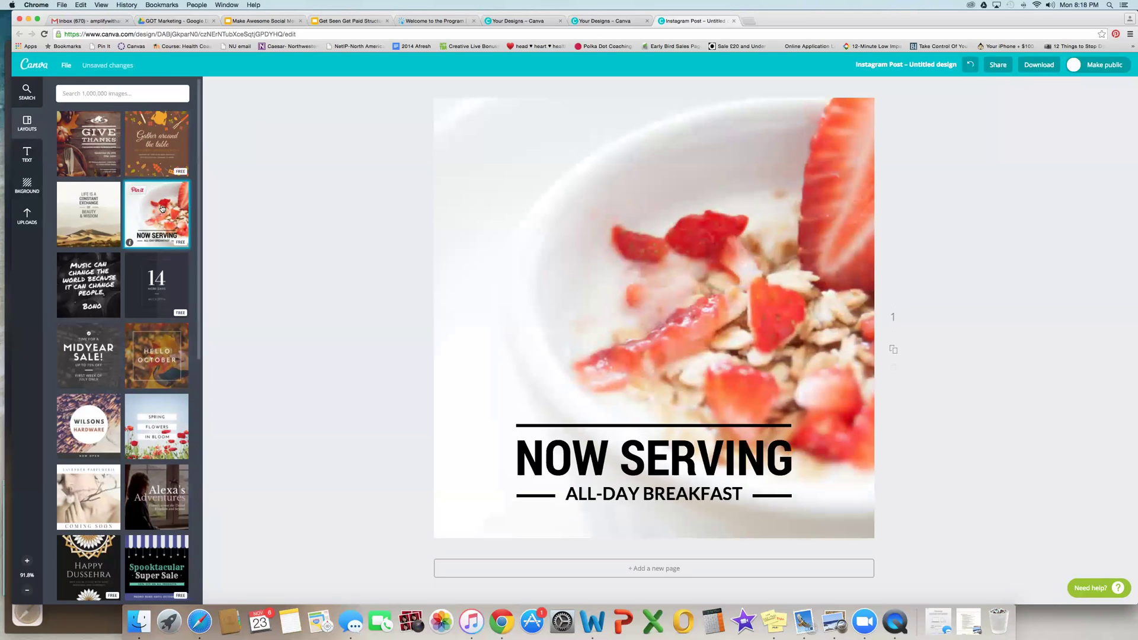
pyautogui.click(685, 438)
pyautogui.doubleClick(686, 438)
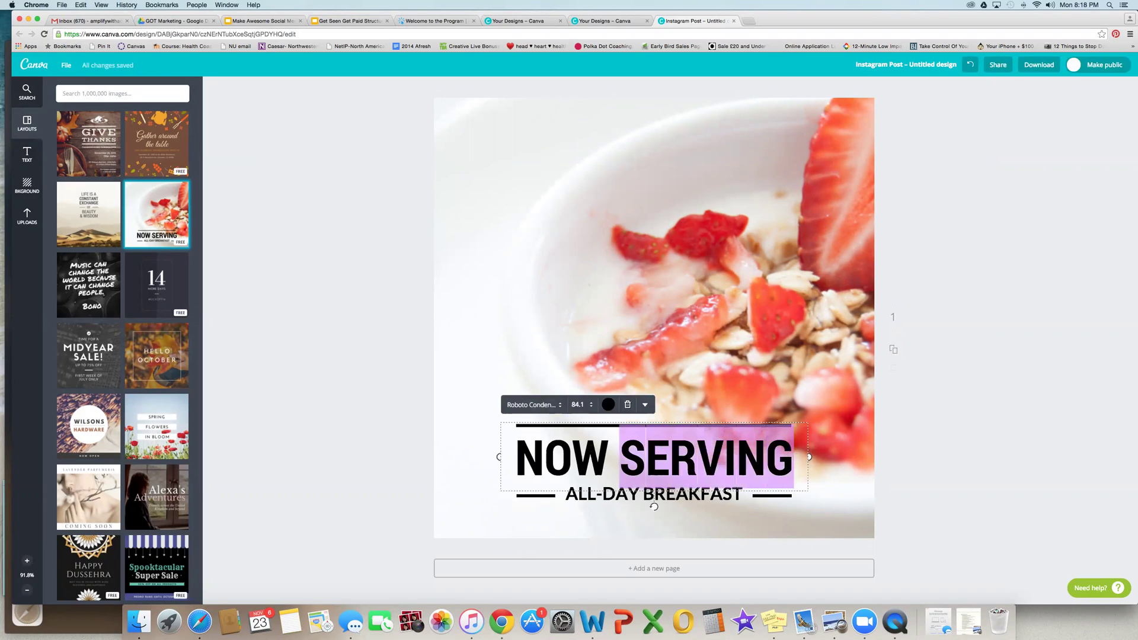
pyautogui.hotkey('shift', 'Left')
pyautogui.hotkey('shift', 'Left')
pyautogui.hotkey('shift', 'Left')
pyautogui.hotkey('shift', 'Left')
pyautogui.write('FREE TRAK K \\\\')
pyautogui.press('BackSpace')
pyautogui.press('BackSpace')
pyautogui.press('BackSpace')
pyautogui.press('BackSpace')
pyautogui.press('BackSpace')
pyautogui.press('BackSpace')
pyautogui.write('INING')
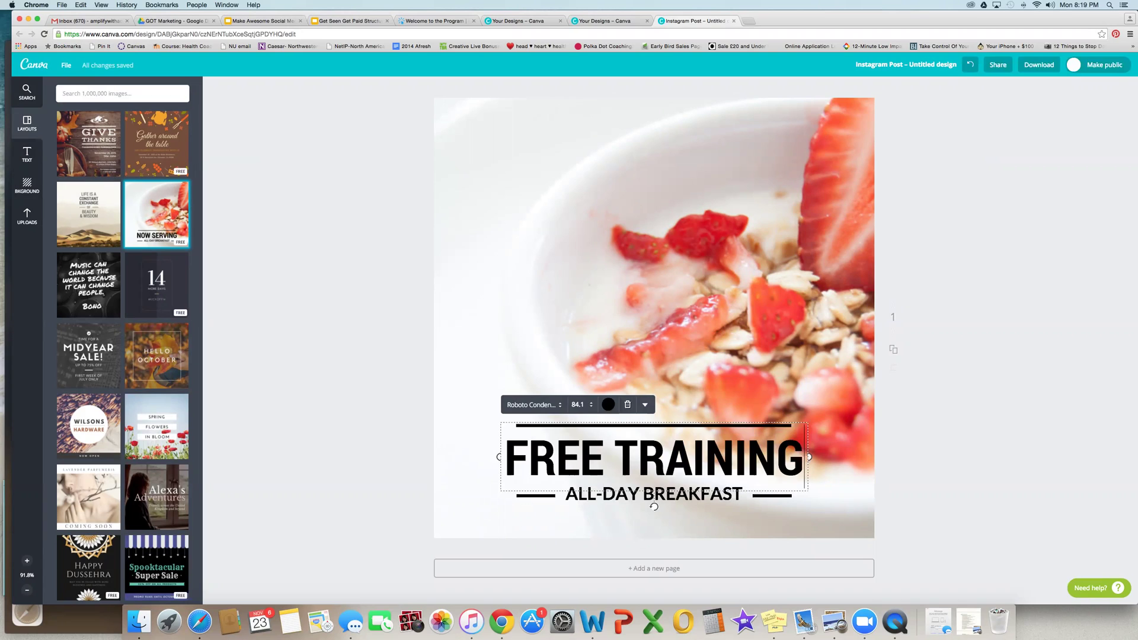
pyautogui.click(931, 443)
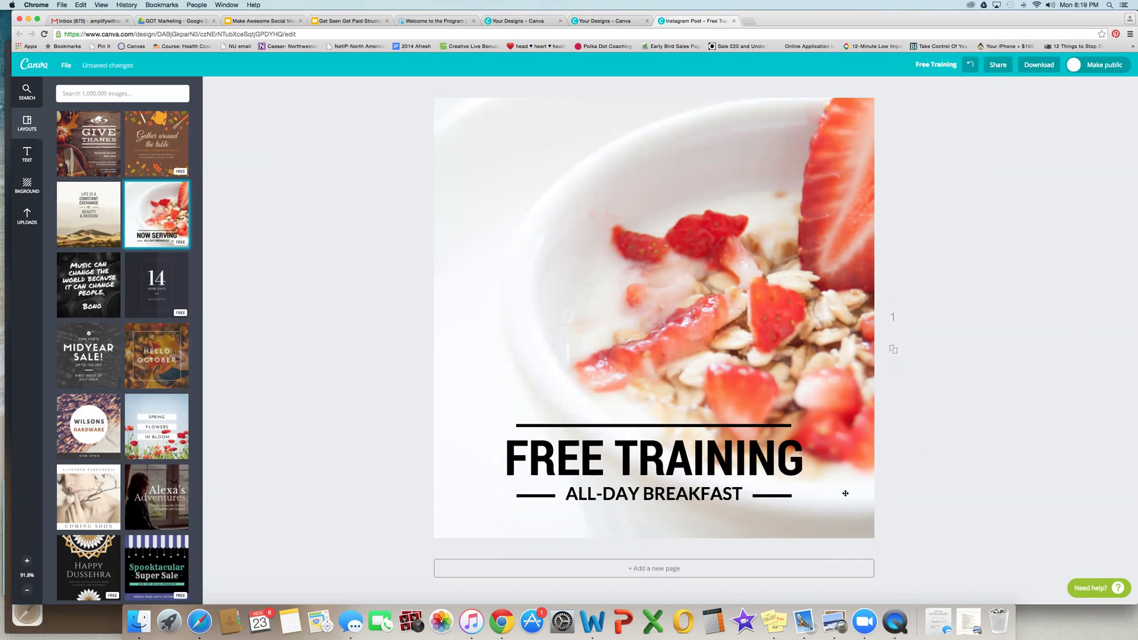
# Step: Replace the ALL-DAY BREAKFAST line with 'THEMARKETINGANGEL.COM'
pyautogui.click(660, 502)
pyautogui.moveTo(740, 494); pyautogui.dragTo(553, 496)
pyautogui.write('TH')
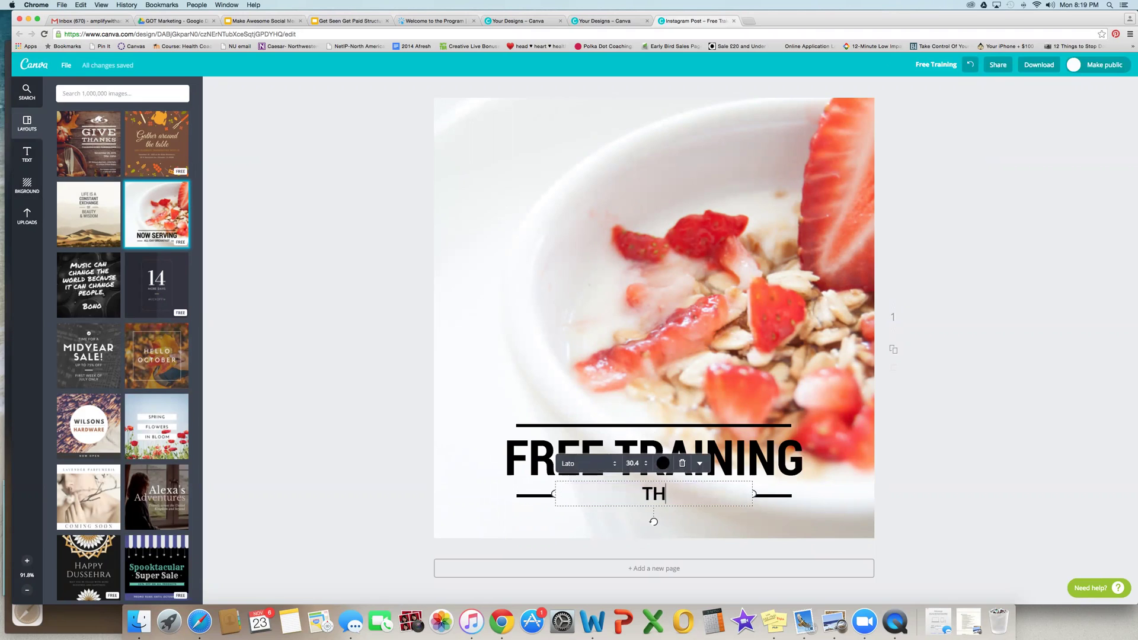
pyautogui.write('EMARKETINGANGEL.COM')
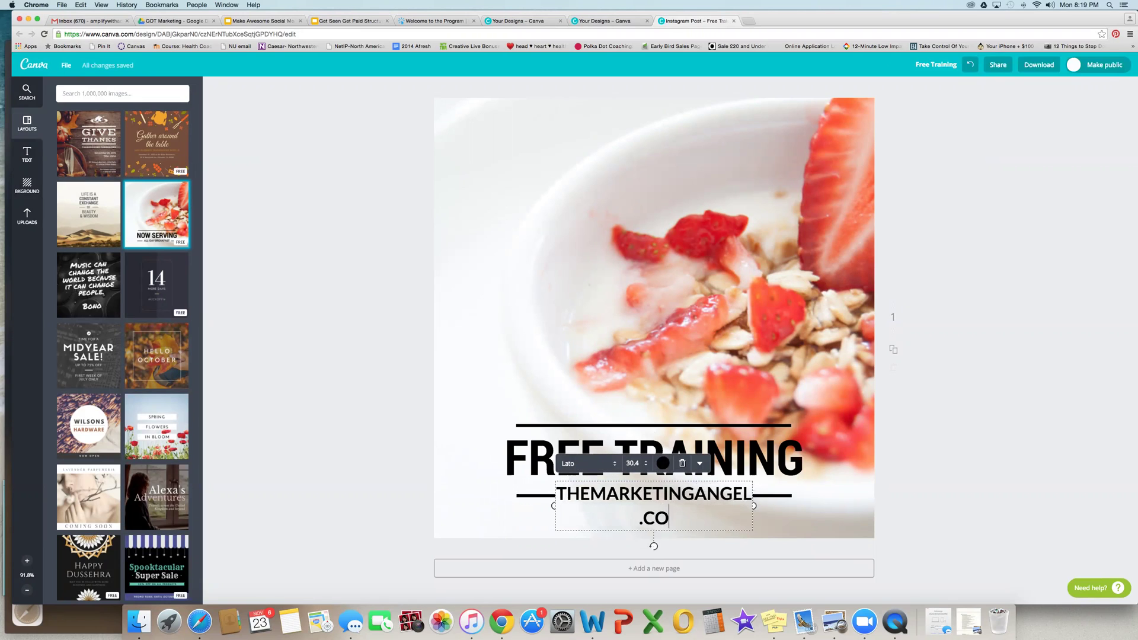
pyautogui.click(772, 495)
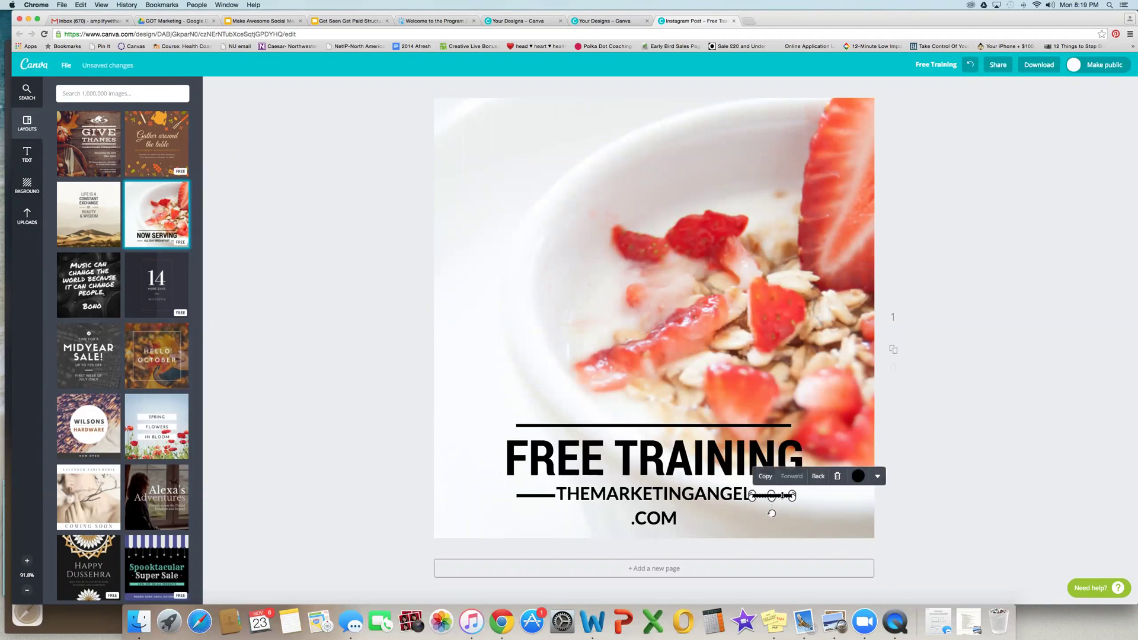
pyautogui.click(350, 355)
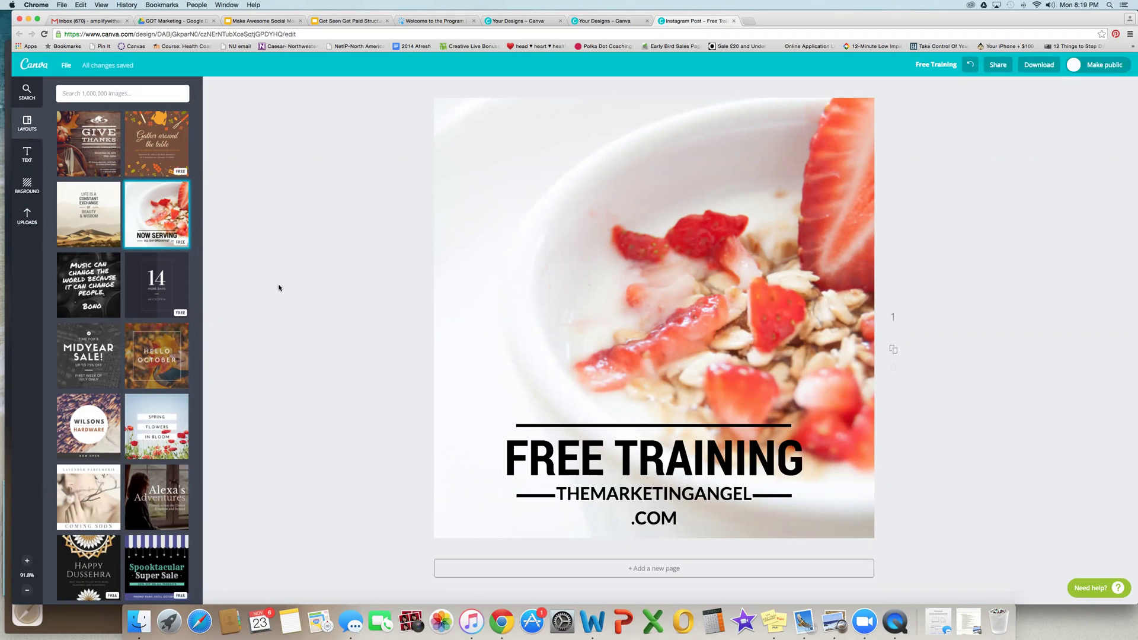
pyautogui.click(28, 222)
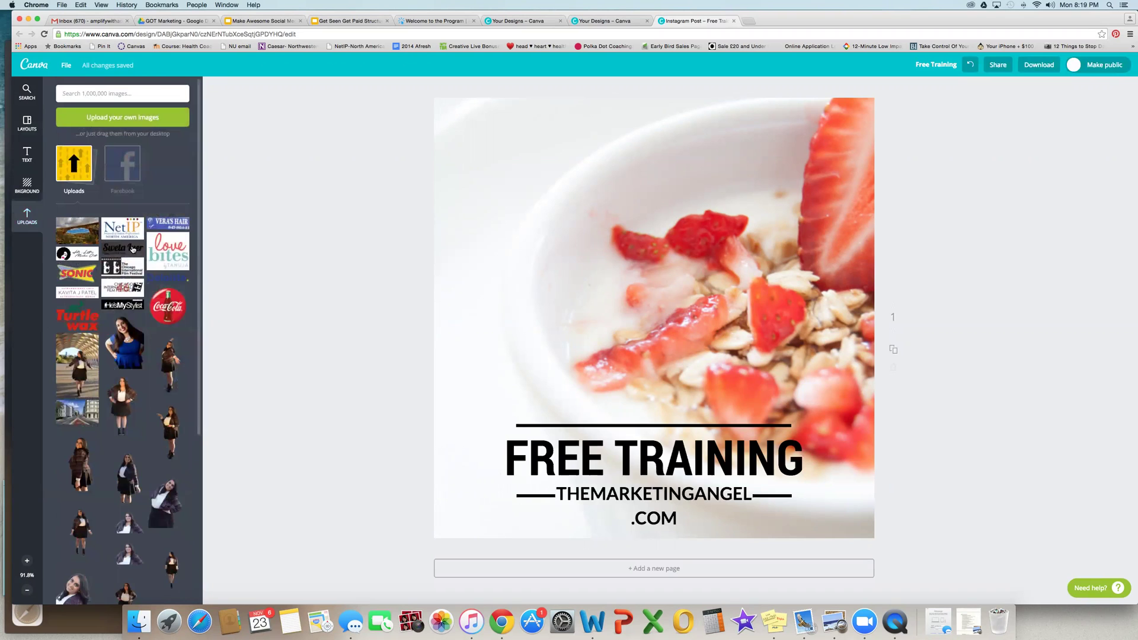
# Step: Add the blue-dress photo from Uploads and shrink it into the top-right area
pyautogui.scroll(-3, 148, 357)
pyautogui.scroll(-2, 147, 357)
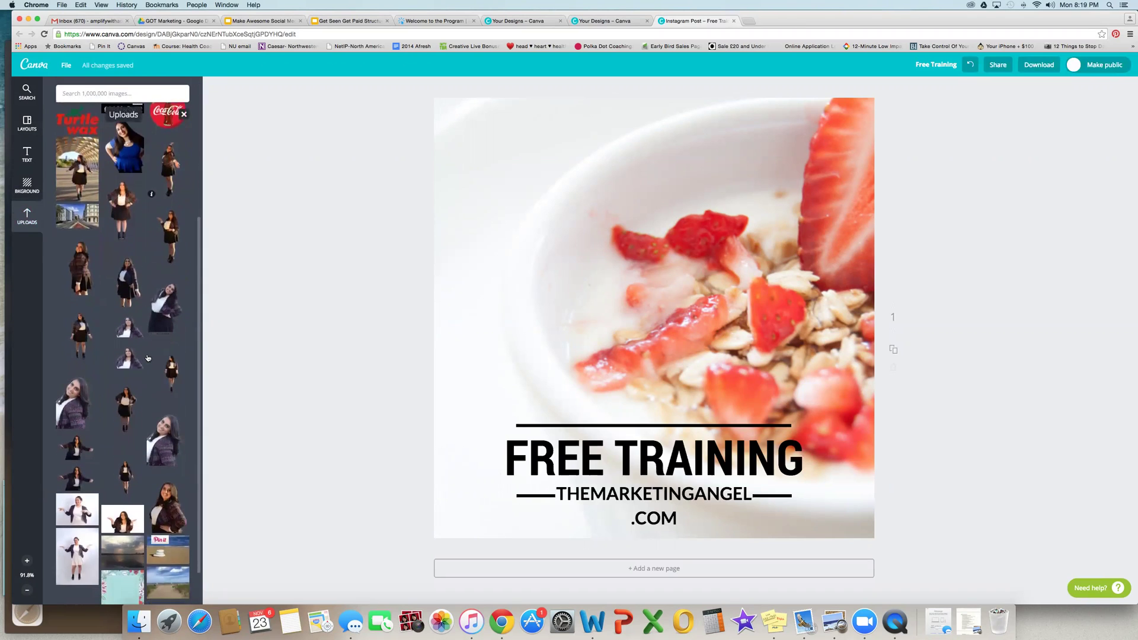
pyautogui.scroll(5, 147, 357)
pyautogui.click(130, 339)
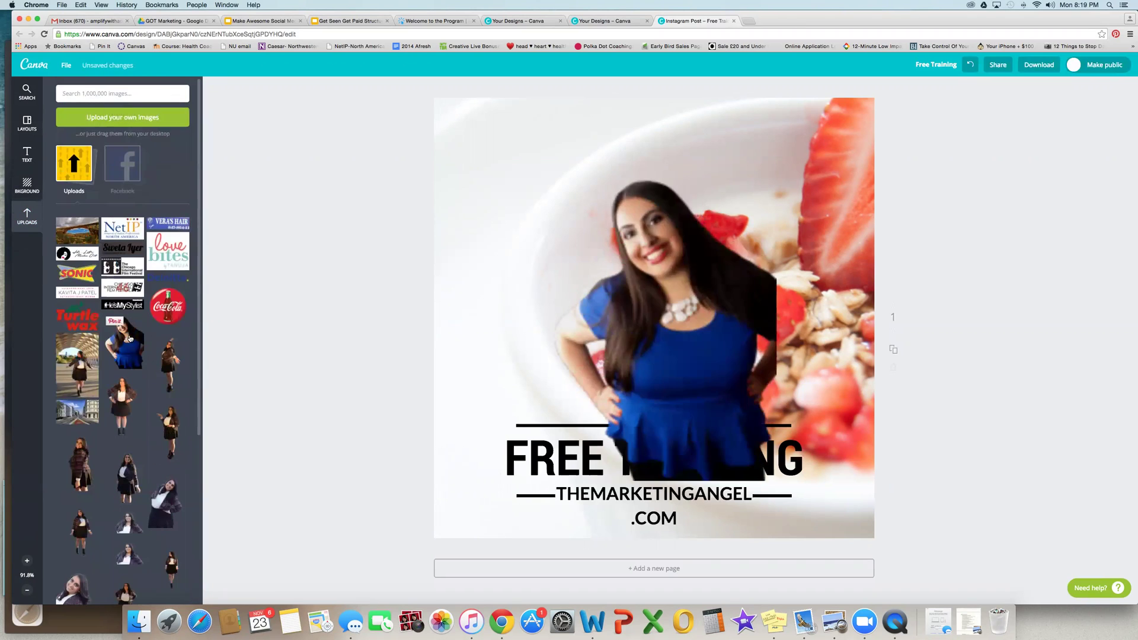
pyautogui.moveTo(734, 359); pyautogui.dragTo(725, 333)
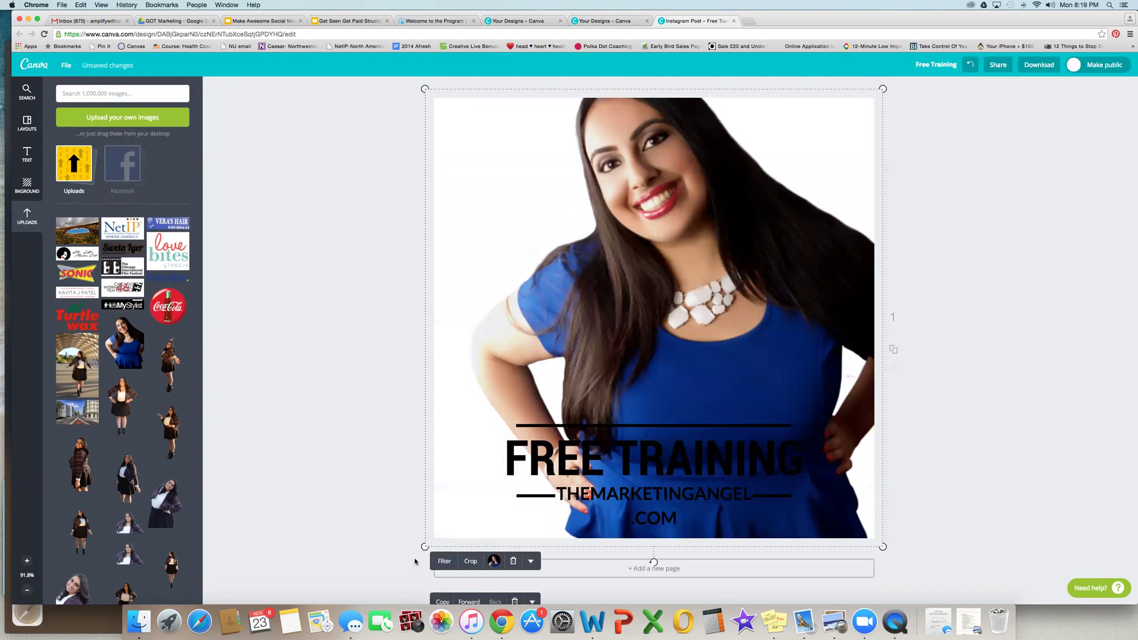
pyautogui.moveTo(424, 547); pyautogui.dragTo(677, 428)
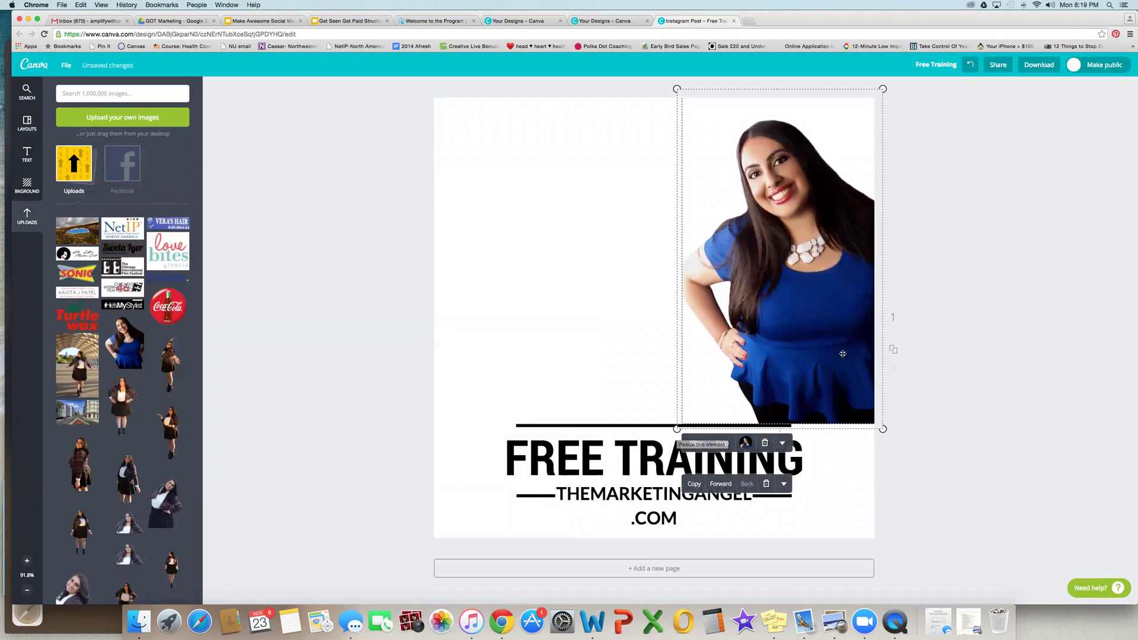
pyautogui.click(965, 368)
# Step: Move FREE TRAINING to the upper left and put the widened web address above the black line
pyautogui.moveTo(729, 458); pyautogui.dragTo(665, 172)
pyautogui.click(614, 503)
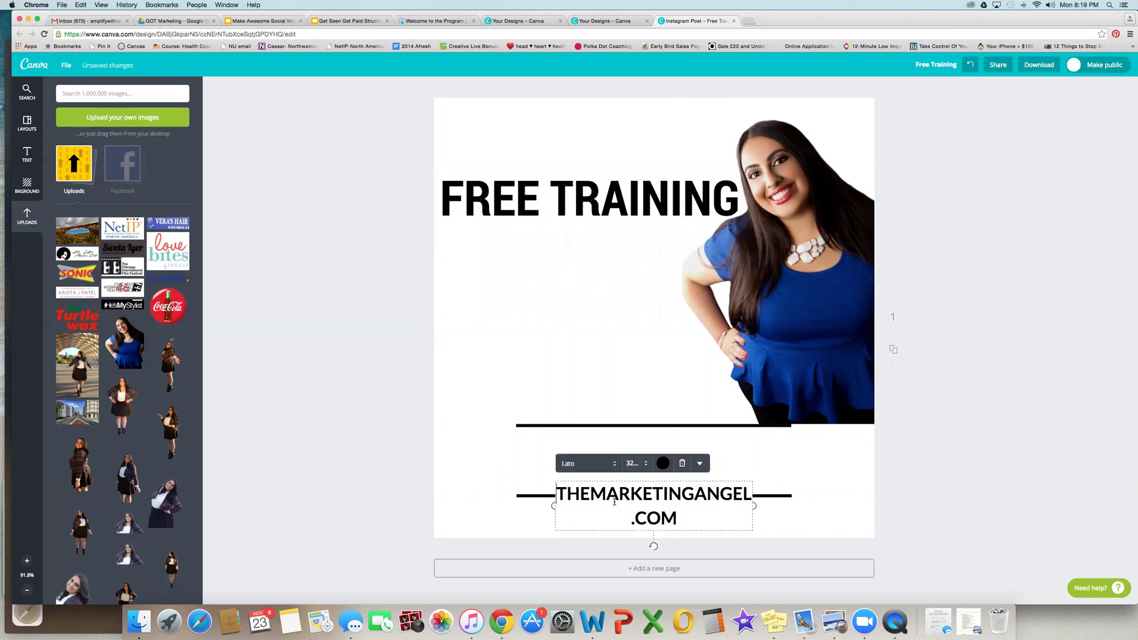
pyautogui.moveTo(553, 506); pyautogui.dragTo(501, 496)
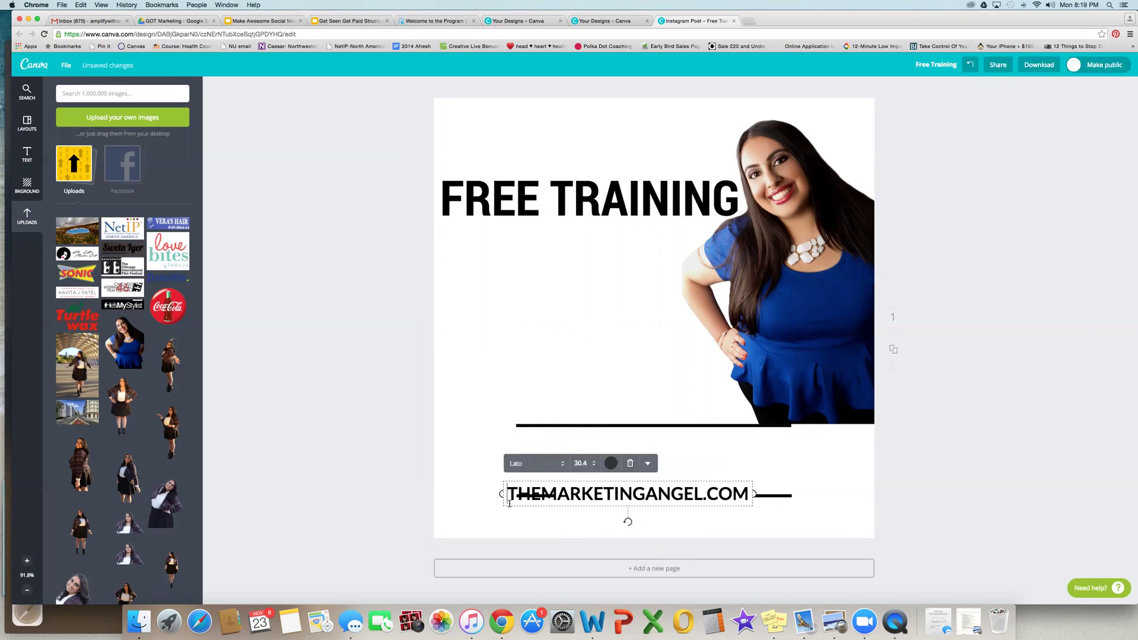
pyautogui.moveTo(632, 507); pyautogui.dragTo(613, 419)
pyautogui.click(778, 494)
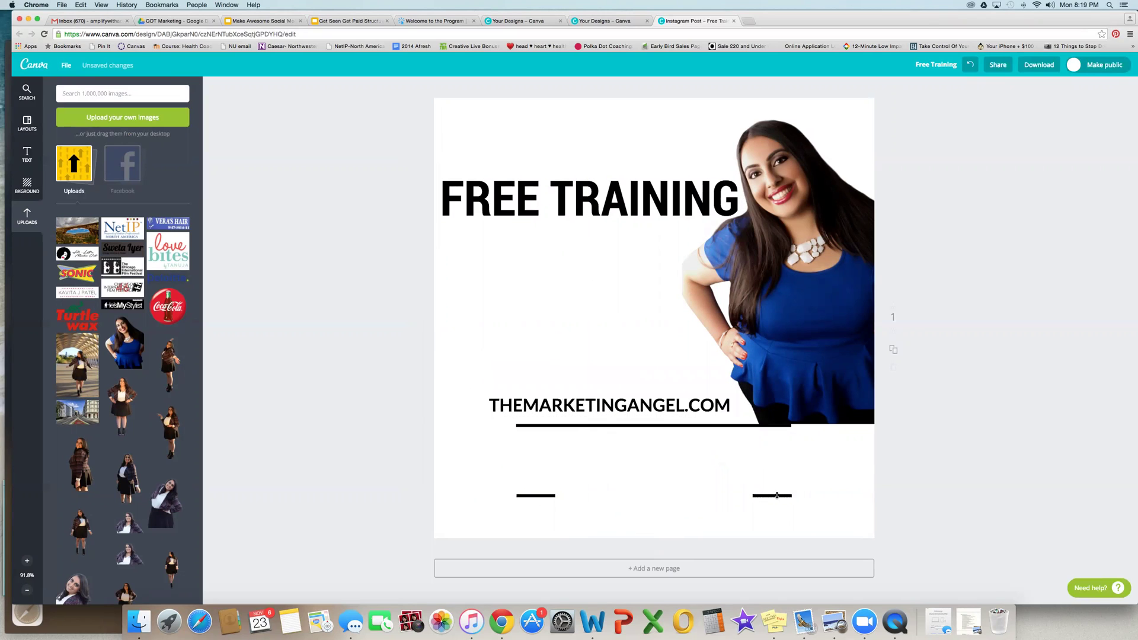
# Step: Delete the two short decorative lines on either side of the address
pyautogui.click(776, 496)
pyautogui.press('Delete')
pyautogui.click(540, 496)
pyautogui.press('Delete')
# Step: Stretch the long black line to the canvas's left edge and nudge FREE TRAINING slightly left
pyautogui.click(729, 426)
pyautogui.click(717, 426)
pyautogui.moveTo(792, 426); pyautogui.dragTo(871, 427)
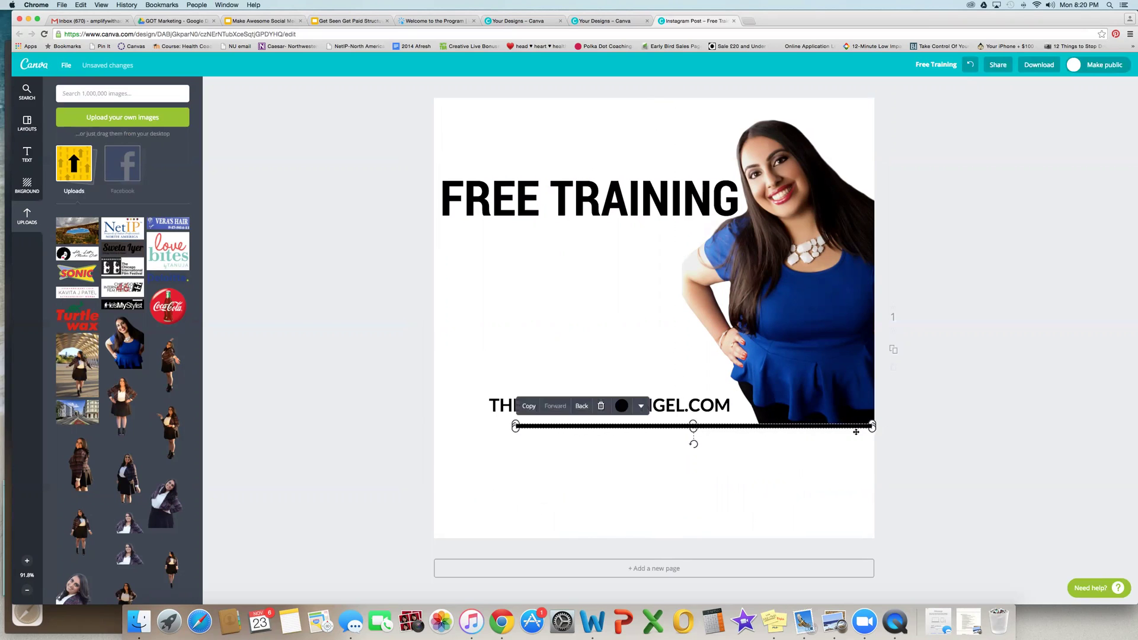
pyautogui.moveTo(515, 426); pyautogui.dragTo(431, 427)
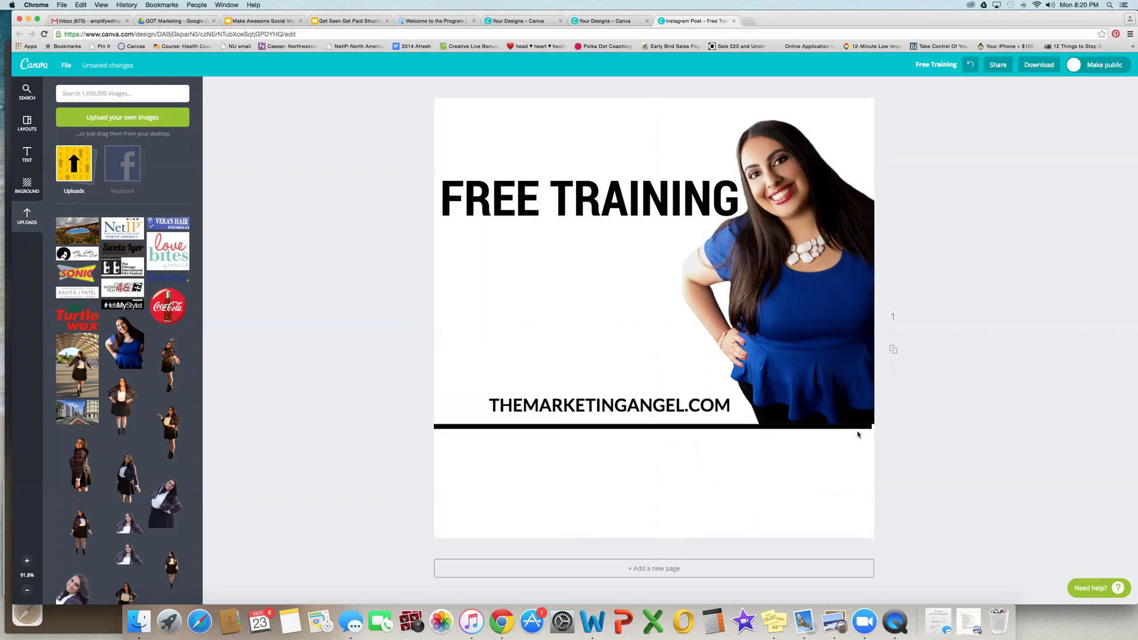
pyautogui.moveTo(882, 430); pyautogui.dragTo(877, 427)
pyautogui.click(951, 439)
pyautogui.moveTo(539, 213); pyautogui.dragTo(540, 212)
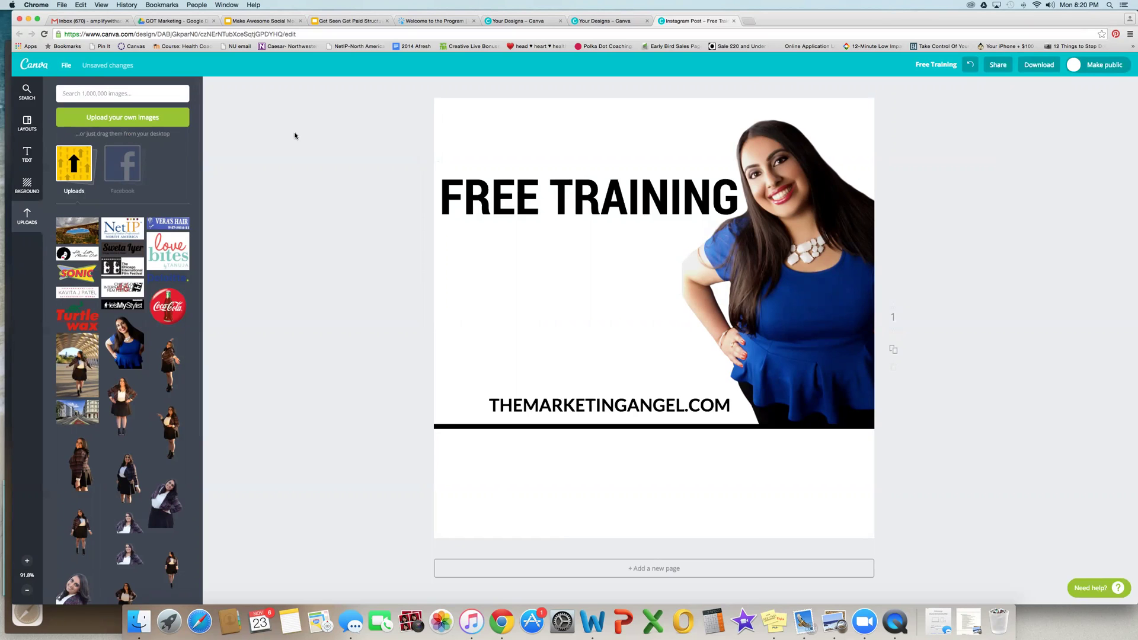
pyautogui.click(748, 21)
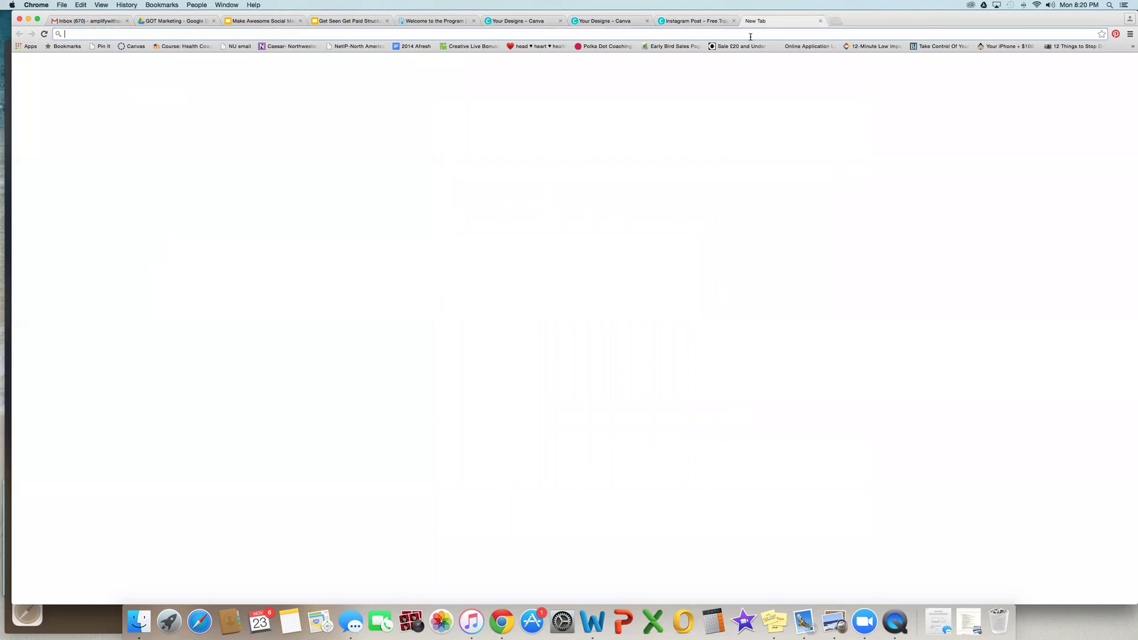
# Step: Go to Fiverr and search for 'remove background'
pyautogui.write('fiverr.c')
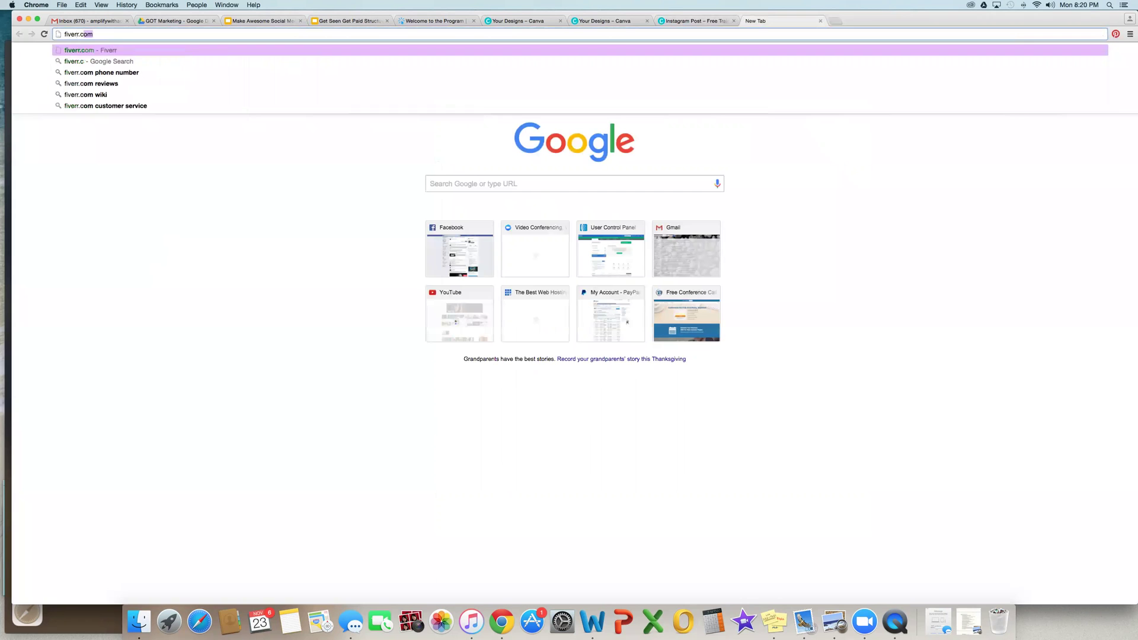
pyautogui.press('Return')
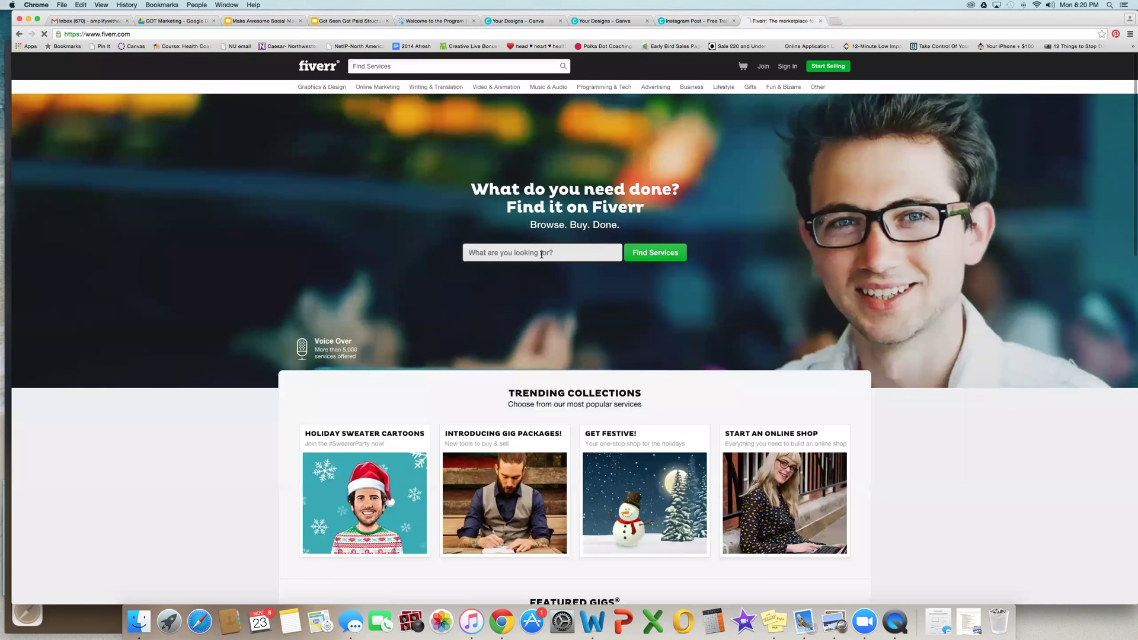
pyautogui.write('photo c')
pyautogui.press('BackSpace')
pyautogui.press('BackSpace')
pyautogui.press('BackSpace')
pyautogui.press('BackSpace')
pyautogui.press('BackSpace')
pyautogui.press('BackSpace')
pyautogui.press('BackSpace')
pyautogui.write('remo')
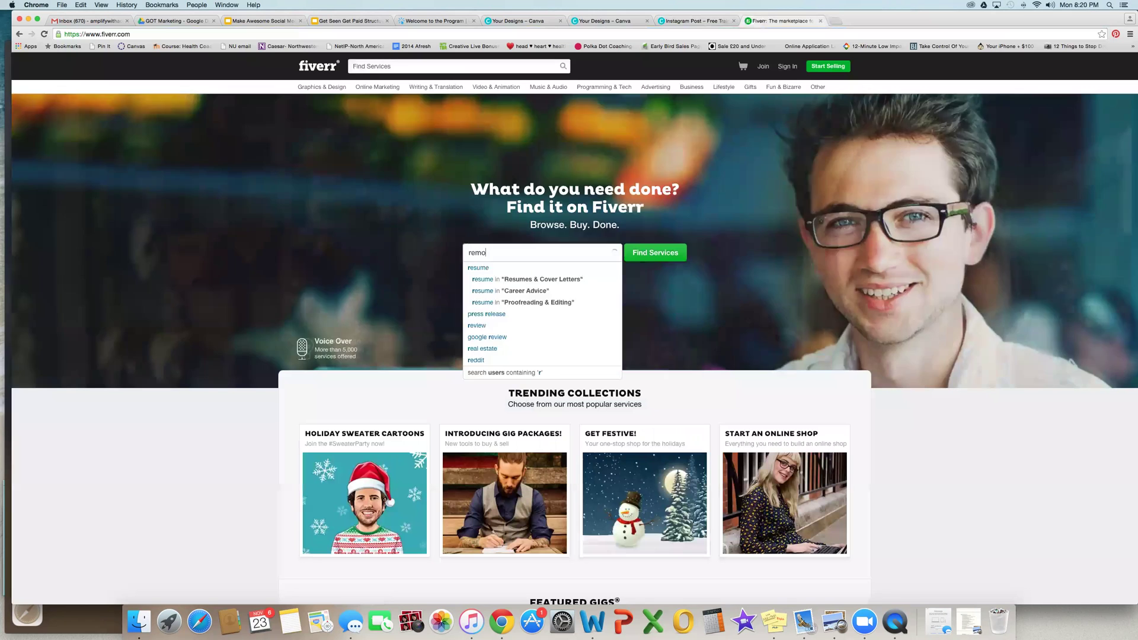
pyautogui.write('ve background')
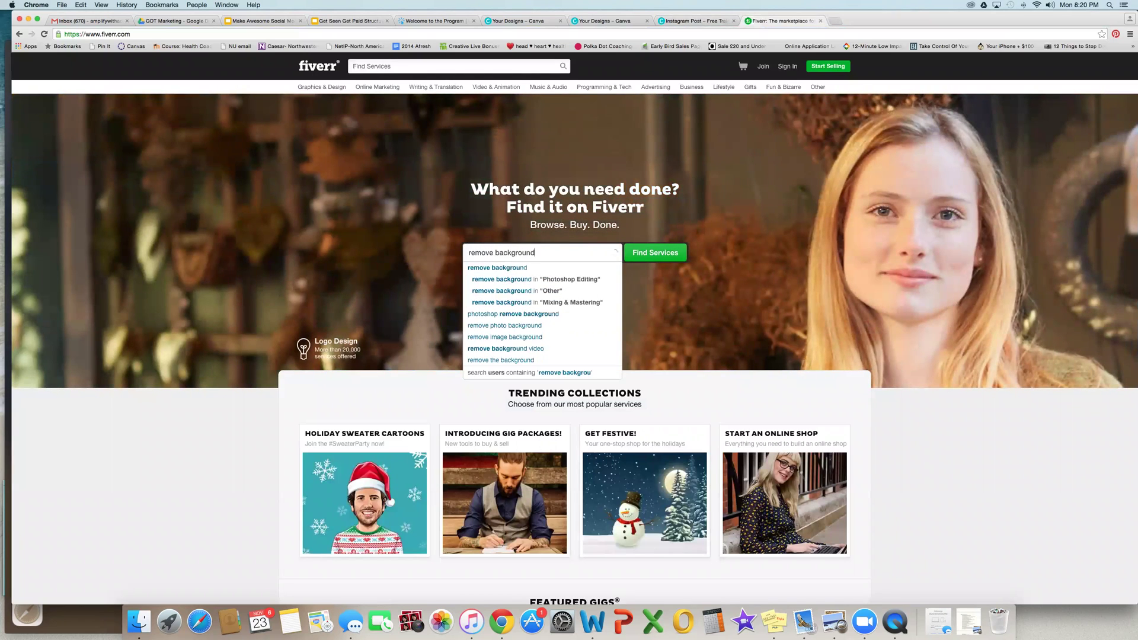
pyautogui.press('Return')
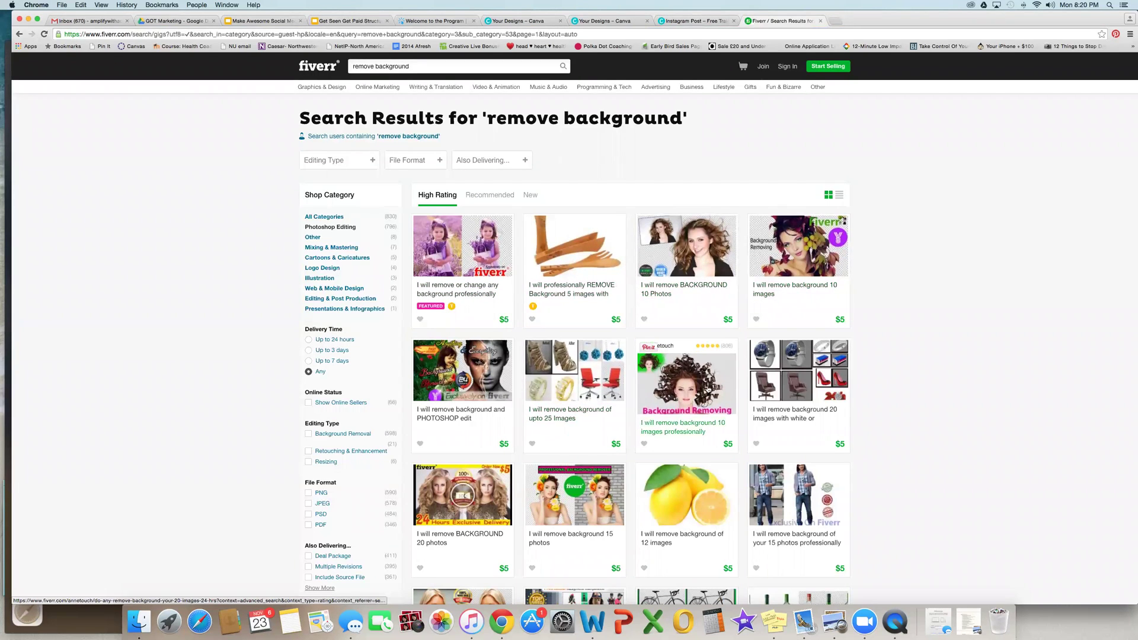
# Step: Open the top background-removal gig, dismiss the sign-up prompt, and browse its sample images
pyautogui.click(583, 283)
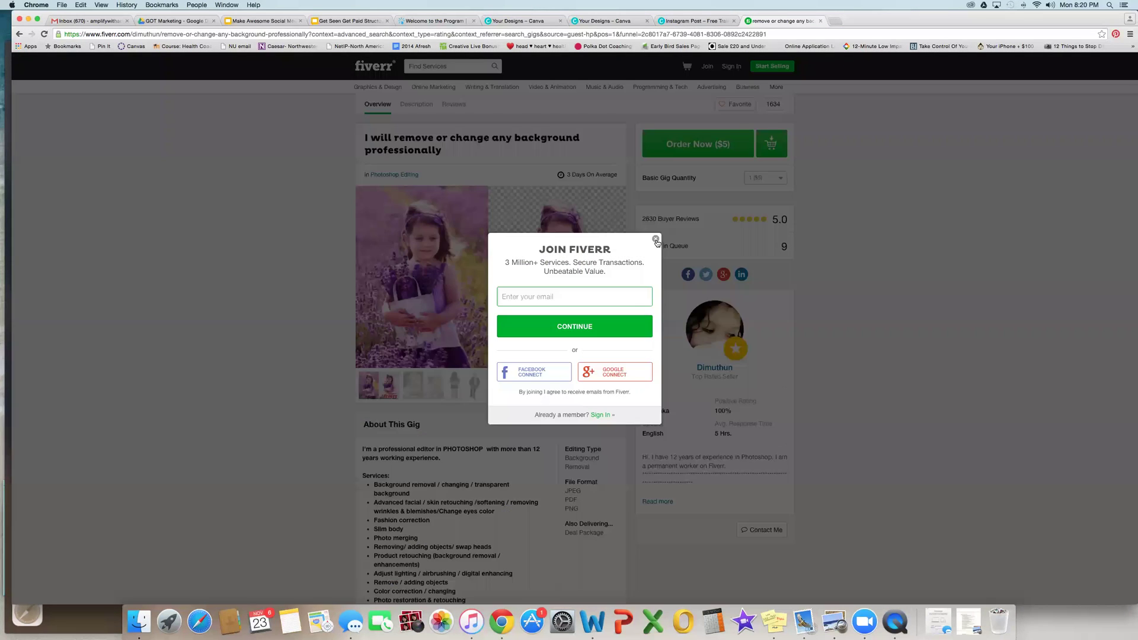
pyautogui.click(655, 240)
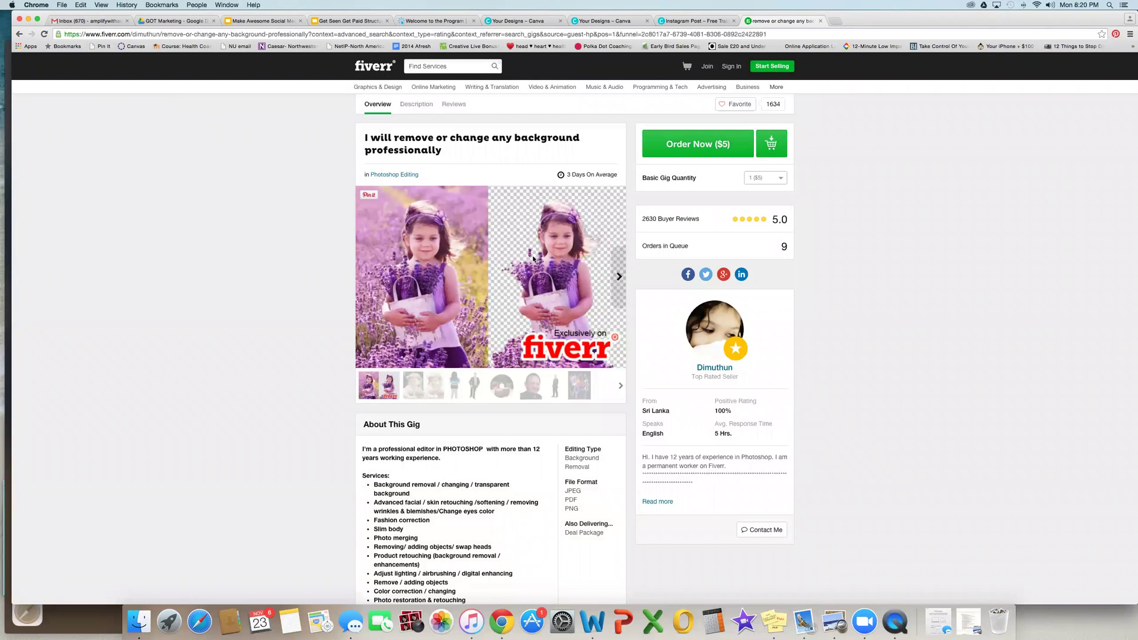
pyautogui.click(476, 385)
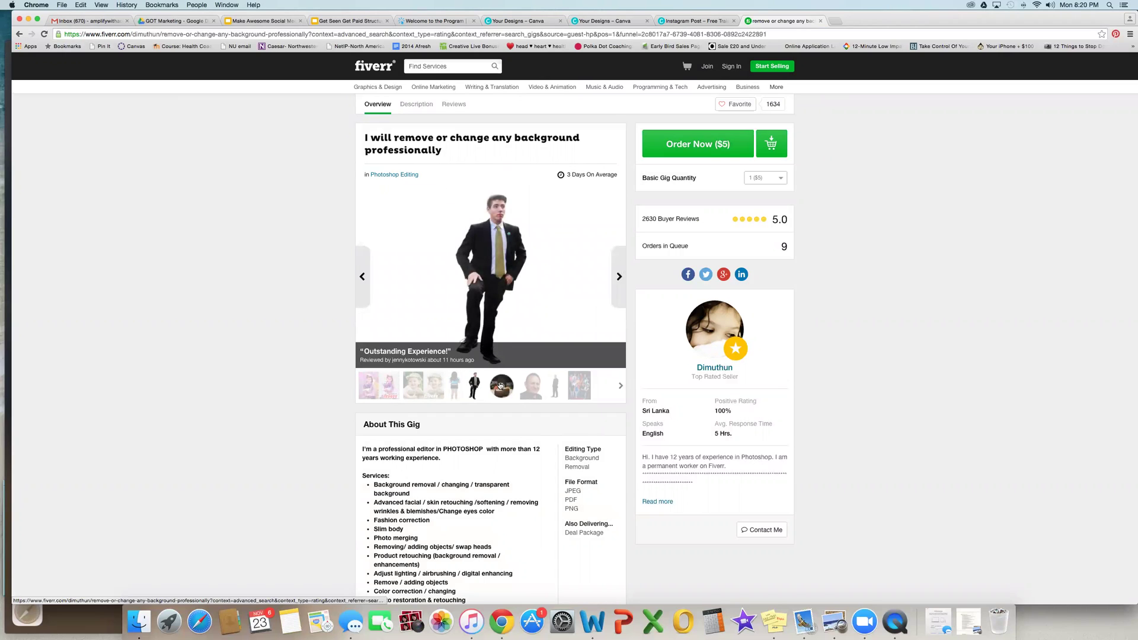
pyautogui.click(532, 385)
pyautogui.click(554, 385)
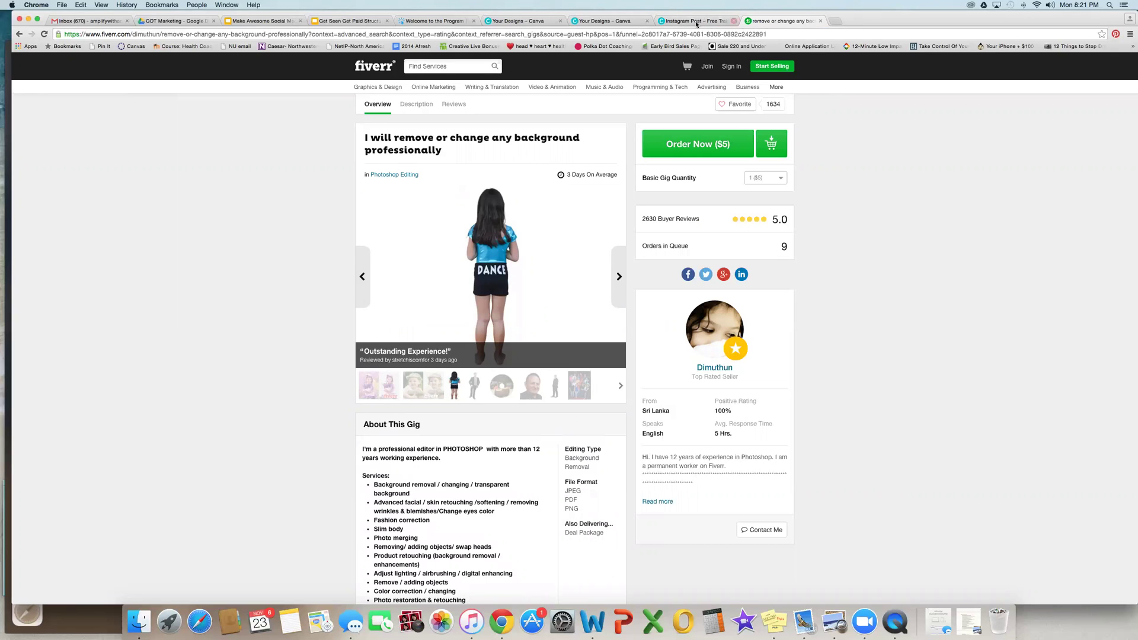
pyautogui.click(376, 21)
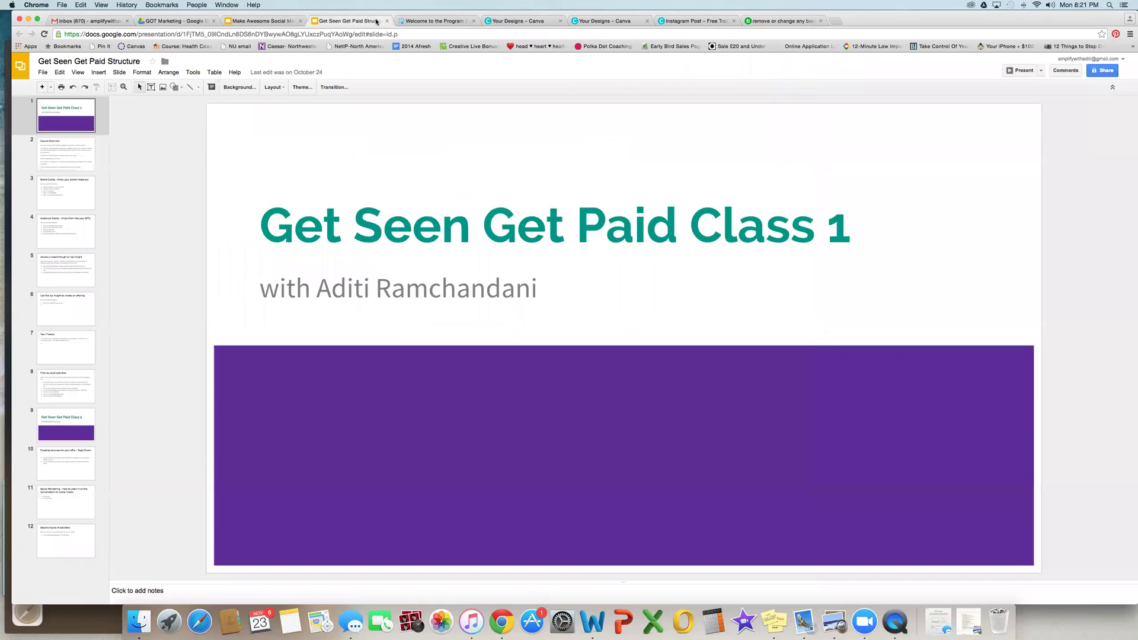
# Step: Place the dark-outfit woman cutout on the post's right side and enlarge it toward the top-left
pyautogui.click(727, 23)
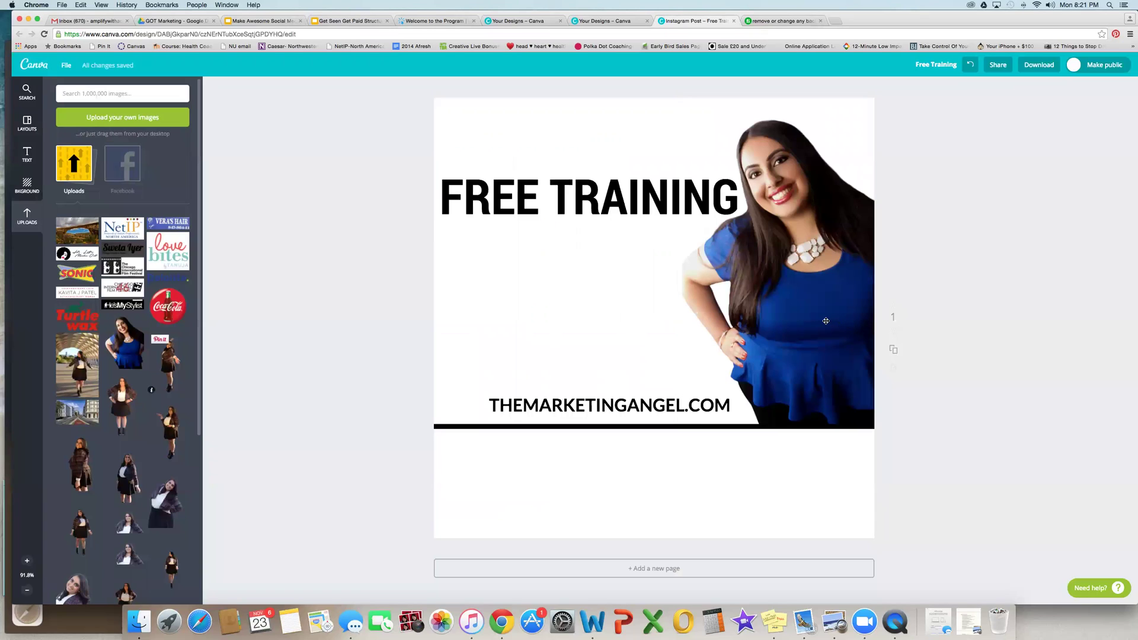
pyautogui.moveTo(678, 318); pyautogui.dragTo(808, 272)
pyautogui.click(548, 319)
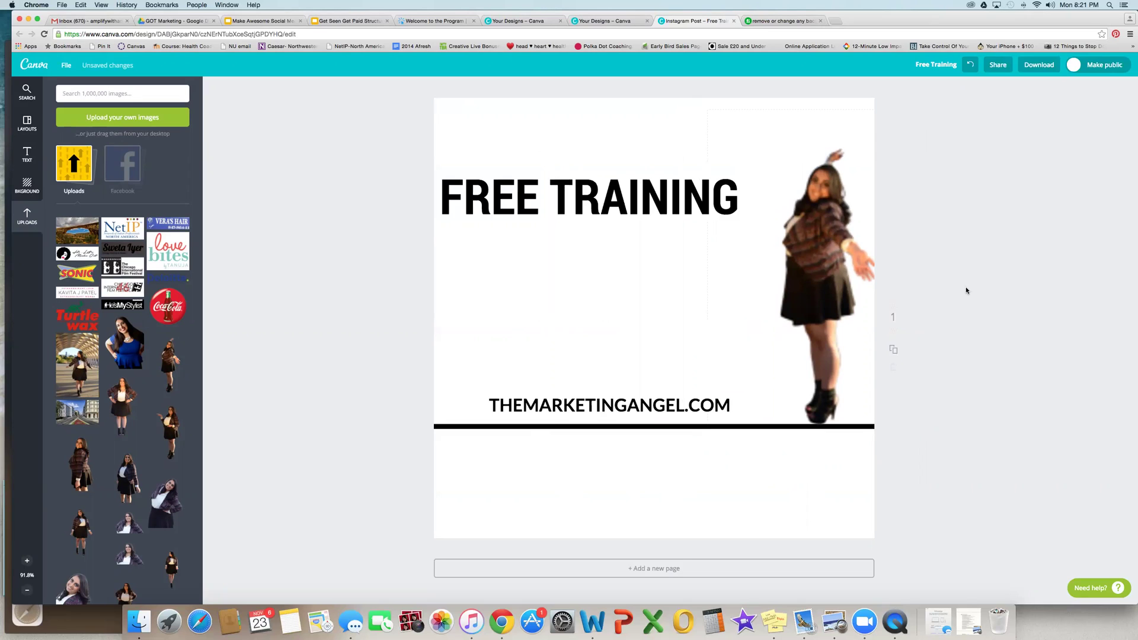
pyautogui.click(787, 274)
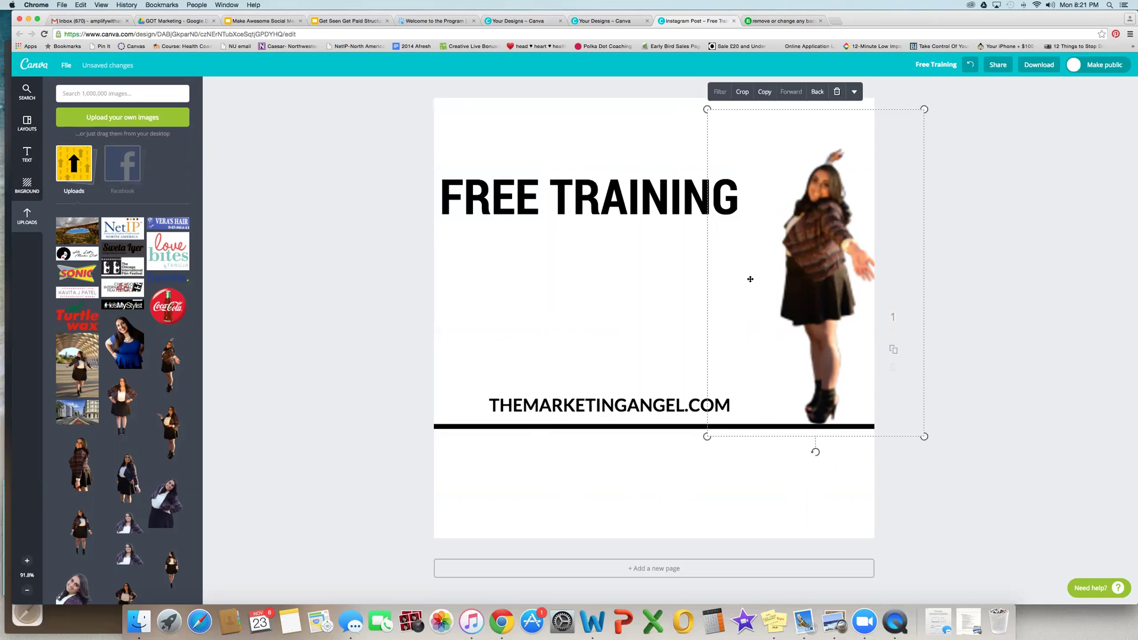
pyautogui.click(633, 259)
pyautogui.click(822, 268)
pyautogui.moveTo(706, 108); pyautogui.dragTo(695, 101)
pyautogui.click(638, 156)
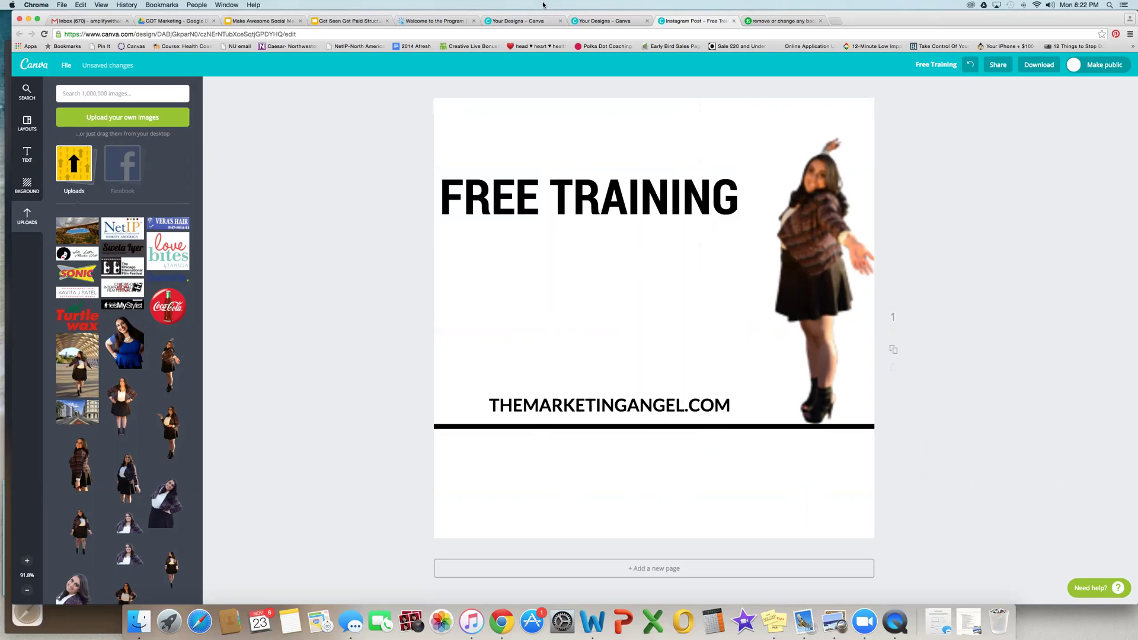
# Step: Delete the woman cutout from the post
pyautogui.click(1037, 6)
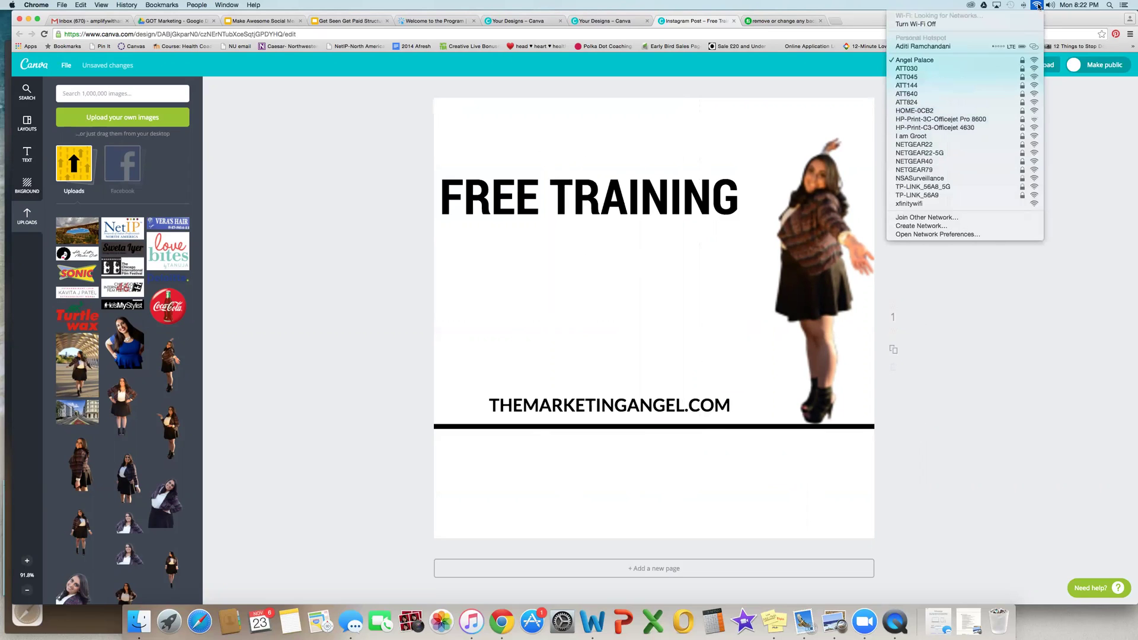
pyautogui.click(1037, 6)
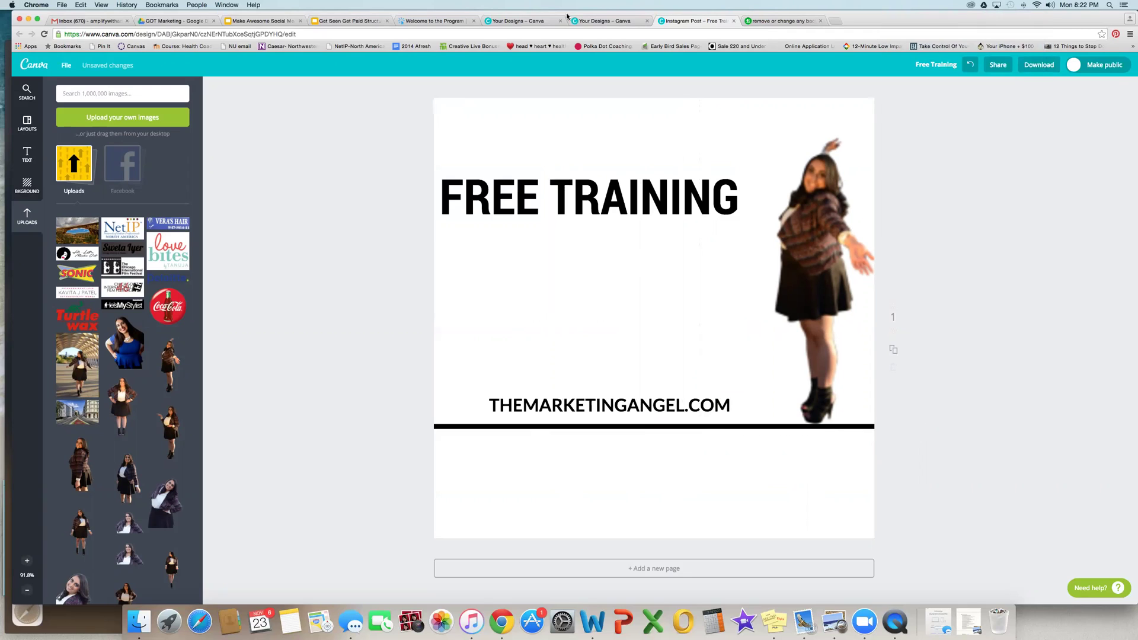
pyautogui.click(823, 210)
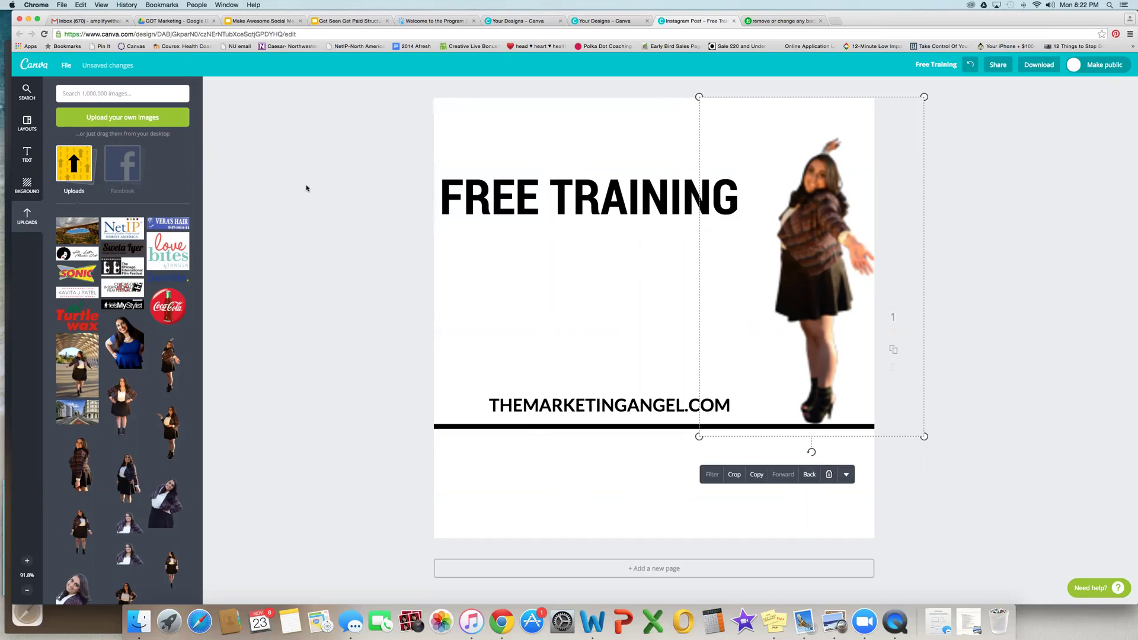
pyautogui.click(291, 207)
pyautogui.moveTo(188, 367)
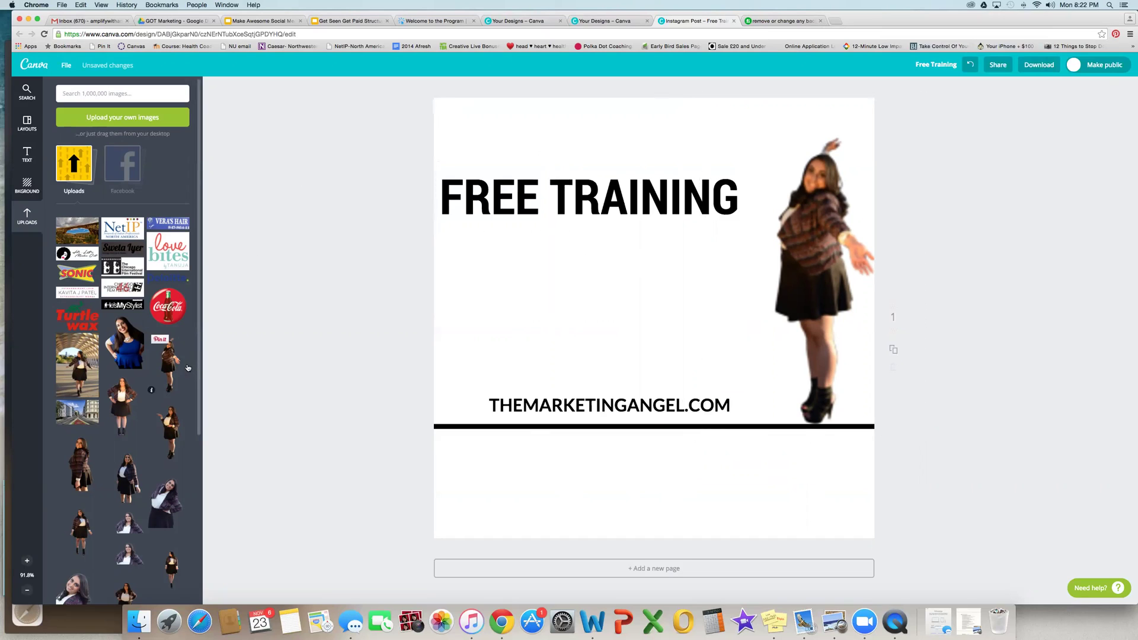
pyautogui.click(833, 272)
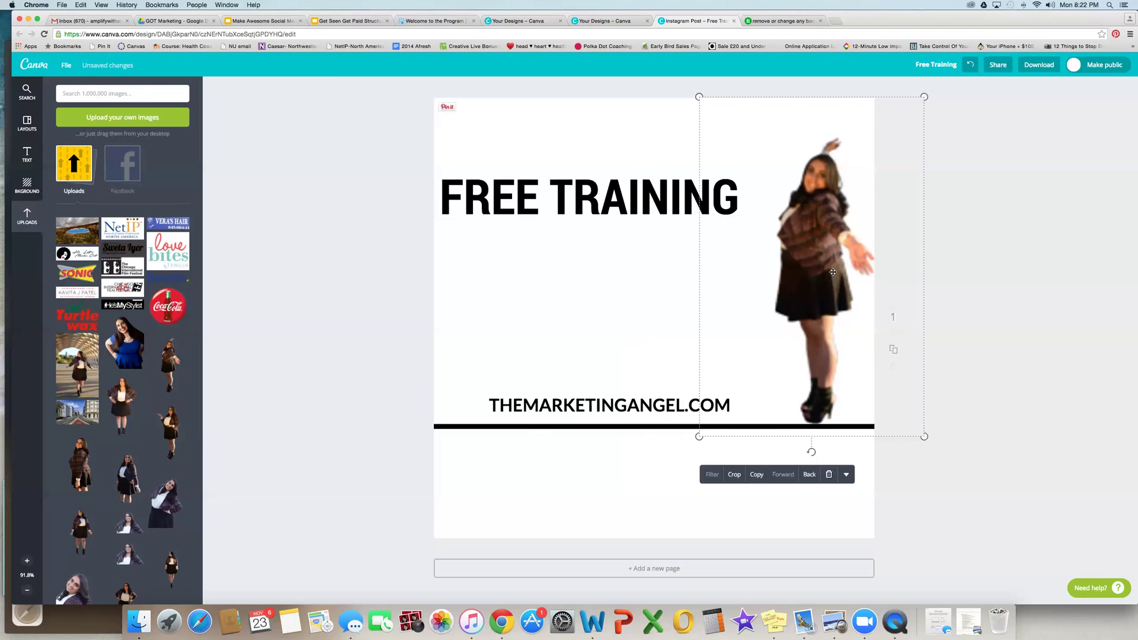
pyautogui.press('Delete')
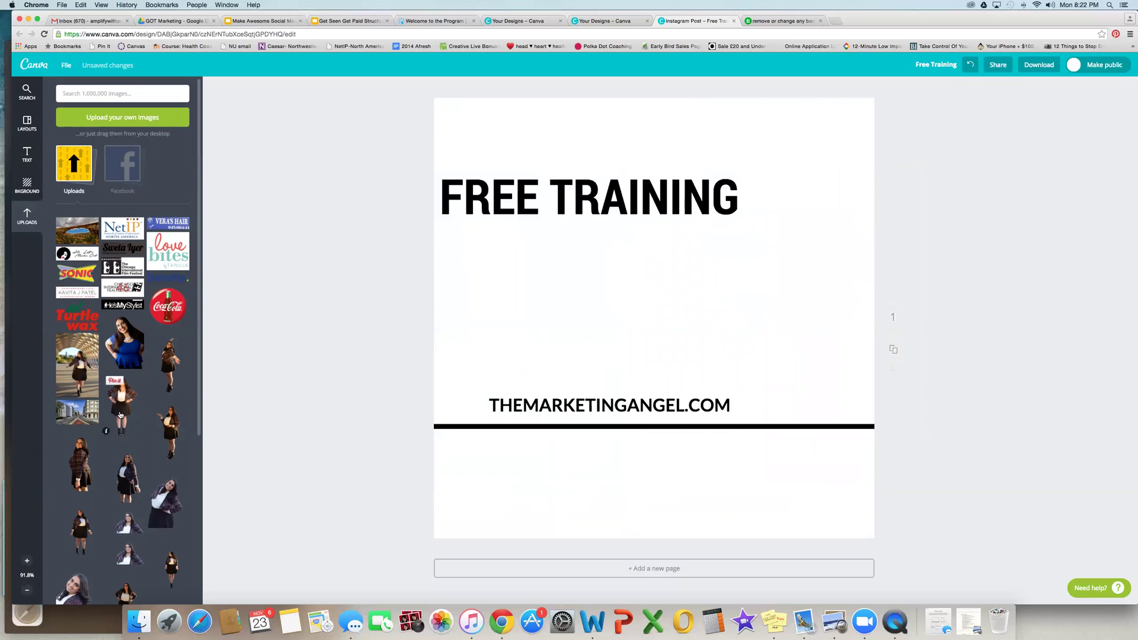
# Step: Add the hands-on-hips woman photo, move it right, delete the centred copy, then add the beach photo
pyautogui.click(120, 415)
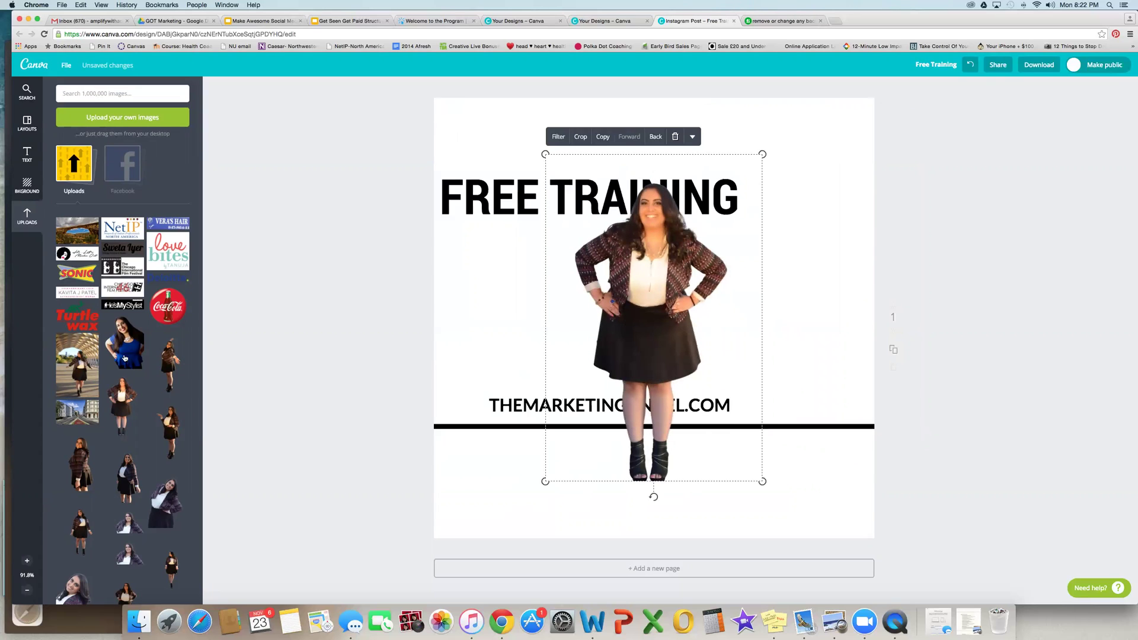
pyautogui.click(168, 363)
pyautogui.moveTo(630, 327); pyautogui.dragTo(788, 286)
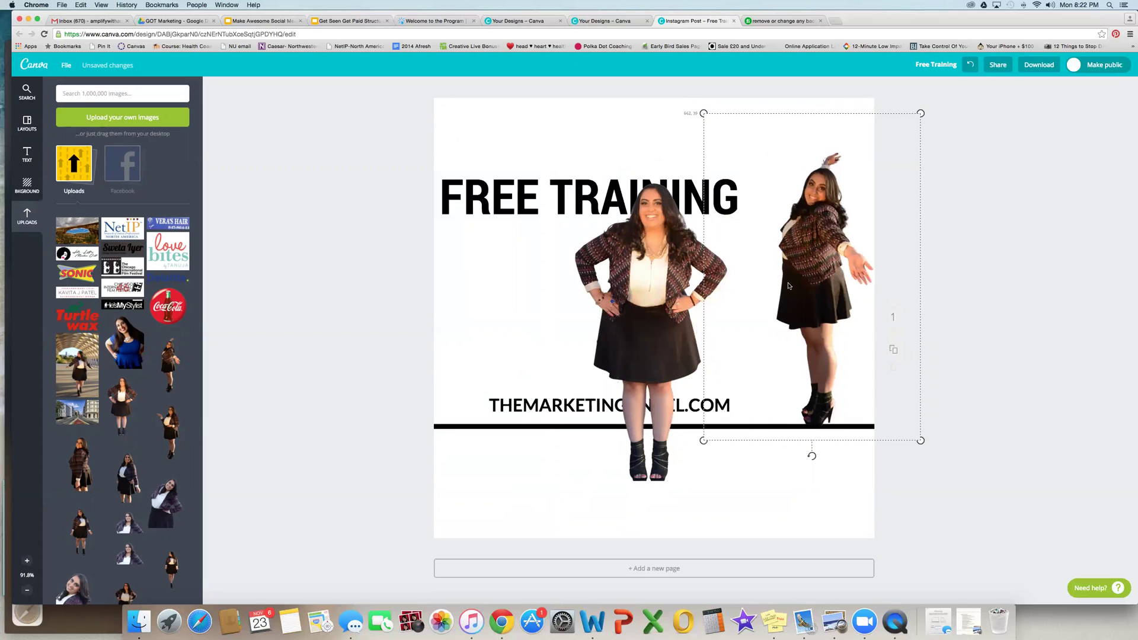
pyautogui.click(635, 285)
pyautogui.press('BackSpace')
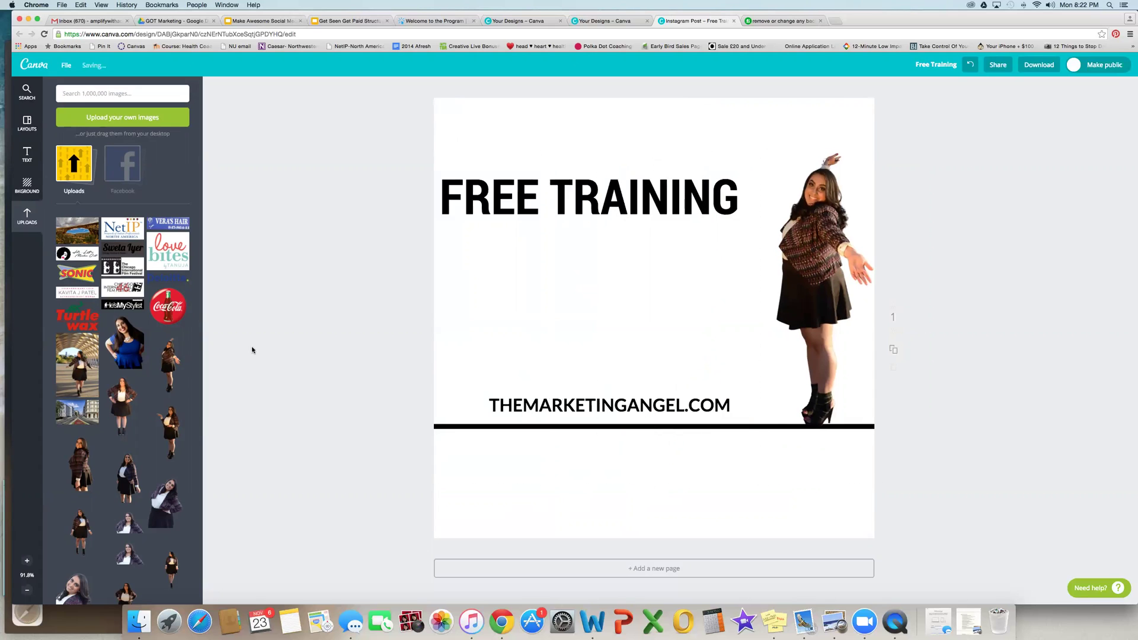
pyautogui.scroll(-5, 160, 343)
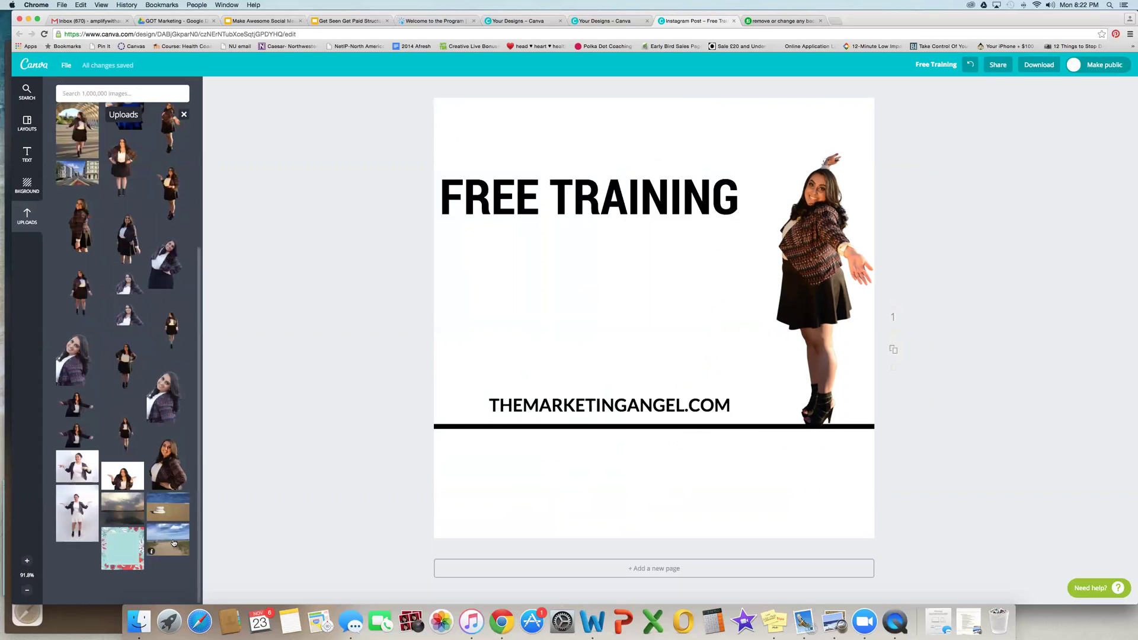
pyautogui.click(173, 542)
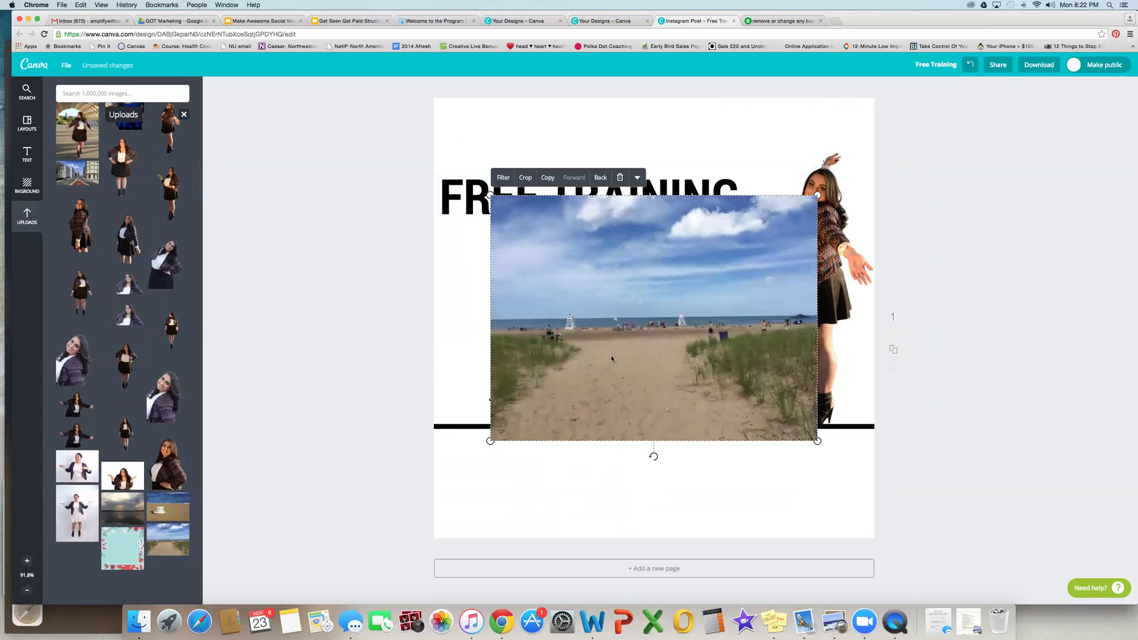
# Step: Send the beach photo behind the cutout, FREE TRAINING and web address, stretching it across the top
pyautogui.rightClick(612, 358)
pyautogui.click(566, 372)
pyautogui.click(600, 177)
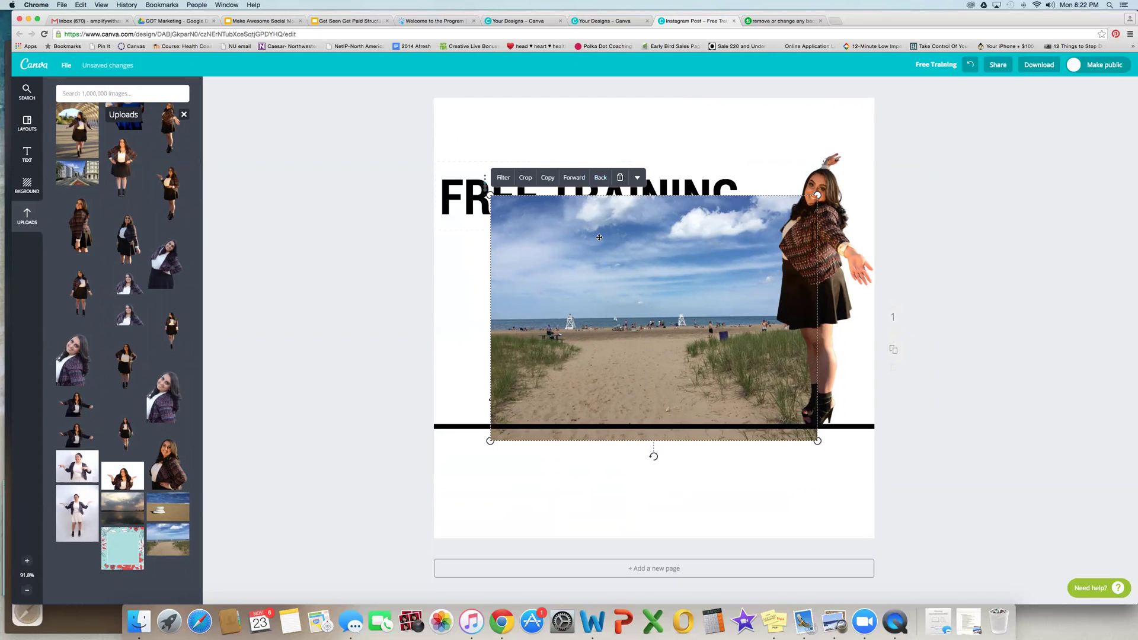
pyautogui.moveTo(491, 196); pyautogui.dragTo(432, 152)
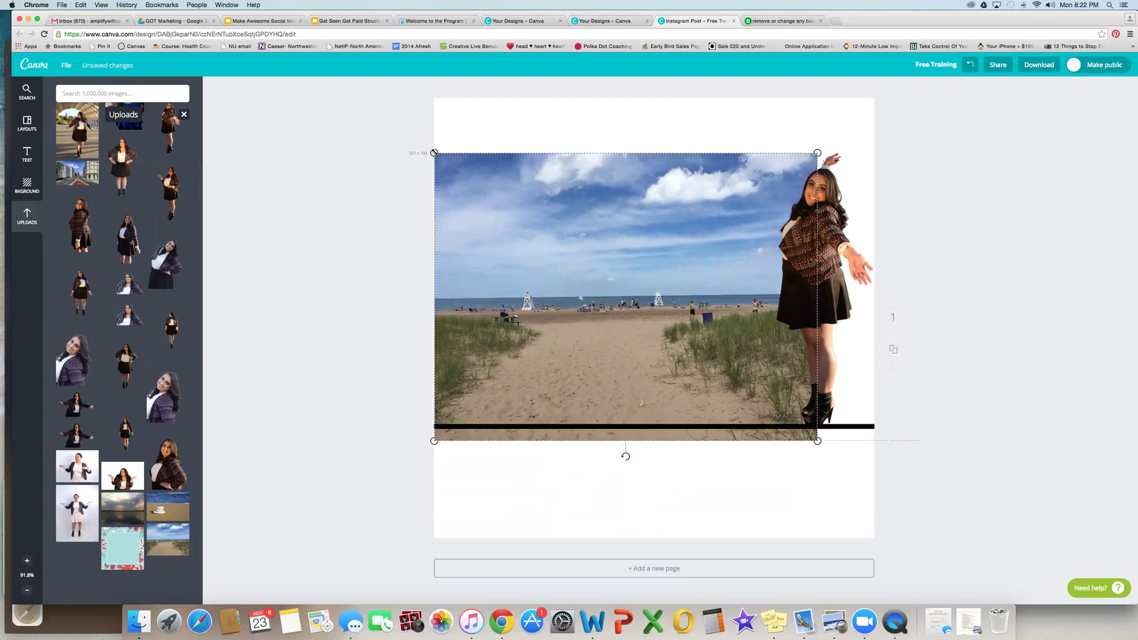
pyautogui.click(544, 136)
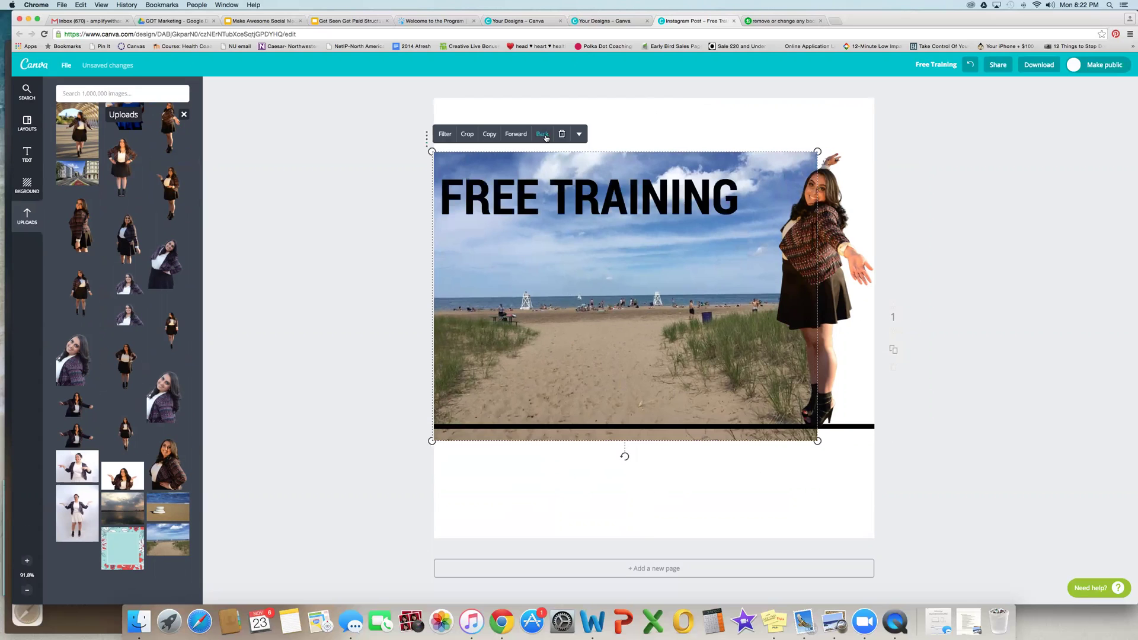
pyautogui.click(545, 138)
pyautogui.moveTo(825, 159); pyautogui.dragTo(916, 137)
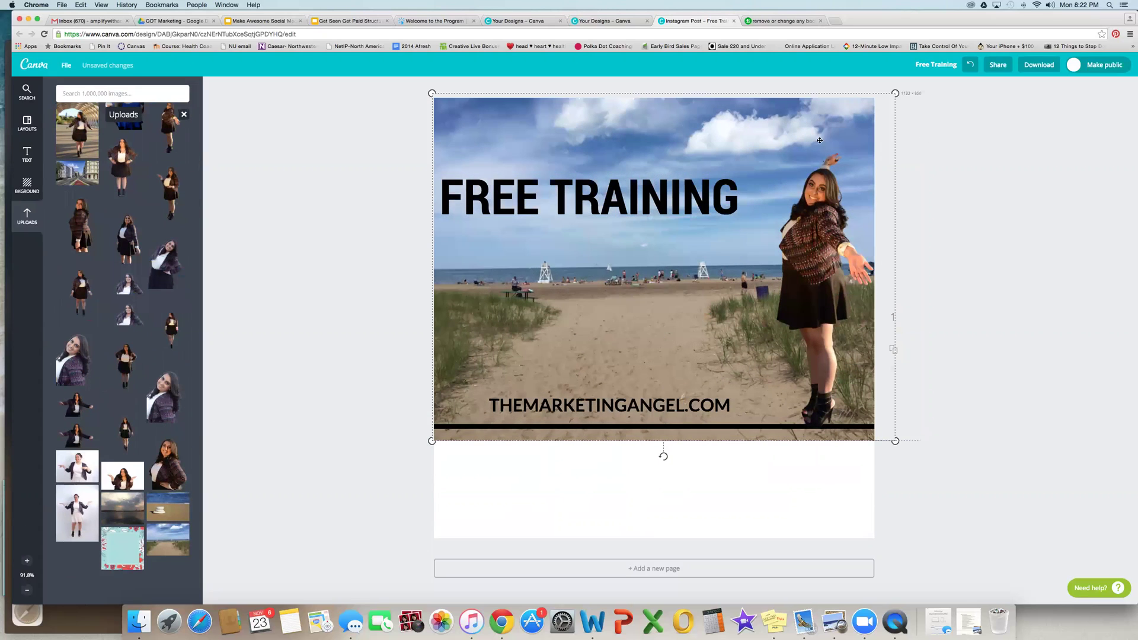
pyautogui.moveTo(425, 95); pyautogui.dragTo(398, 132)
pyautogui.click(354, 219)
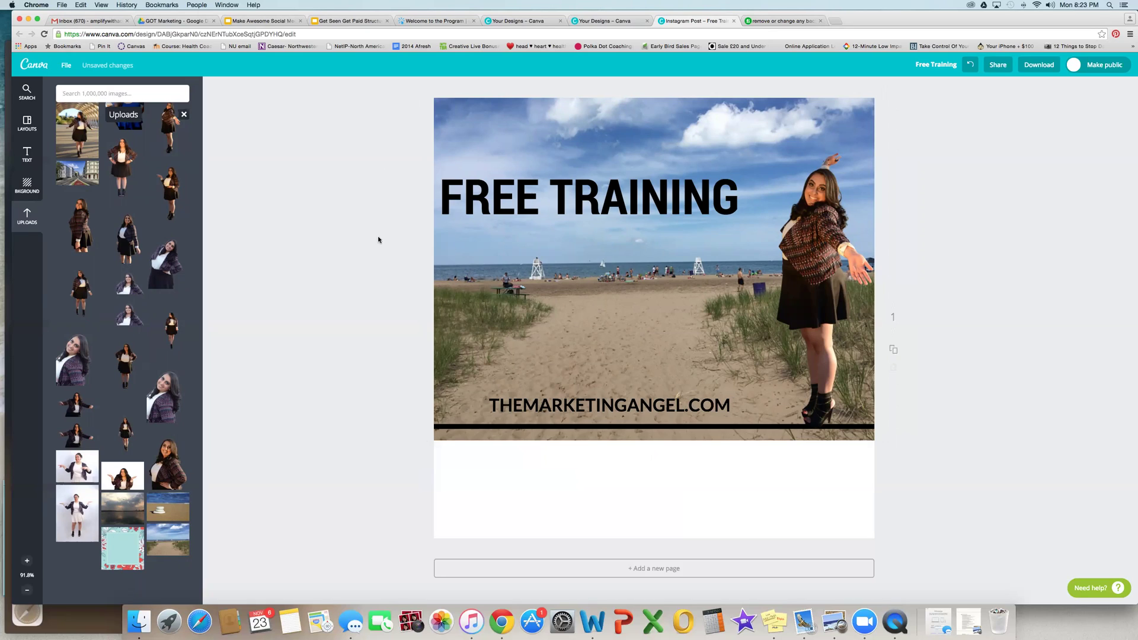
pyautogui.click(511, 254)
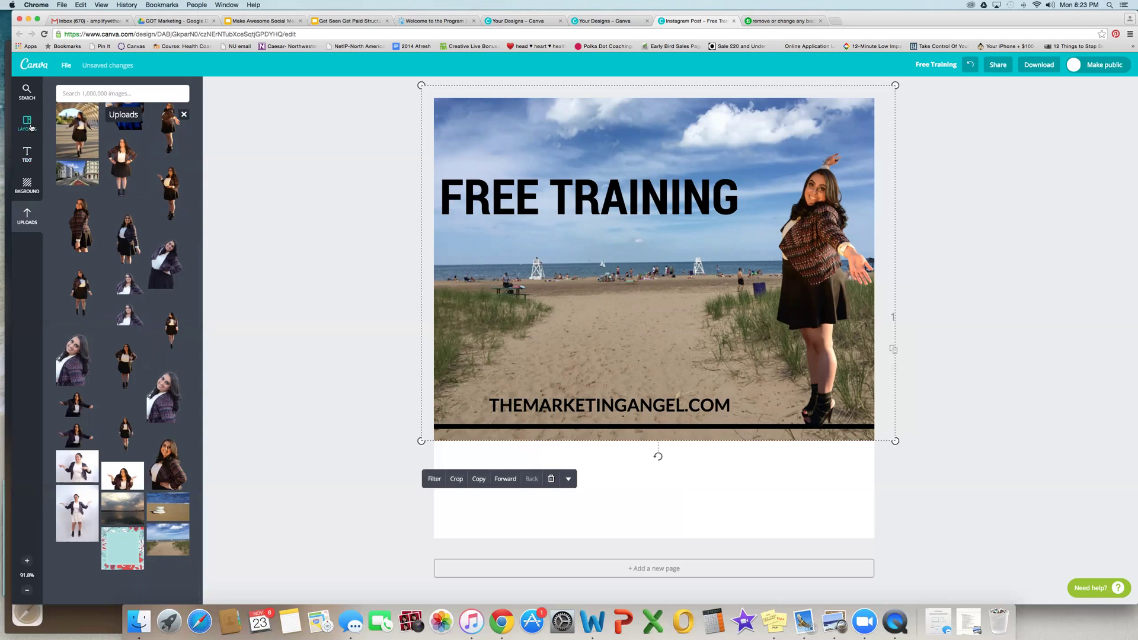
pyautogui.click(27, 123)
# Step: Remove the beach photo, then try and delete sea-spray, brick, purple-sky and pink paper backgrounds
pyautogui.click(27, 185)
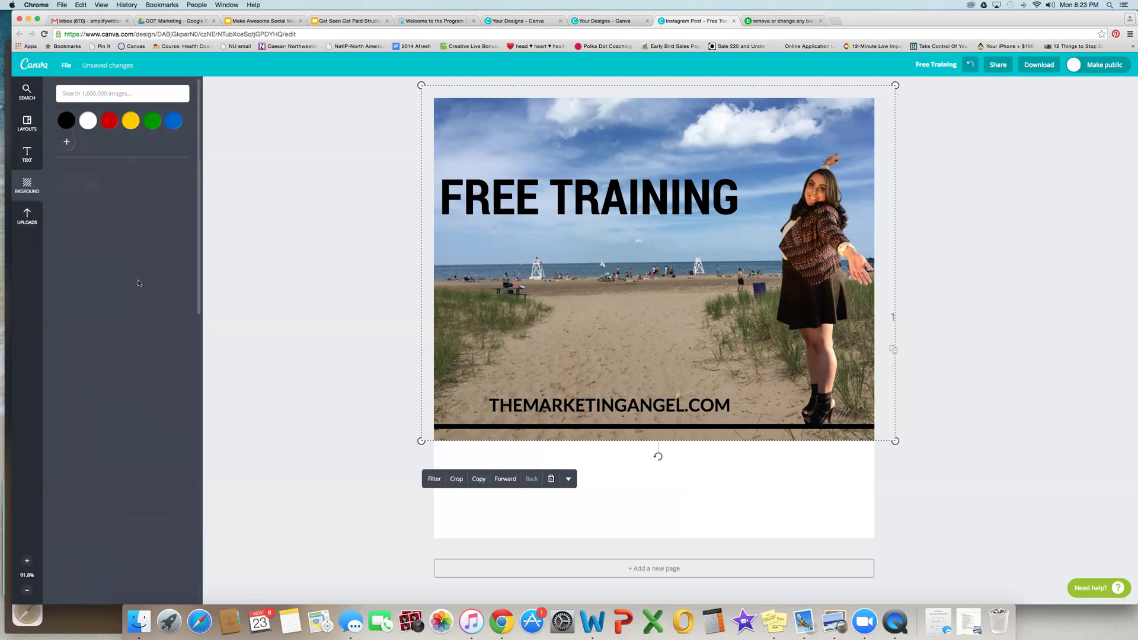
pyautogui.scroll(-10, 160, 293)
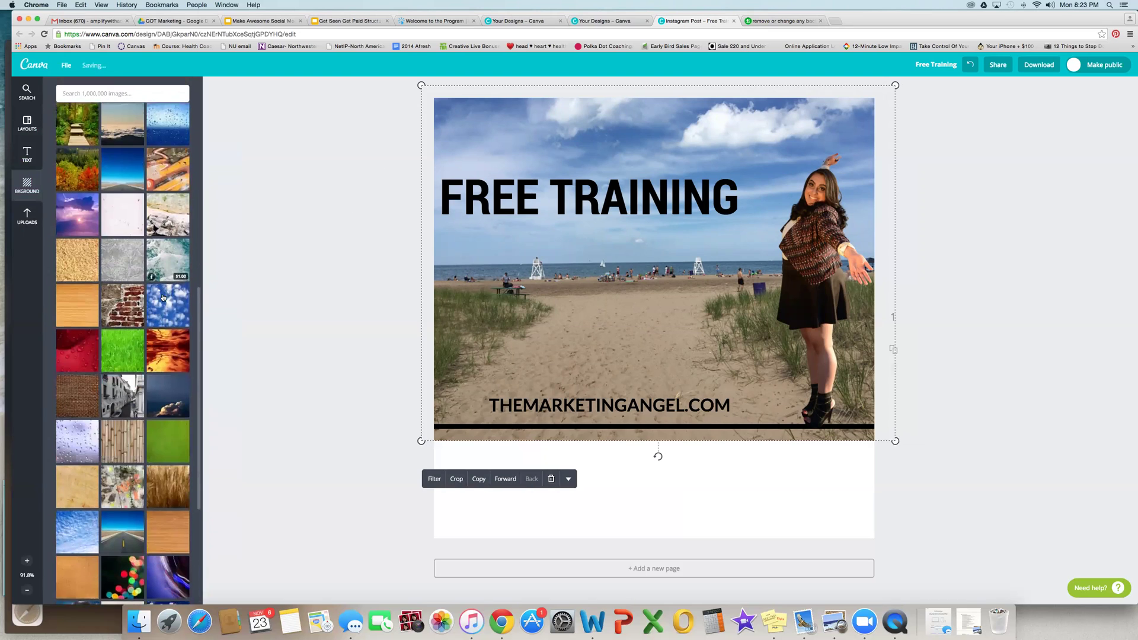
pyautogui.press('Delete')
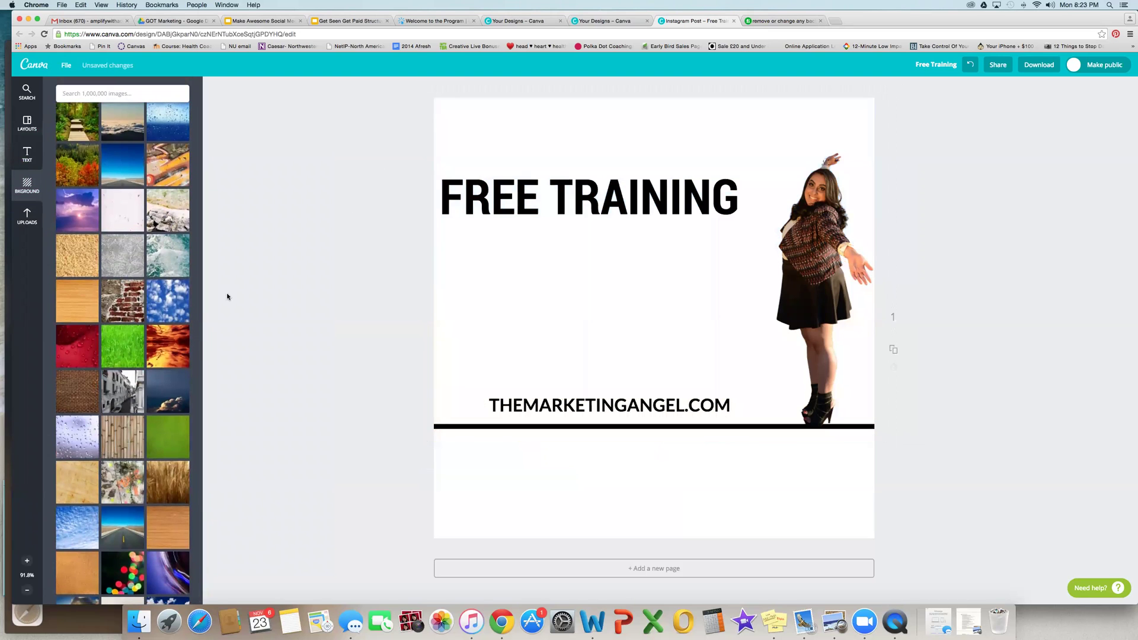
pyautogui.click(160, 253)
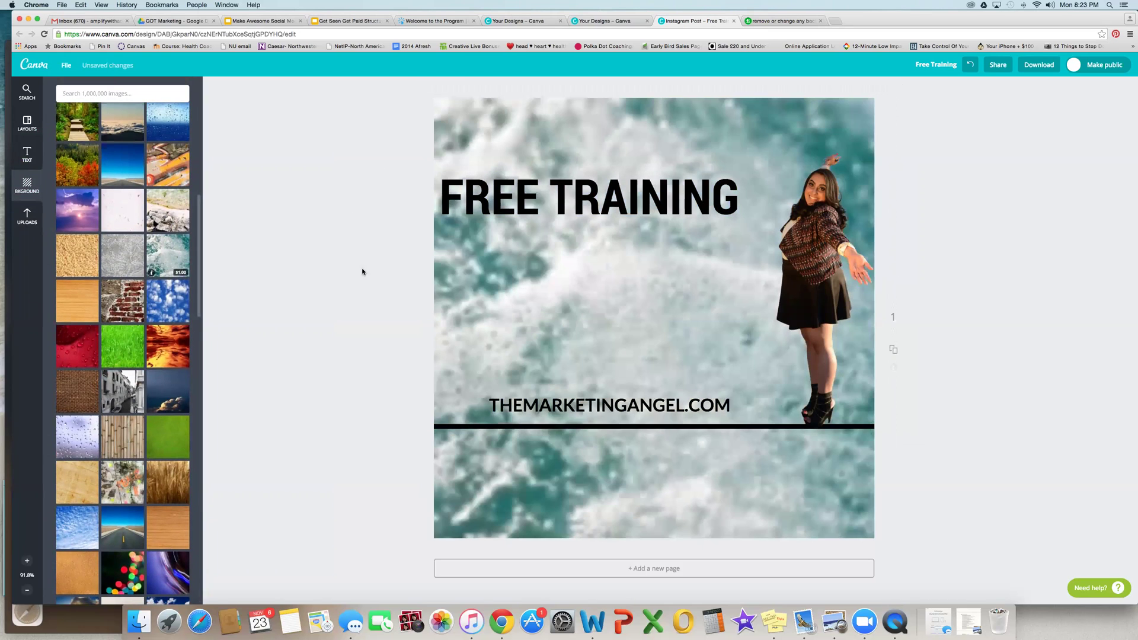
pyautogui.click(448, 279)
pyautogui.press('Delete')
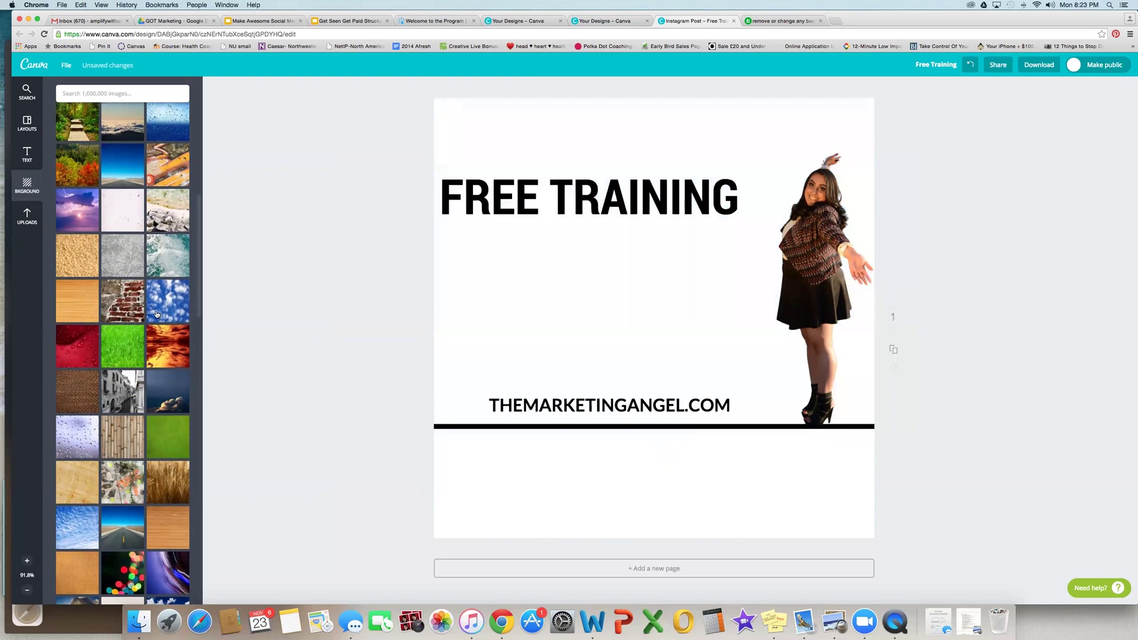
pyautogui.click(130, 307)
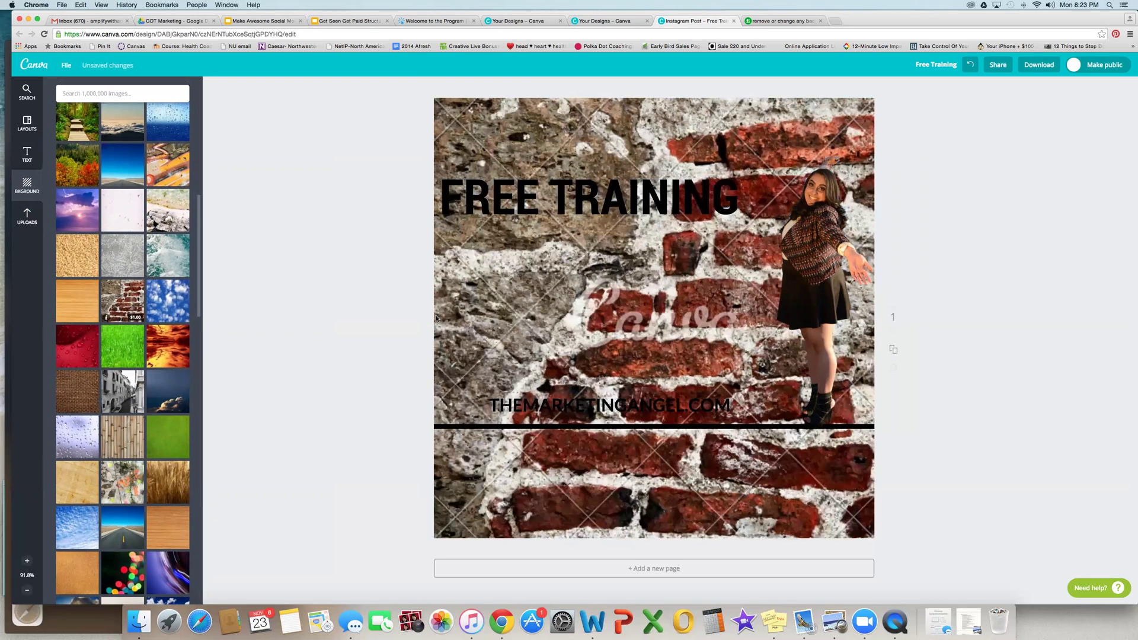
pyautogui.click(461, 316)
pyautogui.press('Delete')
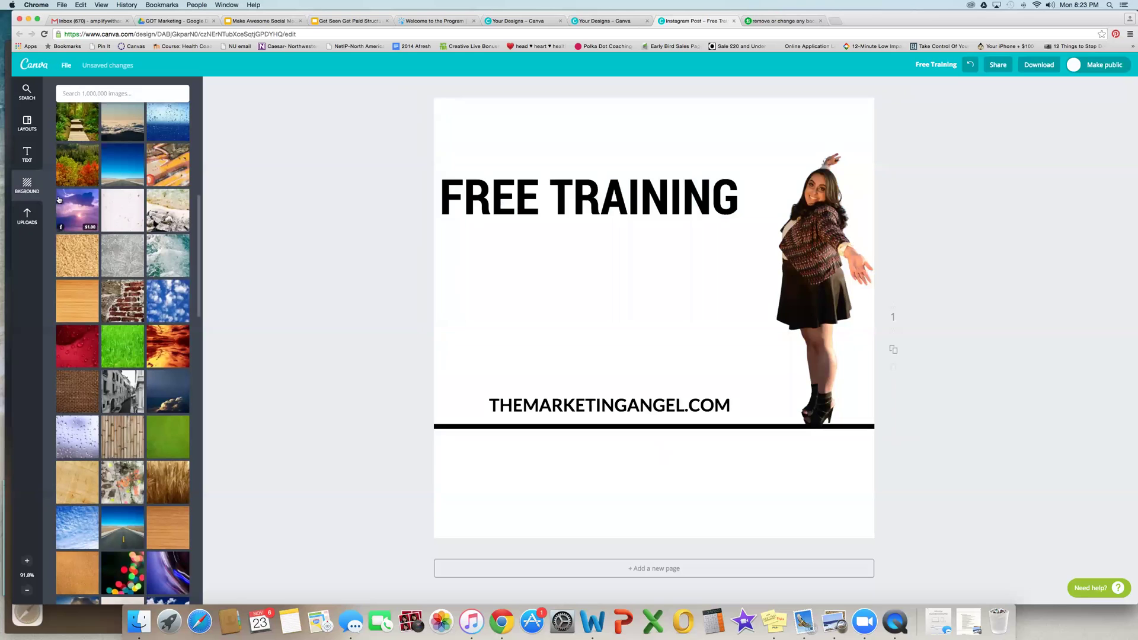
pyautogui.click(96, 210)
pyautogui.click(529, 294)
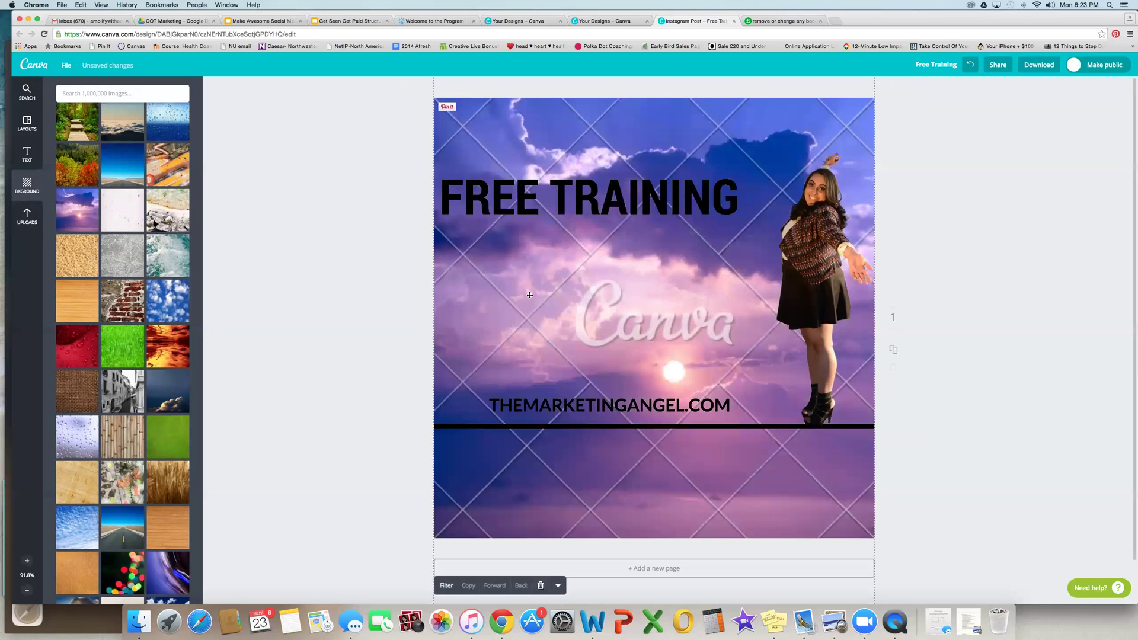
pyautogui.press('Delete')
pyautogui.click(122, 210)
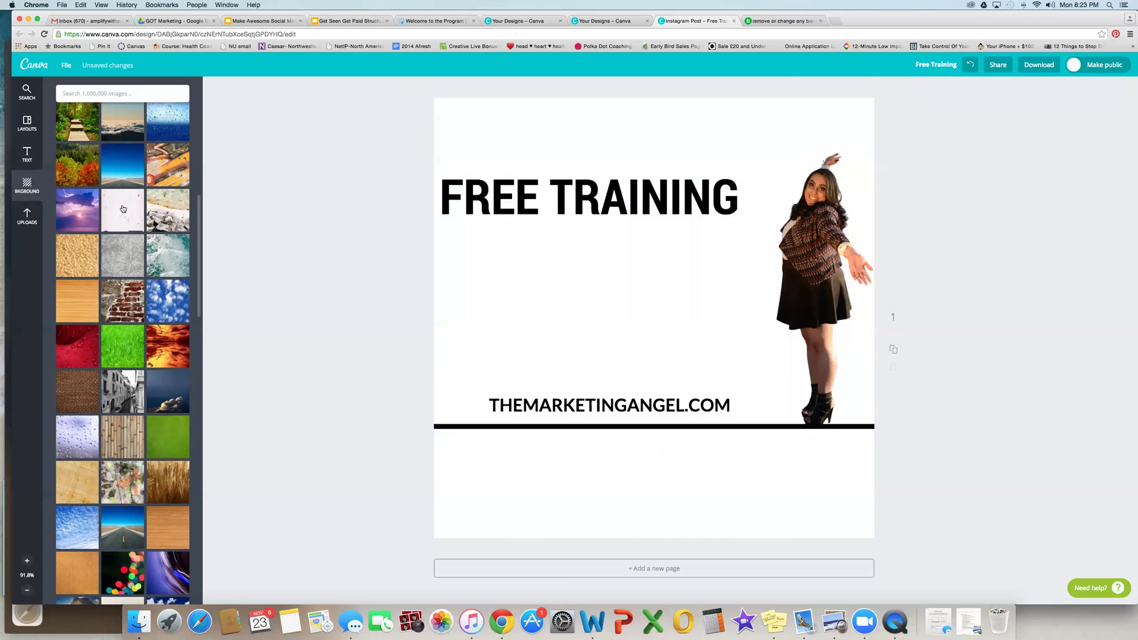
pyautogui.click(537, 309)
pyautogui.press('Delete')
# Step: Set the black-and-white Venice canal photo as background and reposition the woman cutout
pyautogui.click(136, 385)
pyautogui.moveTo(818, 264); pyautogui.dragTo(787, 320)
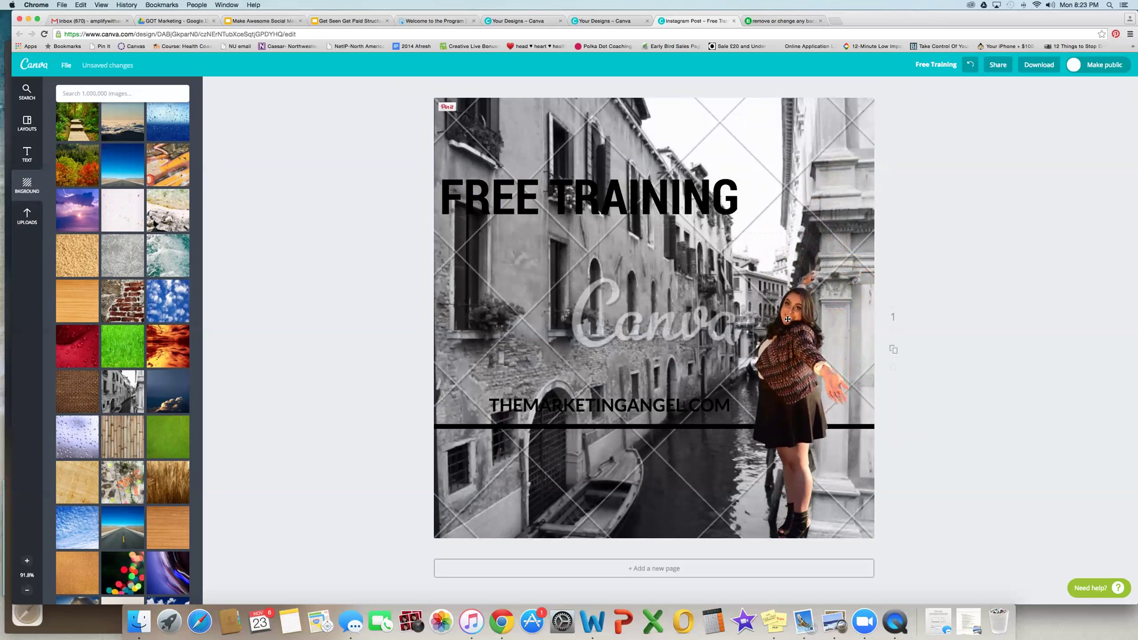
pyautogui.moveTo(674, 239); pyautogui.dragTo(635, 180)
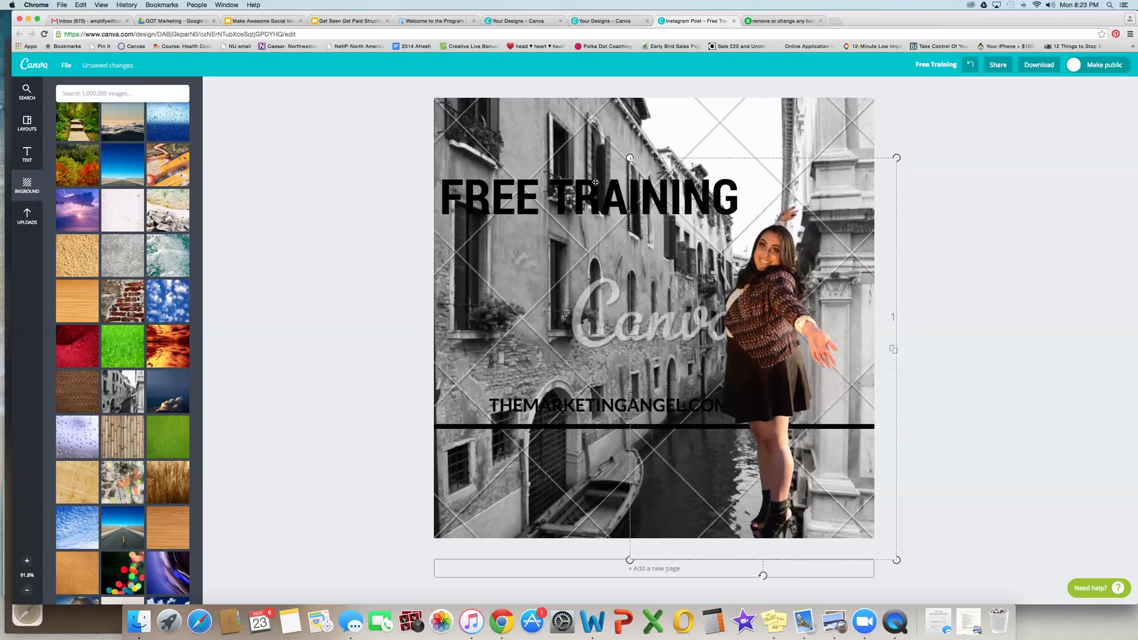
pyautogui.click(1036, 181)
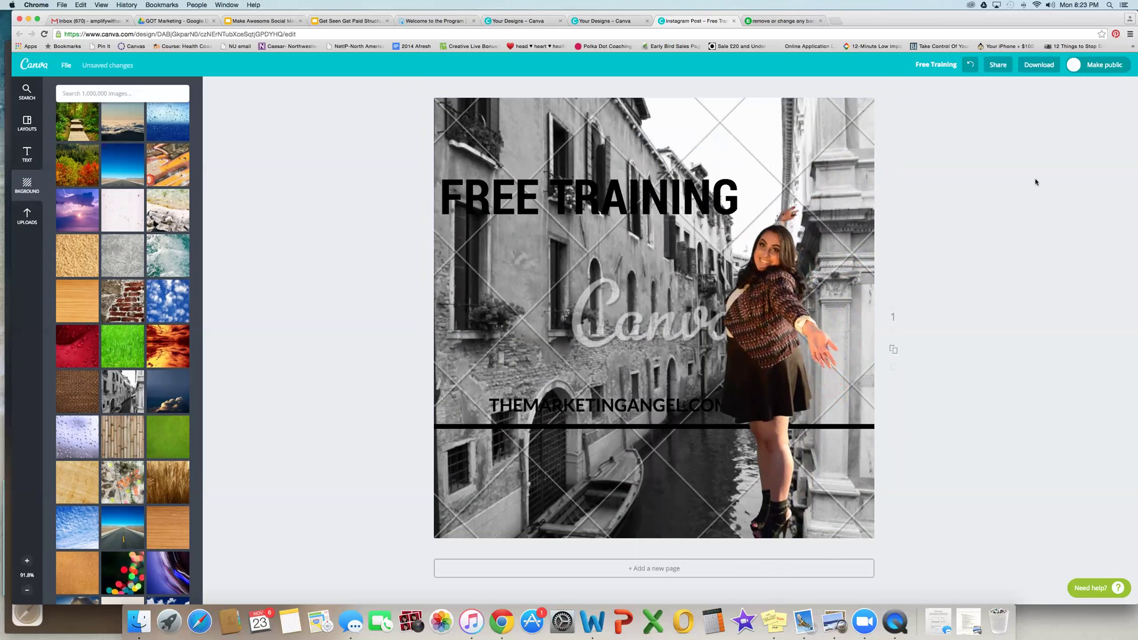
# Step: Google 'creative commons search', open the CC Search result, and pick Google as the source
pyautogui.click(835, 21)
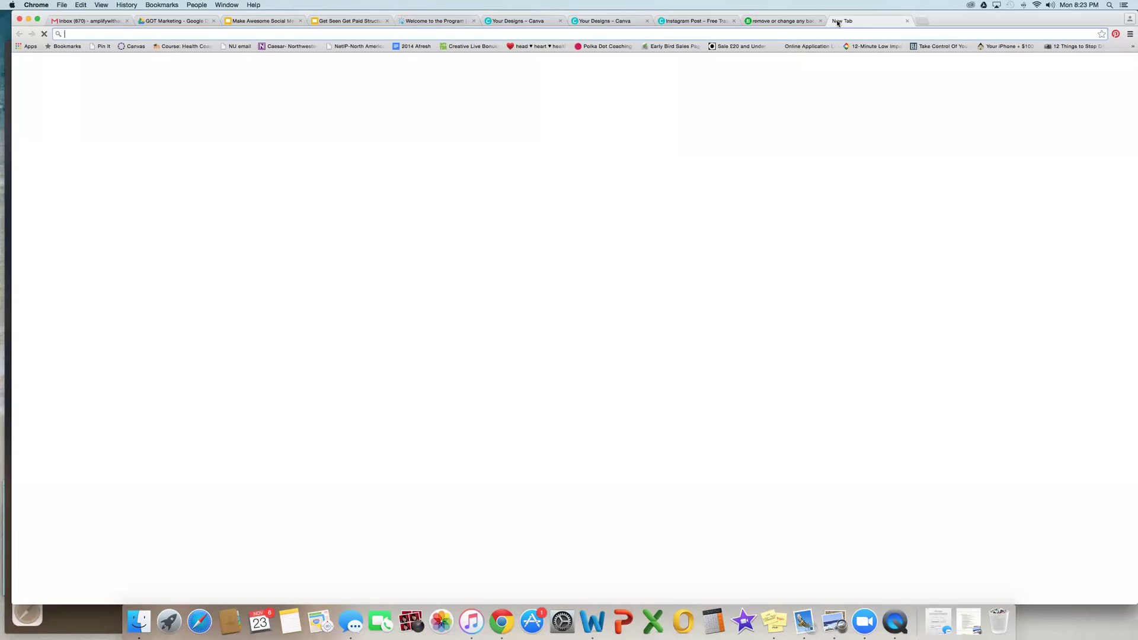
pyautogui.write('creative c')
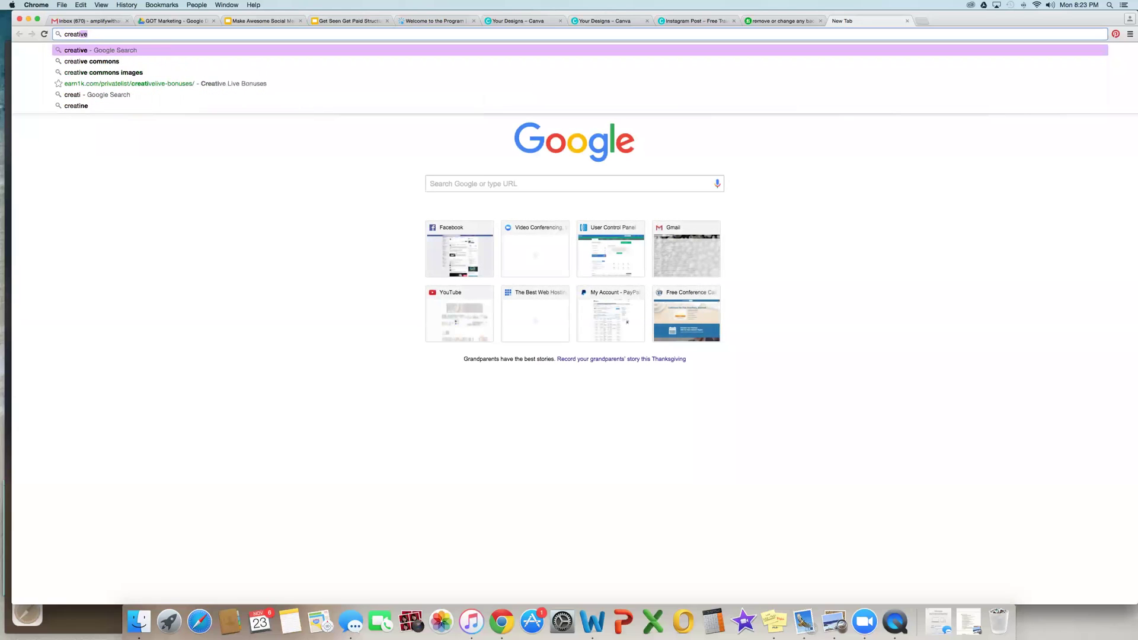
pyautogui.write('ommons search')
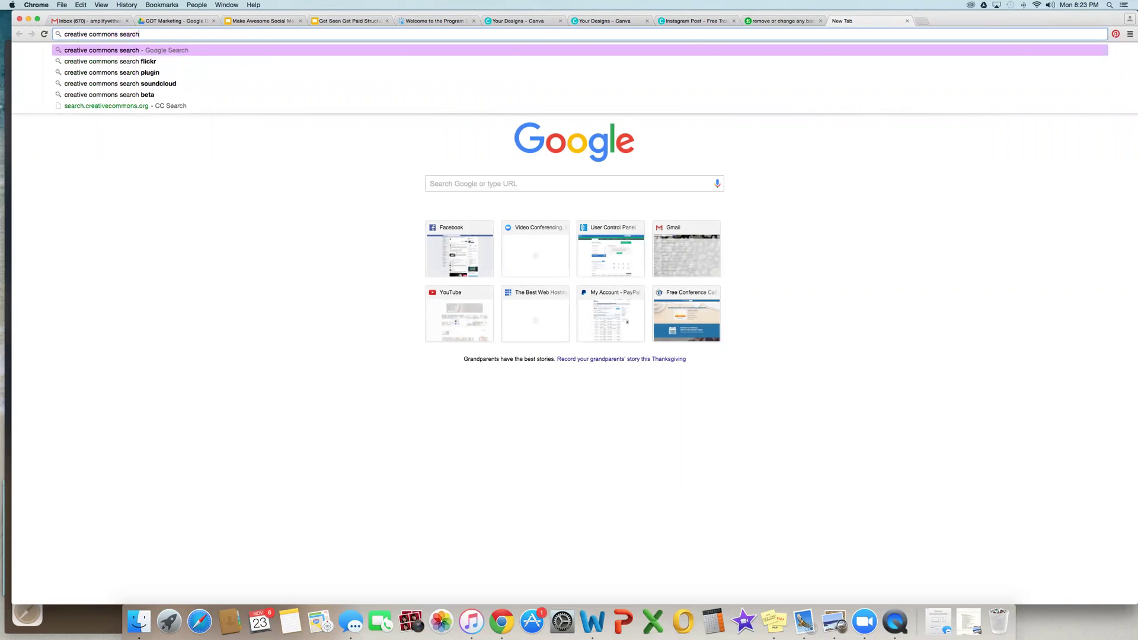
pyautogui.press('Return')
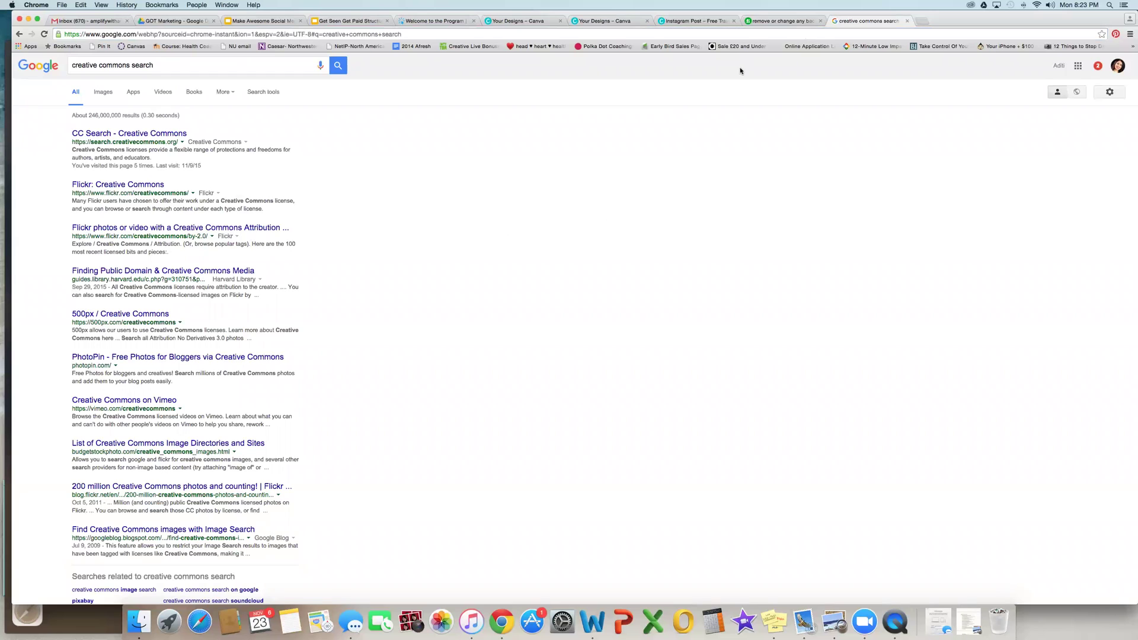
pyautogui.click(155, 134)
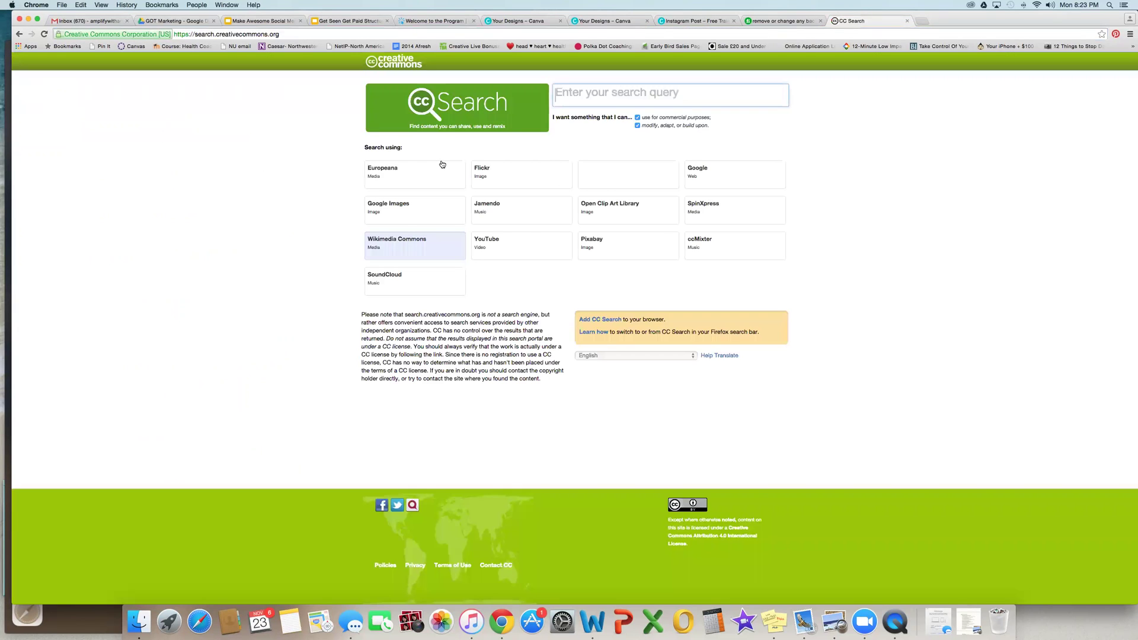
pyautogui.click(692, 178)
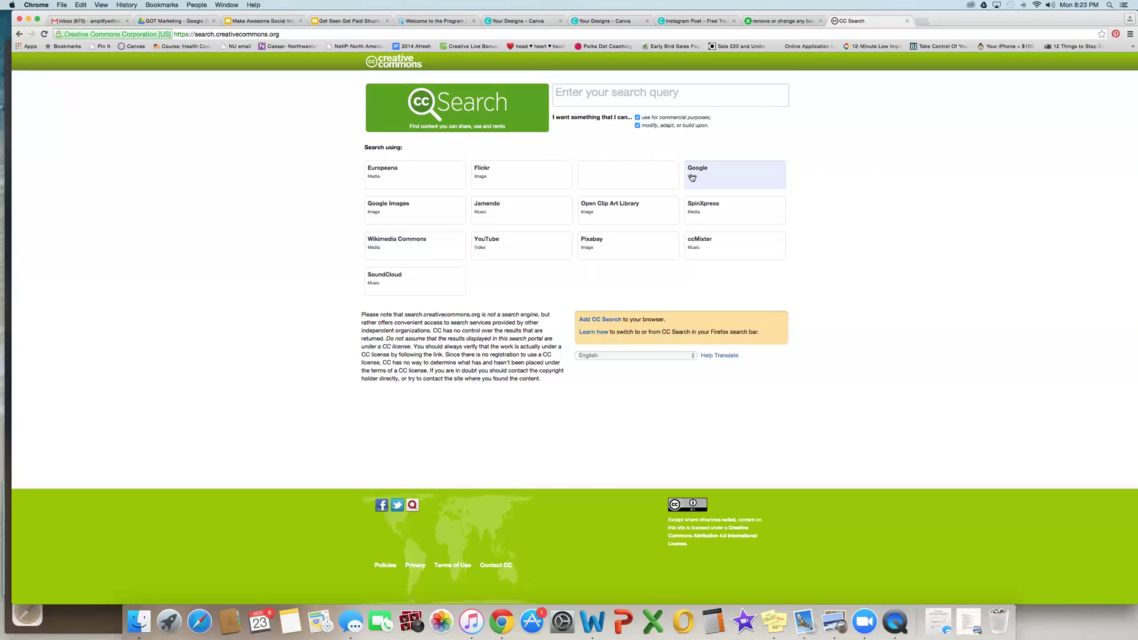
pyautogui.click(564, 97)
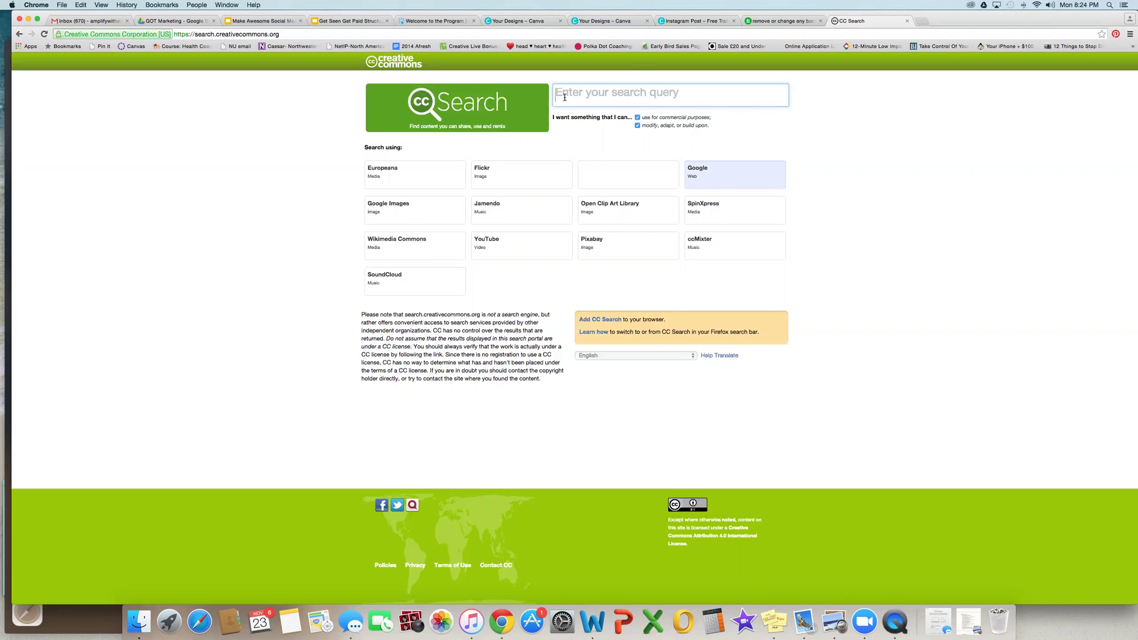
# Step: Search for 'building' and browse the image results labelled for reuse with modification
pyautogui.write('buildings')
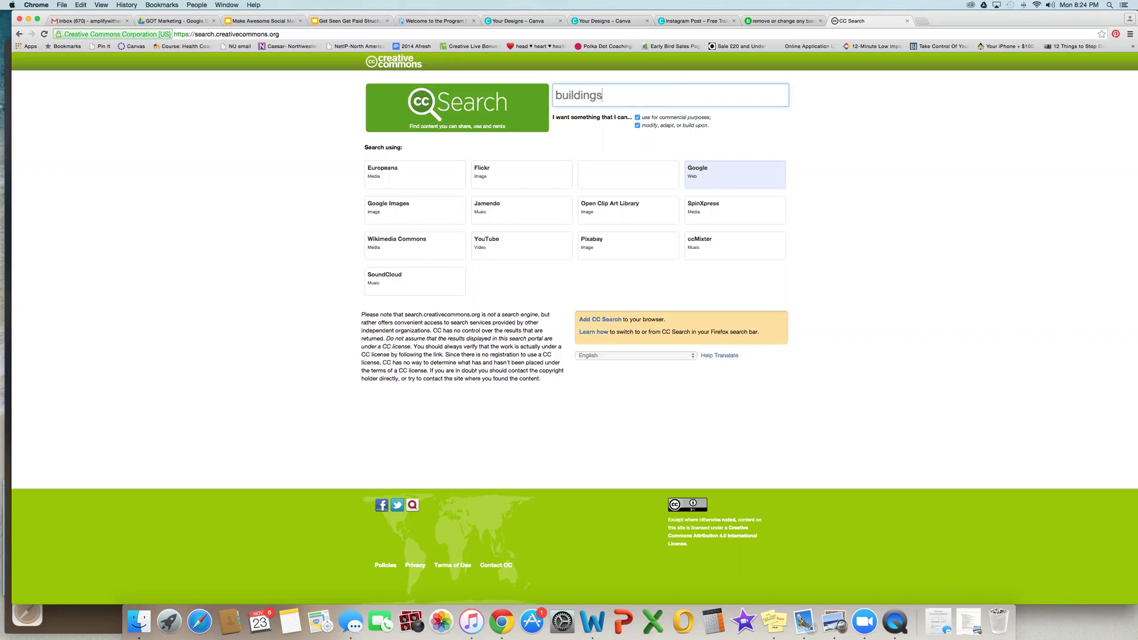
pyautogui.press('Return')
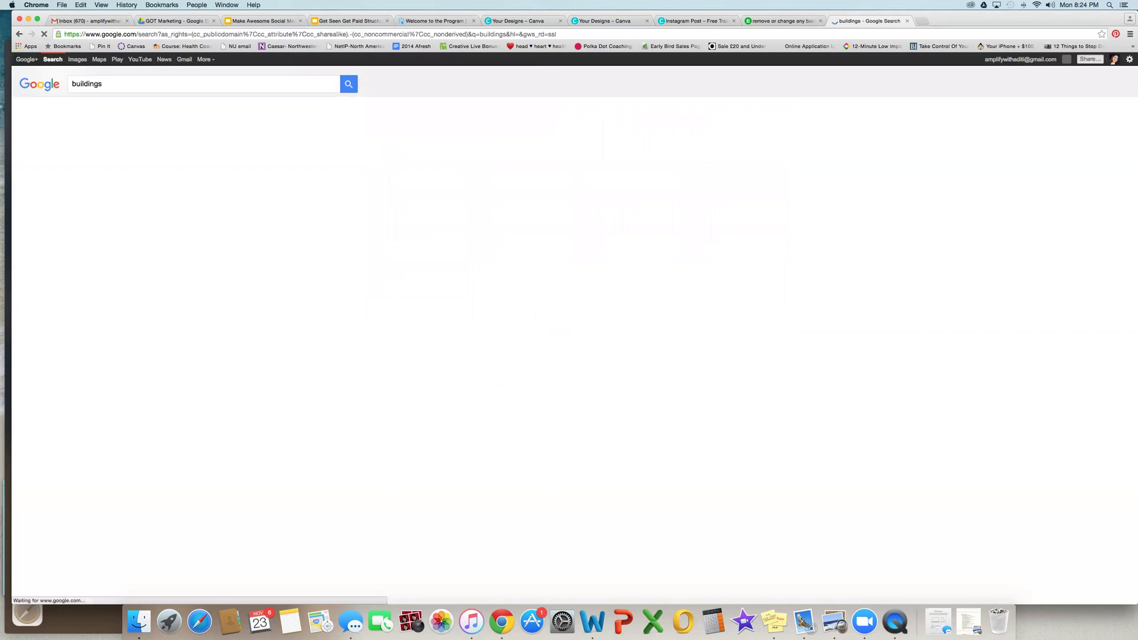
pyautogui.click(103, 108)
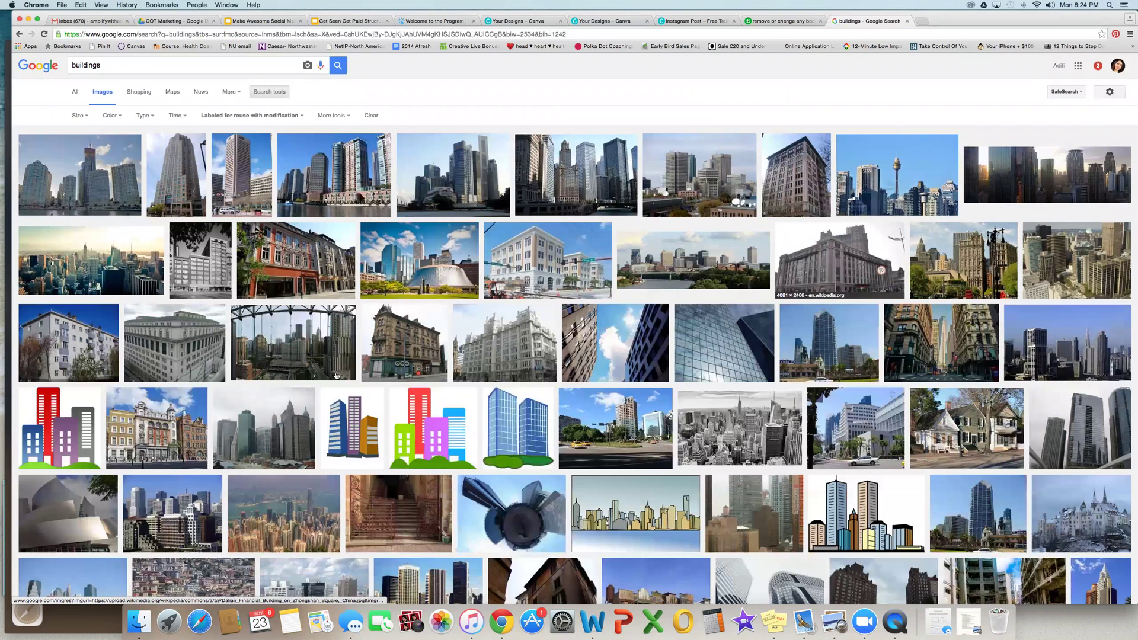
pyautogui.scroll(-1, 858, 357)
pyautogui.scroll(-3, 857, 357)
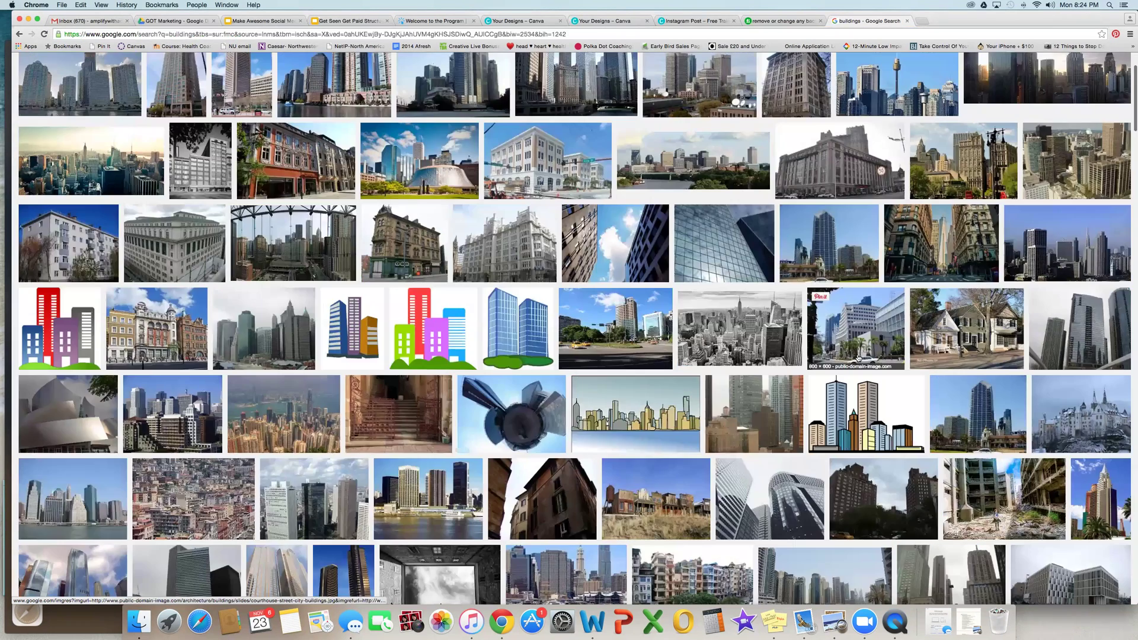
pyautogui.scroll(-3, 858, 357)
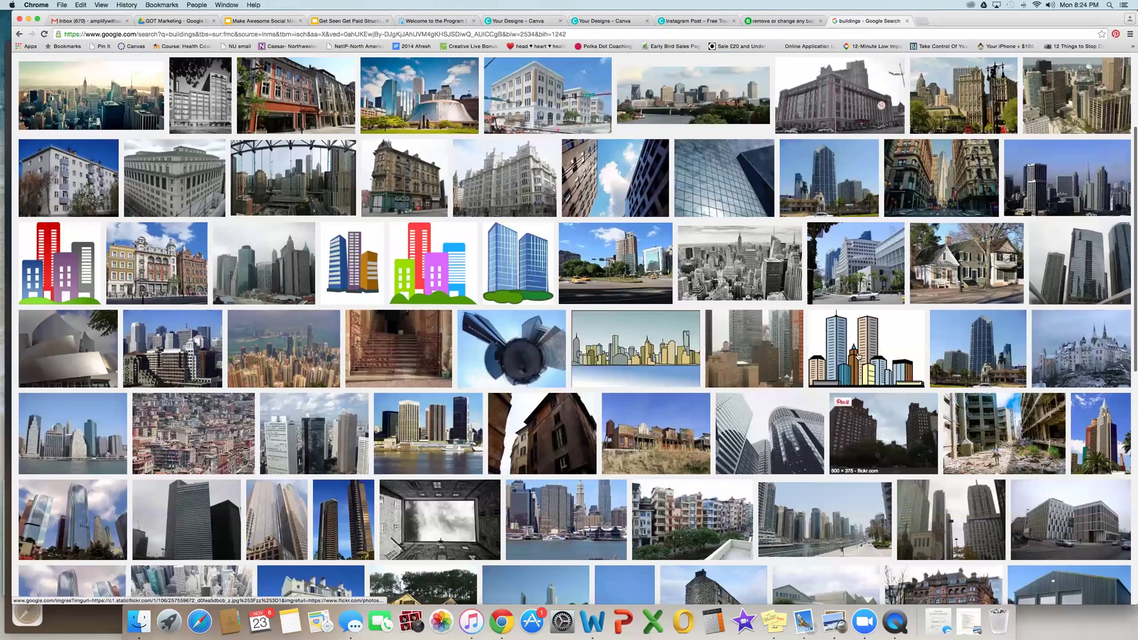
pyautogui.scroll(6, 699, 23)
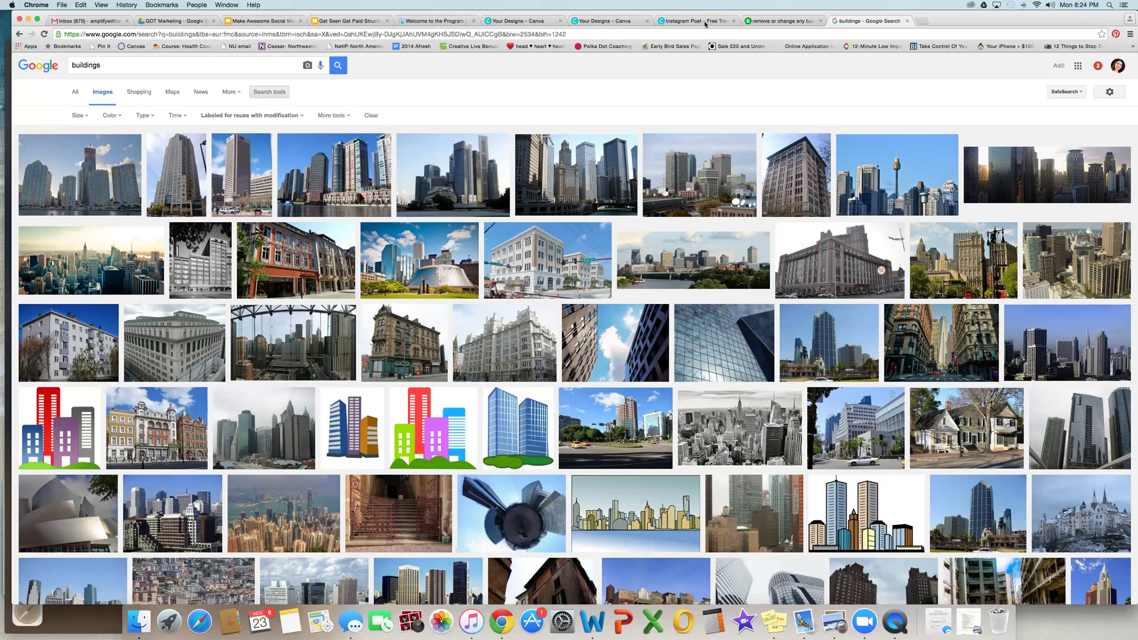
pyautogui.hotkey('ctrl', 'shift', 'Tab')
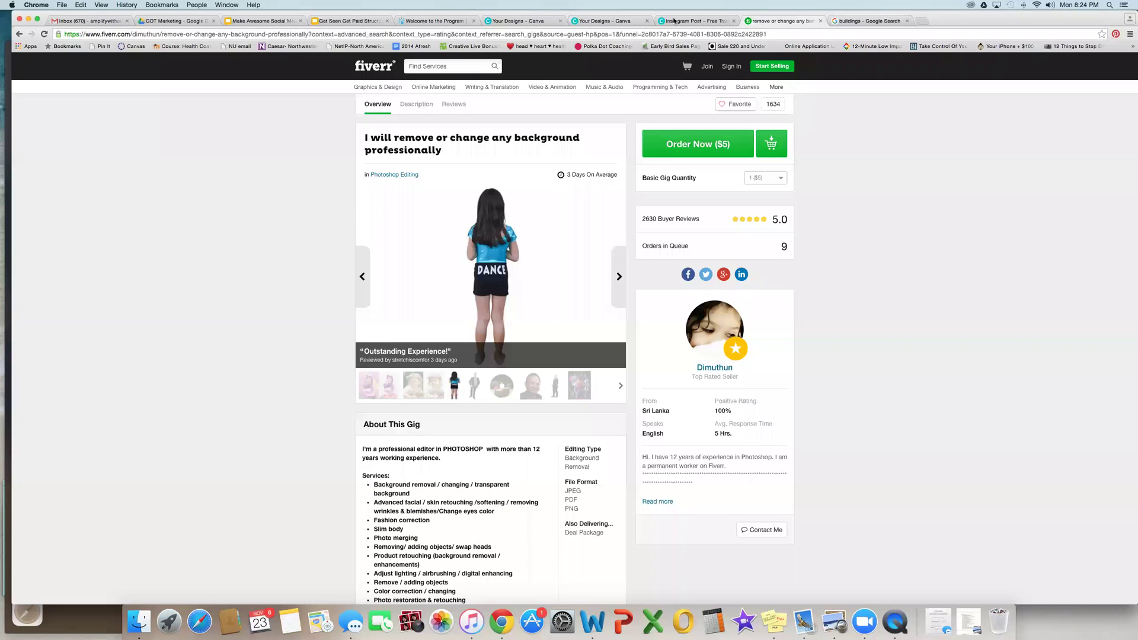
# Step: Leave the Fiverr gig page and bring the Free Training Instagram Post in Canva back to the front
pyautogui.moveTo(693, 20); pyautogui.dragTo(728, 60)
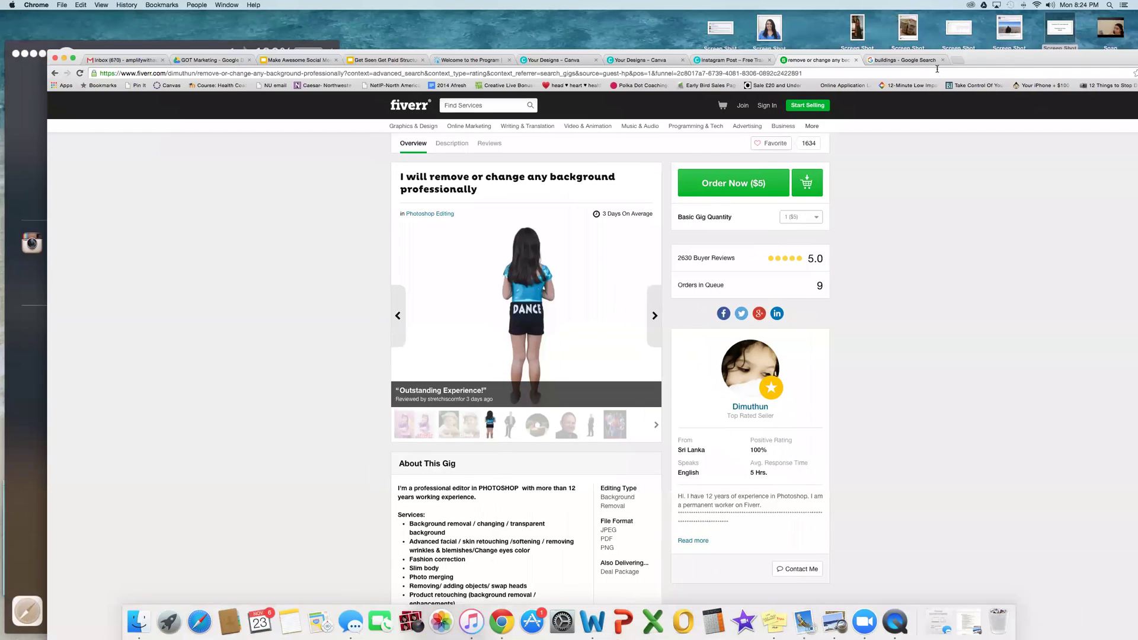
pyautogui.click(729, 60)
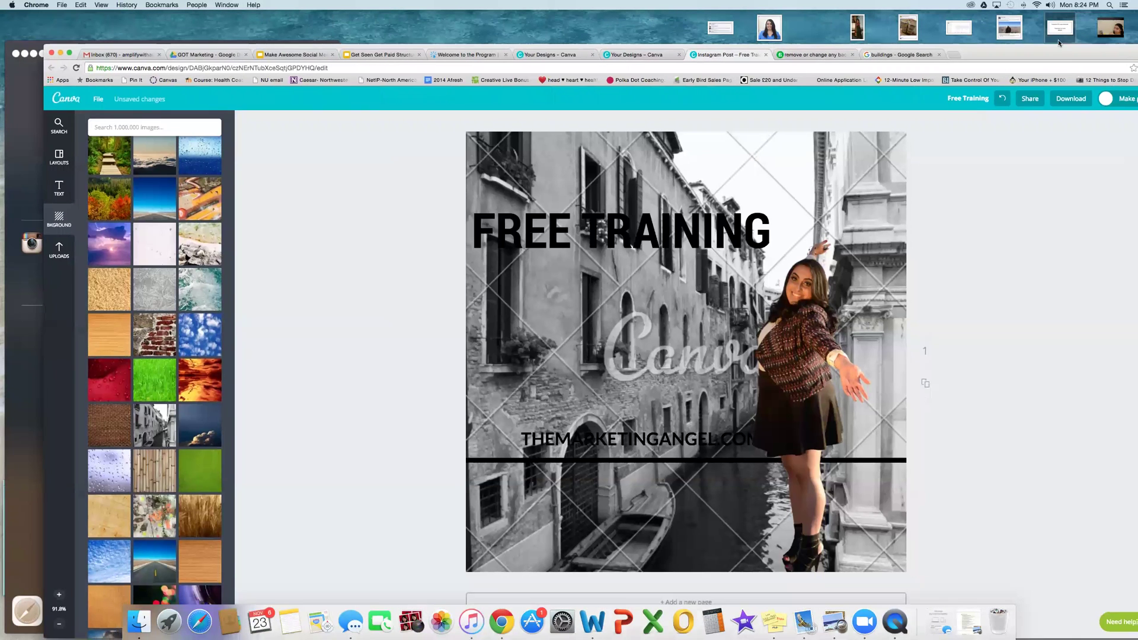
pyautogui.moveTo(1072, 60); pyautogui.dragTo(1040, 21)
pyautogui.click(29, 217)
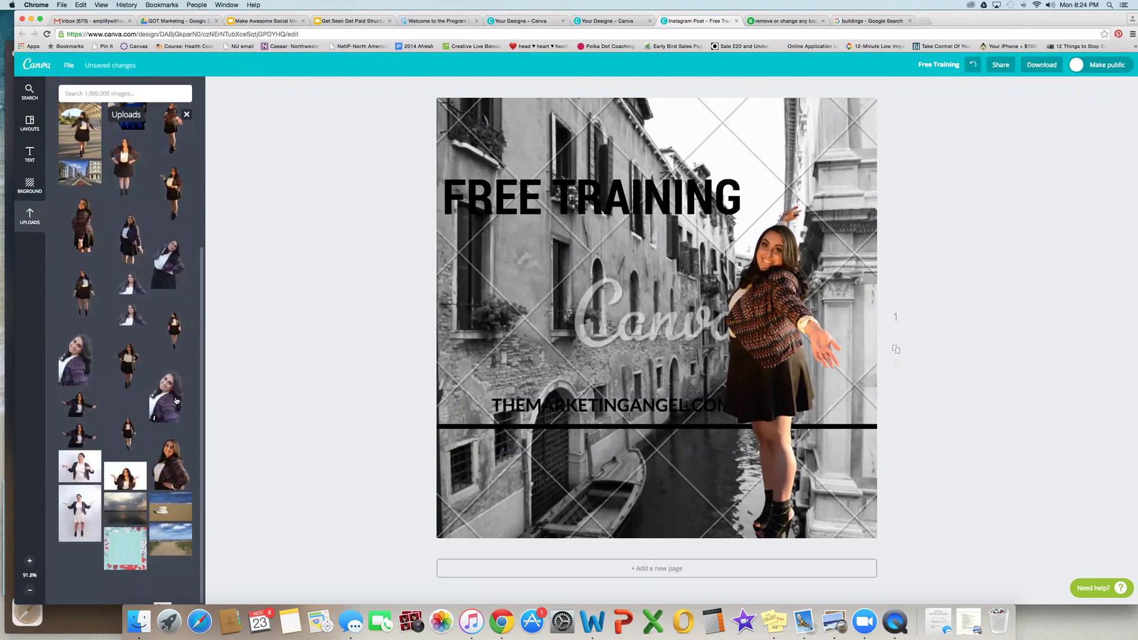
# Step: Replace the Venice background with the street photo and send it behind the woman
pyautogui.click(461, 377)
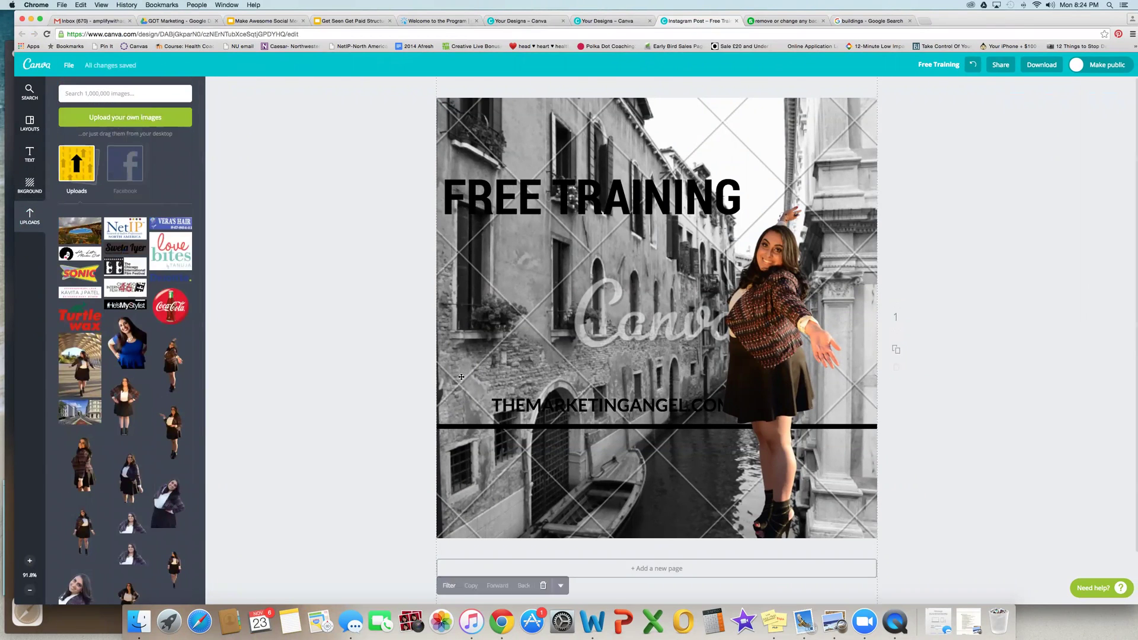
pyautogui.press('Delete')
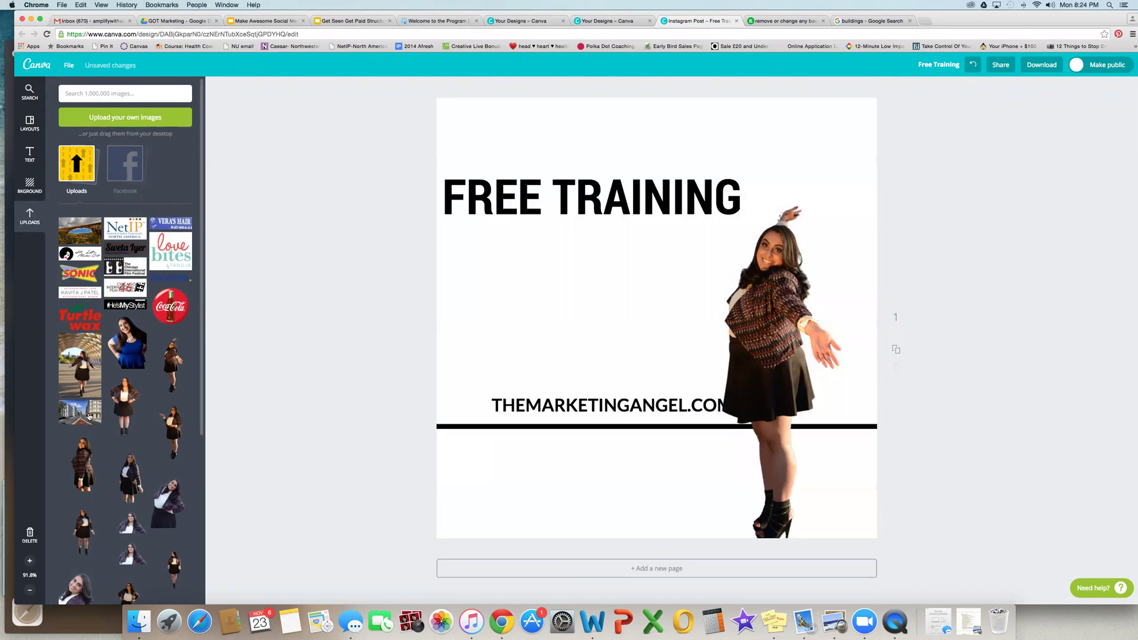
pyautogui.click(89, 416)
pyautogui.rightClick(566, 325)
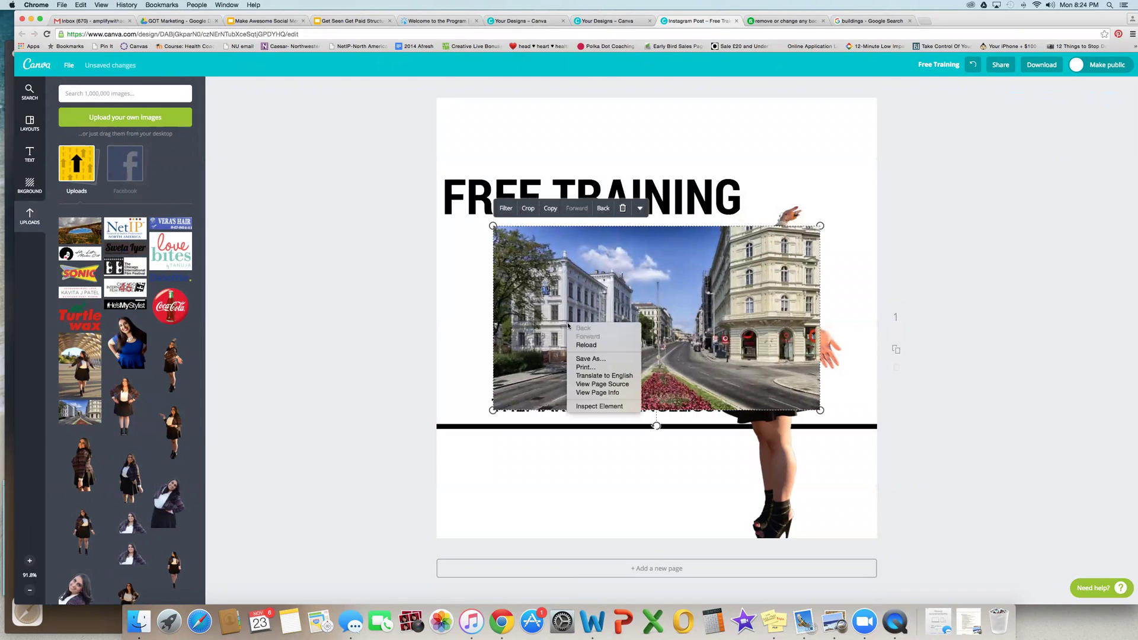
pyautogui.click(602, 209)
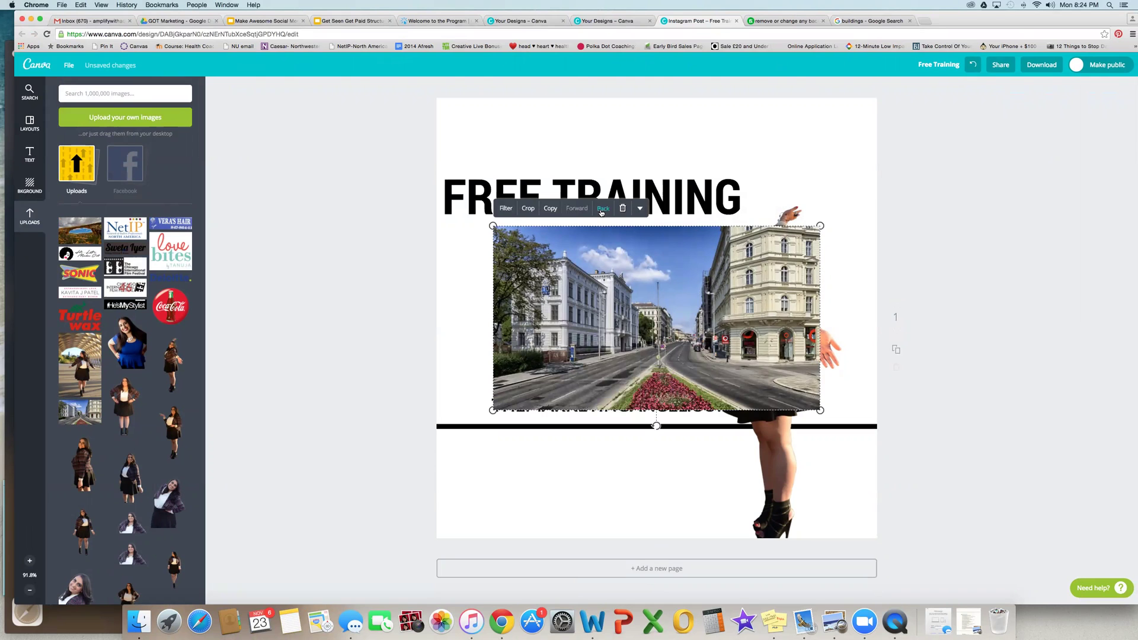
pyautogui.click(602, 210)
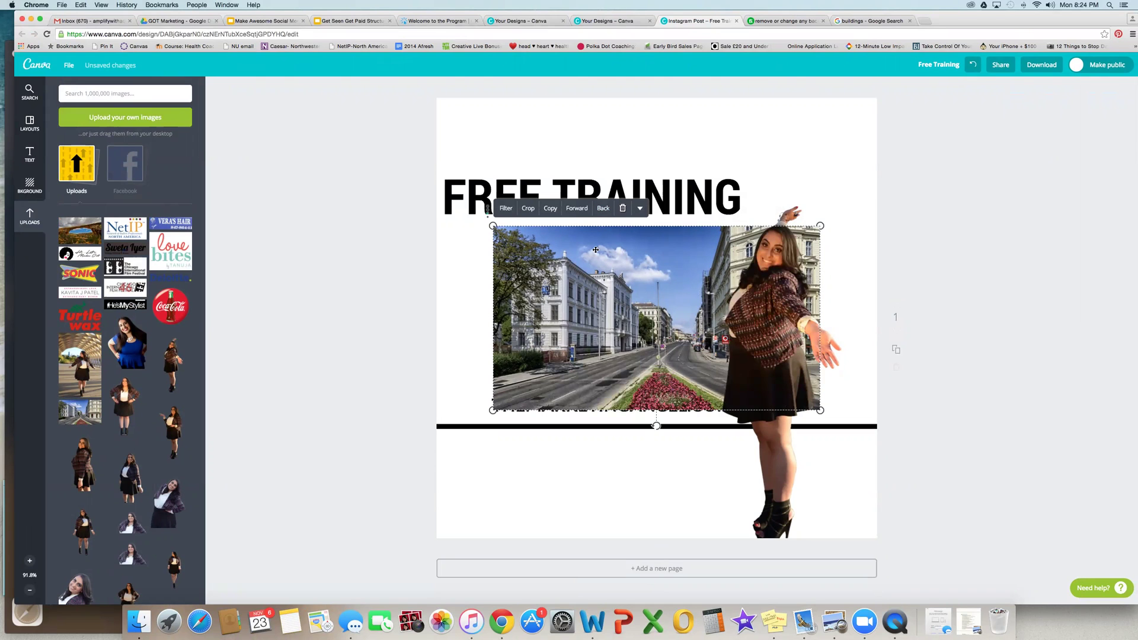
# Step: Enlarge the street photo to cover the canvas below the white strip, behind the website text
pyautogui.moveTo(493, 226); pyautogui.dragTo(309, 122)
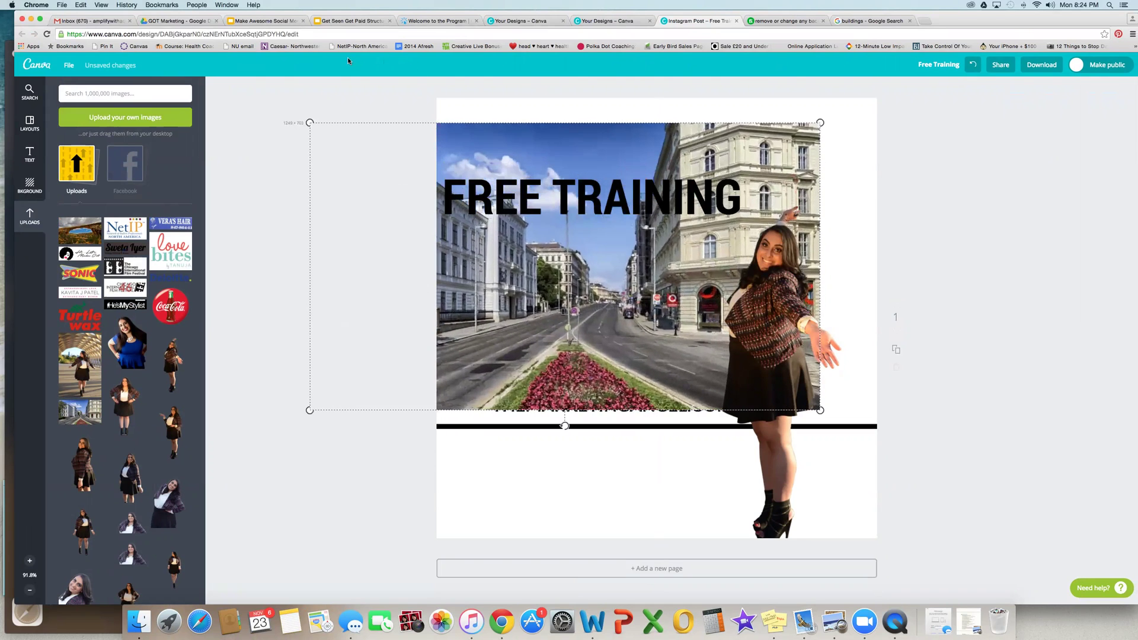
pyautogui.moveTo(814, 122); pyautogui.dragTo(898, 79)
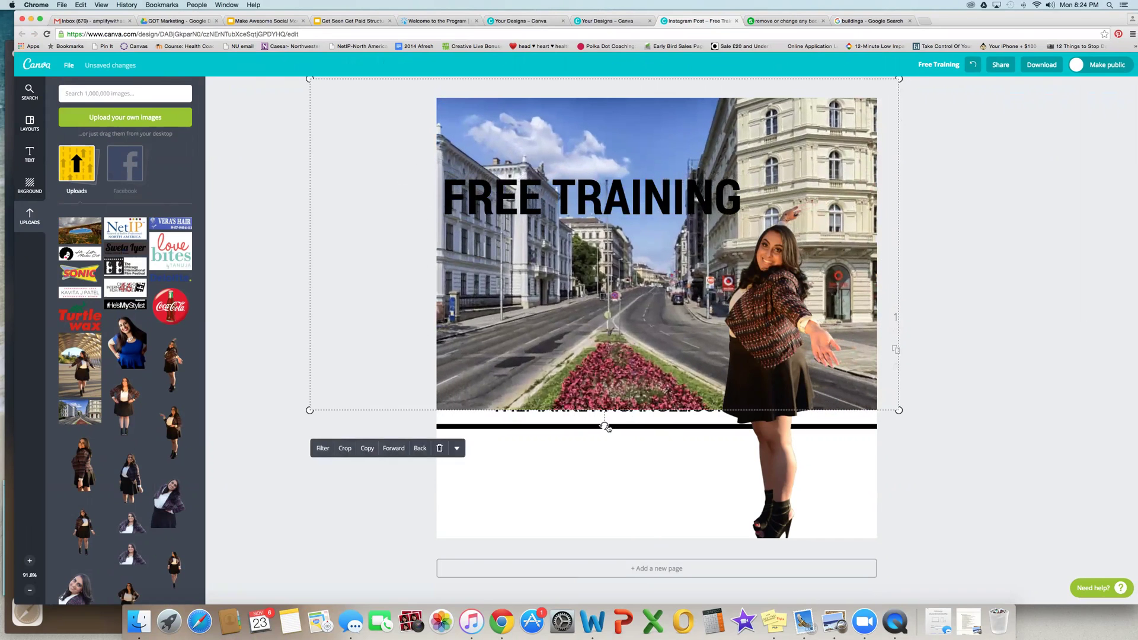
pyautogui.moveTo(309, 411); pyautogui.dragTo(207, 468)
pyautogui.moveTo(493, 310); pyautogui.dragTo(520, 386)
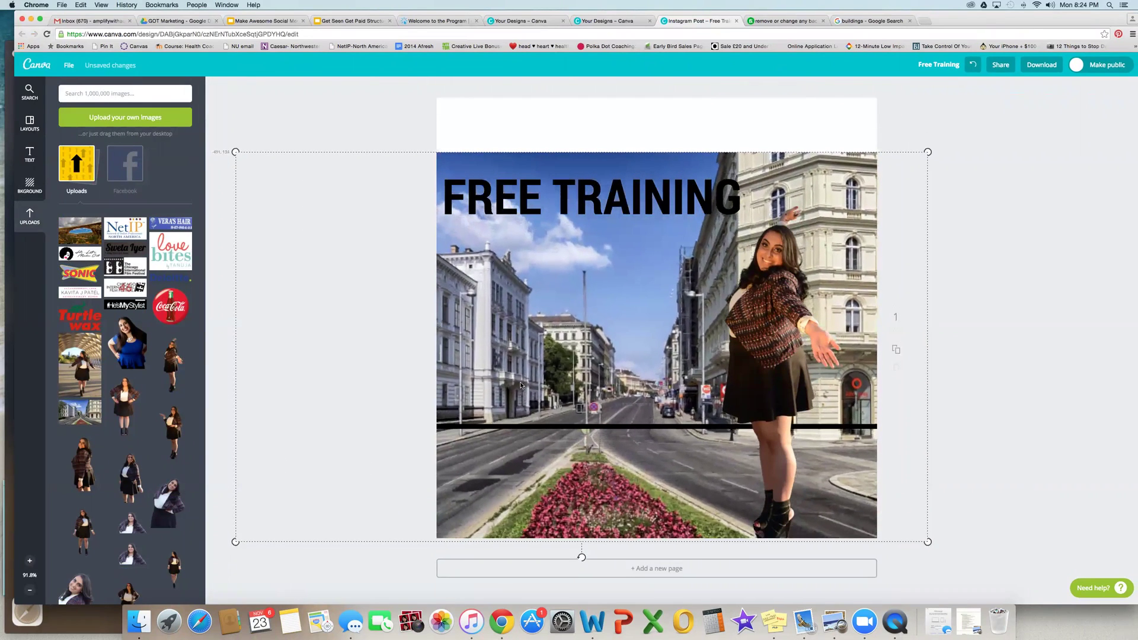
pyautogui.rightClick(469, 257)
pyautogui.click(335, 155)
pyautogui.click(346, 135)
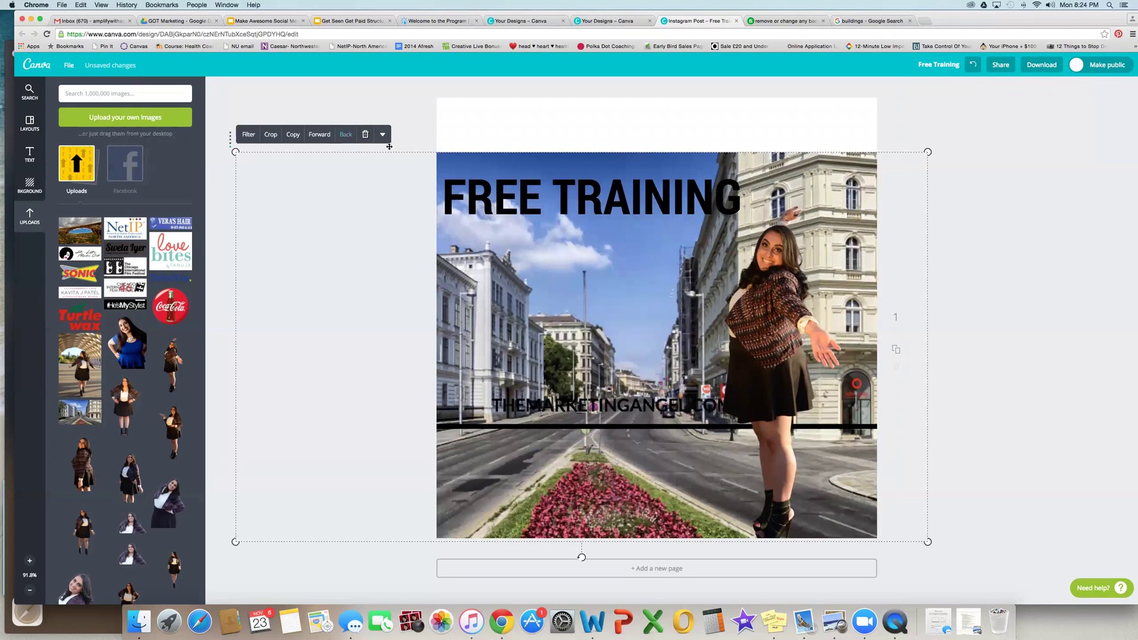
# Step: Move THEMARKETINGANGEL.COM into the white top strip and shrink the woman cutout toward the lower right
pyautogui.click(582, 400)
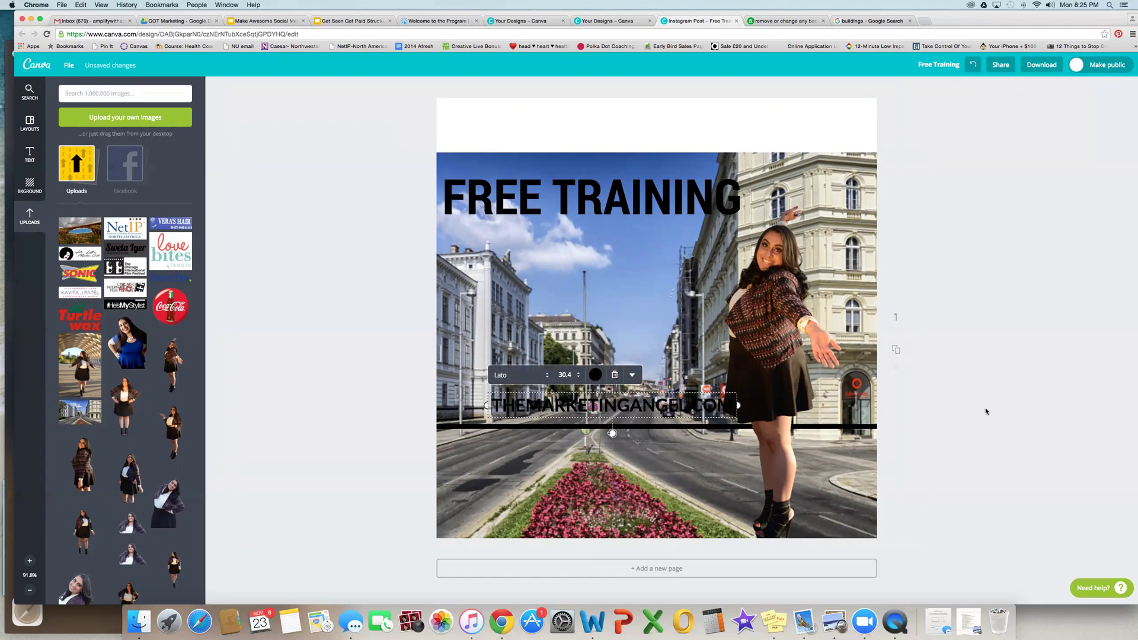
pyautogui.moveTo(592, 400); pyautogui.dragTo(639, 125)
pyautogui.moveTo(784, 301); pyautogui.dragTo(716, 258)
pyautogui.moveTo(560, 143); pyautogui.dragTo(652, 278)
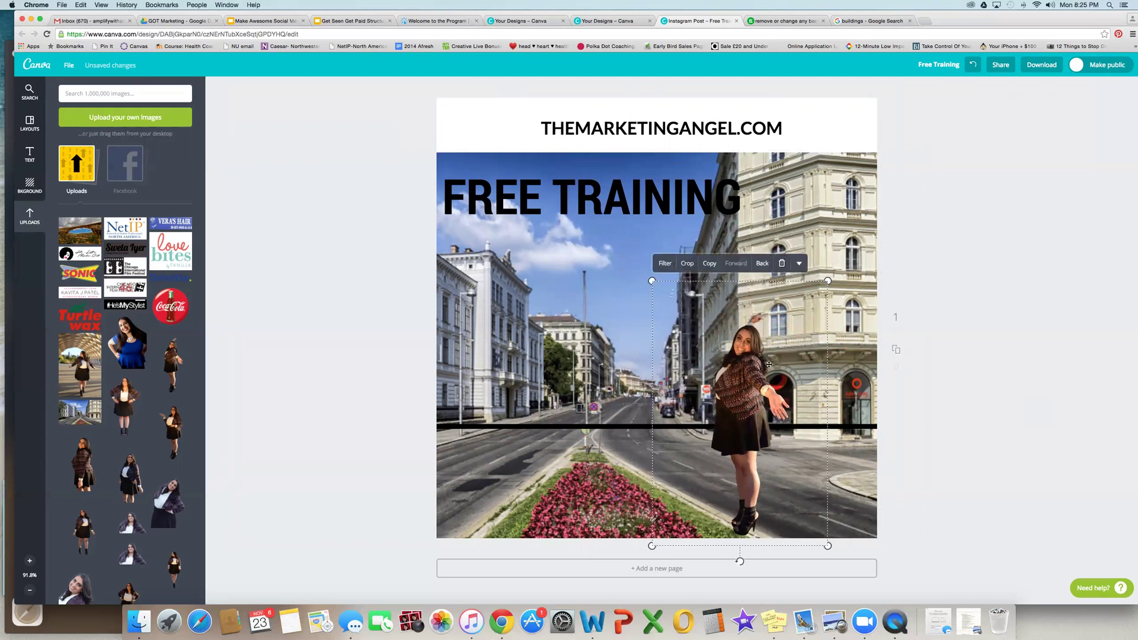
pyautogui.click(942, 336)
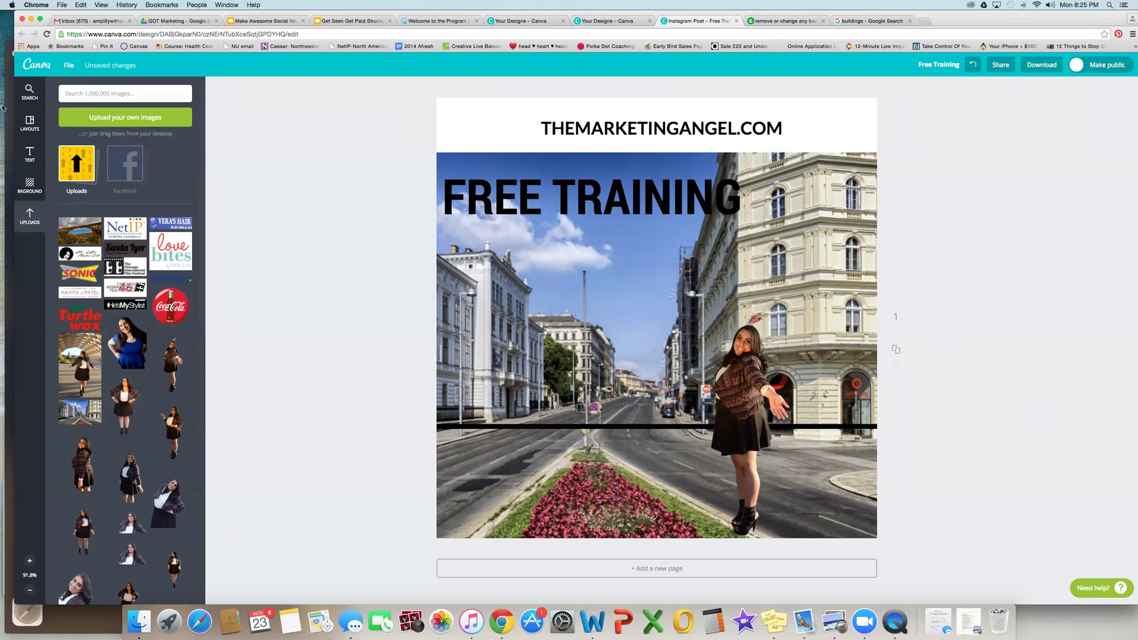
pyautogui.click(44, 71)
pyautogui.click(621, 208)
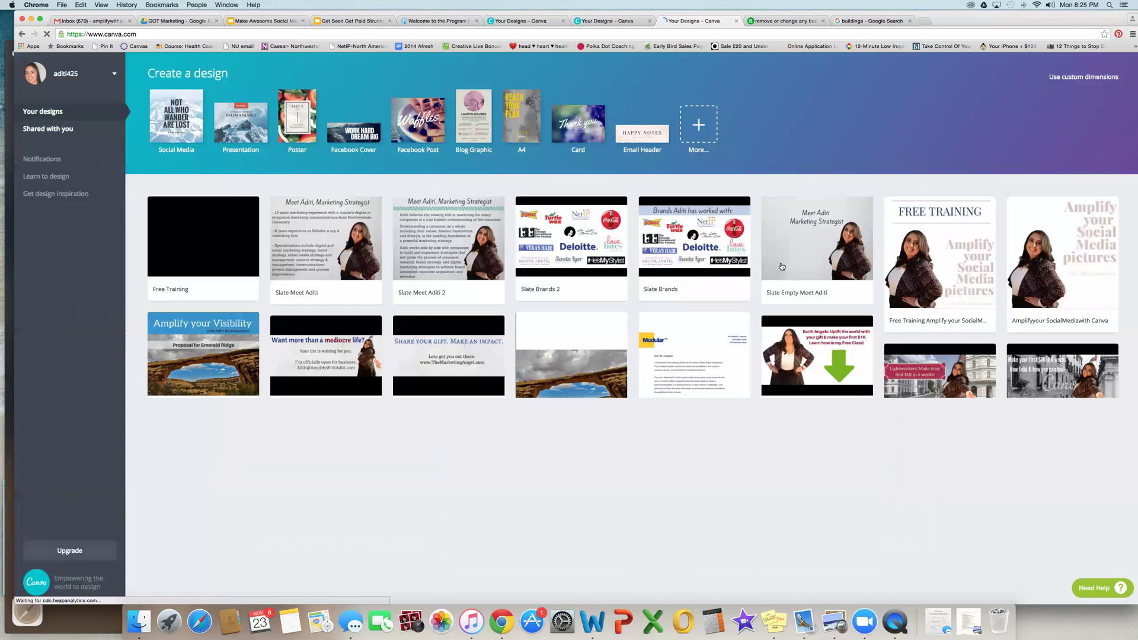
pyautogui.scroll(-1, 564, 481)
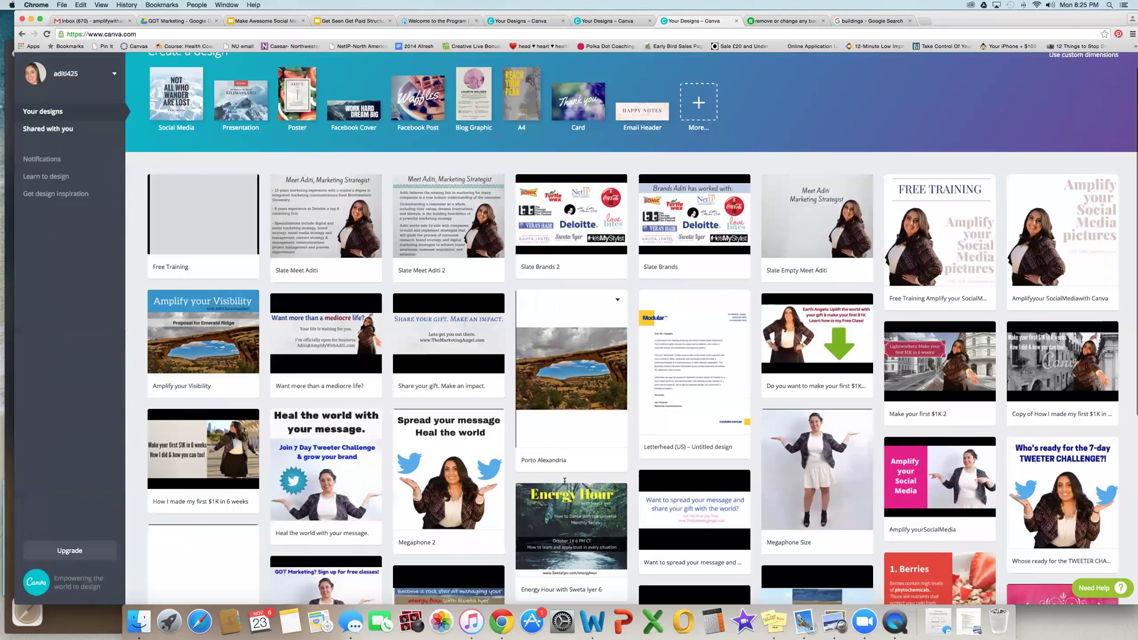
pyautogui.scroll(-5, 564, 481)
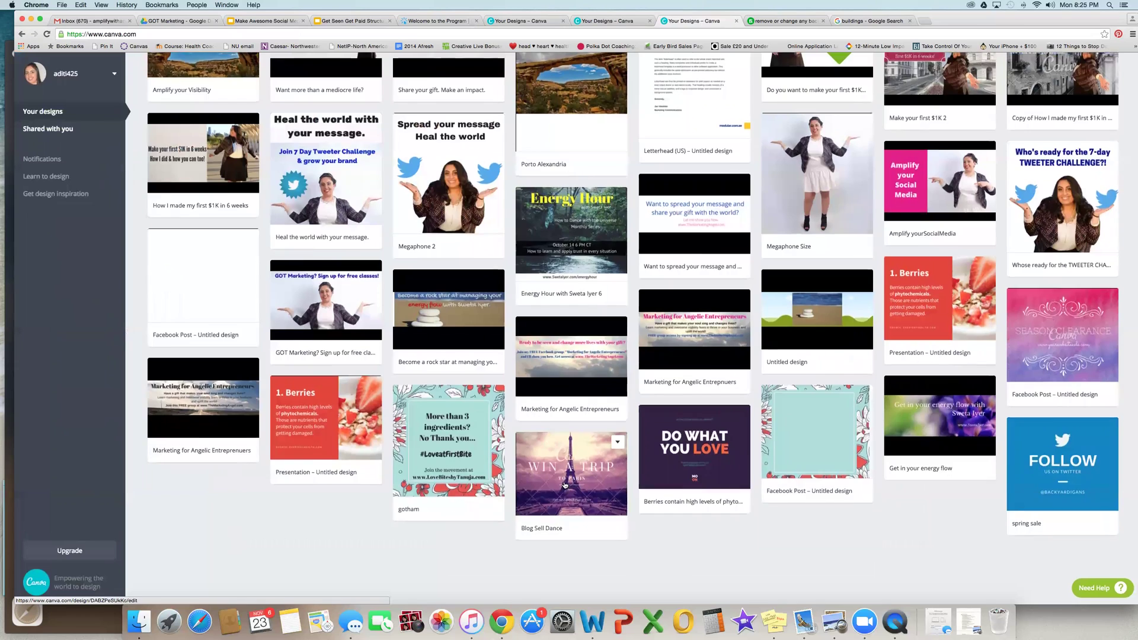
pyautogui.scroll(3, 565, 484)
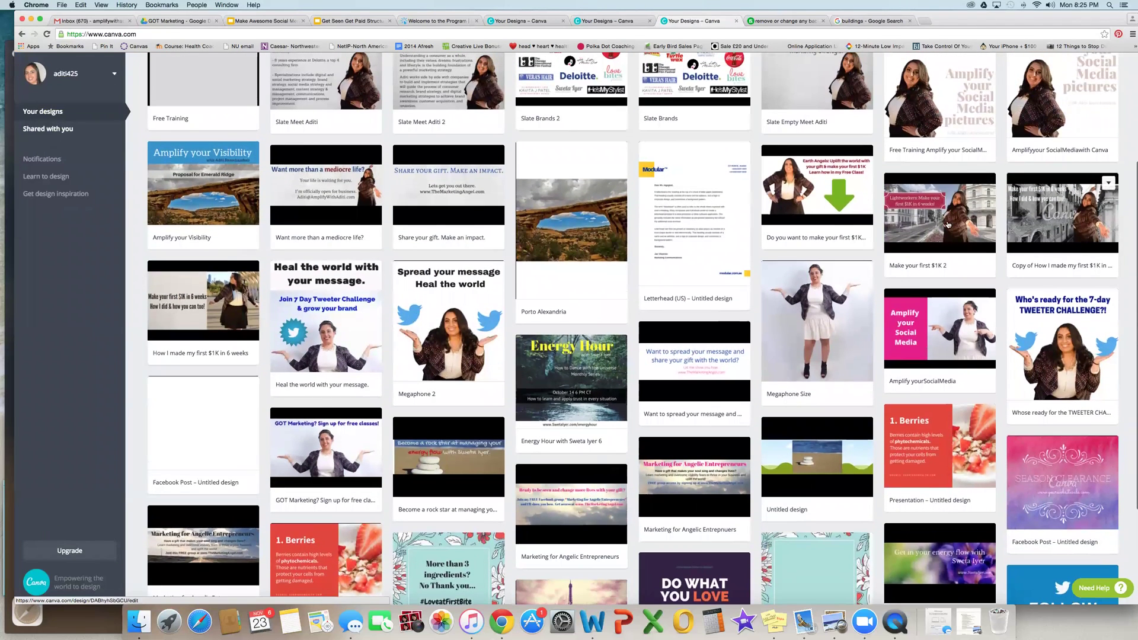
pyautogui.click(934, 222)
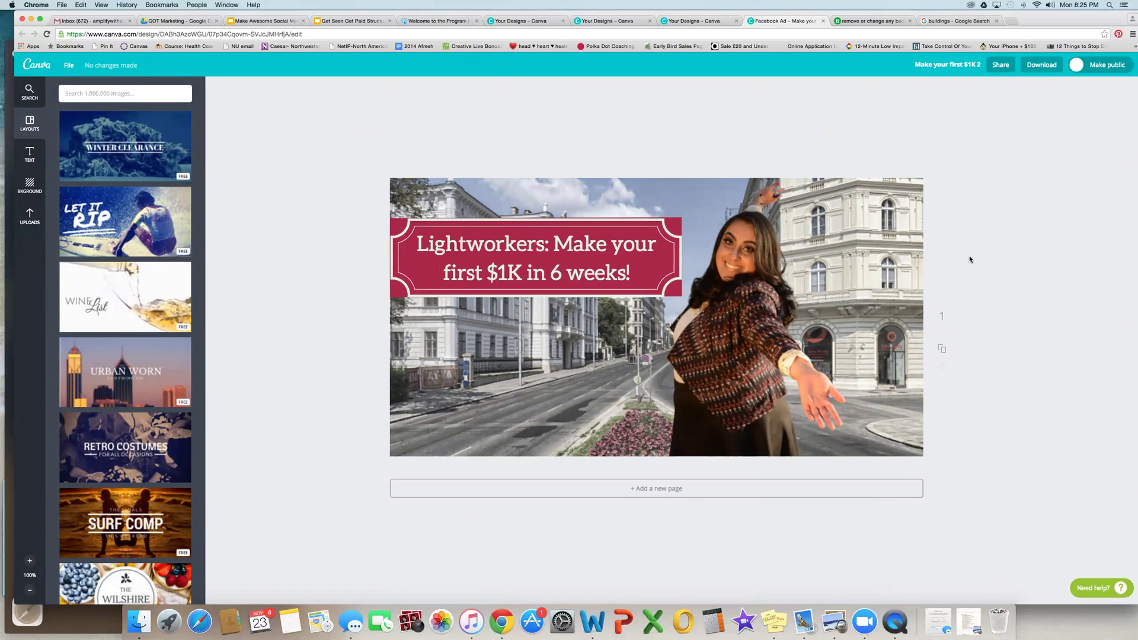
pyautogui.click(912, 154)
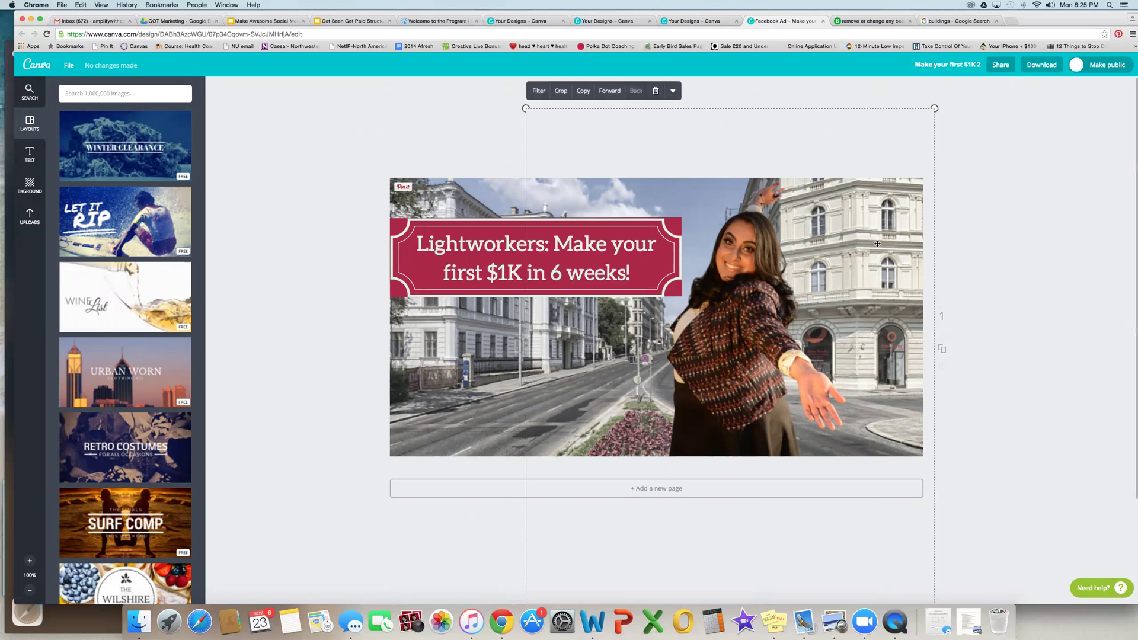
pyautogui.click(857, 23)
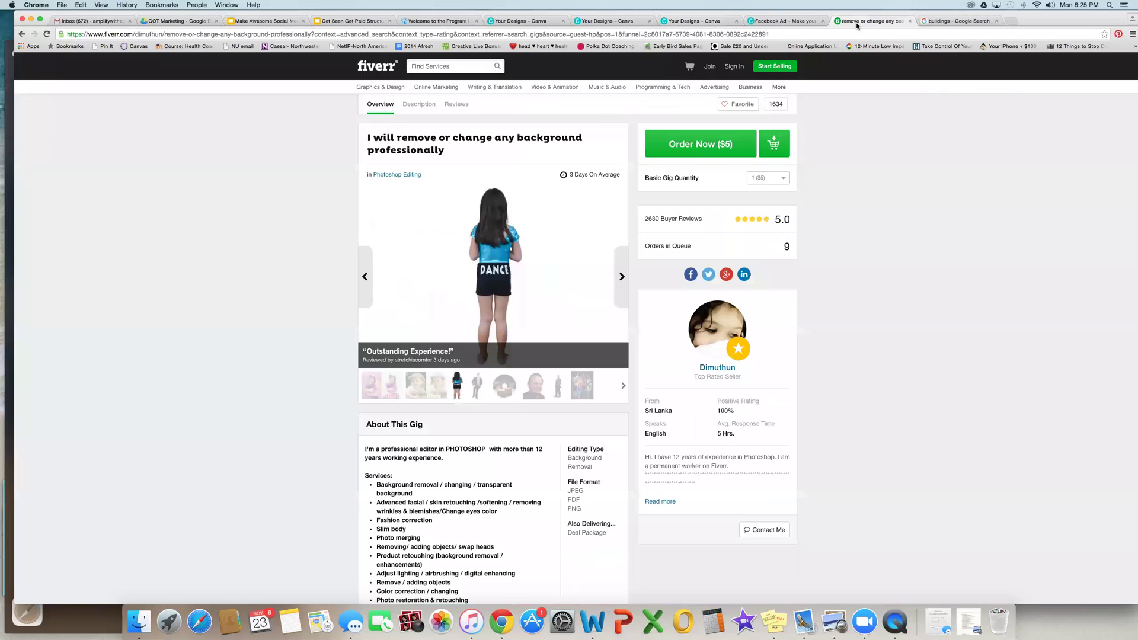
pyautogui.click(961, 22)
pyautogui.click(785, 21)
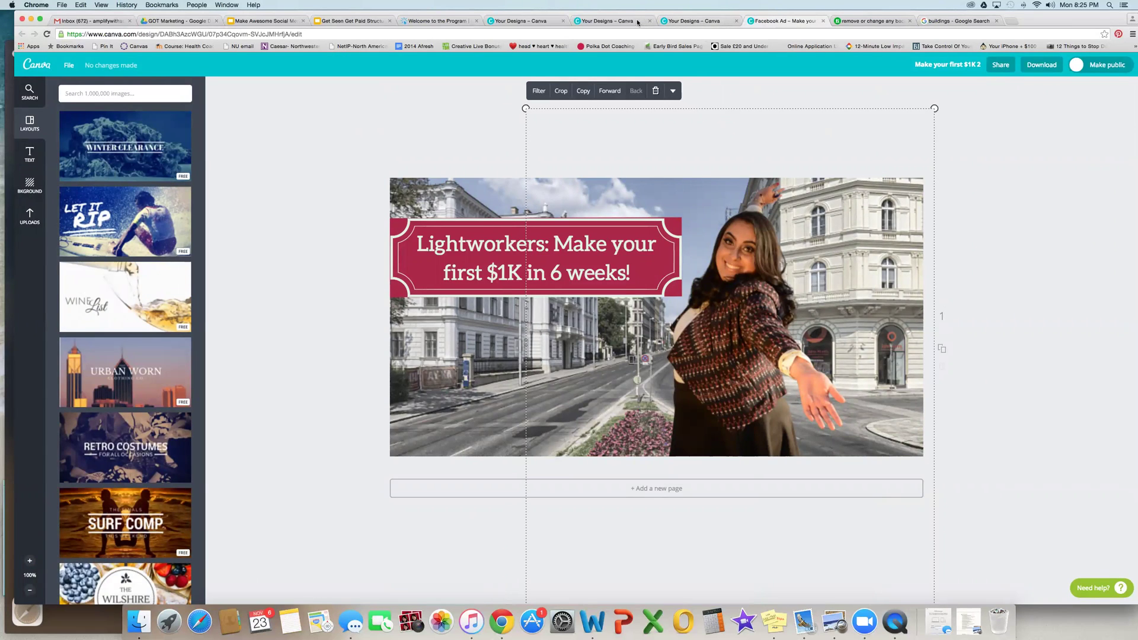
pyautogui.moveTo(1020, 21); pyautogui.dragTo(1023, 62)
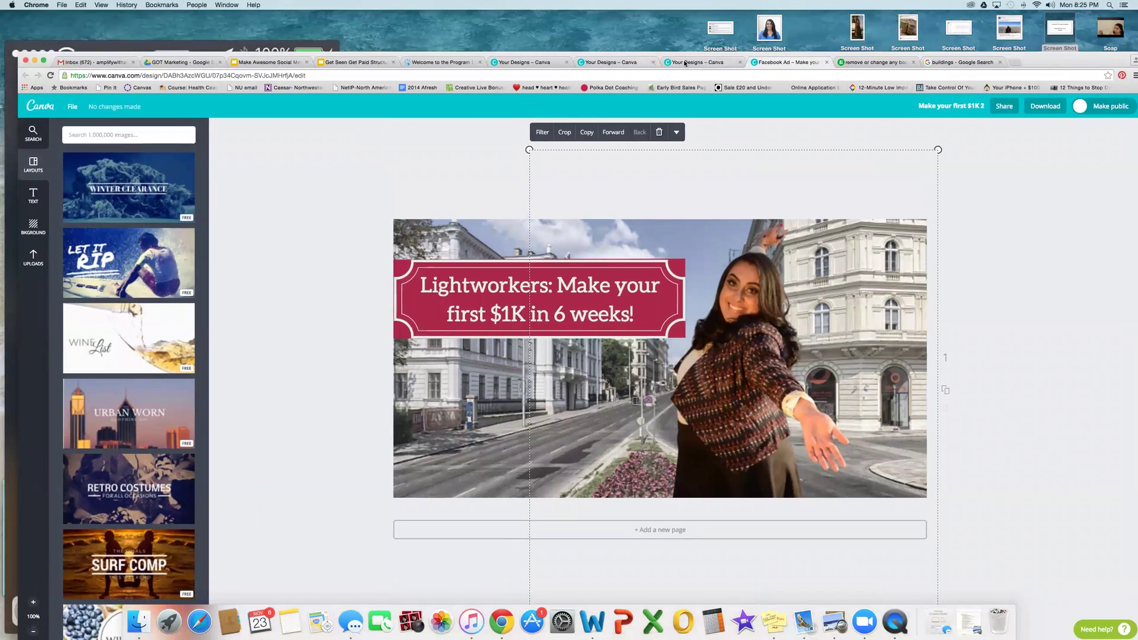
pyautogui.click(686, 60)
pyautogui.moveTo(686, 61); pyautogui.dragTo(682, 38)
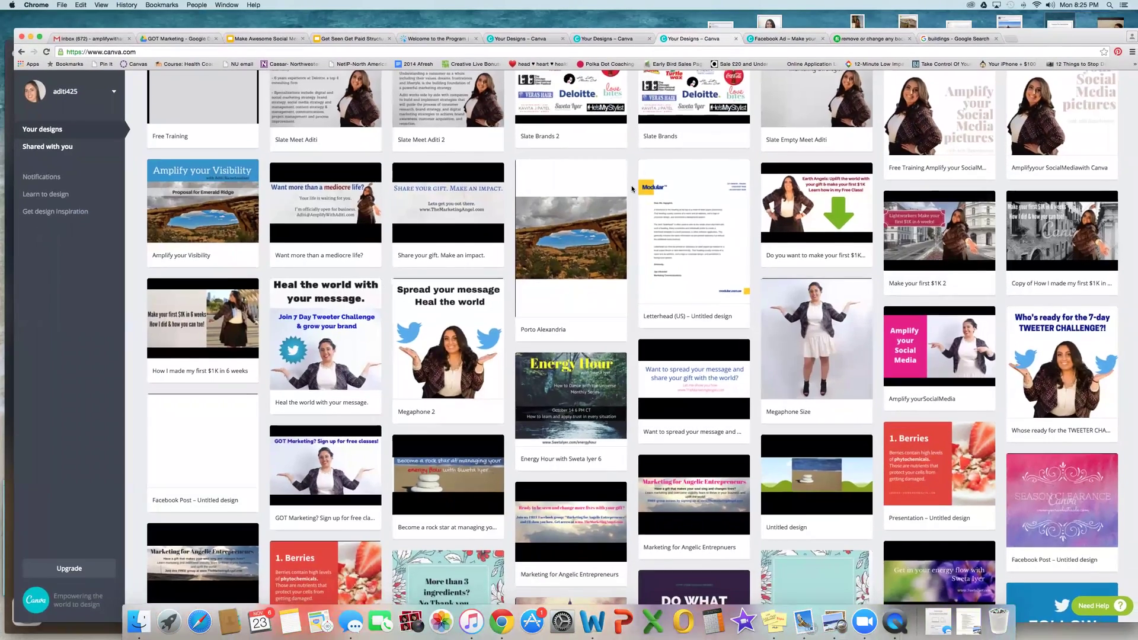
pyautogui.scroll(3, 633, 189)
pyautogui.scroll(-1, 632, 189)
pyautogui.click(698, 149)
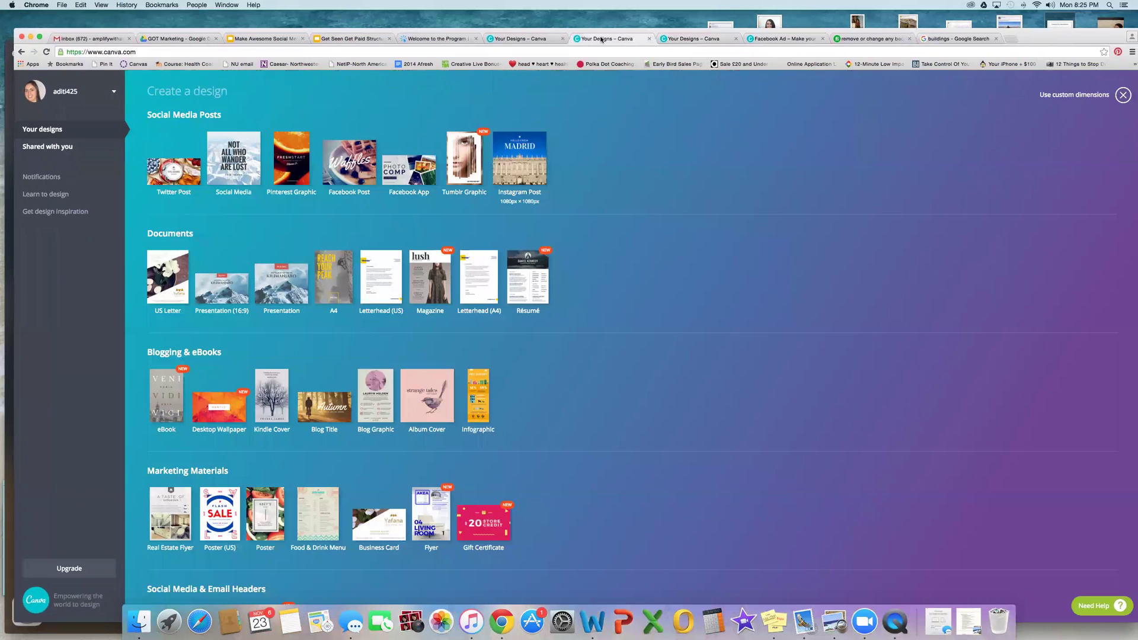
pyautogui.click(1123, 95)
pyautogui.click(198, 246)
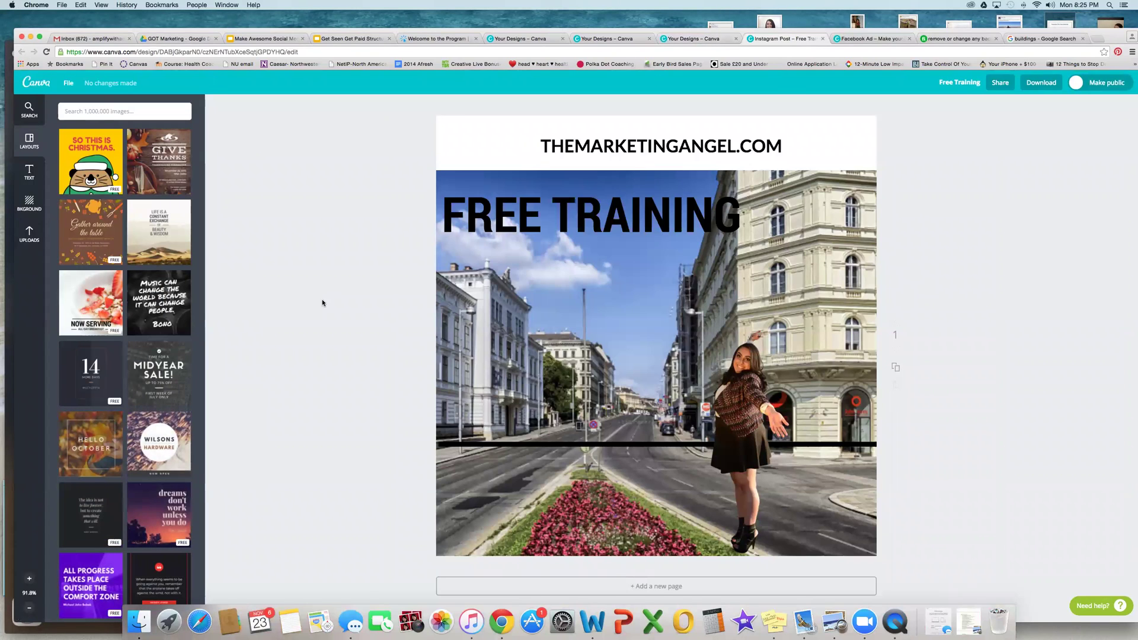
# Step: Apply the Selfie filter to the street photo at intensity 75
pyautogui.click(511, 294)
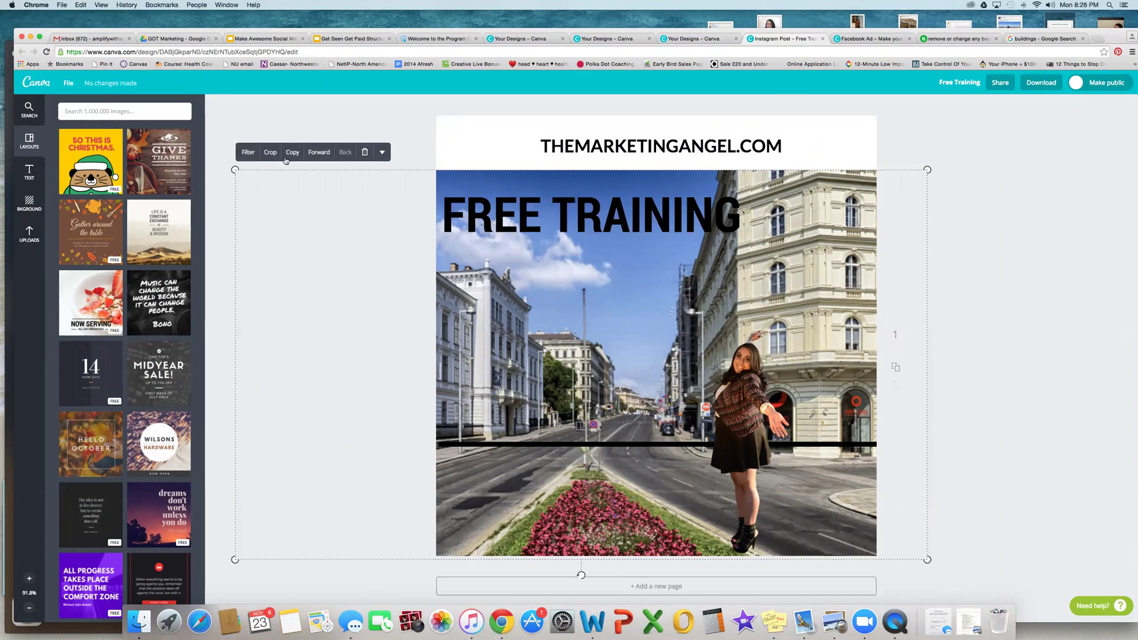
pyautogui.click(247, 154)
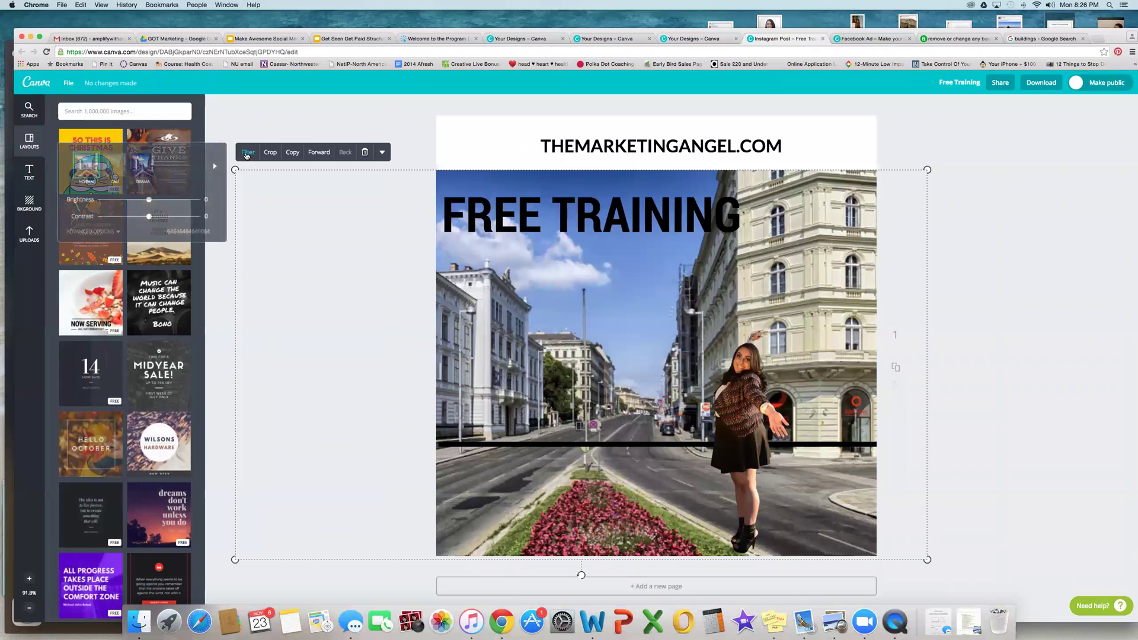
pyautogui.click(138, 164)
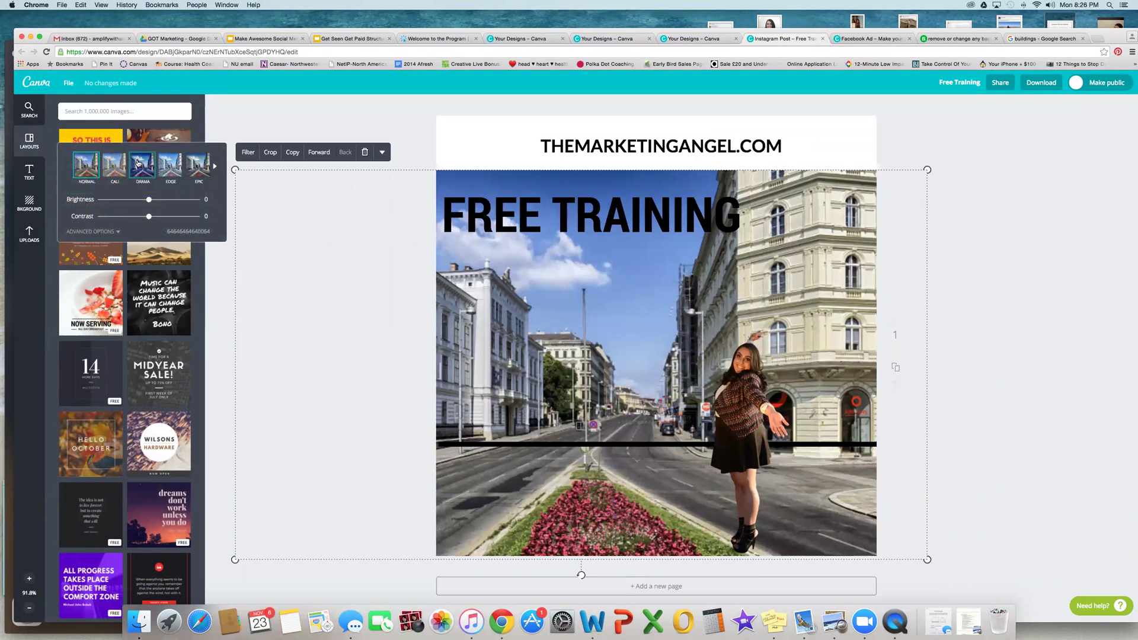
pyautogui.click(169, 166)
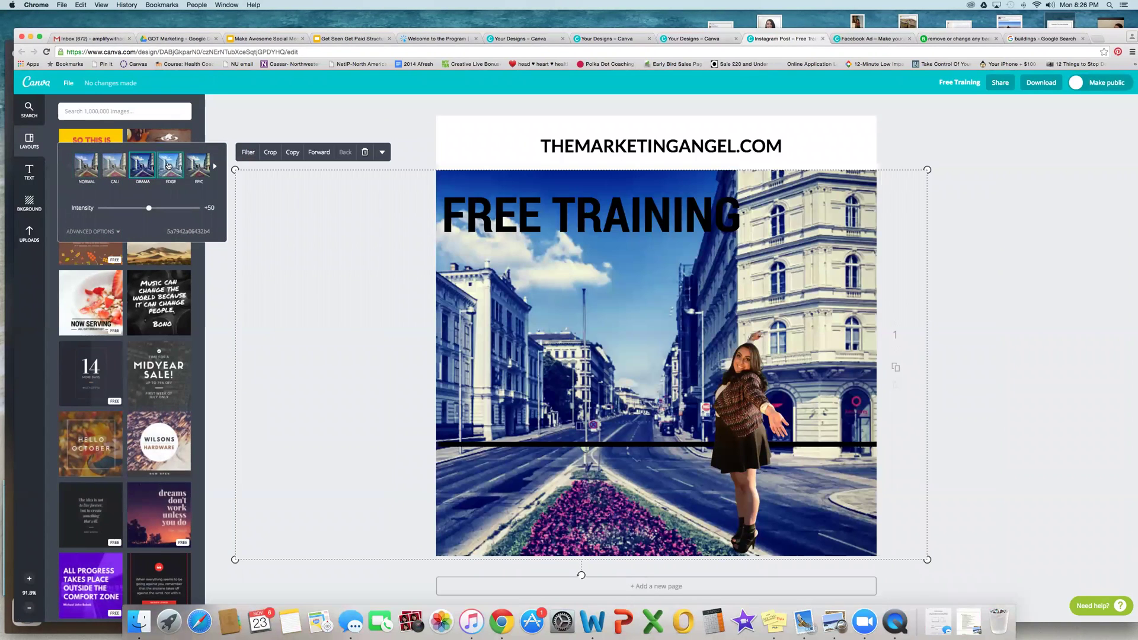
pyautogui.click(209, 167)
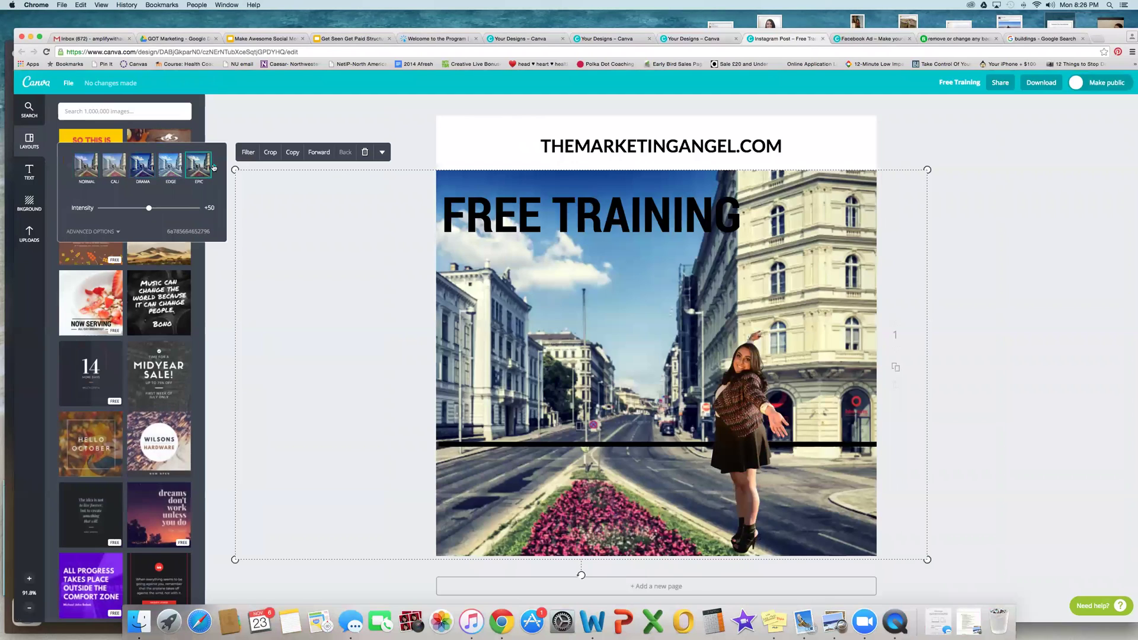
pyautogui.click(215, 167)
pyautogui.click(170, 165)
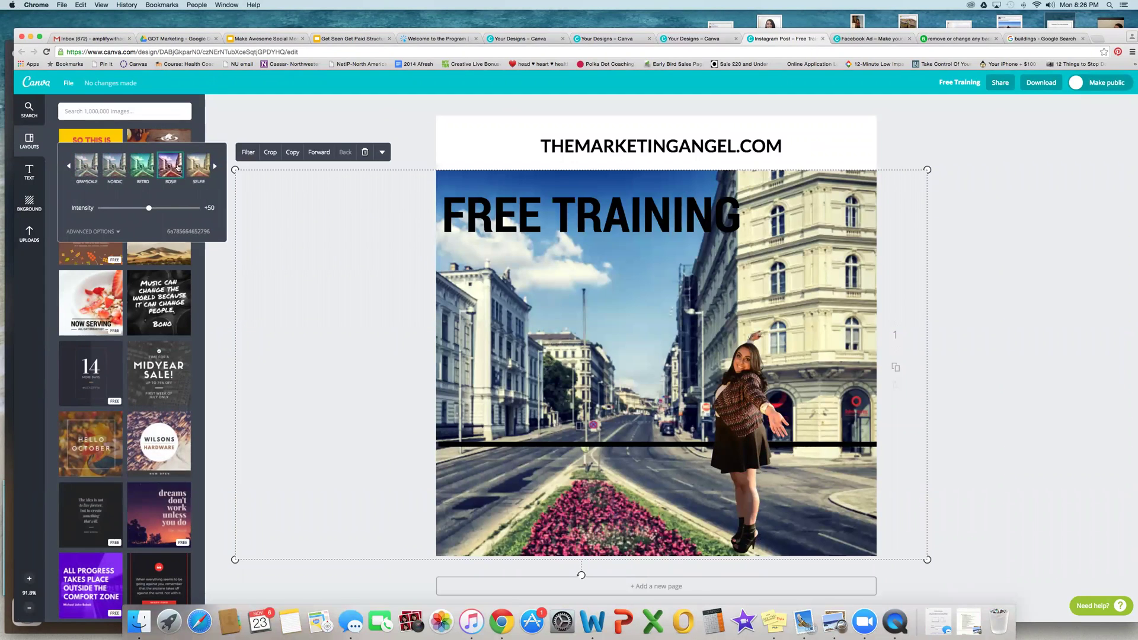
pyautogui.click(204, 166)
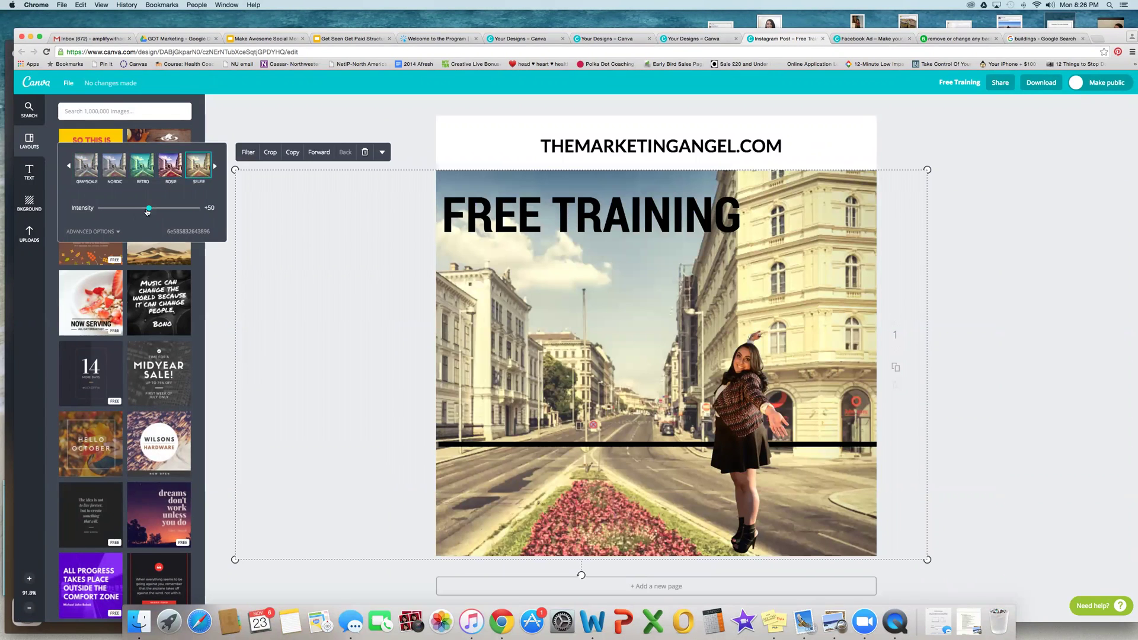
pyautogui.moveTo(148, 208); pyautogui.dragTo(197, 208)
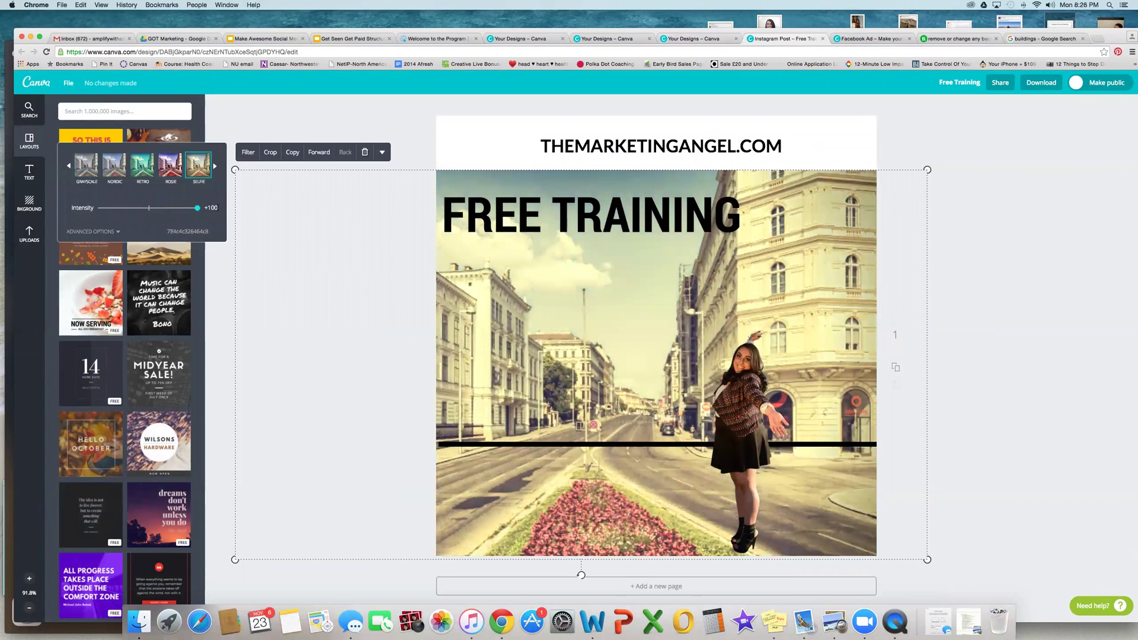
pyautogui.click(173, 208)
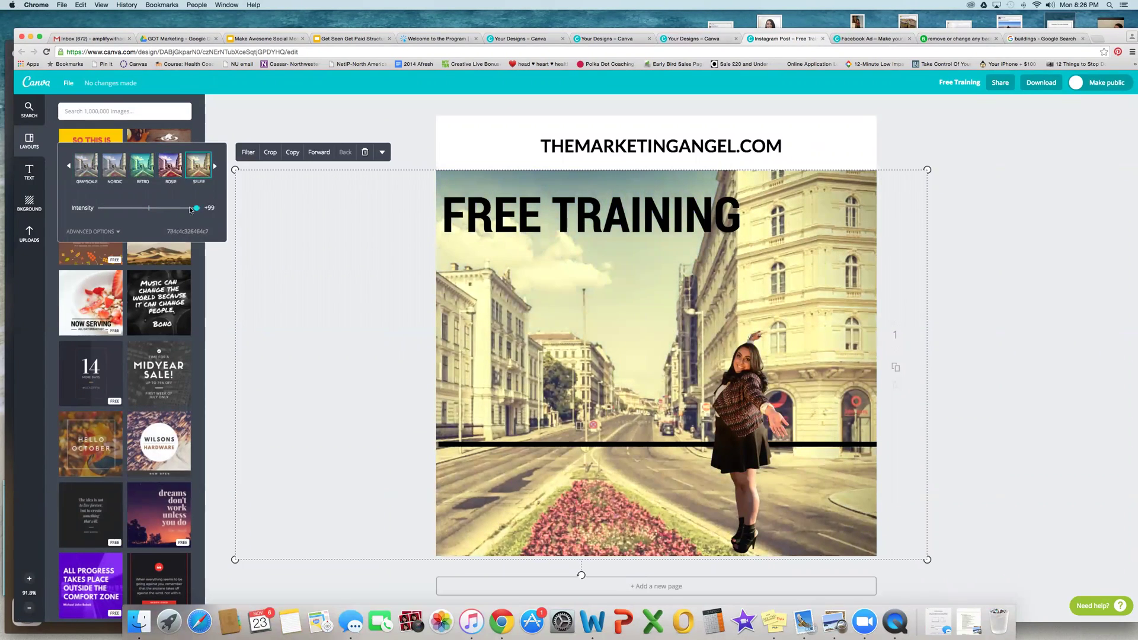
# Step: Fine-tune the advanced filter settings: Tint -50, X-Process +52, Vignette +82
pyautogui.click(118, 233)
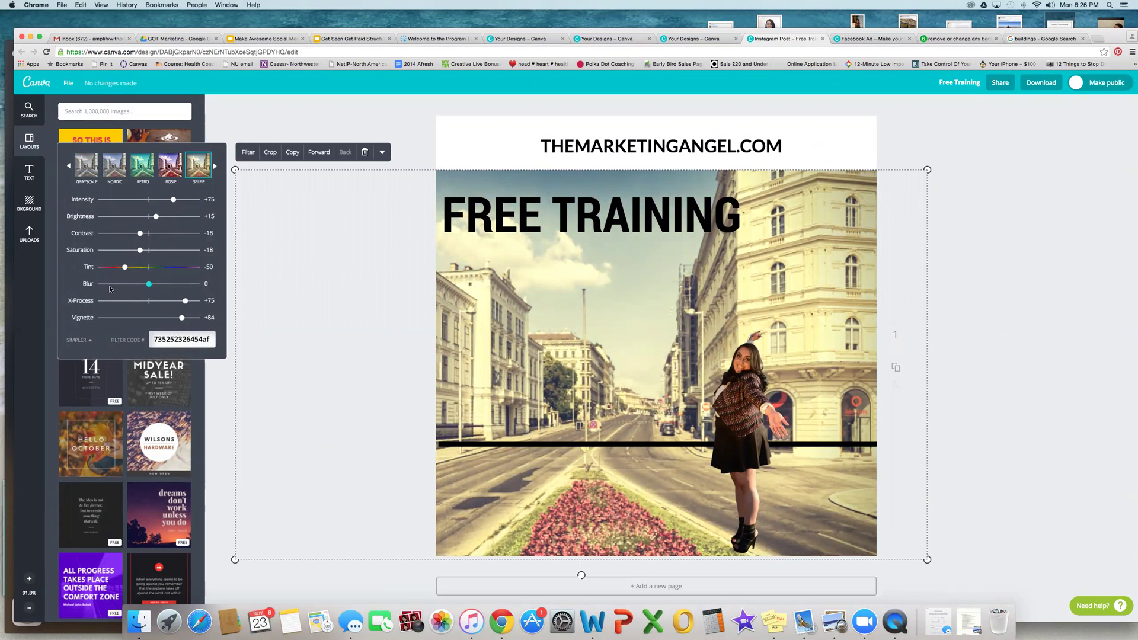
pyautogui.moveTo(149, 284)
pyautogui.mouseDown()
pyautogui.moveTo(175, 284)
pyautogui.moveTo(142, 287)
pyautogui.mouseUp()
pyautogui.moveTo(141, 237)
pyautogui.mouseDown()
pyautogui.moveTo(194, 236)
pyautogui.moveTo(115, 238)
pyautogui.moveTo(197, 250)
pyautogui.moveTo(97, 253)
pyautogui.moveTo(151, 254)
pyautogui.mouseUp()
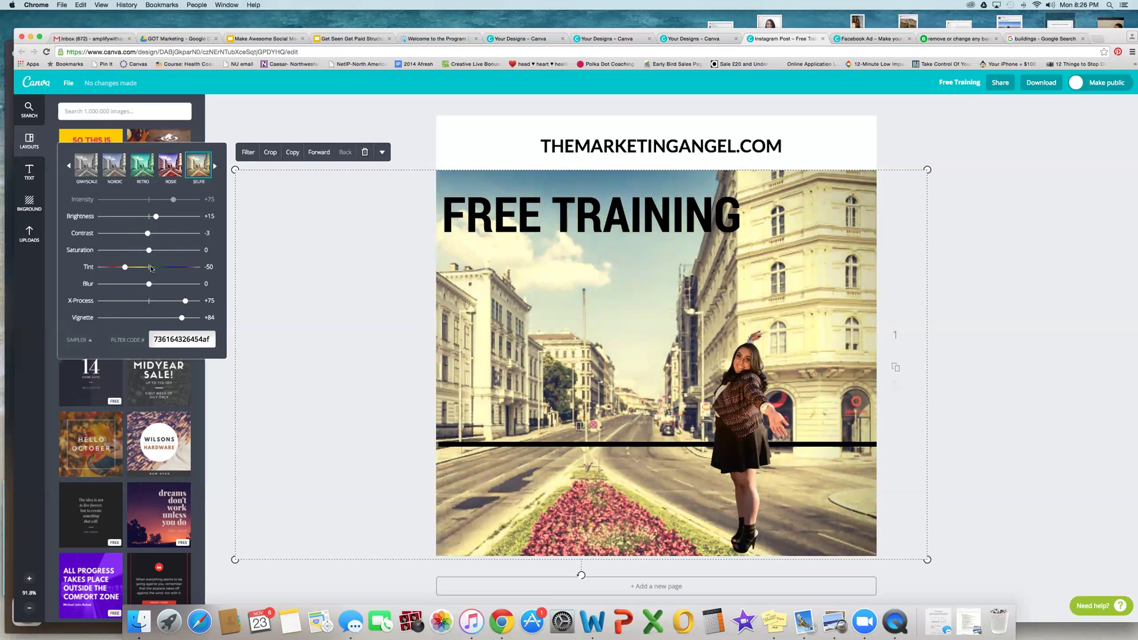
pyautogui.moveTo(186, 304)
pyautogui.mouseDown()
pyautogui.moveTo(98, 301)
pyautogui.moveTo(201, 303)
pyautogui.moveTo(117, 323)
pyautogui.moveTo(181, 320)
pyautogui.mouseUp()
pyautogui.click(332, 124)
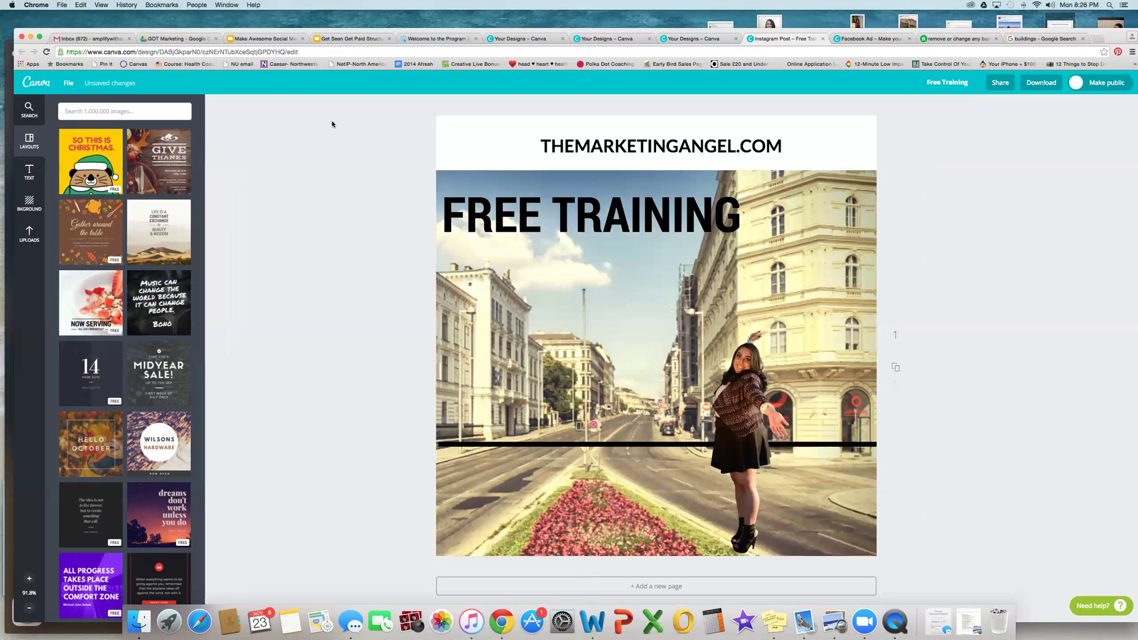
pyautogui.click(659, 293)
# Step: Return to the Canva home page and create a new Facebook Cover design
pyautogui.click(292, 152)
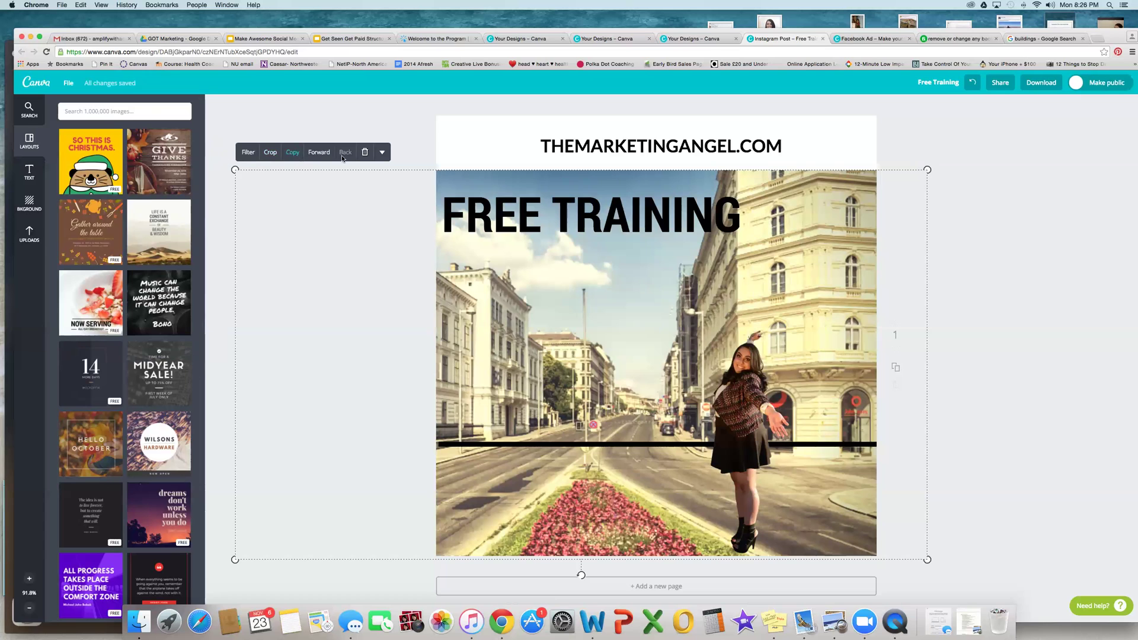
pyautogui.click(29, 171)
pyautogui.click(674, 152)
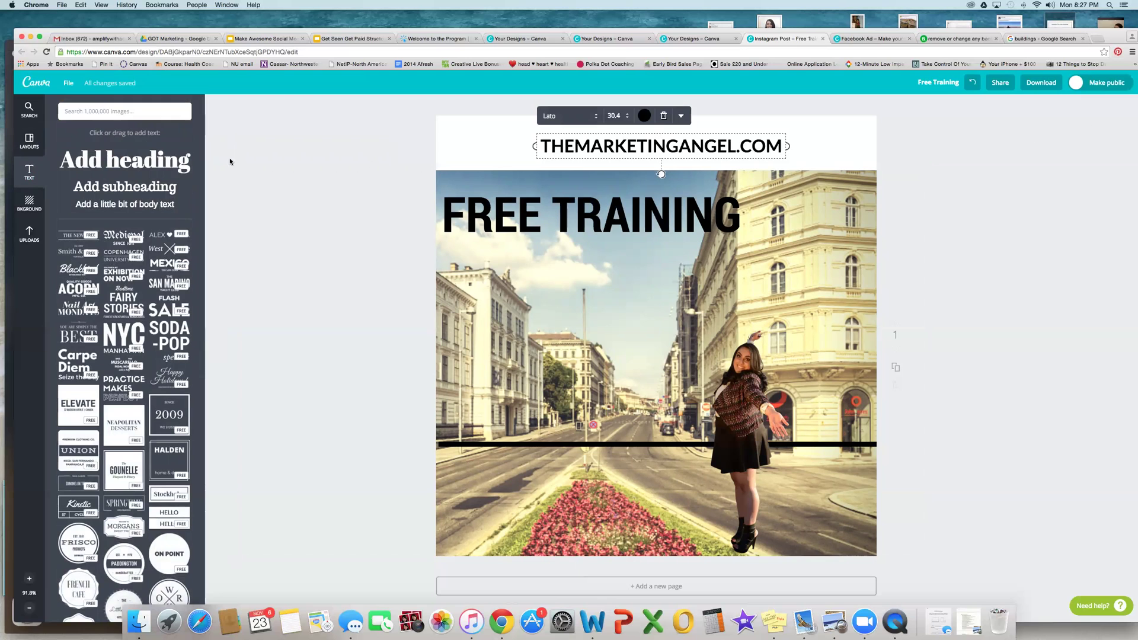
pyautogui.click(35, 82)
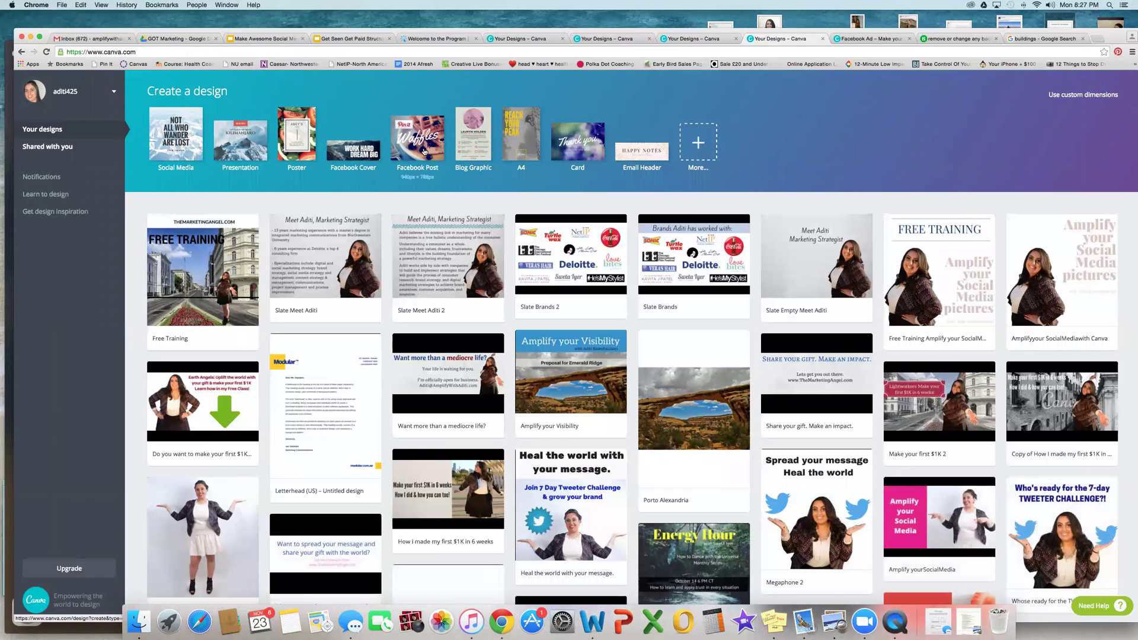
pyautogui.click(354, 152)
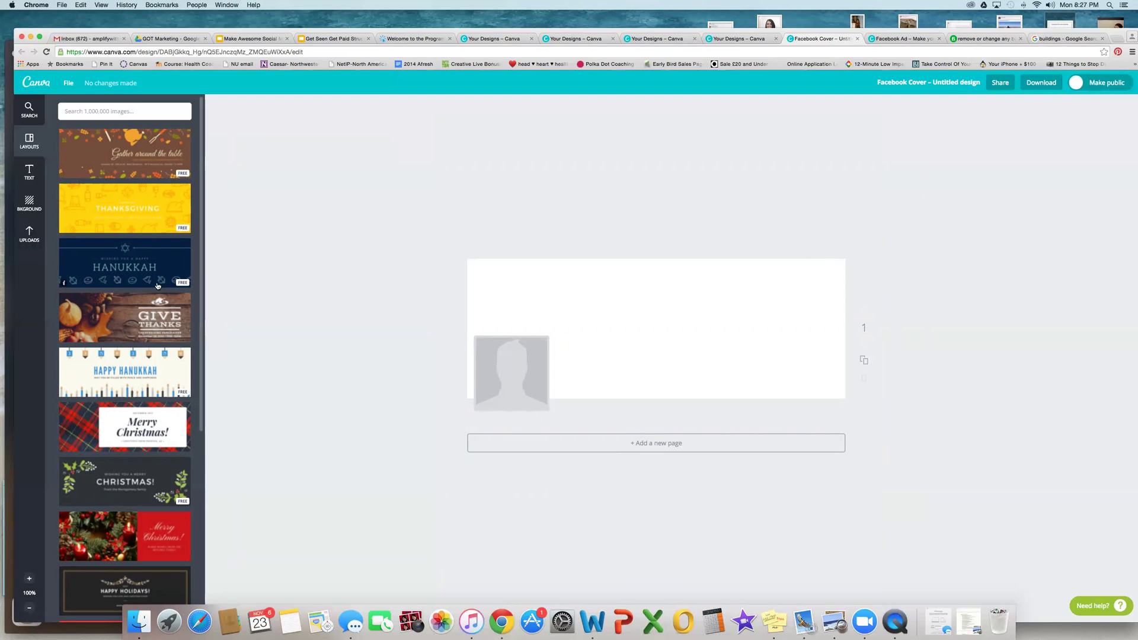
# Step: Add a heading to the blank cover and type 'Join my marketing group' into it
pyautogui.scroll(-10, 153, 296)
pyautogui.scroll(-9, 148, 307)
pyautogui.scroll(12, 149, 307)
pyautogui.scroll(8, 149, 307)
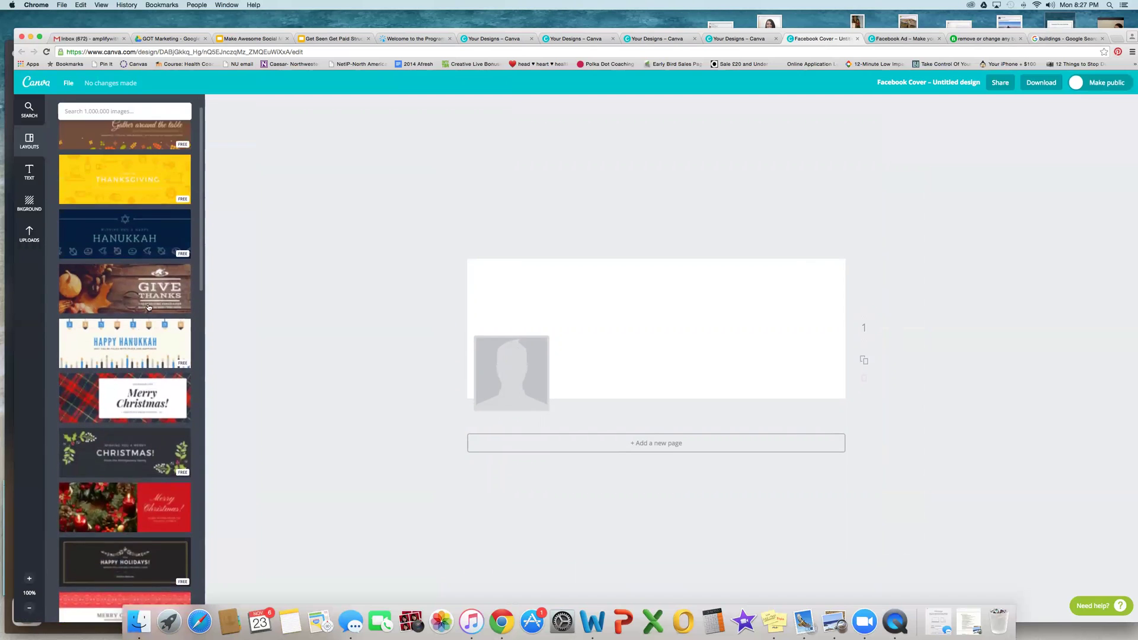
pyautogui.click(30, 173)
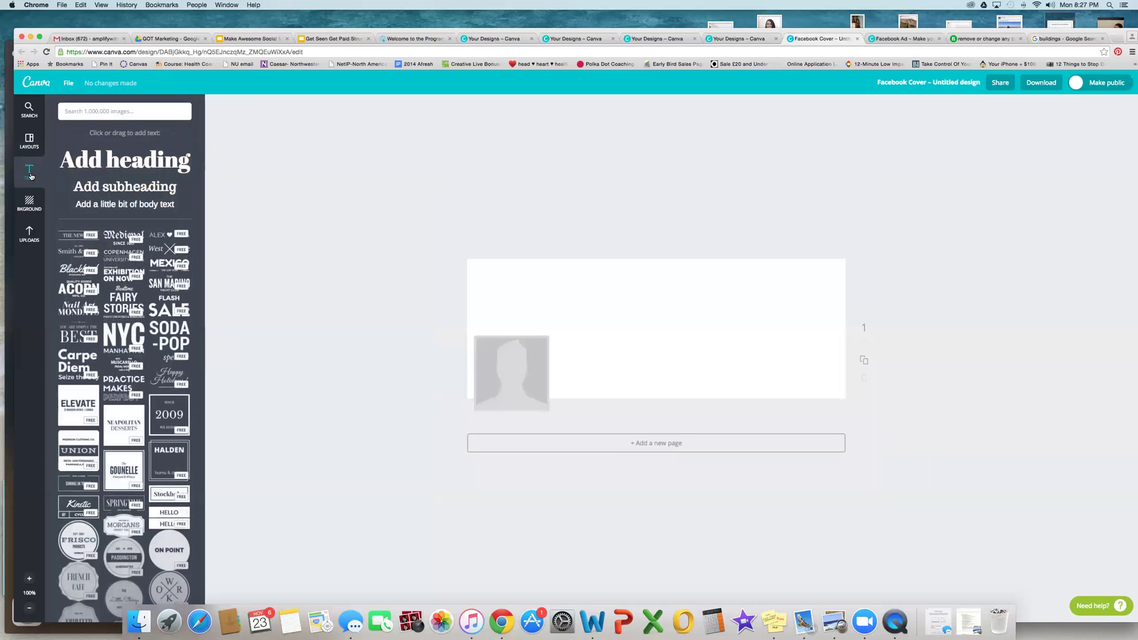
pyautogui.click(155, 165)
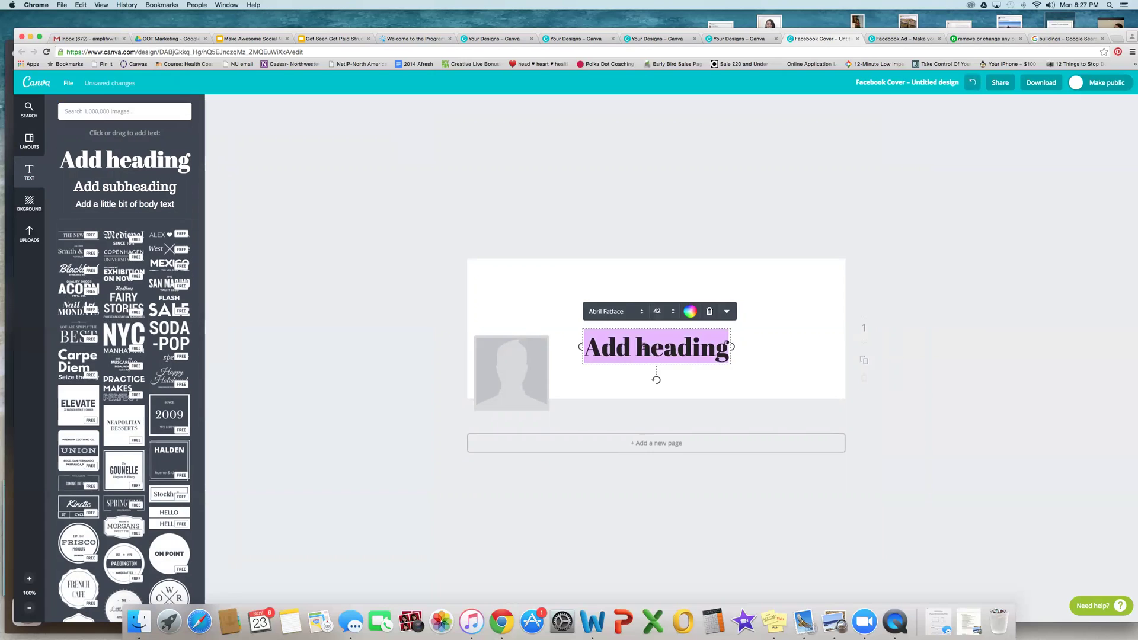
pyautogui.write('Join ')
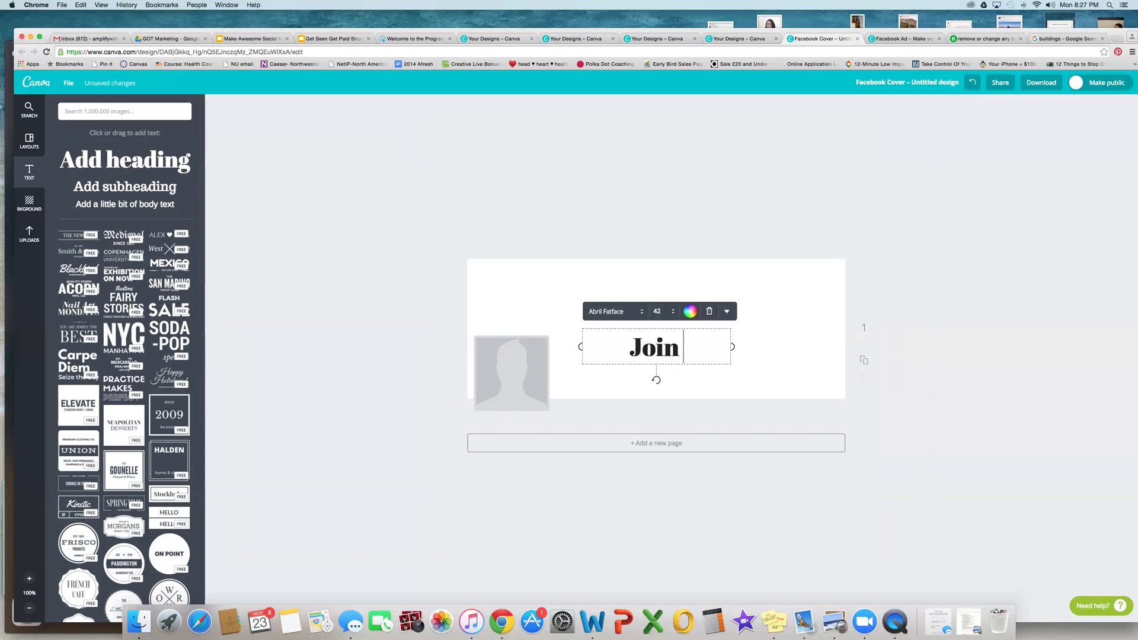
pyautogui.write('my marketing group')
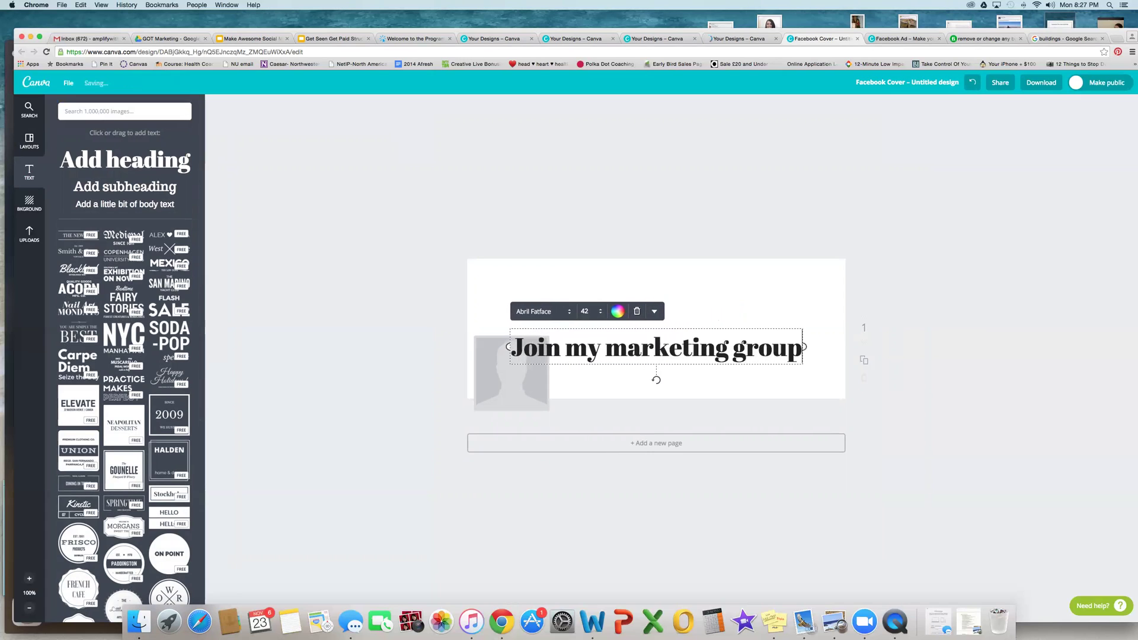
# Step: Move the heading near the top, then add and remove a subheading and body text
pyautogui.moveTo(656, 381); pyautogui.dragTo(659, 320)
pyautogui.click(90, 186)
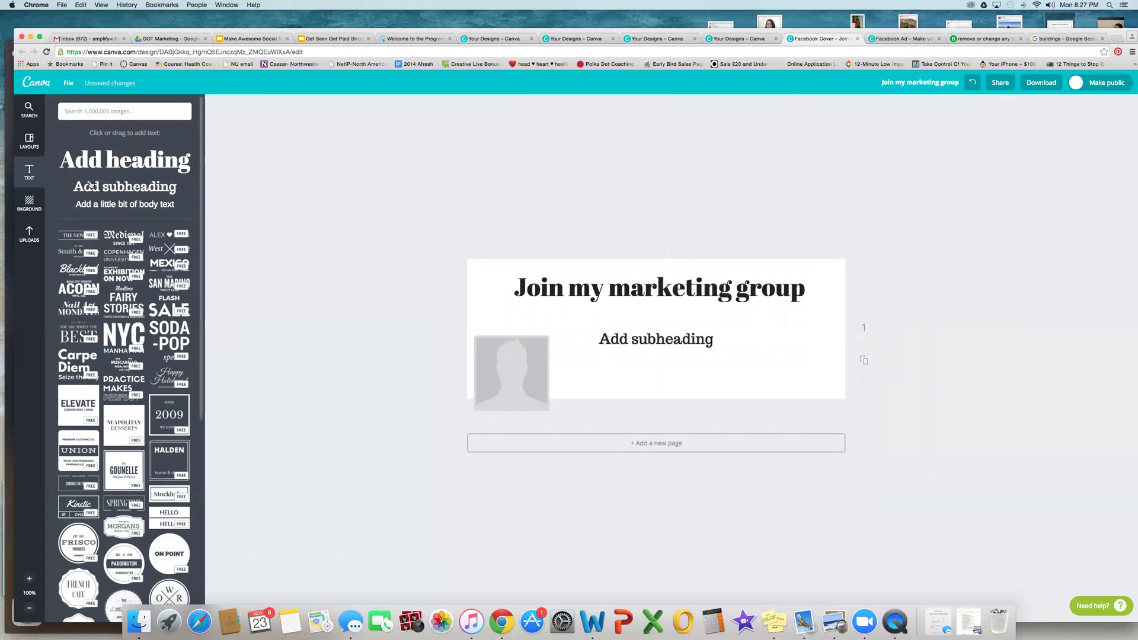
pyautogui.click(106, 204)
pyautogui.click(688, 332)
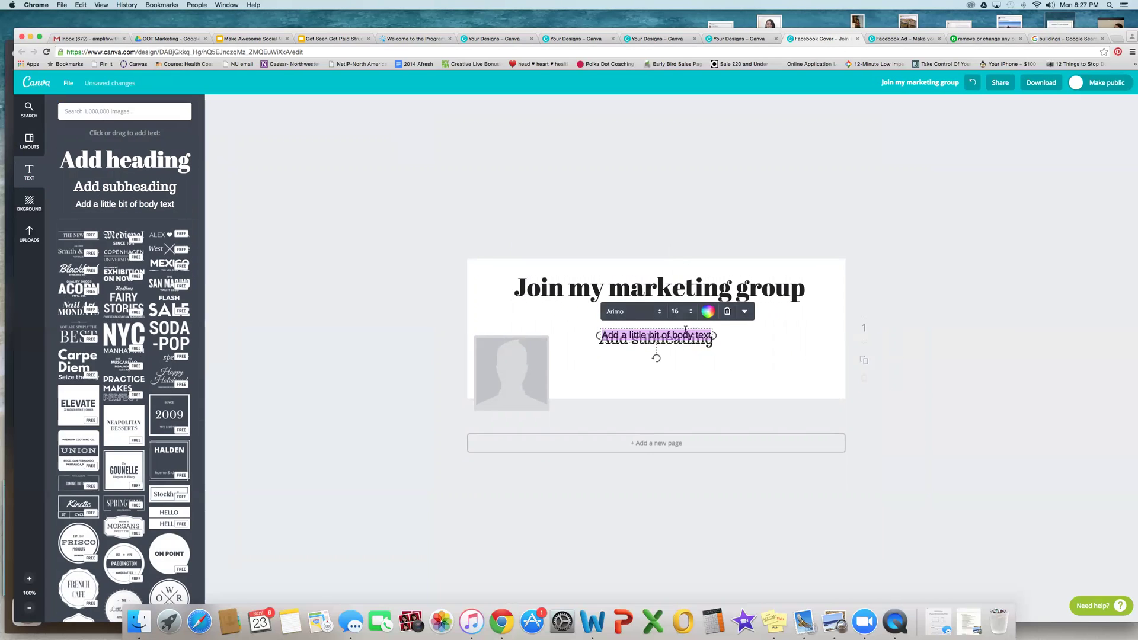
pyautogui.moveTo(688, 331); pyautogui.dragTo(685, 369)
pyautogui.click(756, 359)
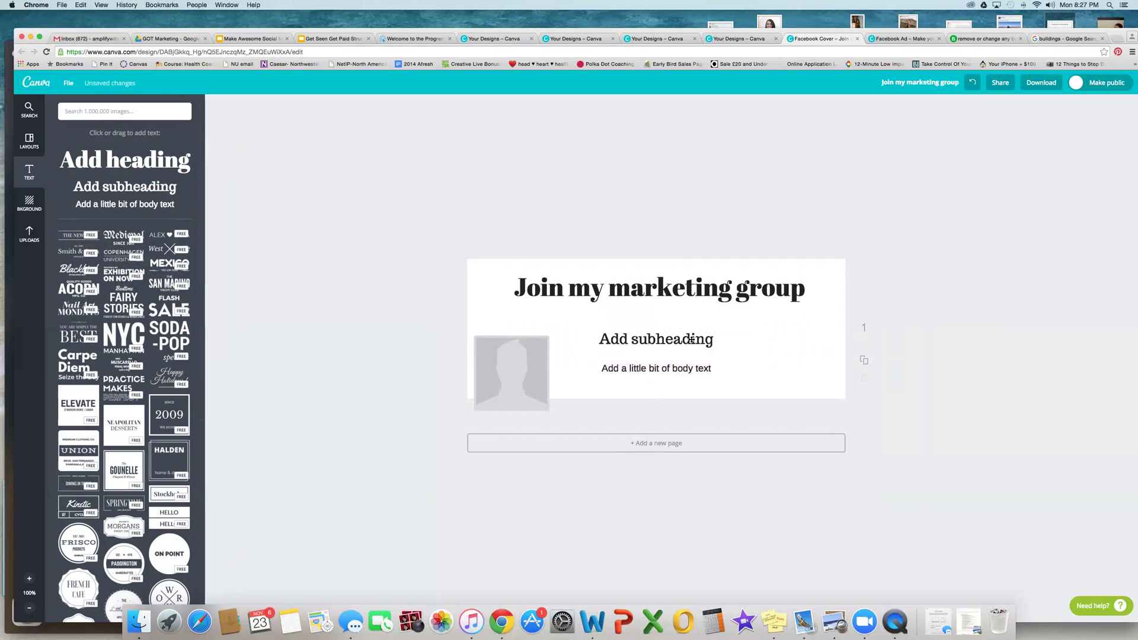
pyautogui.click(691, 336)
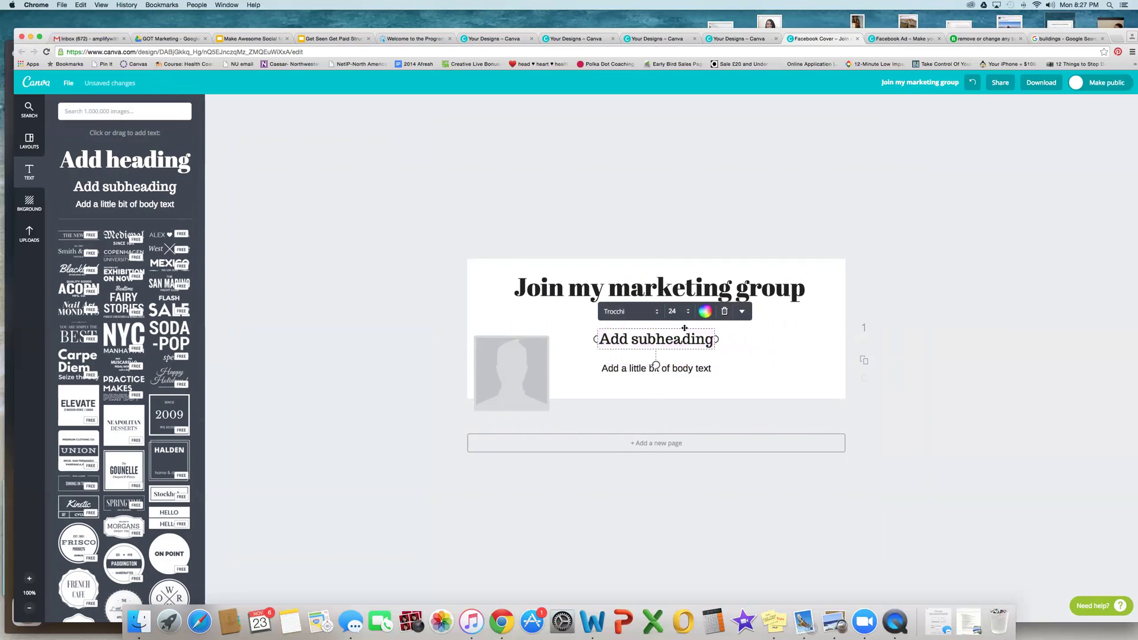
pyautogui.press('BackSpace')
pyautogui.click(678, 364)
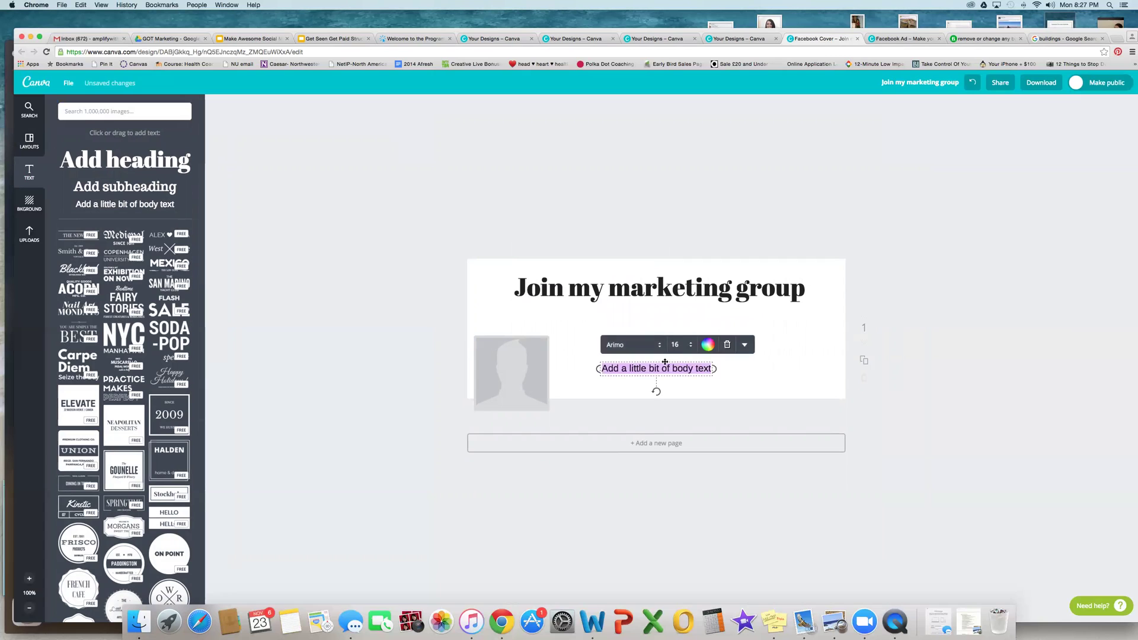
pyautogui.press('BackSpace')
# Step: Set the 'Join my marketing group' heading in the Amaranth font
pyautogui.click(632, 295)
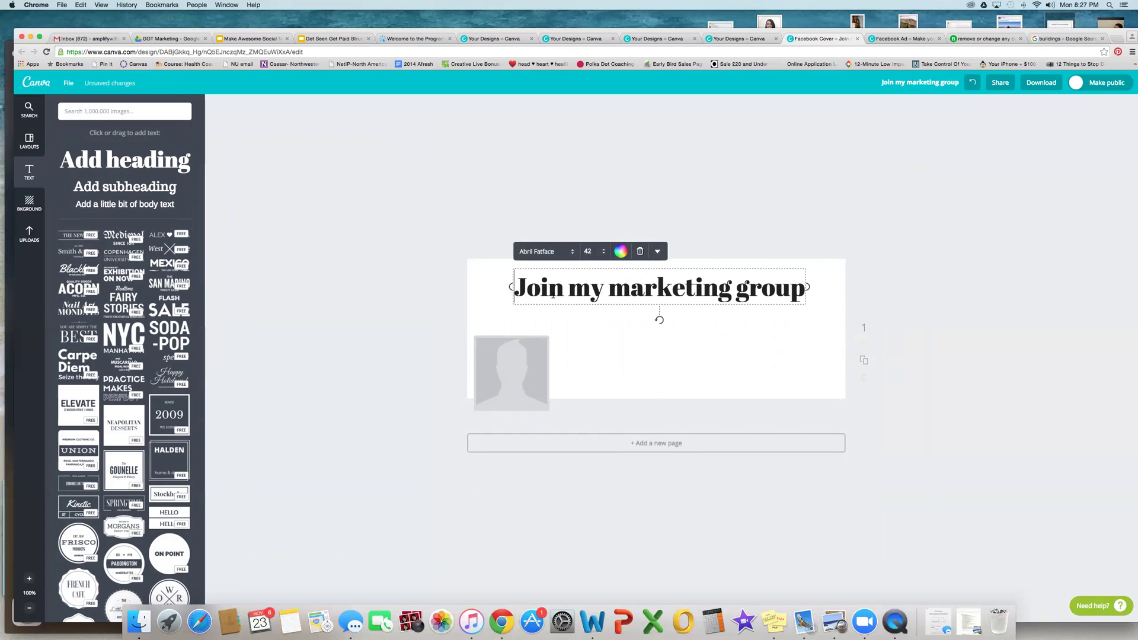
pyautogui.click(551, 251)
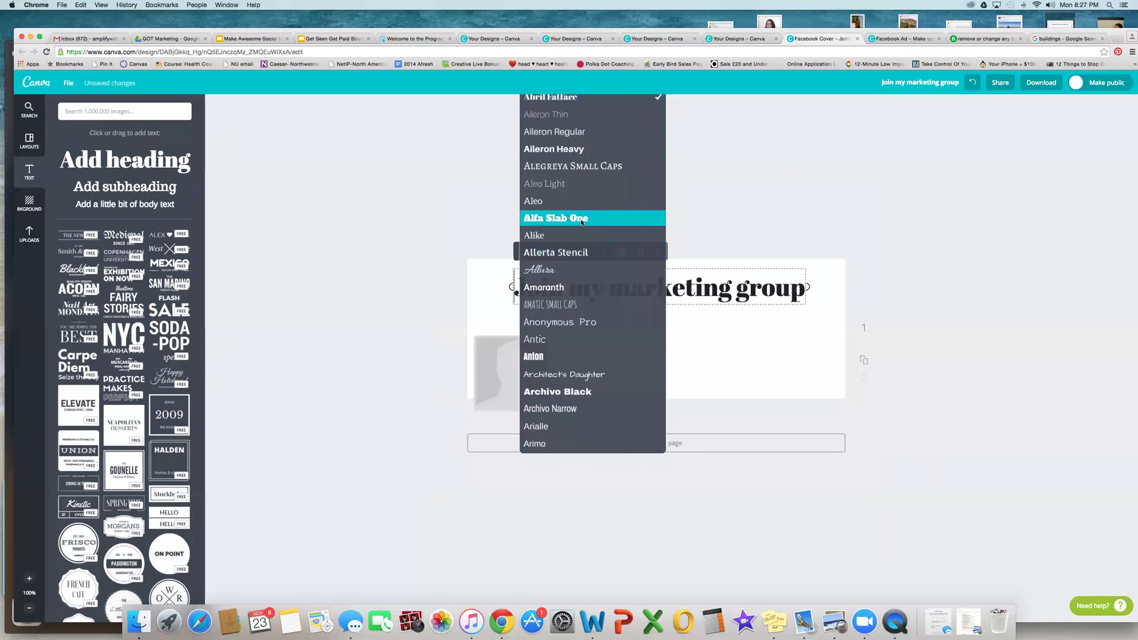
pyautogui.click(581, 219)
pyautogui.click(545, 254)
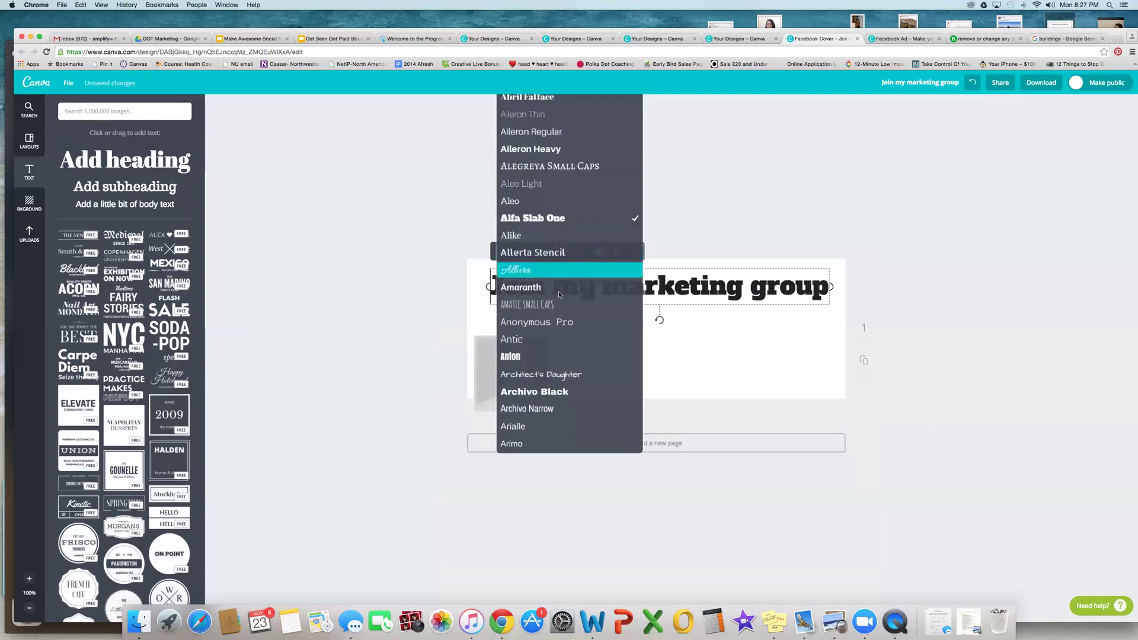
pyautogui.click(559, 288)
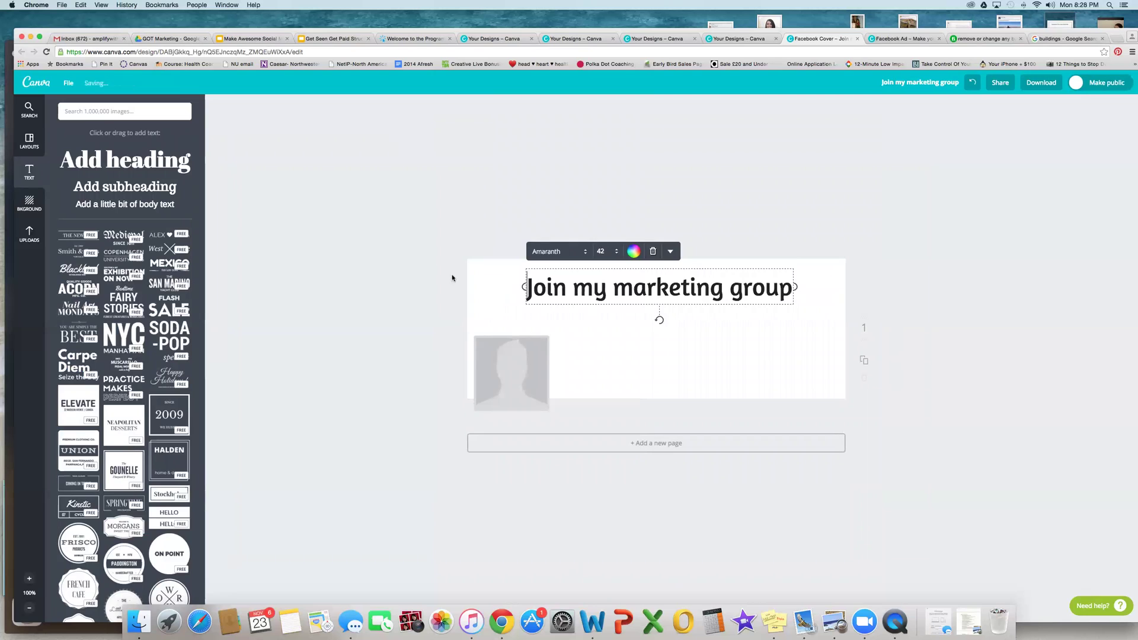
pyautogui.click(435, 266)
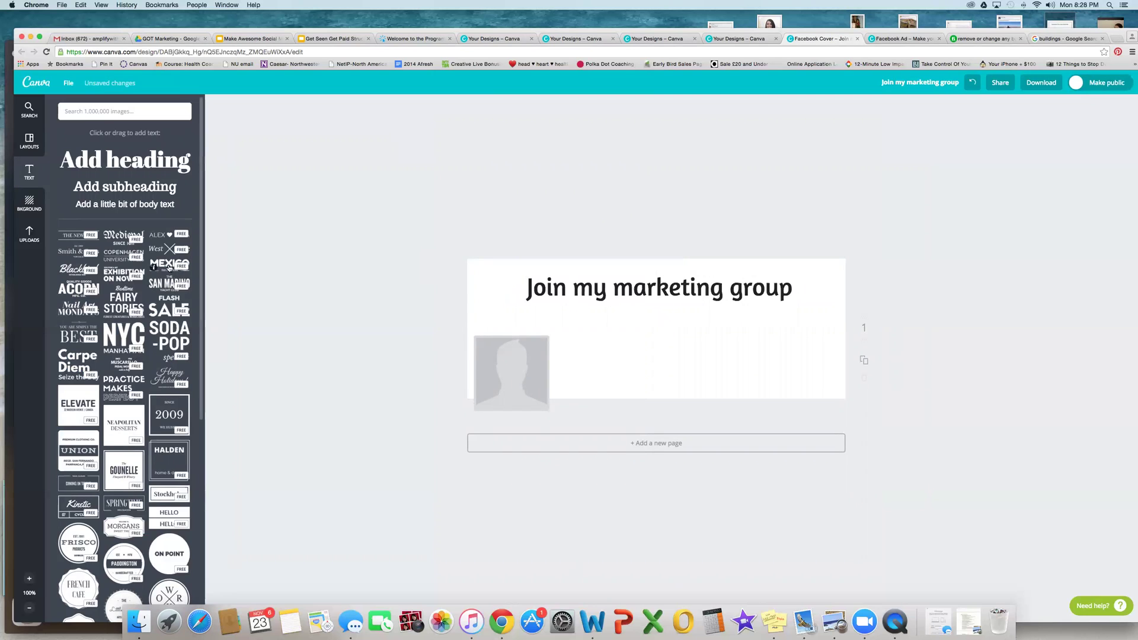
pyautogui.click(692, 342)
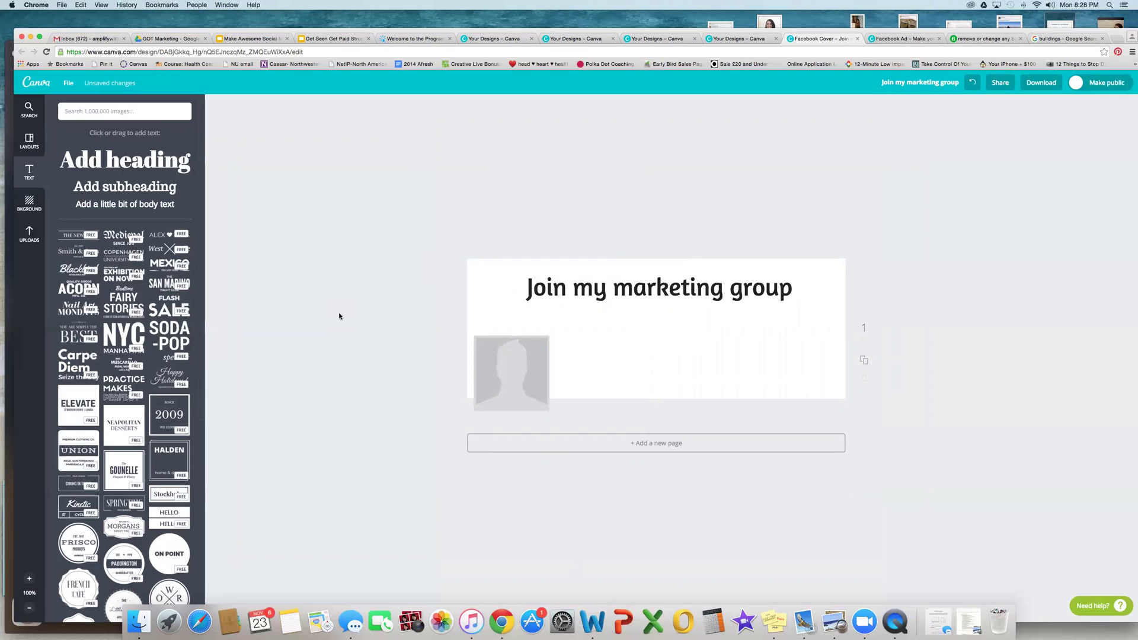
# Step: Set the cover background to the light green colour swatch
pyautogui.scroll(-5, 172, 270)
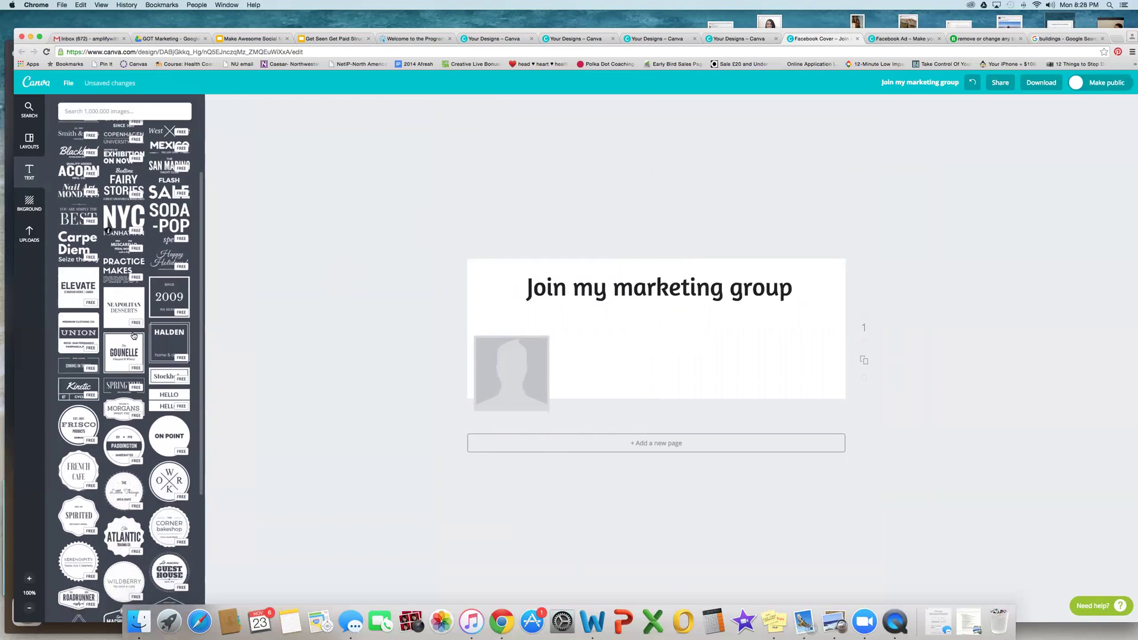
pyautogui.click(29, 203)
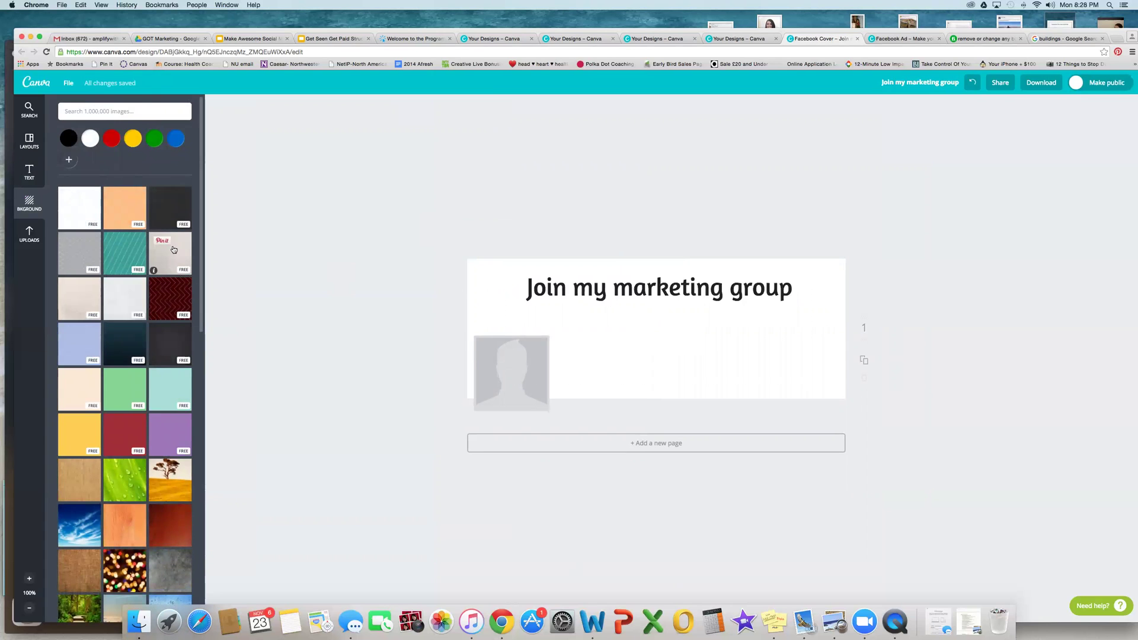
pyautogui.click(123, 397)
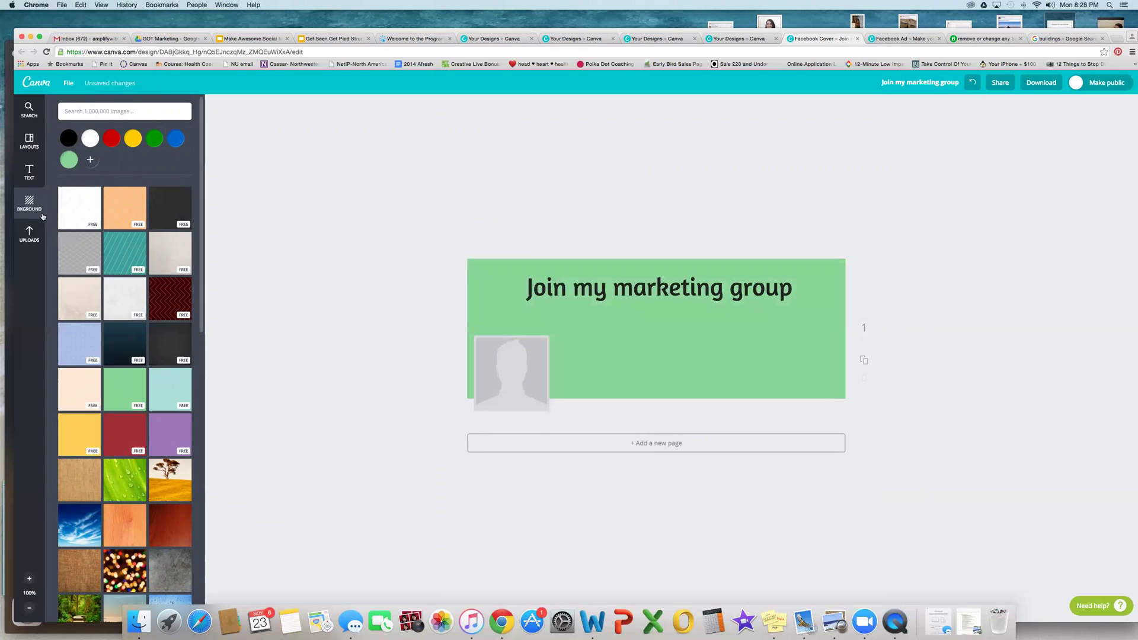
pyautogui.click(29, 174)
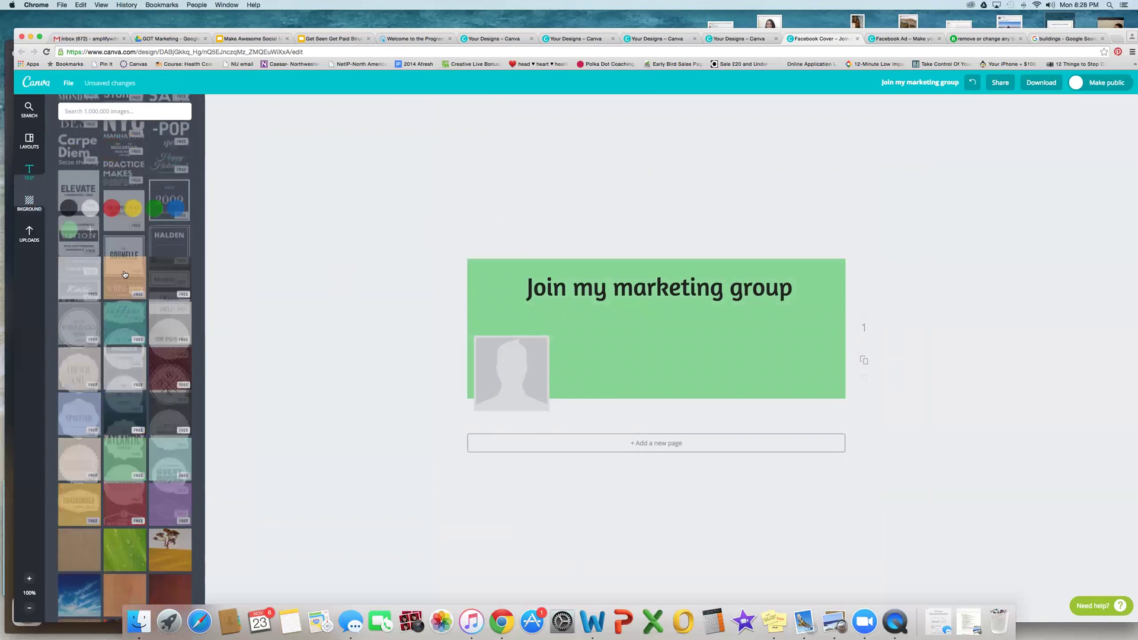
# Step: Move the PRACTICE text design aside and delete the 'Join my marketing group' heading
pyautogui.click(611, 279)
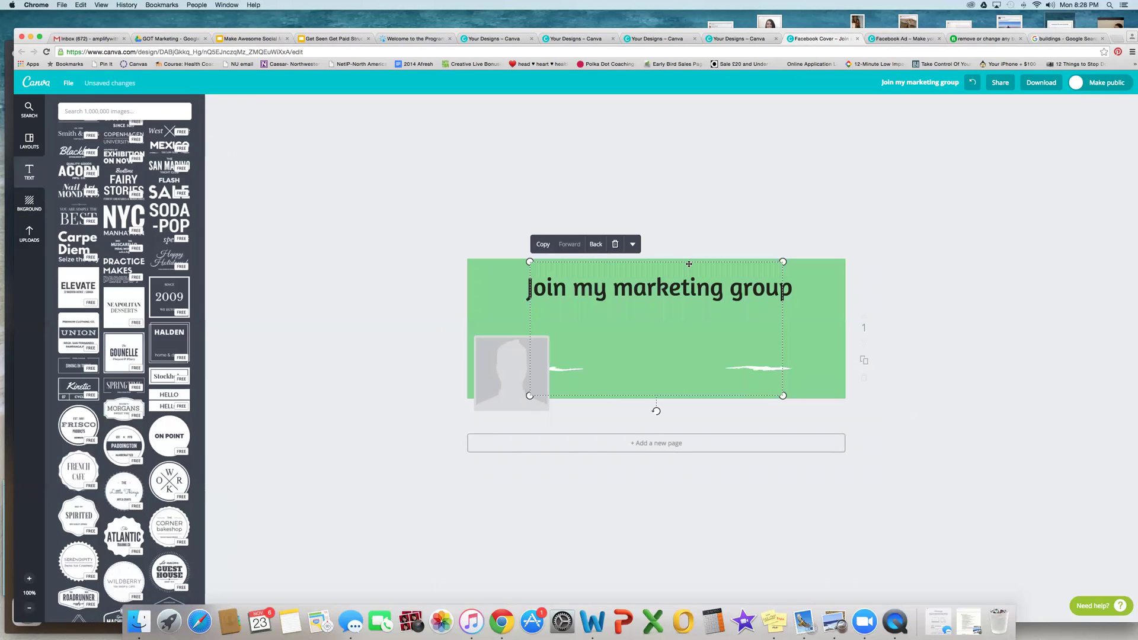
pyautogui.moveTo(767, 264); pyautogui.dragTo(906, 371)
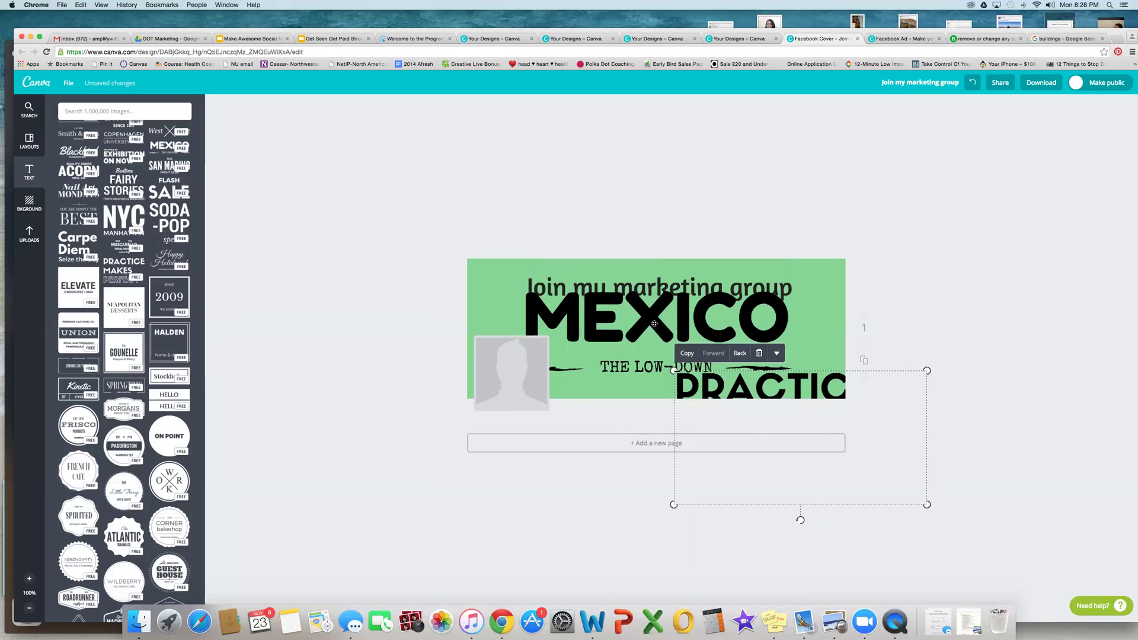
pyautogui.doubleClick(624, 321)
pyautogui.click(630, 274)
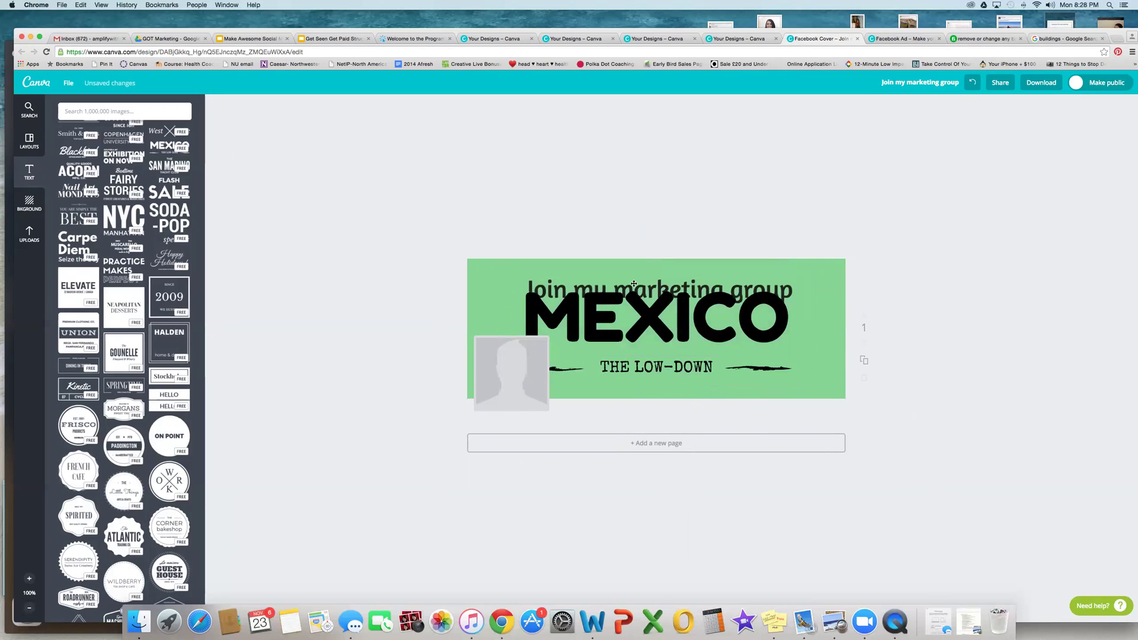
pyautogui.moveTo(645, 306); pyautogui.dragTo(525, 271)
pyautogui.click(541, 274)
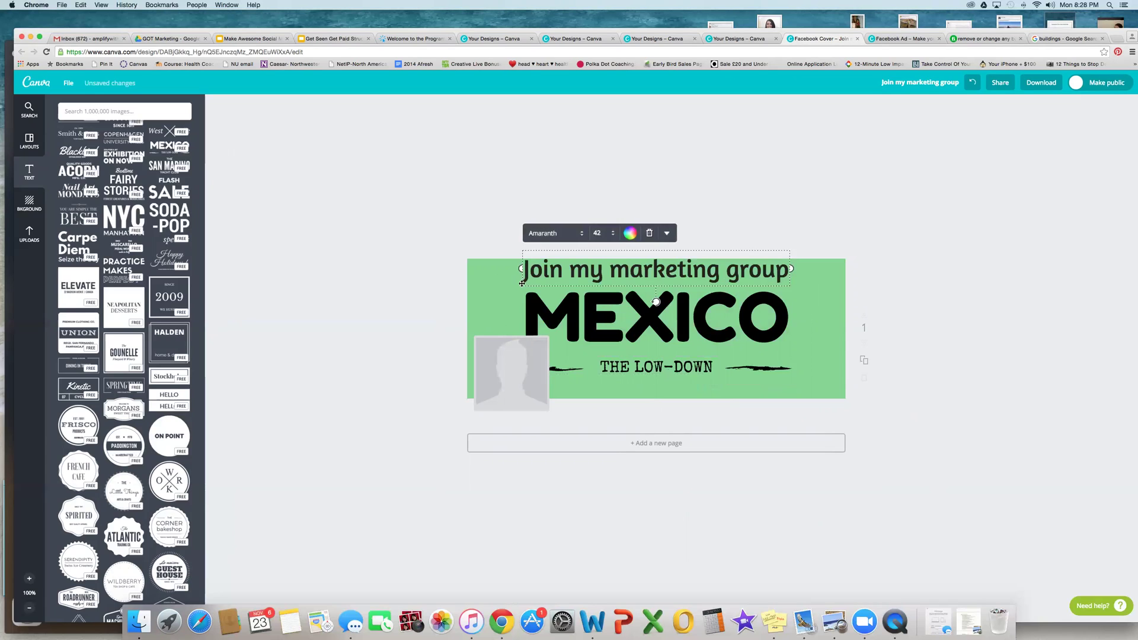
pyautogui.press('Delete')
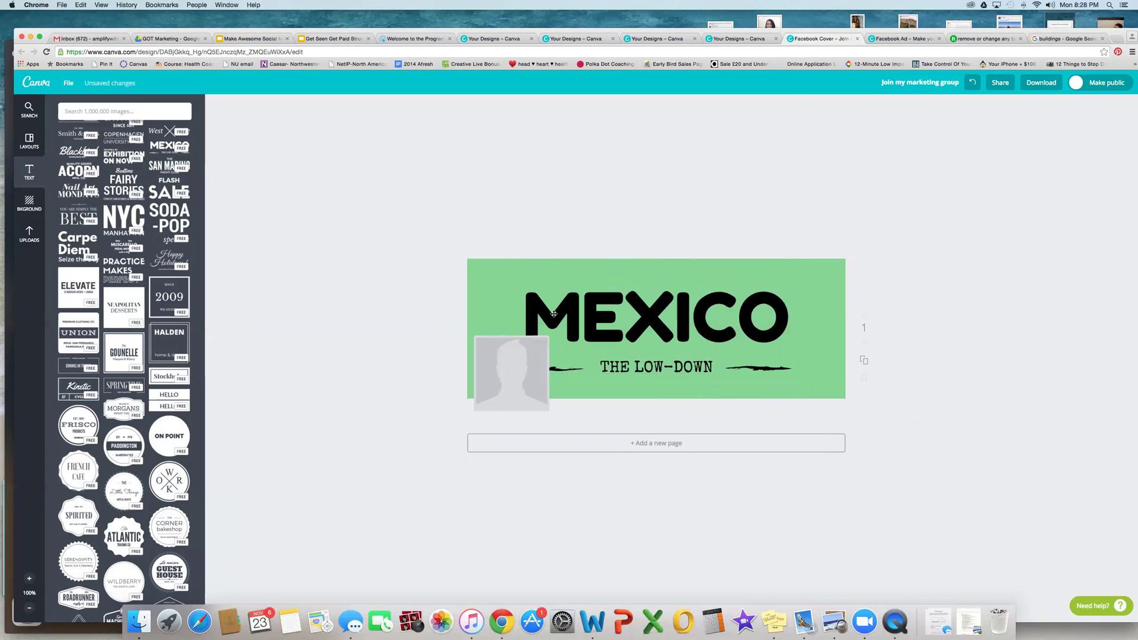
# Step: Clear THE LOW-DOWN subtitle and delete the MEXICO text graphic
pyautogui.click(553, 314)
pyautogui.press('Delete')
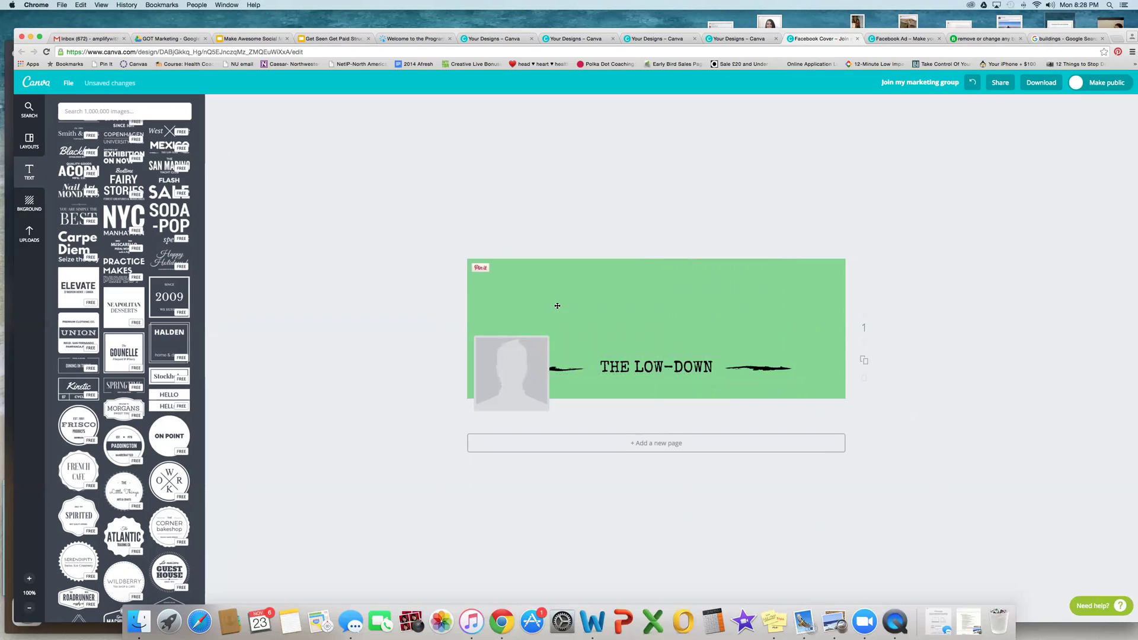
pyautogui.click(557, 305)
pyautogui.press('Delete')
pyautogui.click(644, 367)
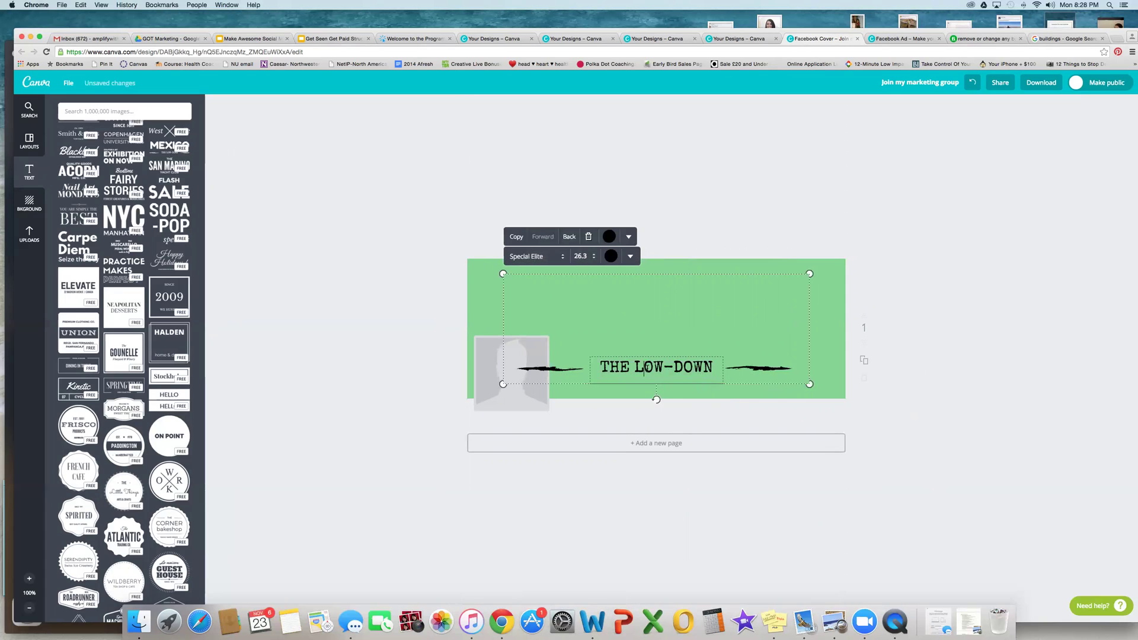
pyautogui.click(639, 356)
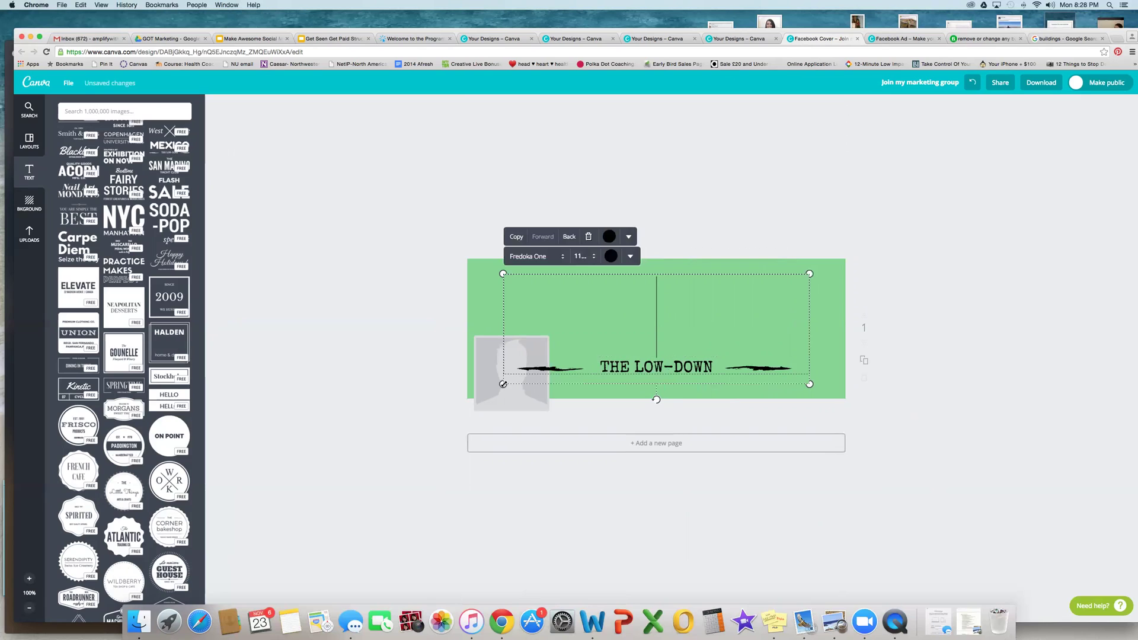
pyautogui.hotkey('ctrl', 'z')
pyautogui.press('Escape')
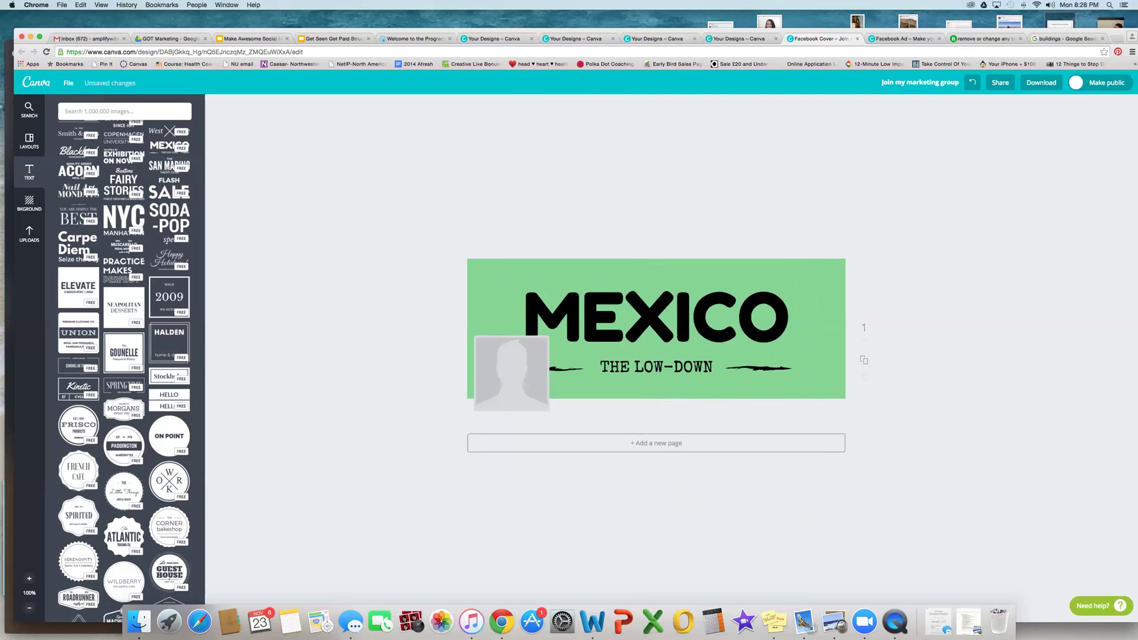
pyautogui.click(691, 367)
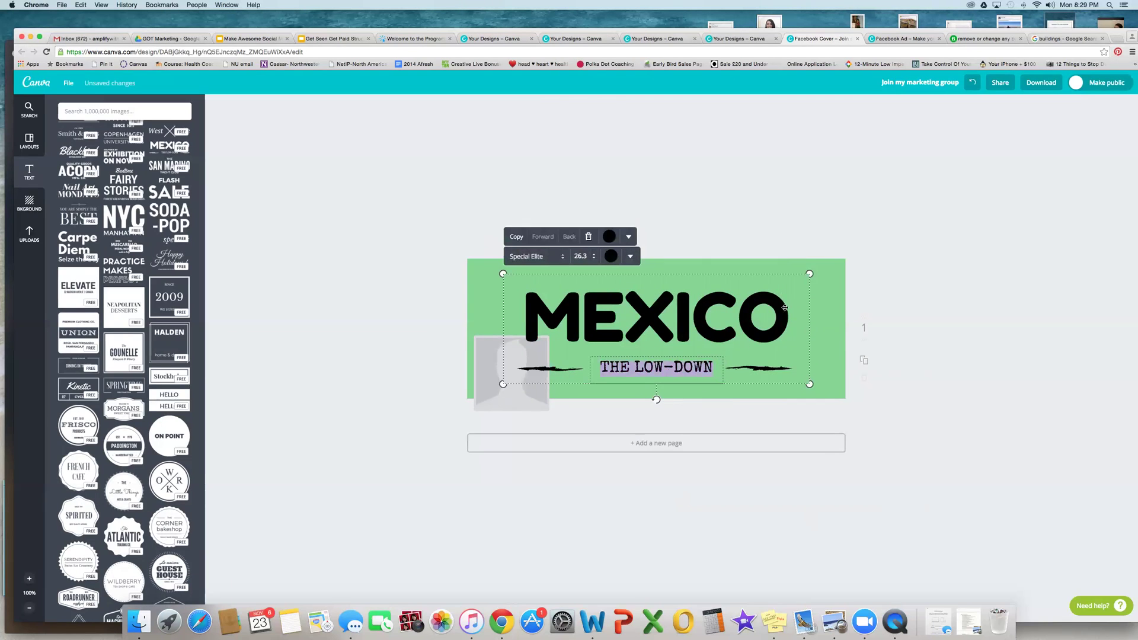
pyautogui.press('BackSpace')
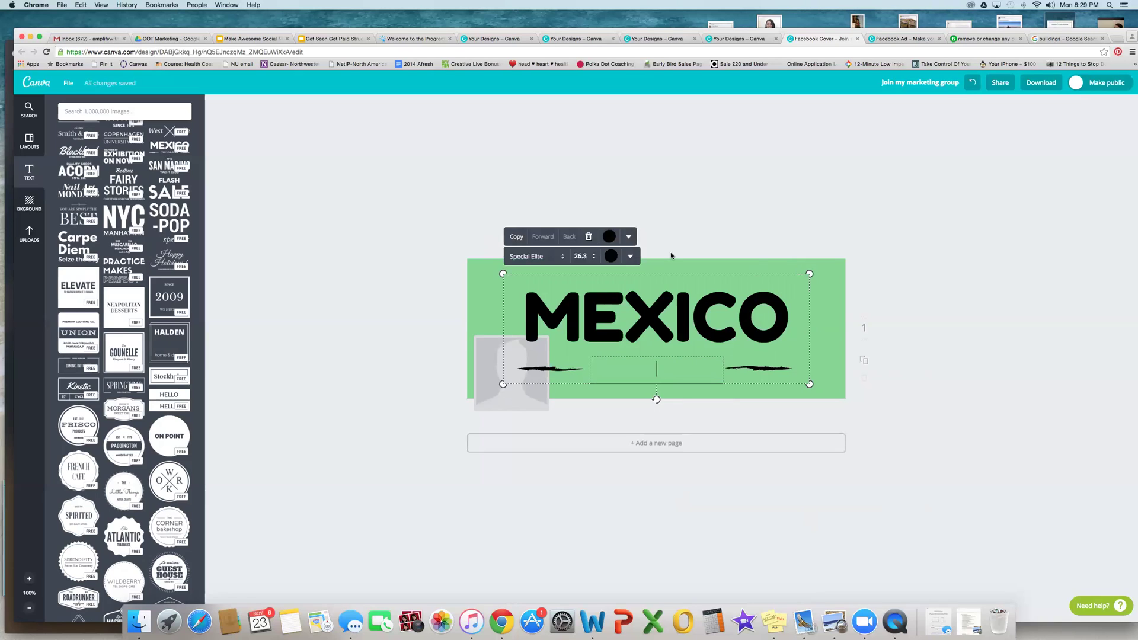
pyautogui.click(592, 237)
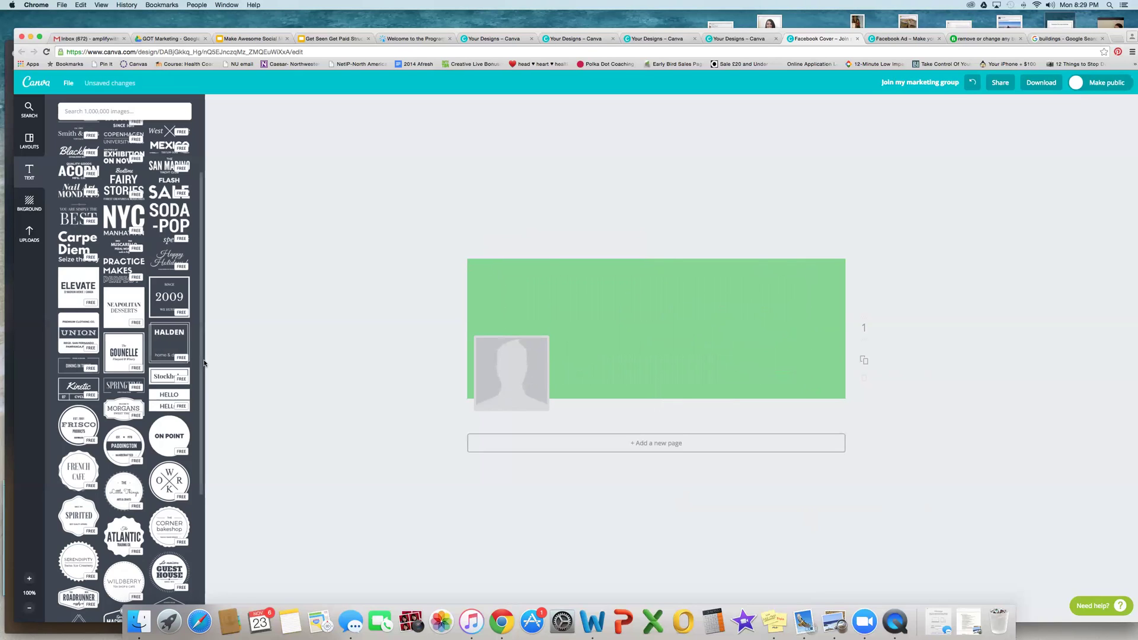
pyautogui.scroll(-10, 128, 310)
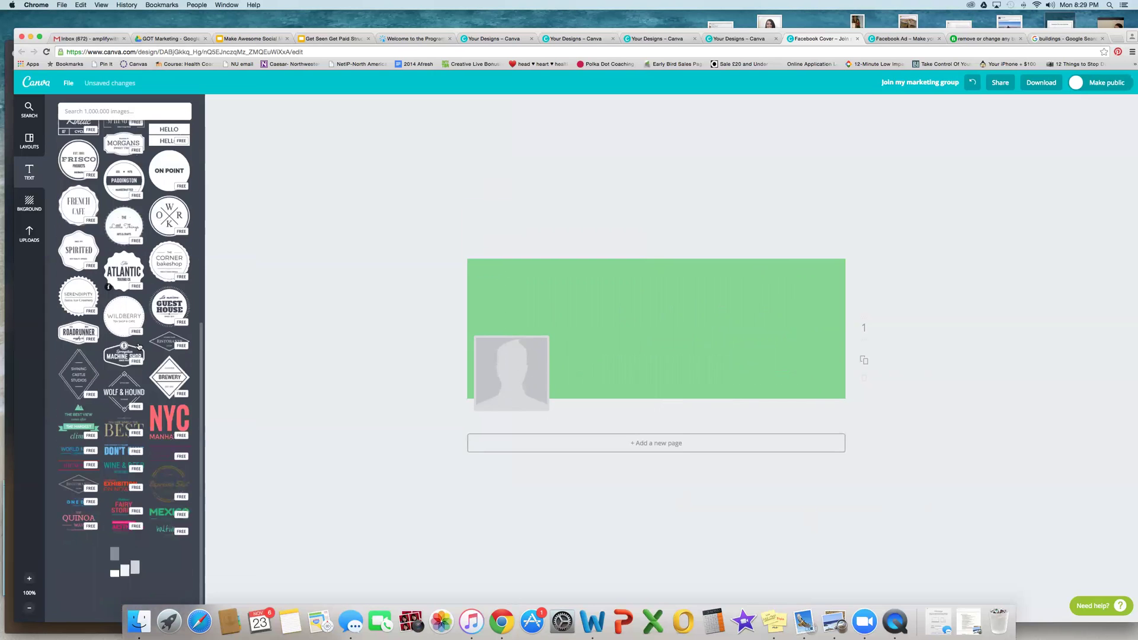
pyautogui.scroll(-5, 139, 347)
pyautogui.scroll(-1, 165, 276)
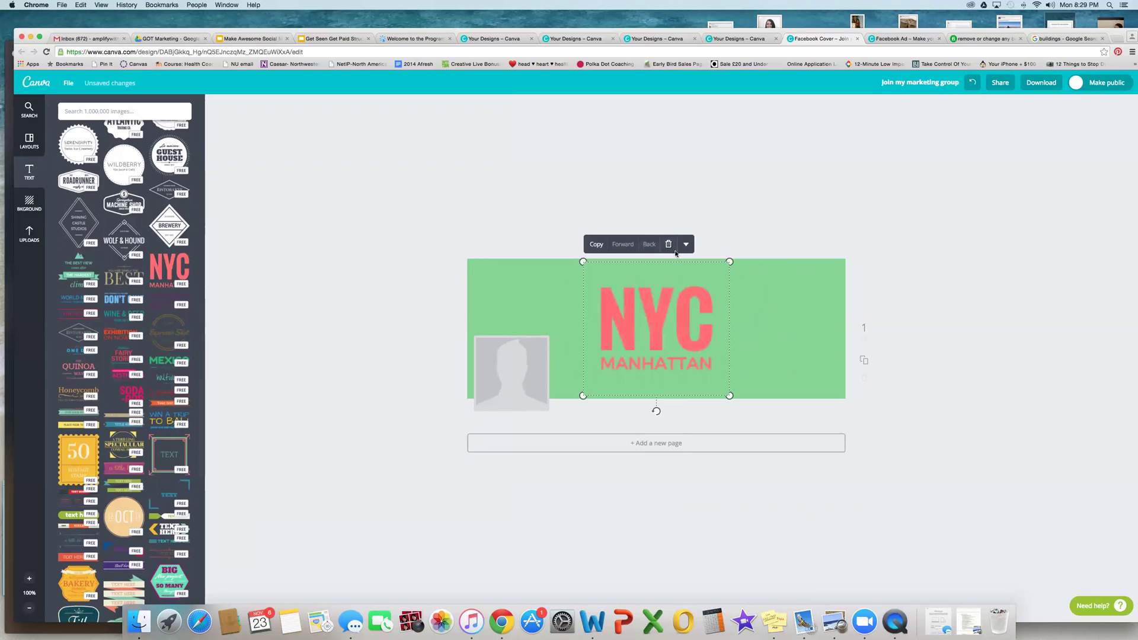
pyautogui.click(668, 244)
pyautogui.click(74, 336)
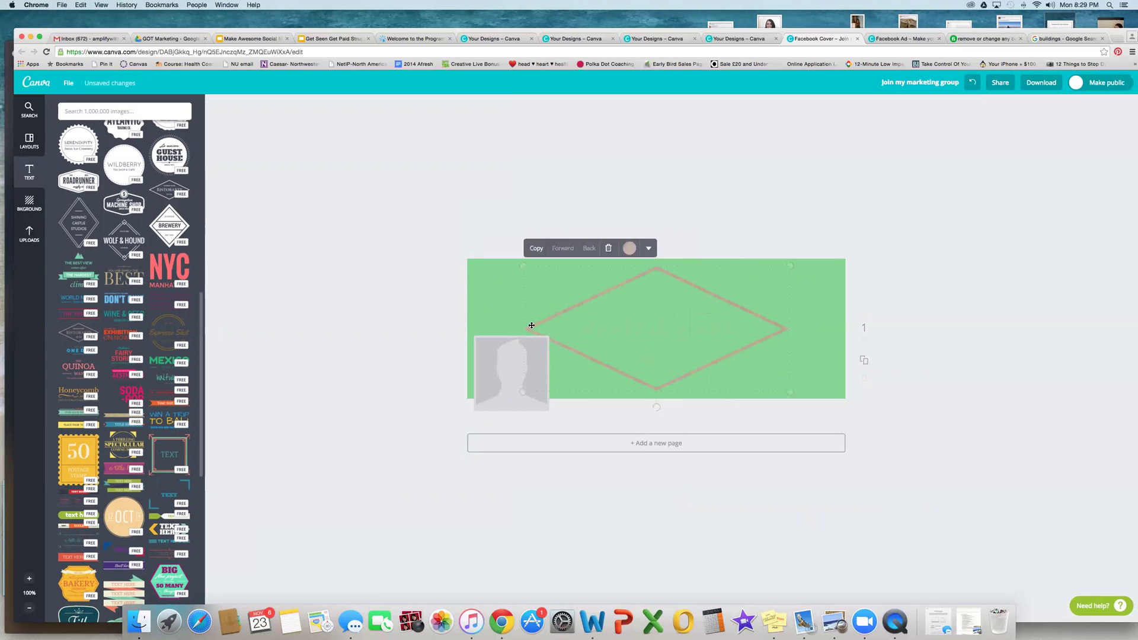
pyautogui.click(609, 251)
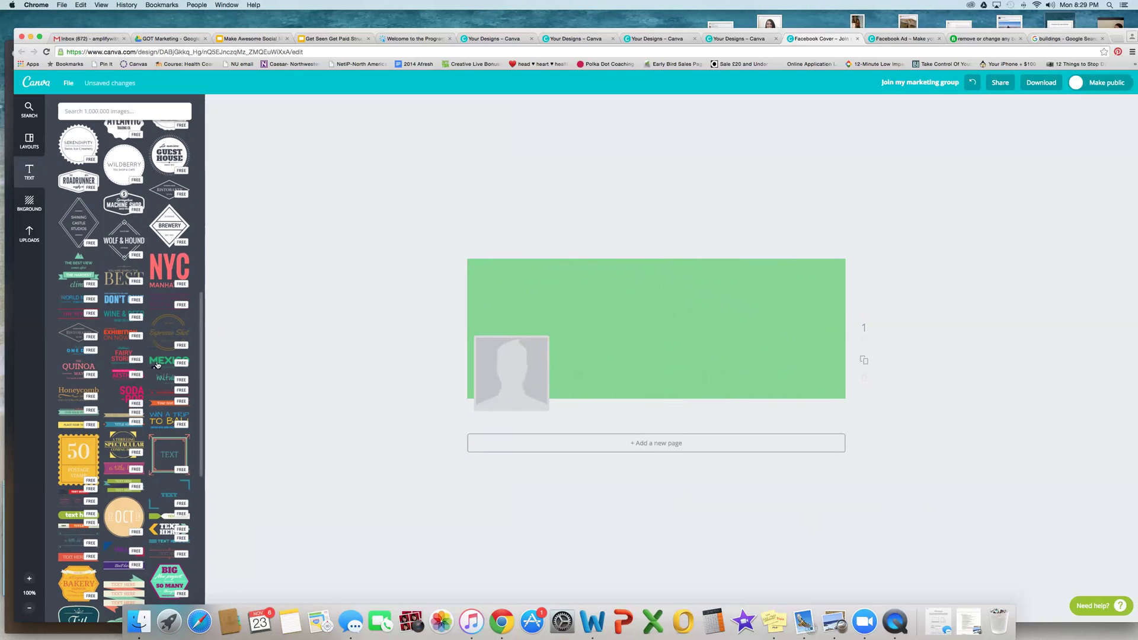
pyautogui.click(131, 393)
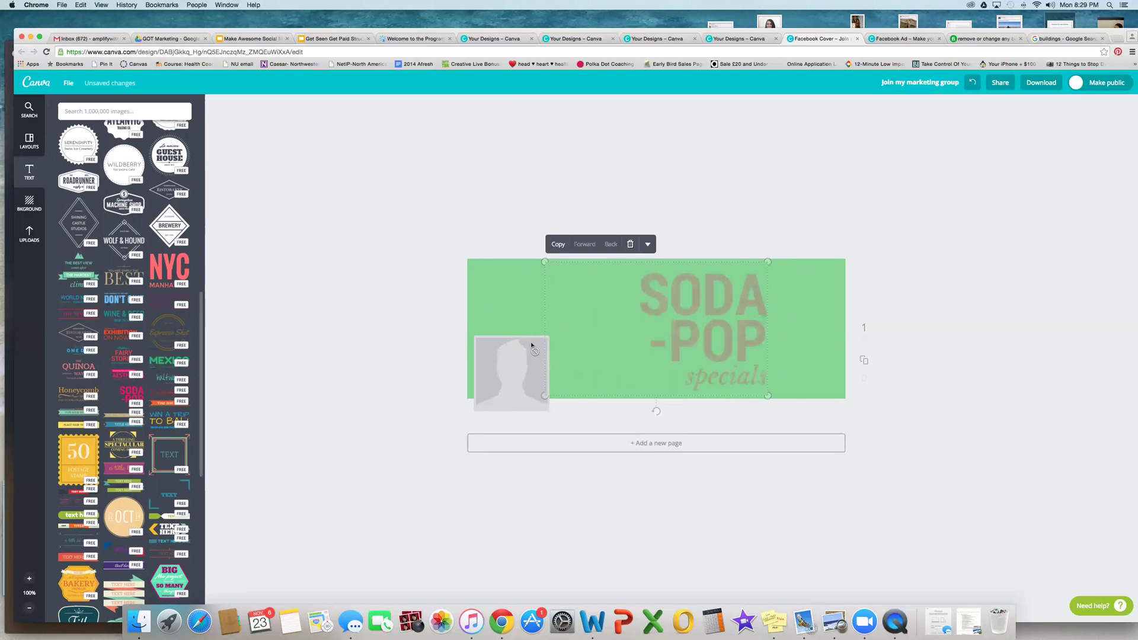
pyautogui.click(629, 245)
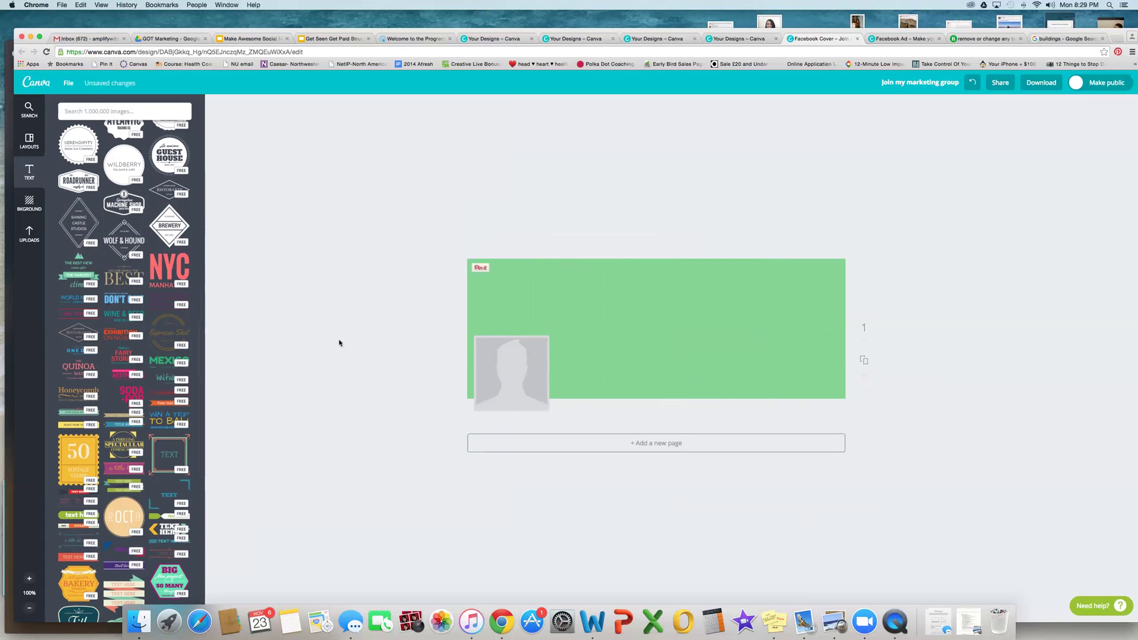
pyautogui.click(75, 396)
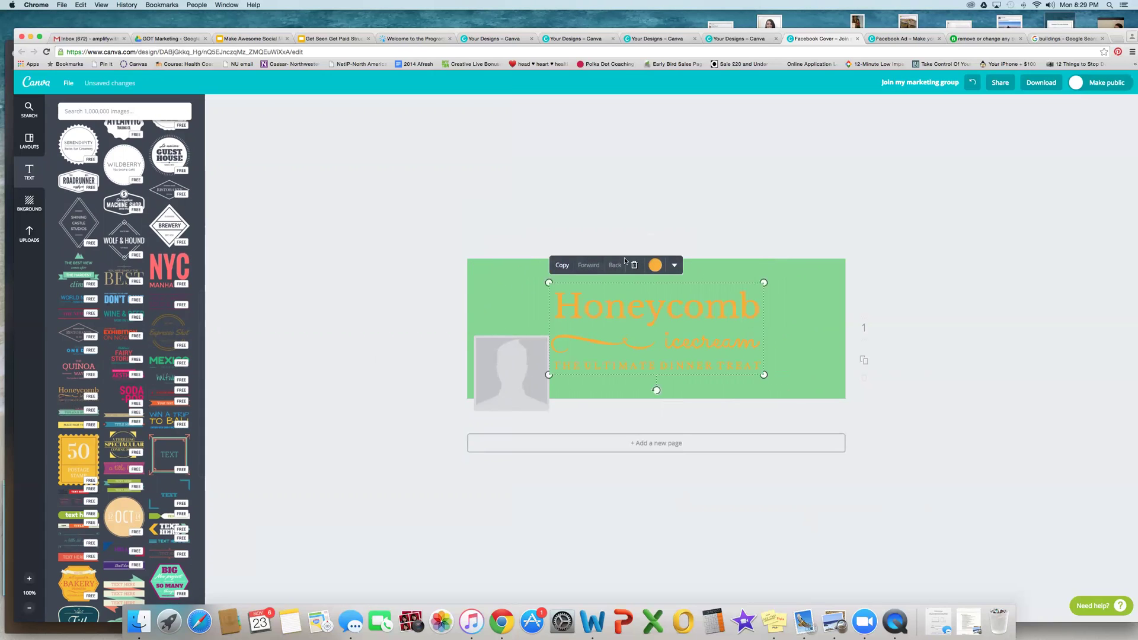
pyautogui.click(635, 264)
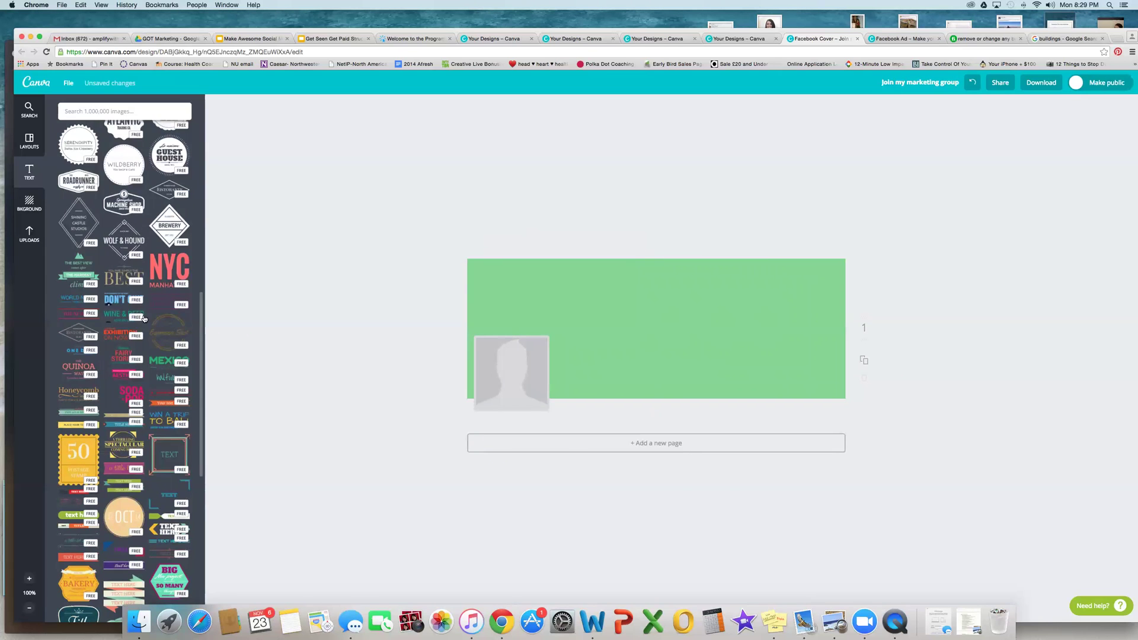
pyautogui.scroll(-5, 144, 318)
pyautogui.scroll(-2, 144, 318)
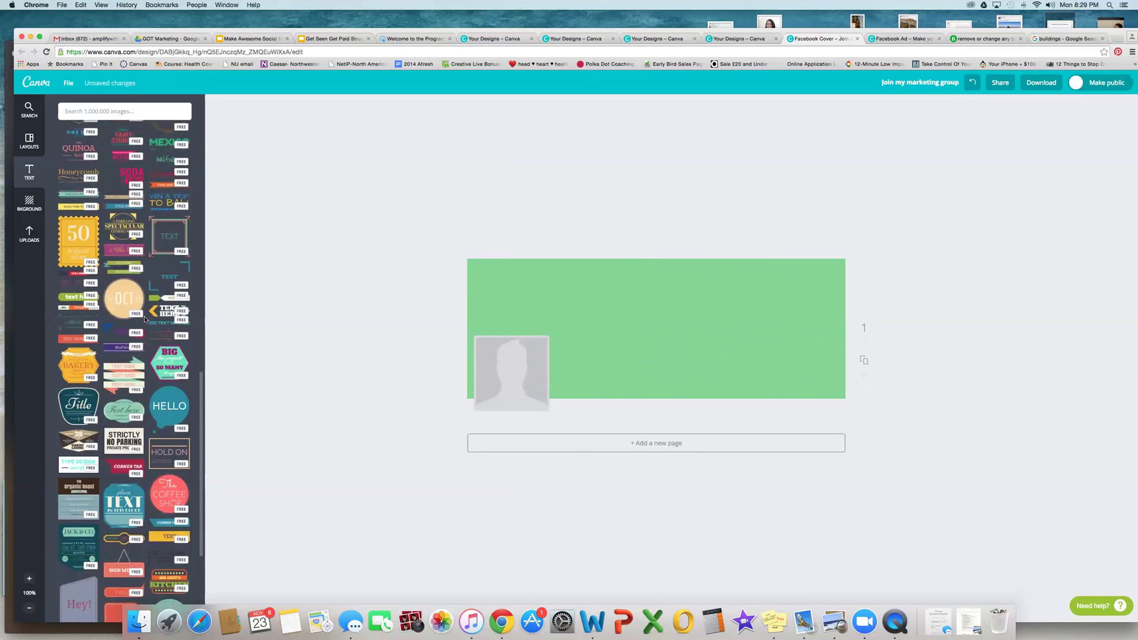
pyautogui.scroll(-5, 144, 318)
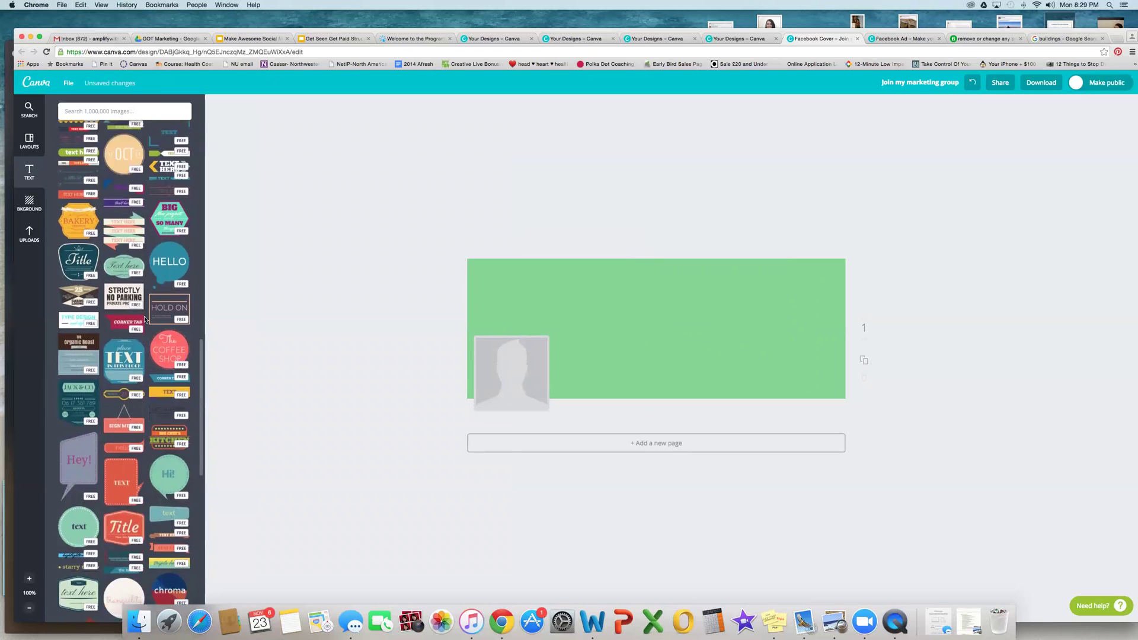
pyautogui.scroll(15, 144, 319)
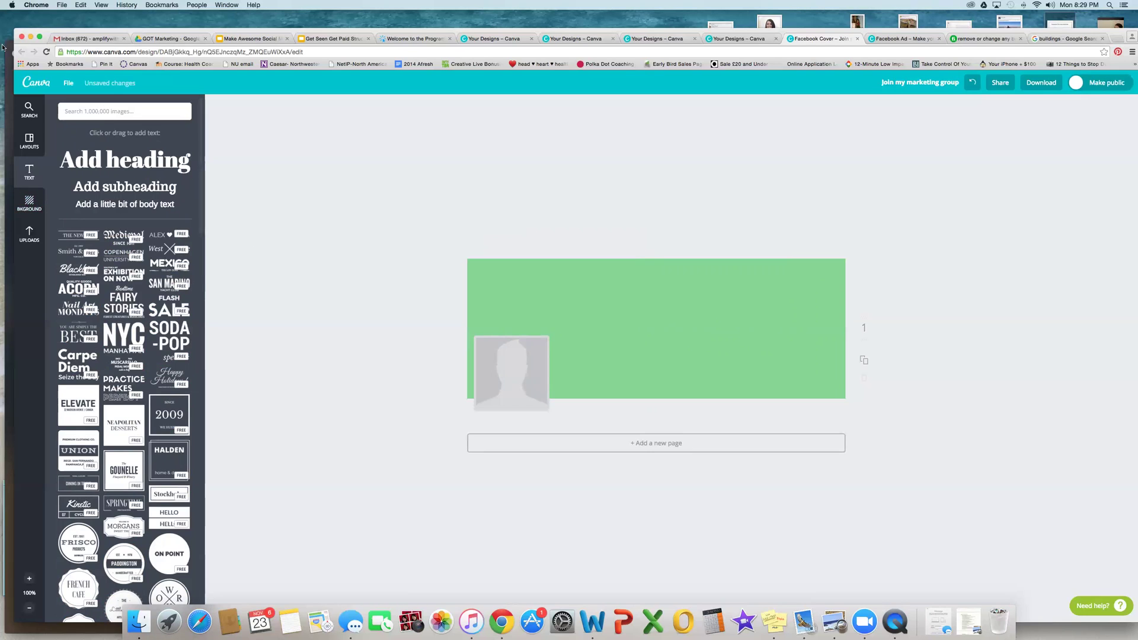
pyautogui.moveTo(185, 33); pyautogui.dragTo(175, 16)
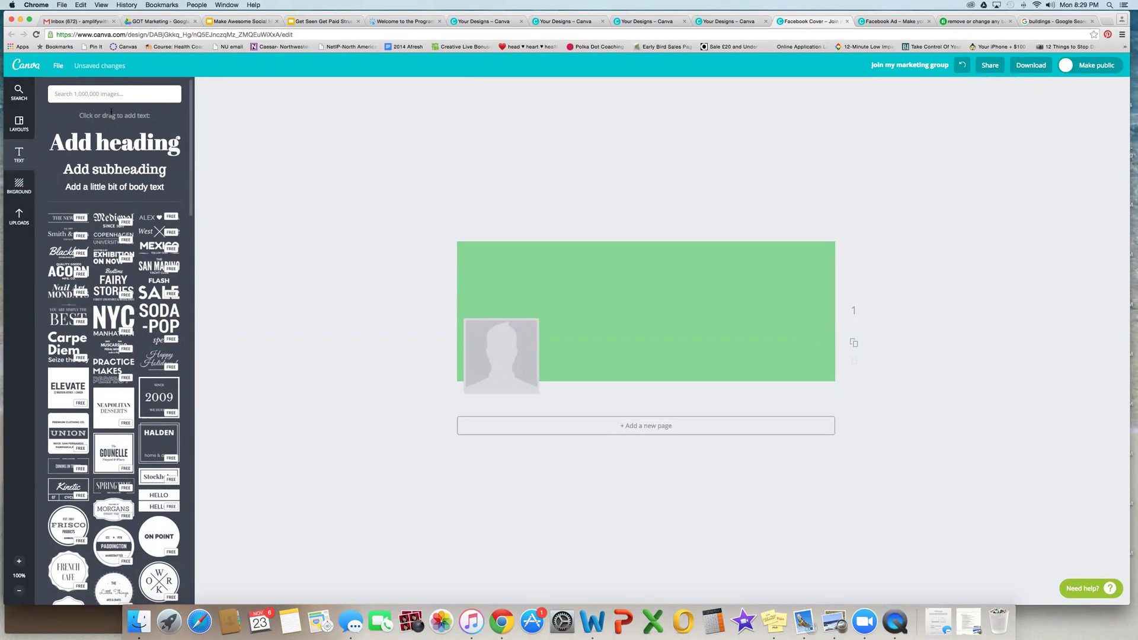
# Step: Browse the Layouts, Text and Background panels, then open the Shapes category under Elements
pyautogui.click(117, 94)
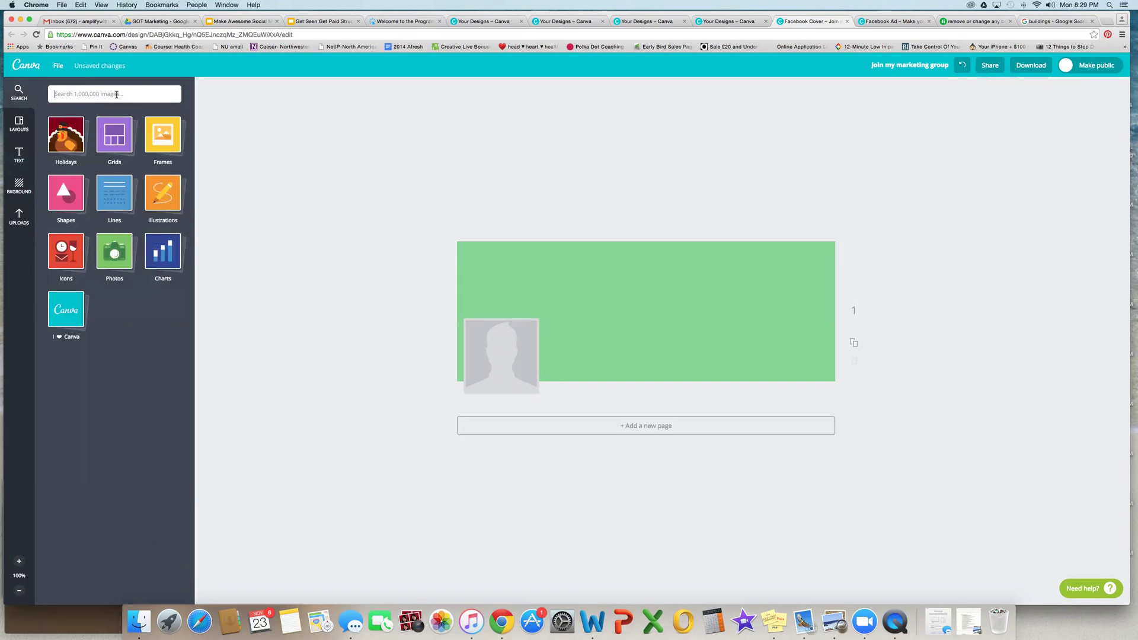
pyautogui.click(19, 123)
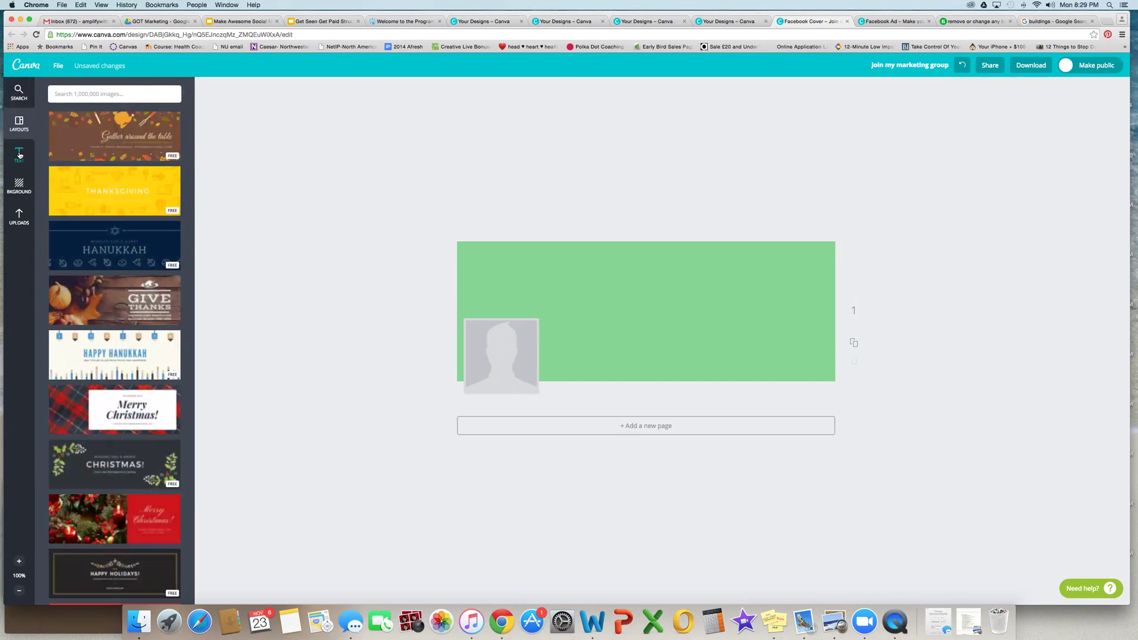
pyautogui.click(19, 155)
pyautogui.click(19, 185)
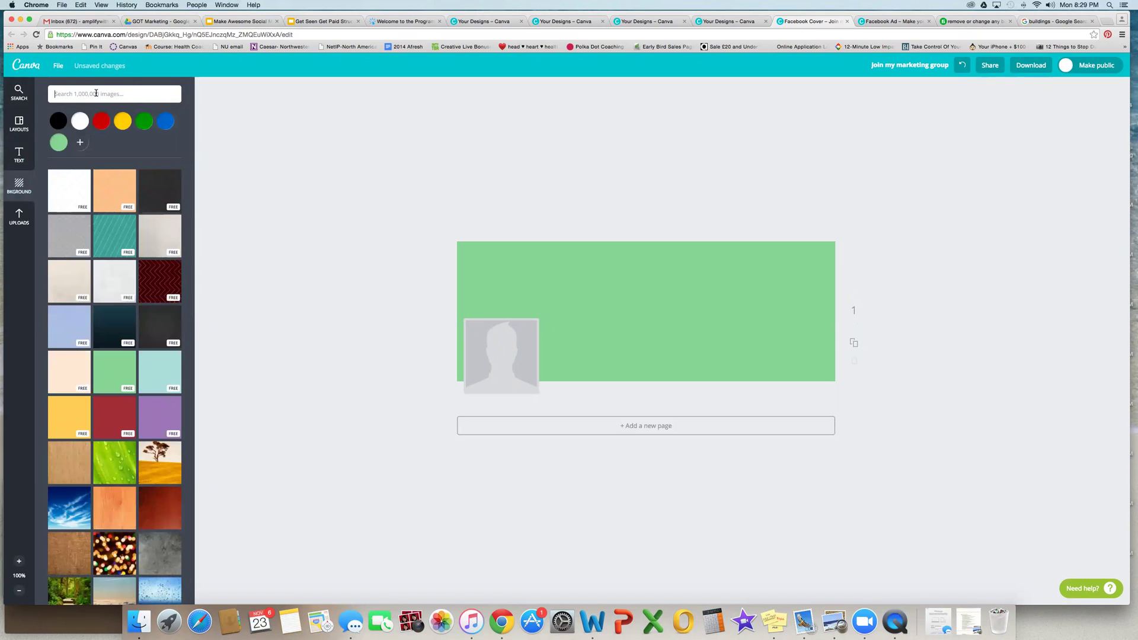
pyautogui.click(96, 93)
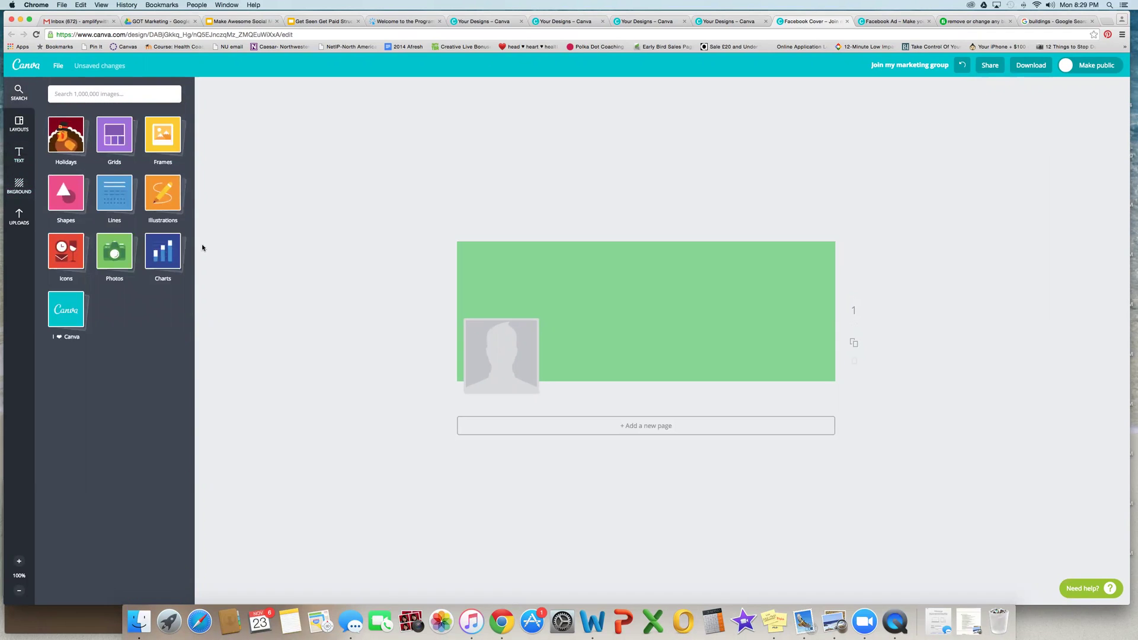
pyautogui.click(69, 203)
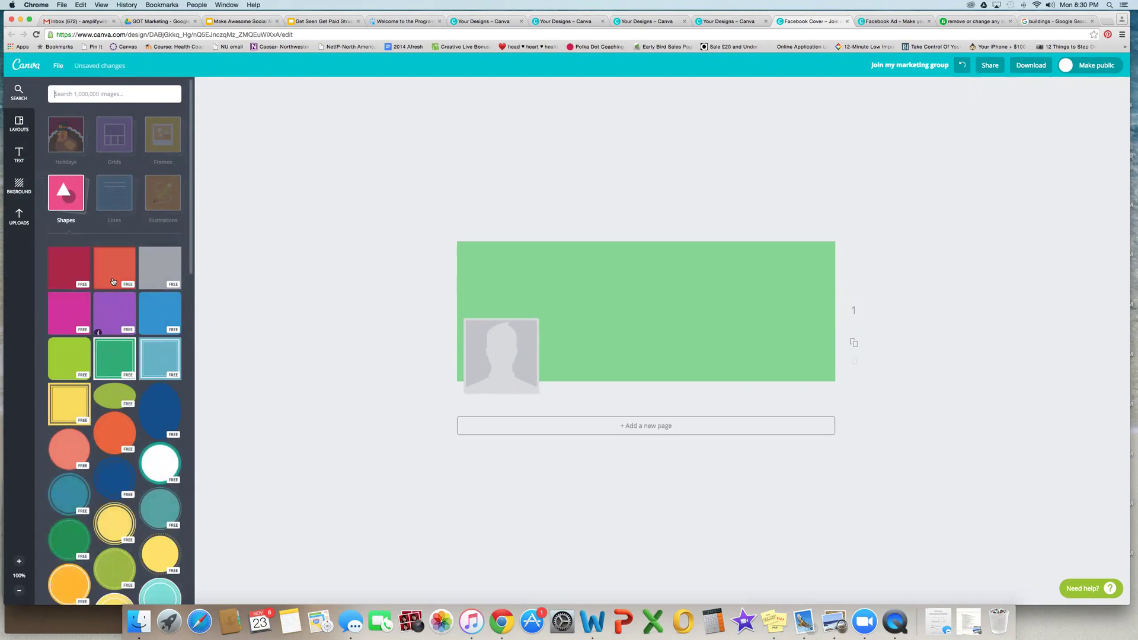
# Step: Swap a red square for a pale square and stretch it into a wide band across the top
pyautogui.click(123, 272)
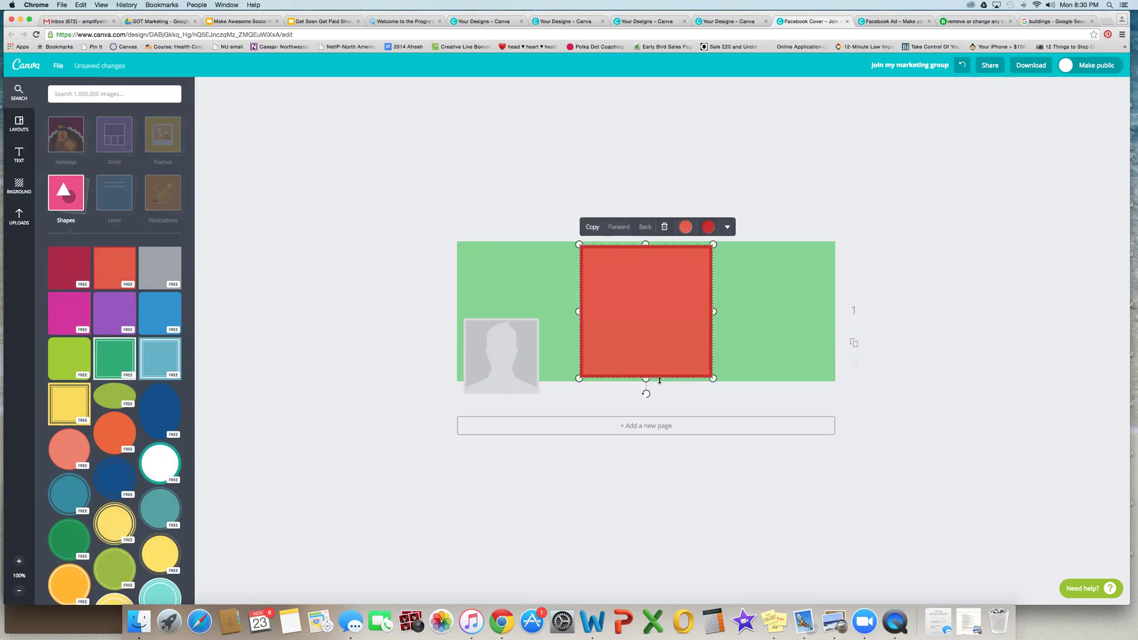
pyautogui.press('Delete')
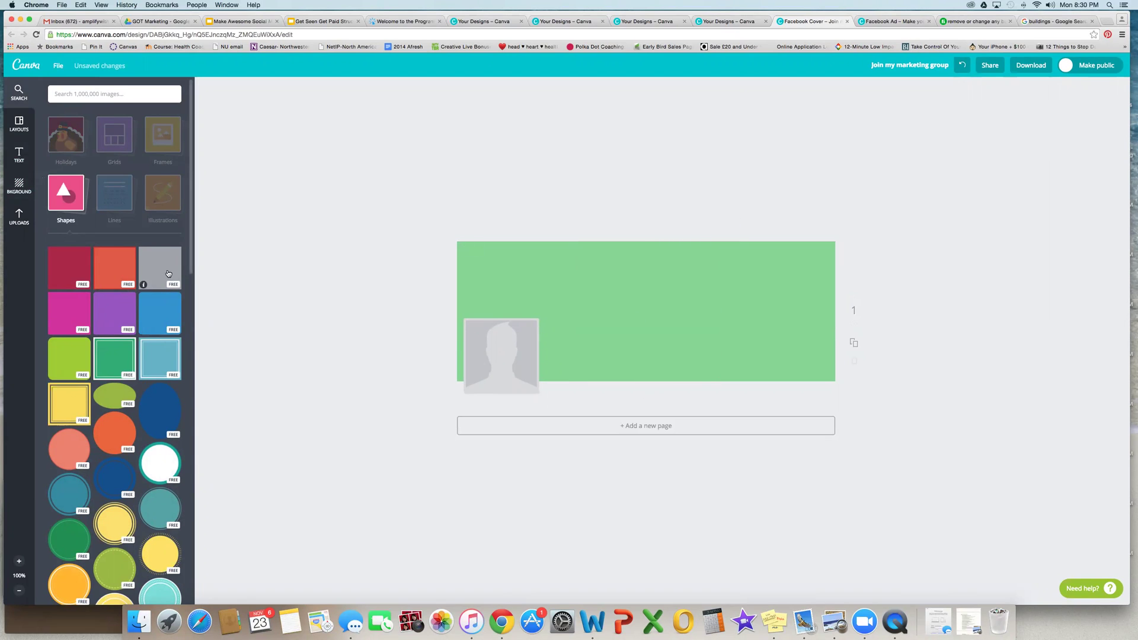
pyautogui.click(160, 268)
pyautogui.moveTo(644, 380); pyautogui.dragTo(644, 276)
pyautogui.moveTo(727, 261); pyautogui.dragTo(848, 260)
pyautogui.moveTo(577, 260); pyautogui.dragTo(448, 260)
# Step: Lower the band's transparency so the pale strip becomes semi-see-through
pyautogui.click(572, 227)
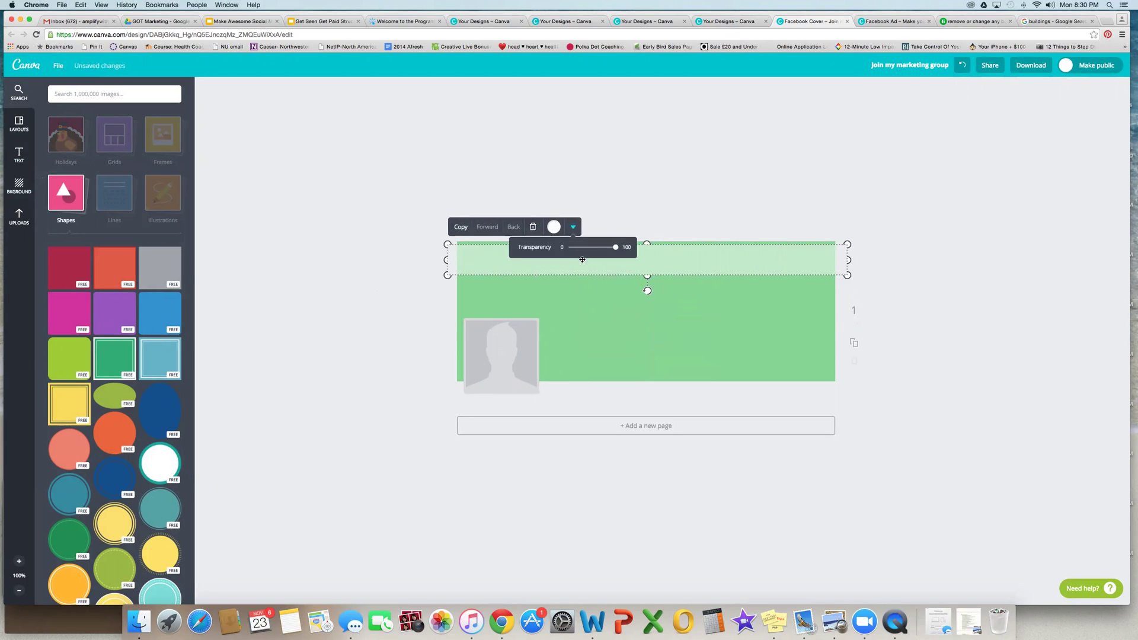
pyautogui.moveTo(613, 249); pyautogui.dragTo(587, 249)
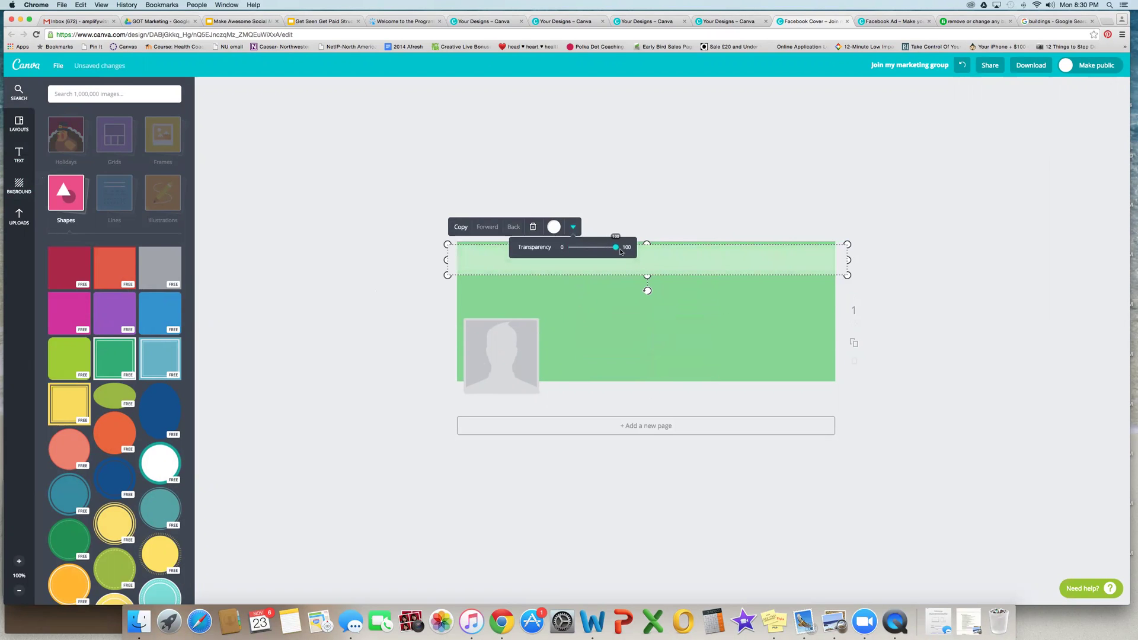
pyautogui.click(368, 266)
pyautogui.click(19, 156)
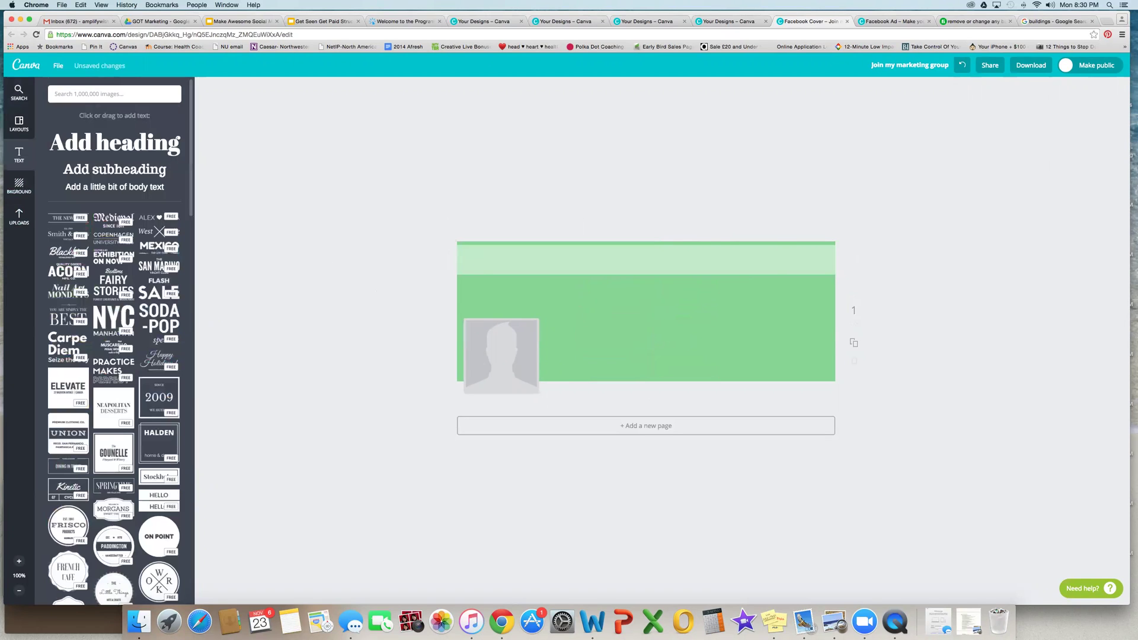
# Step: Add the heading 'Welcome to Amplify with Aditi' at size 28 and place it in the top band
pyautogui.write('Welcome to Am')
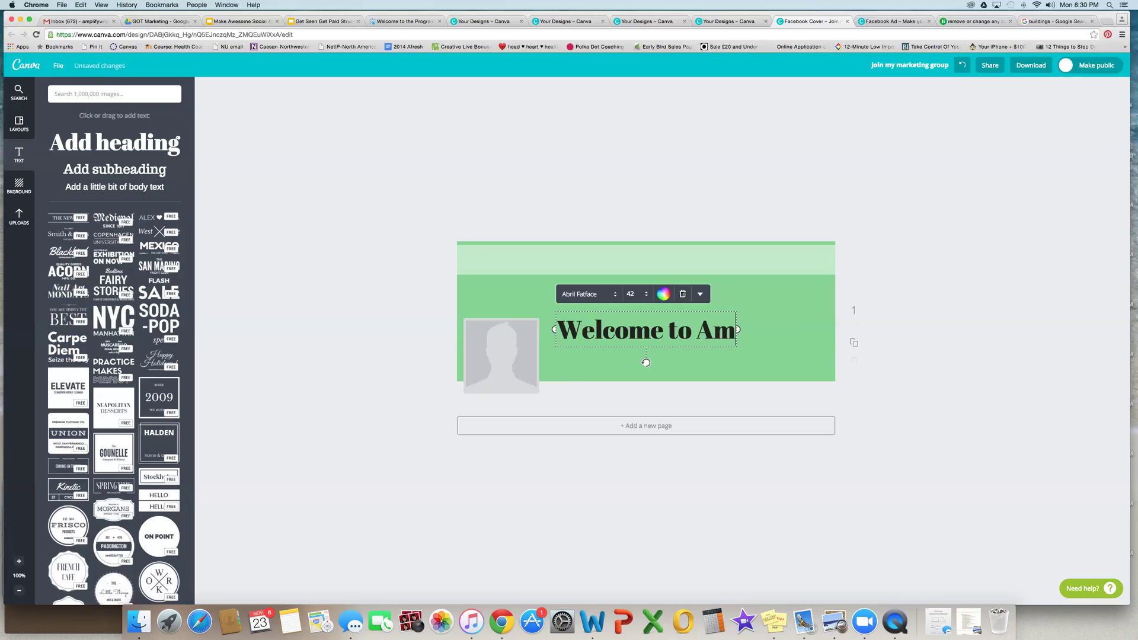
pyautogui.write('plify with A')
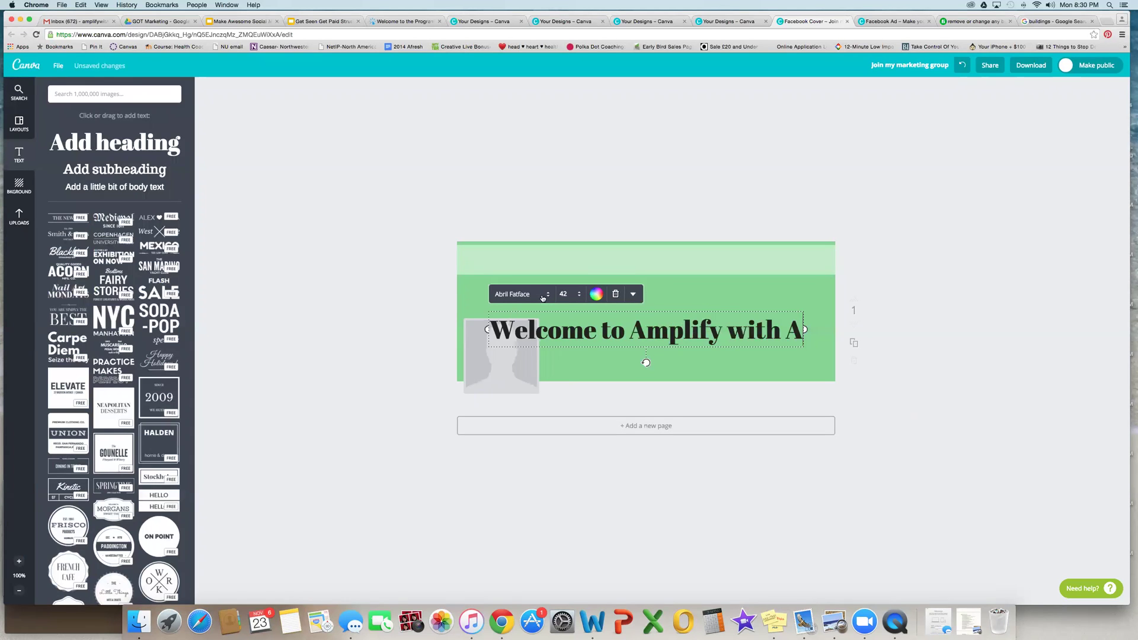
pyautogui.write('diti')
pyautogui.click(544, 295)
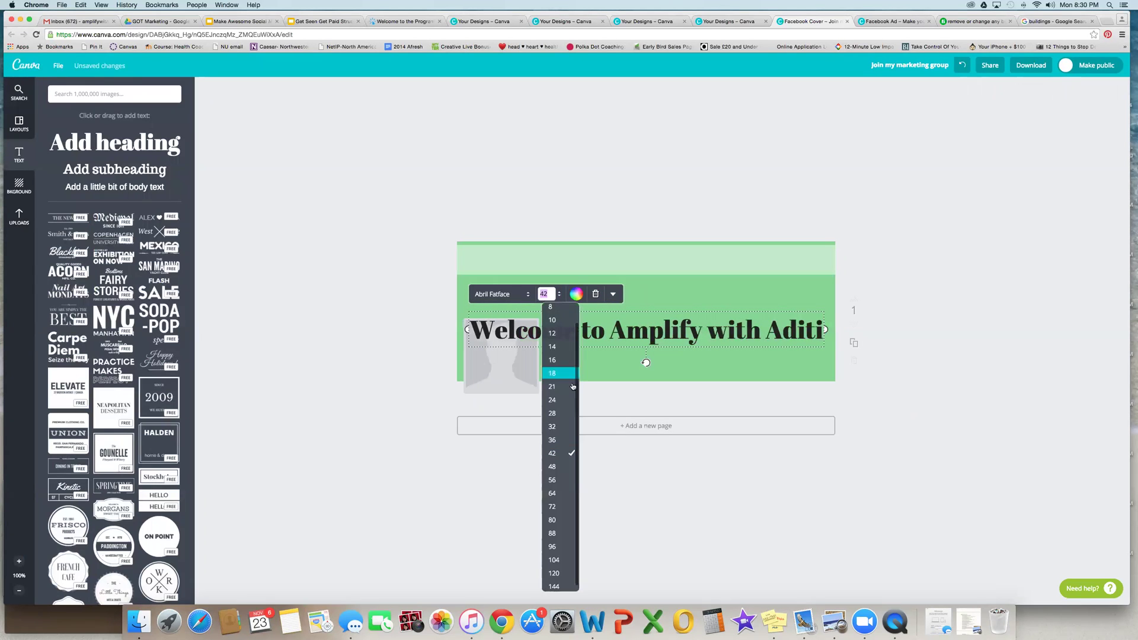
pyautogui.click(560, 413)
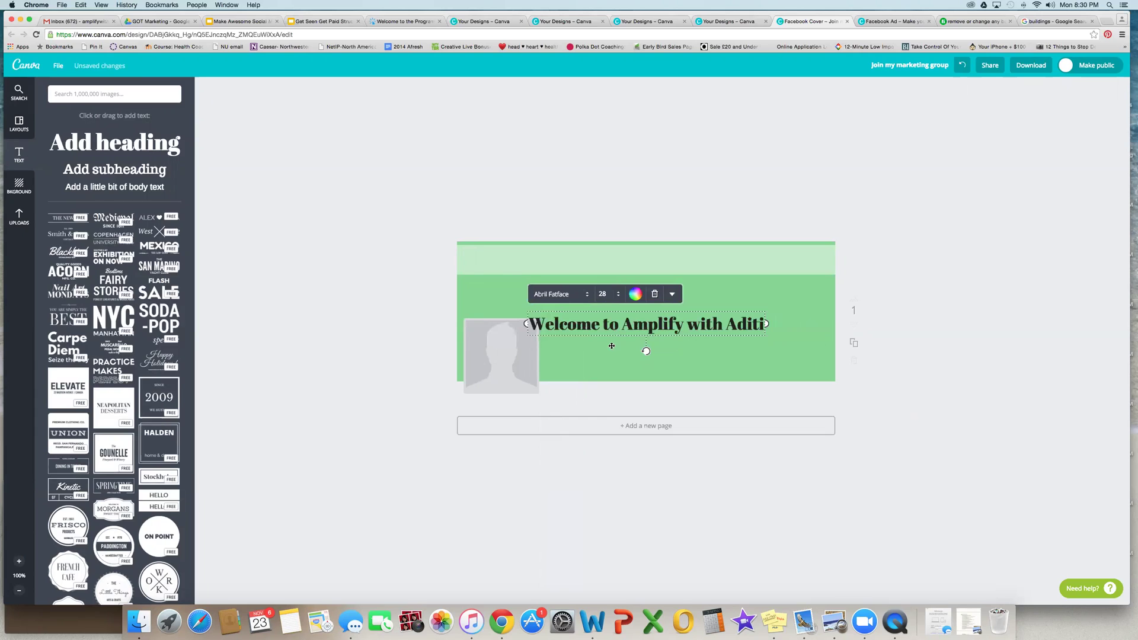
pyautogui.moveTo(646, 328); pyautogui.dragTo(644, 266)
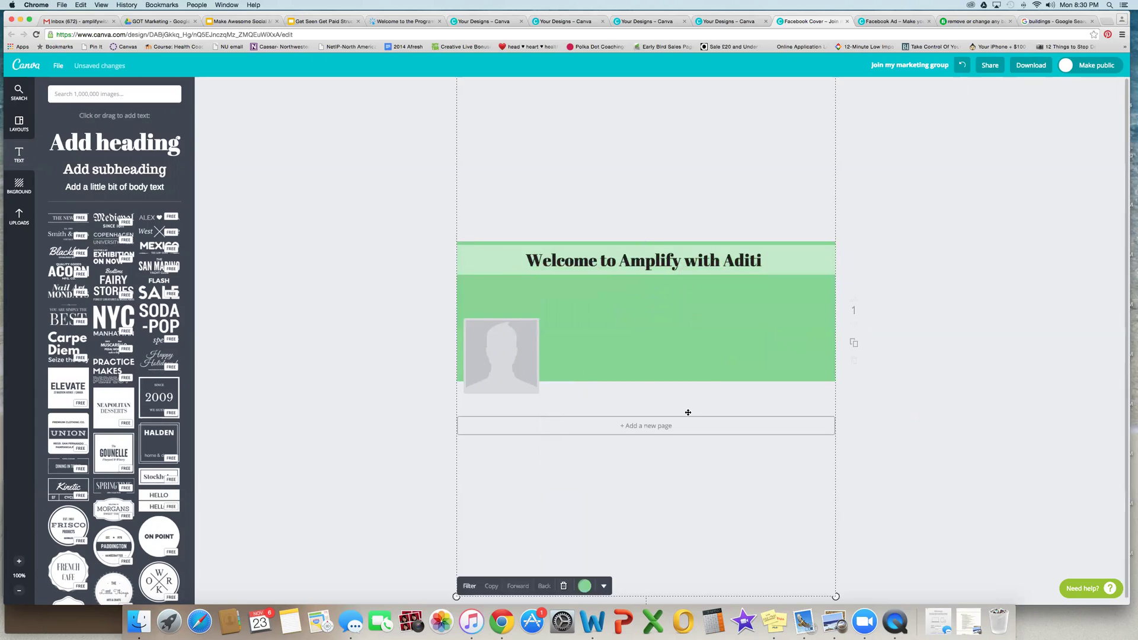
pyautogui.click(792, 402)
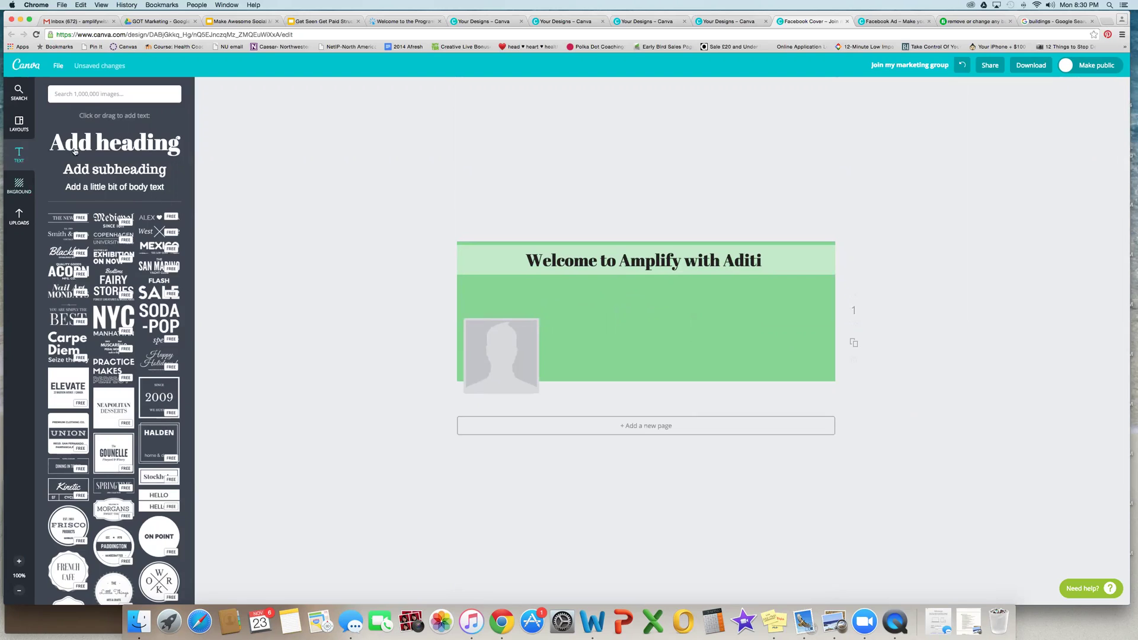
pyautogui.click(62, 198)
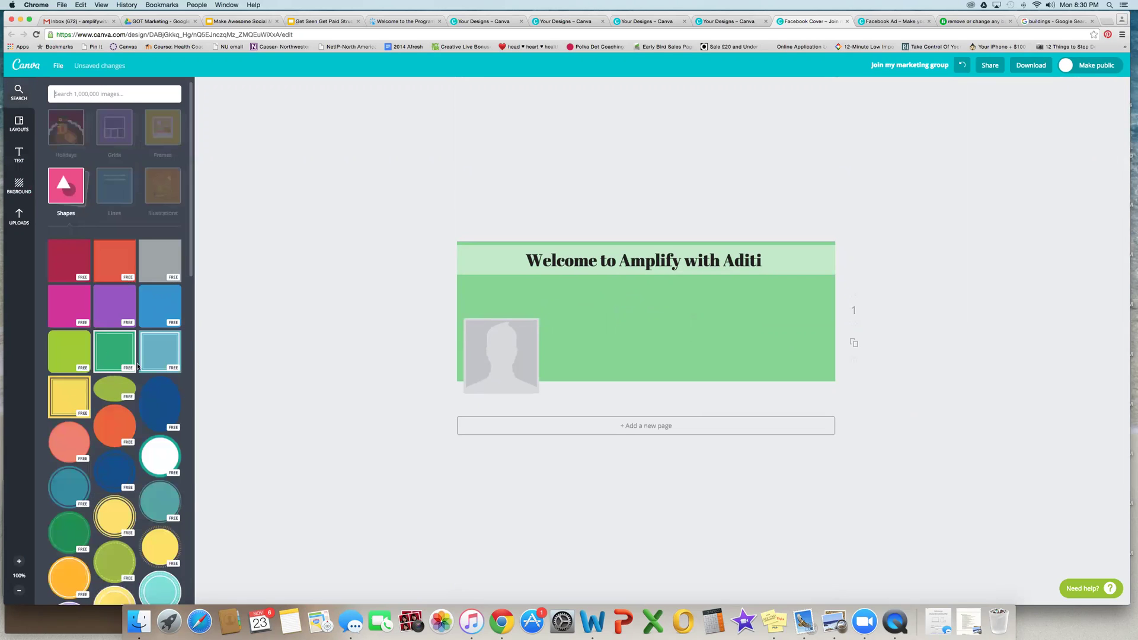
pyautogui.scroll(-7, 131, 356)
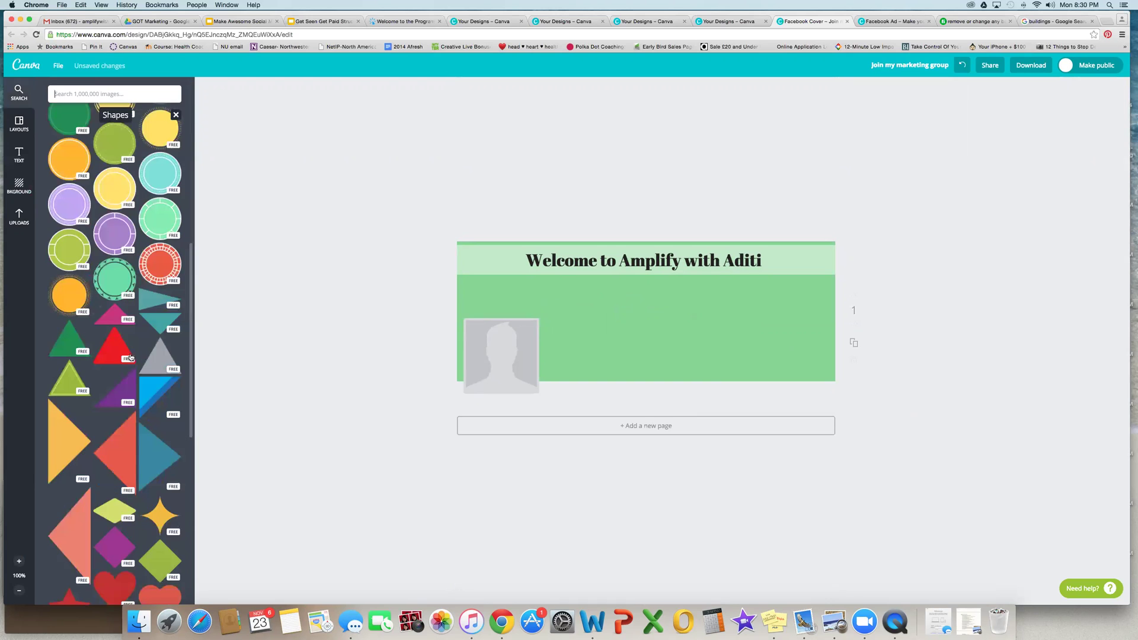
pyautogui.scroll(-8, 131, 357)
pyautogui.scroll(-2, 131, 357)
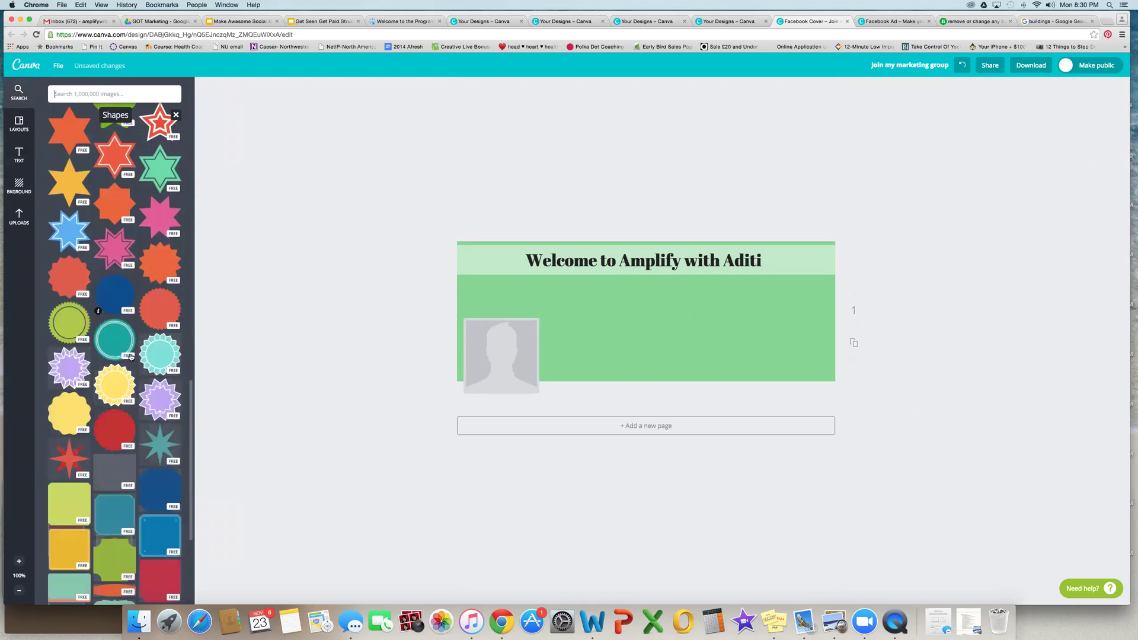
pyautogui.scroll(-3, 131, 356)
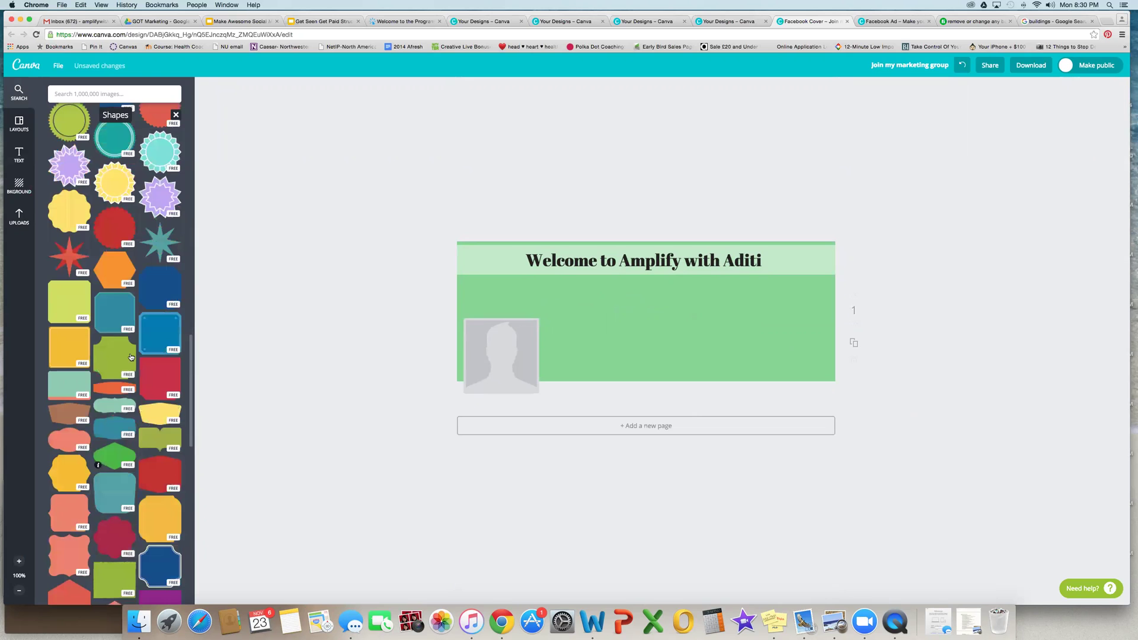
pyautogui.scroll(-6, 131, 357)
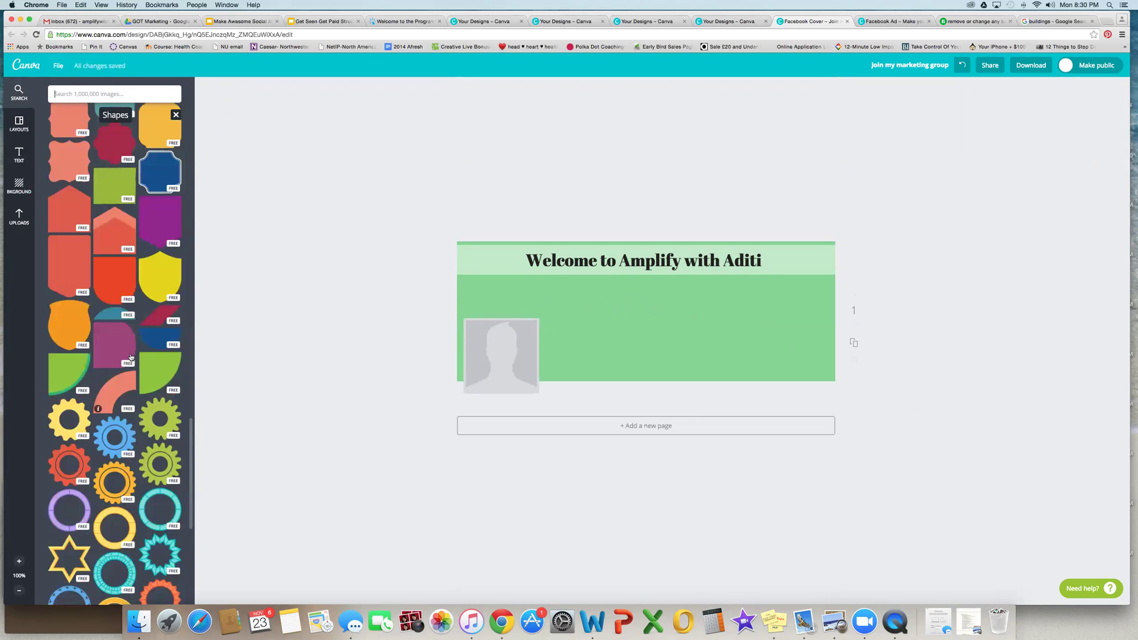
pyautogui.scroll(15, 182, 303)
pyautogui.scroll(3, 89, 184)
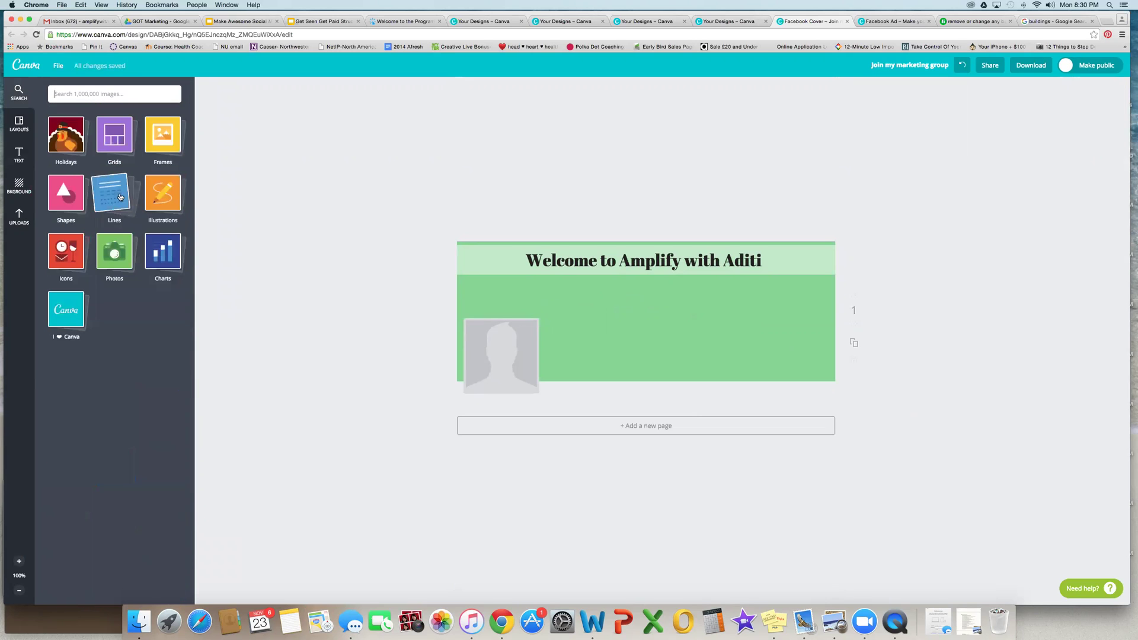
pyautogui.click(99, 202)
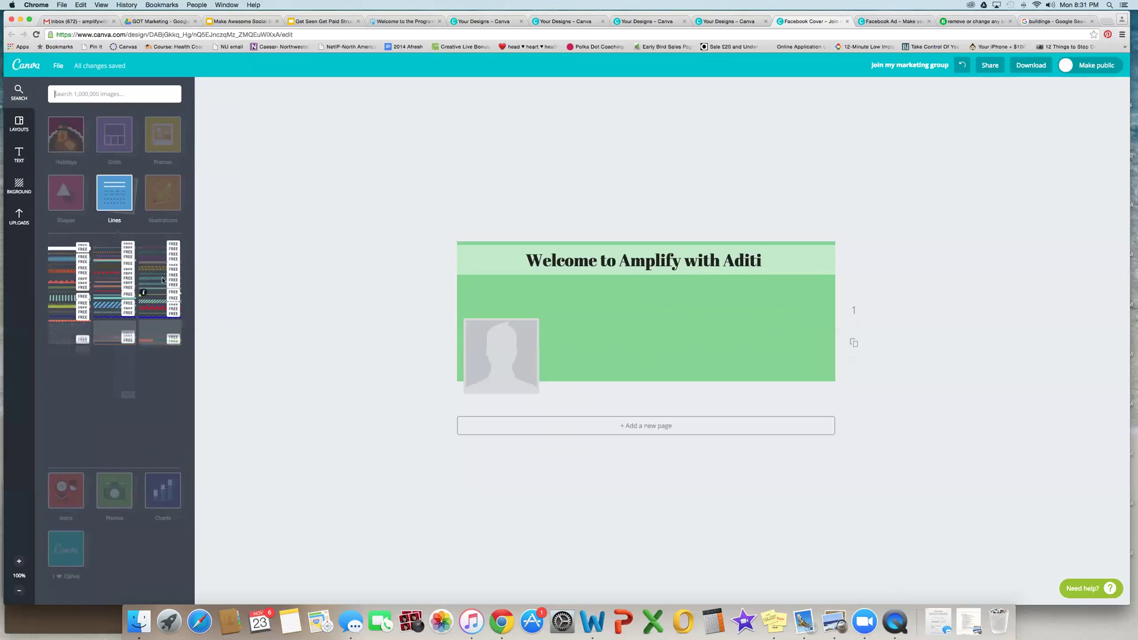
pyautogui.click(172, 271)
pyautogui.moveTo(631, 316); pyautogui.dragTo(557, 285)
pyautogui.moveTo(716, 288); pyautogui.dragTo(861, 287)
pyautogui.click(447, 186)
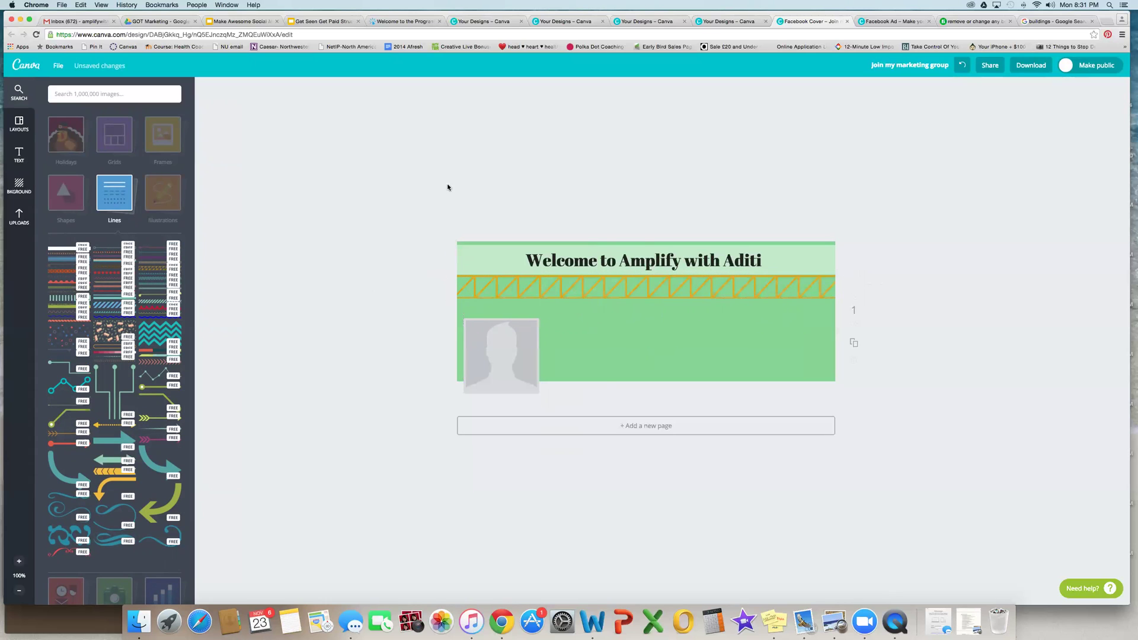
pyautogui.click(512, 297)
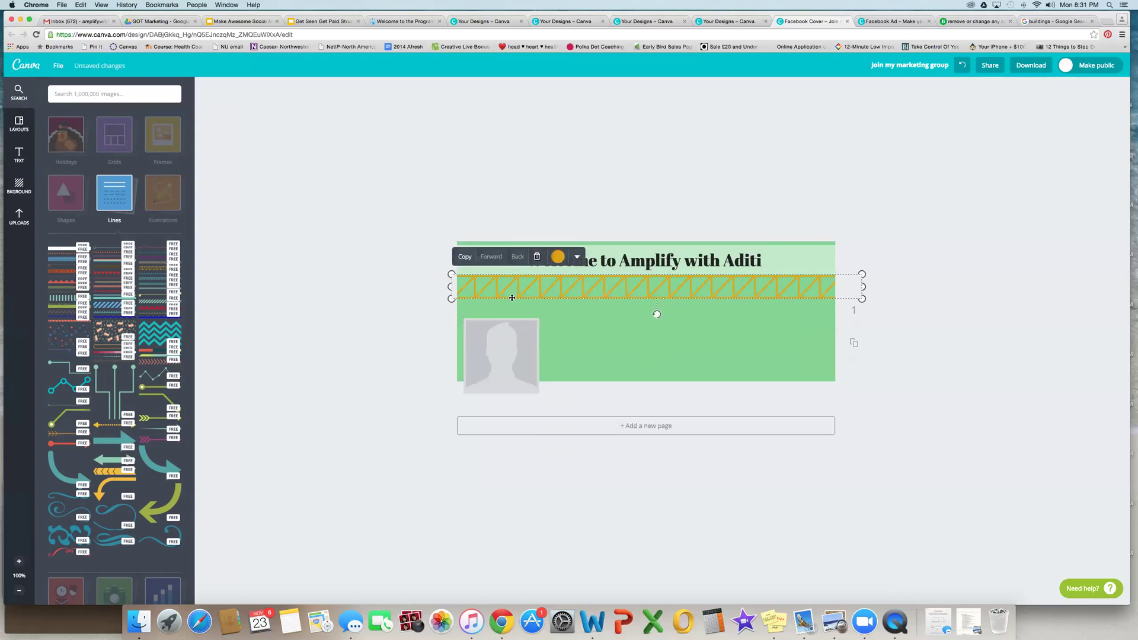
pyautogui.press('Delete')
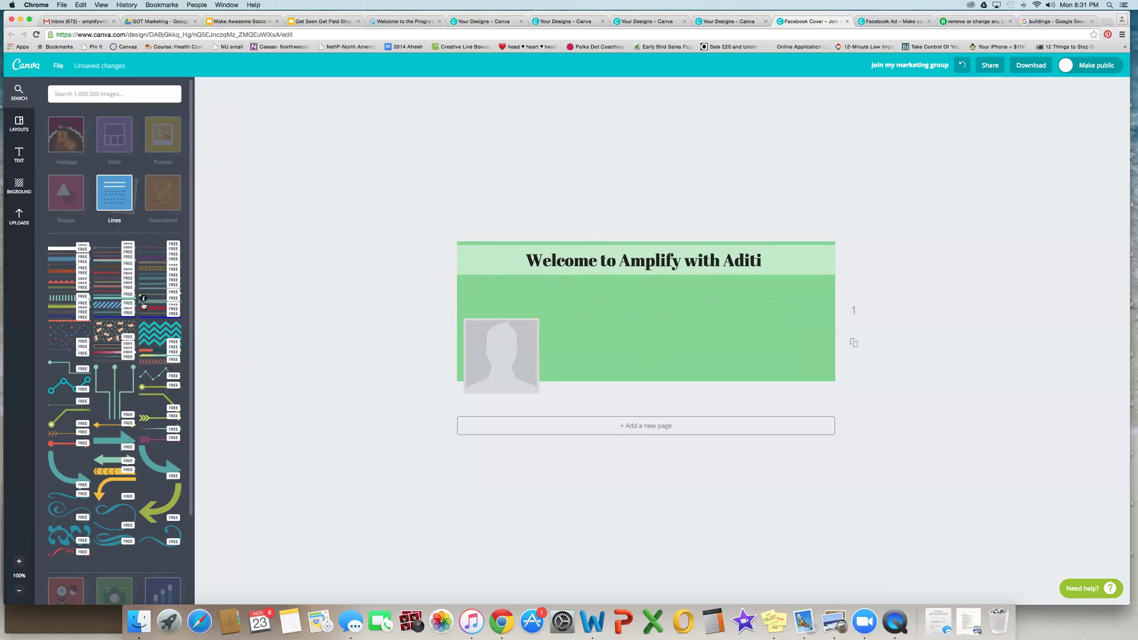
pyautogui.click(153, 304)
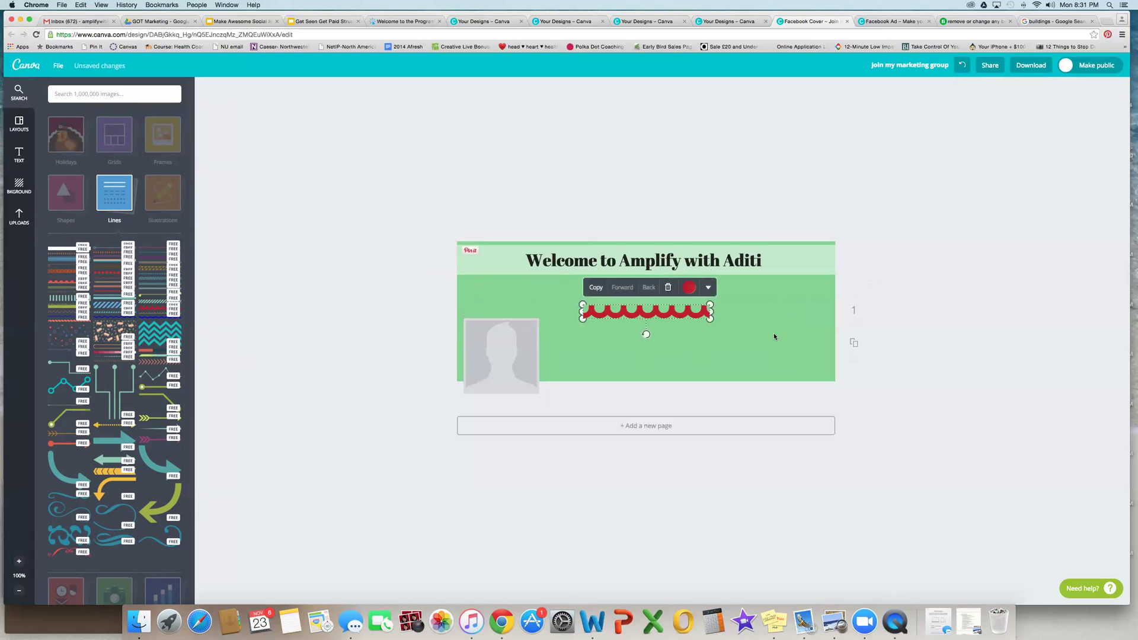
pyautogui.click(579, 314)
pyautogui.click(600, 313)
pyautogui.moveTo(582, 312); pyautogui.dragTo(452, 313)
pyautogui.moveTo(712, 313); pyautogui.dragTo(903, 312)
pyautogui.moveTo(645, 314); pyautogui.dragTo(639, 287)
pyautogui.click(393, 304)
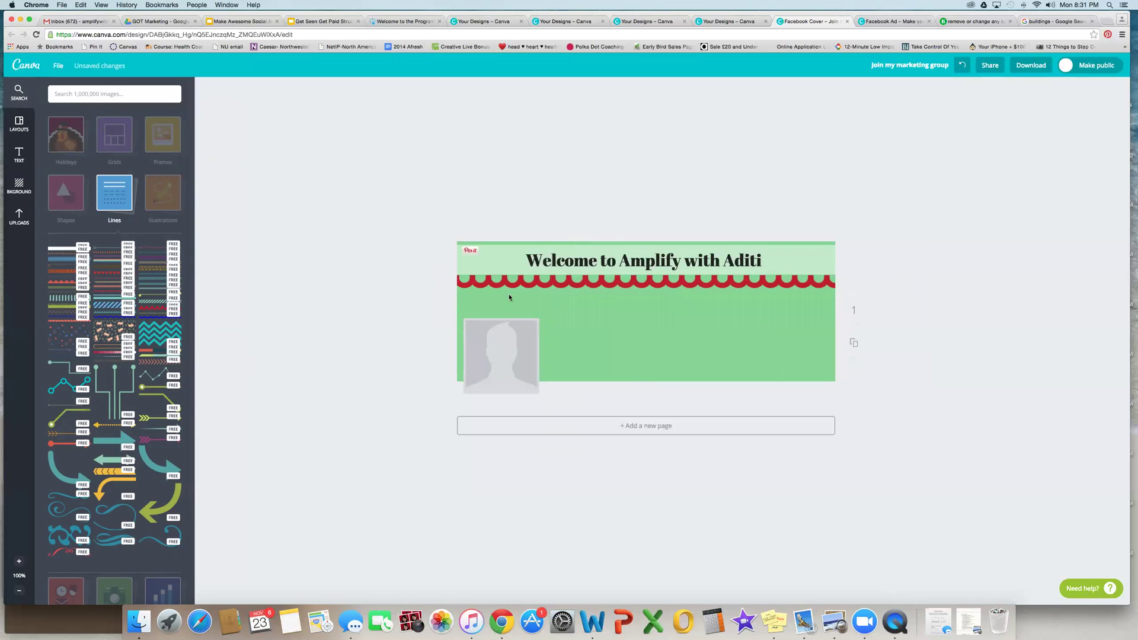
pyautogui.click(522, 283)
pyautogui.press('Delete')
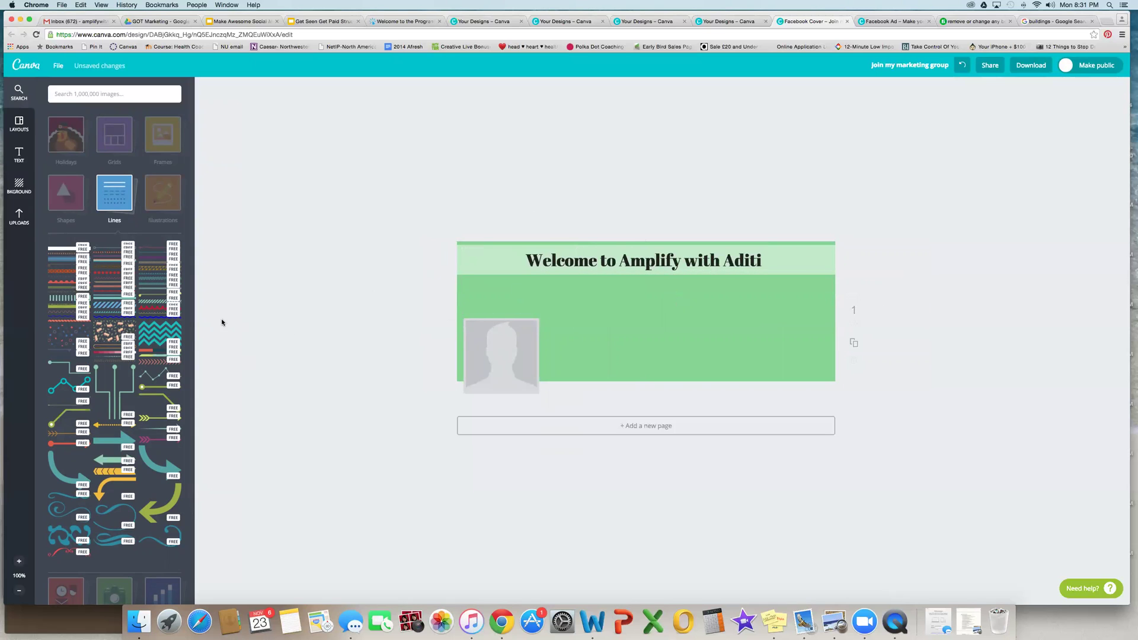
pyautogui.click(148, 252)
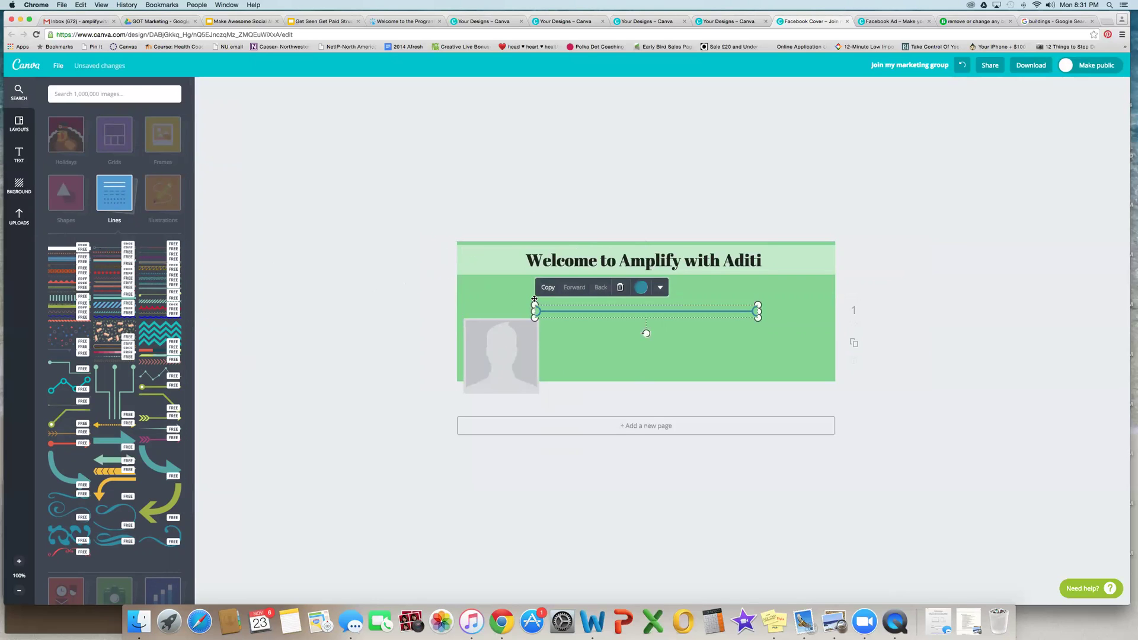
pyautogui.press('Delete')
pyautogui.click(157, 328)
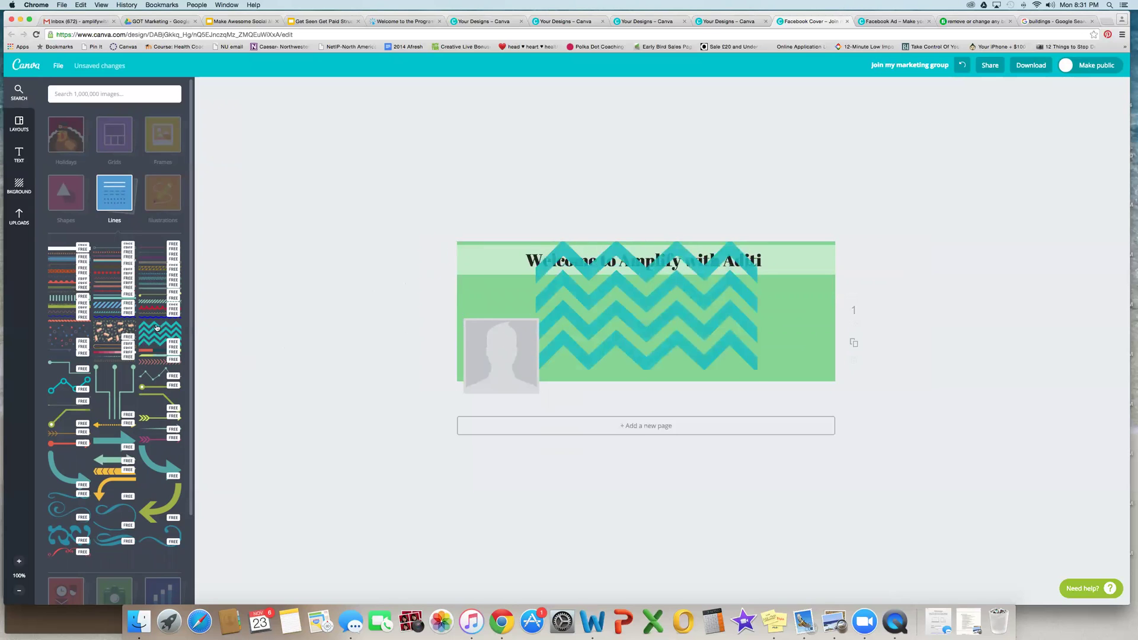
pyautogui.press('Delete')
pyautogui.click(99, 330)
pyautogui.press('Delete')
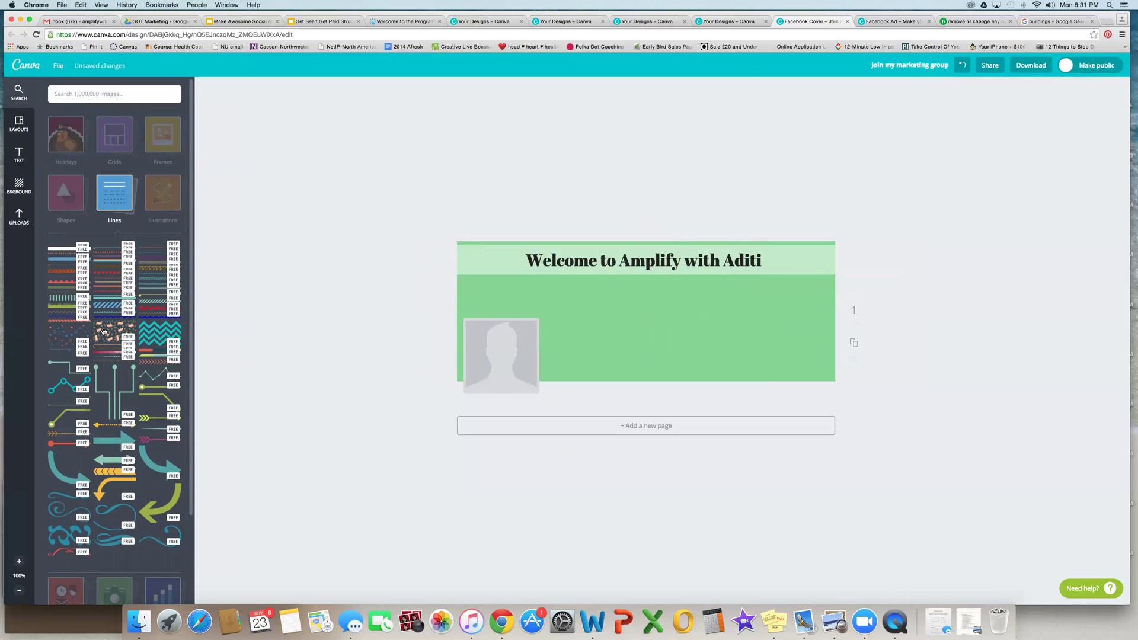
pyautogui.click(52, 341)
pyautogui.moveTo(544, 348); pyautogui.dragTo(465, 352)
pyautogui.moveTo(609, 358); pyautogui.dragTo(1021, 409)
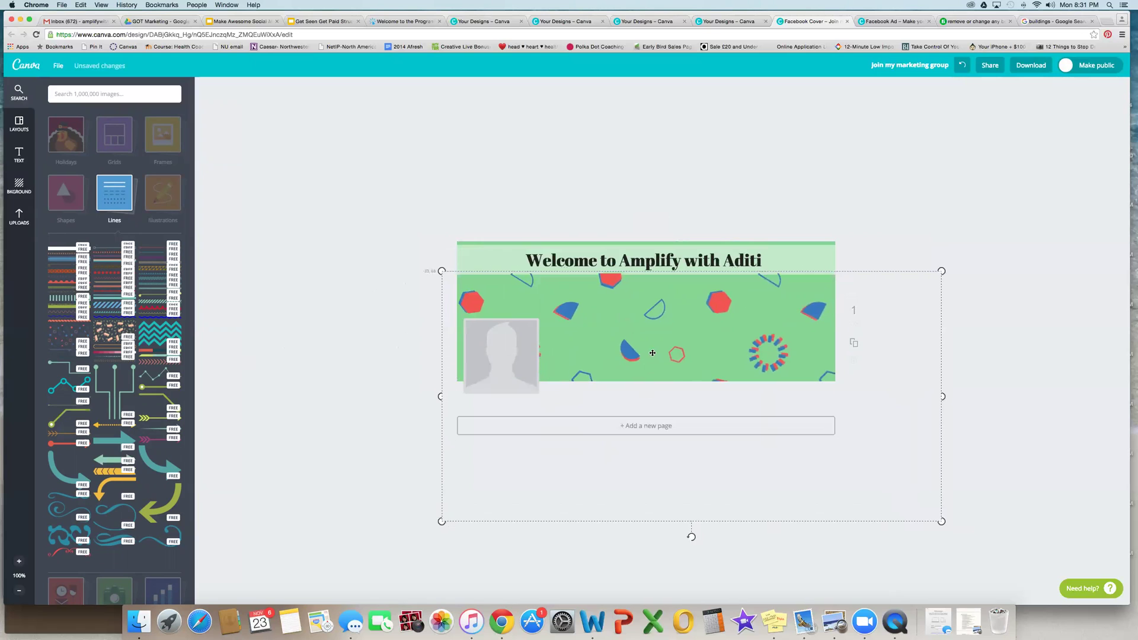
pyautogui.click(415, 303)
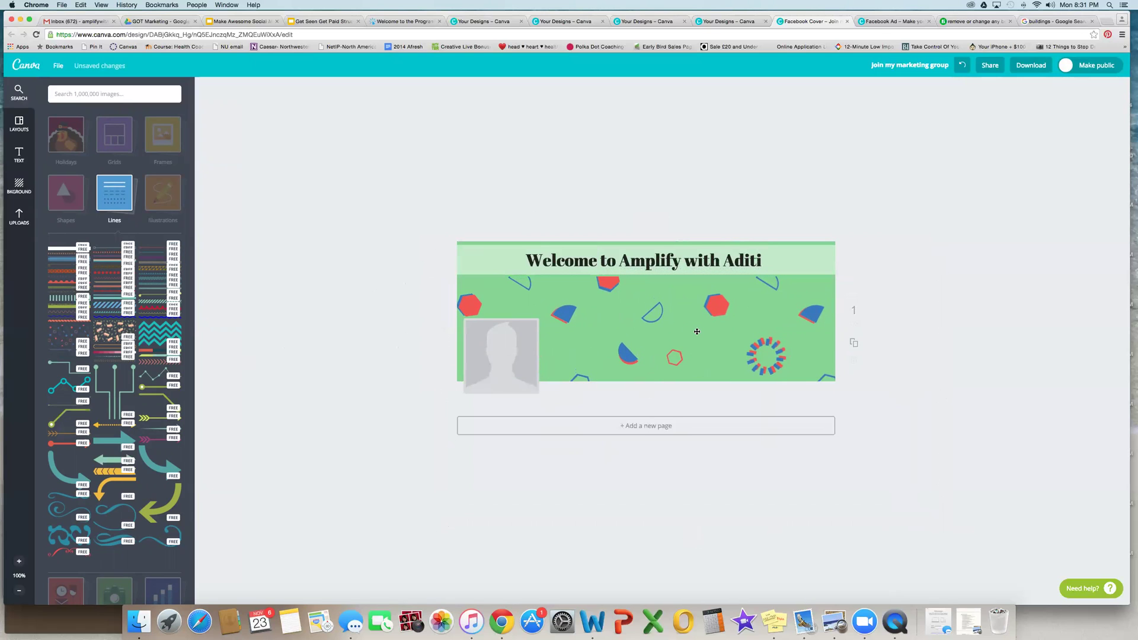
pyautogui.rightClick(652, 336)
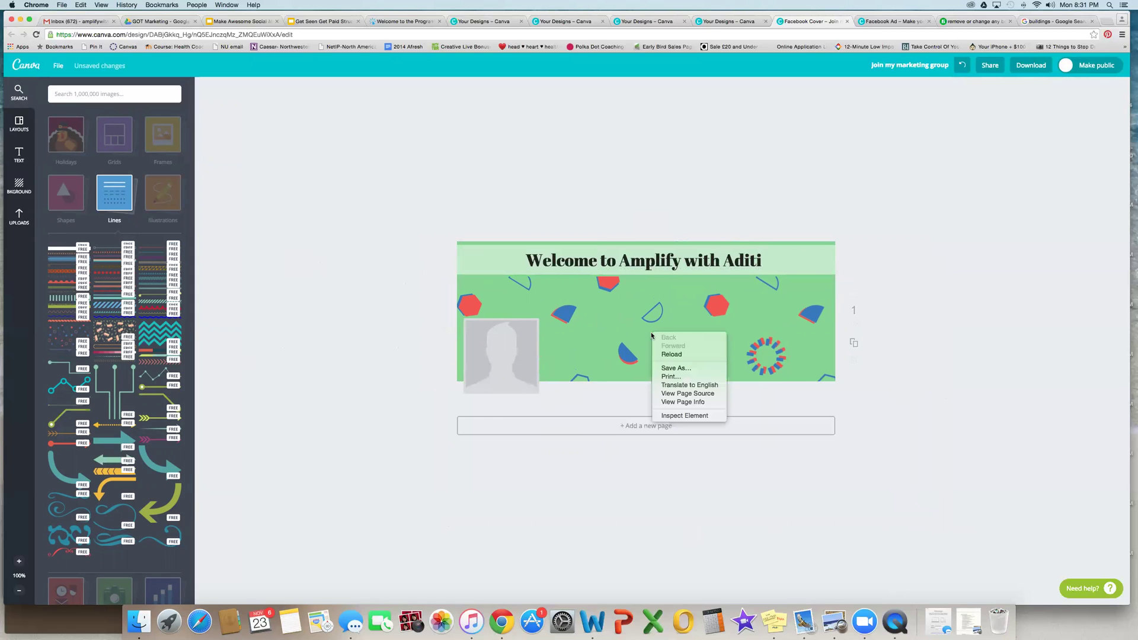
pyautogui.click(605, 325)
pyautogui.click(572, 316)
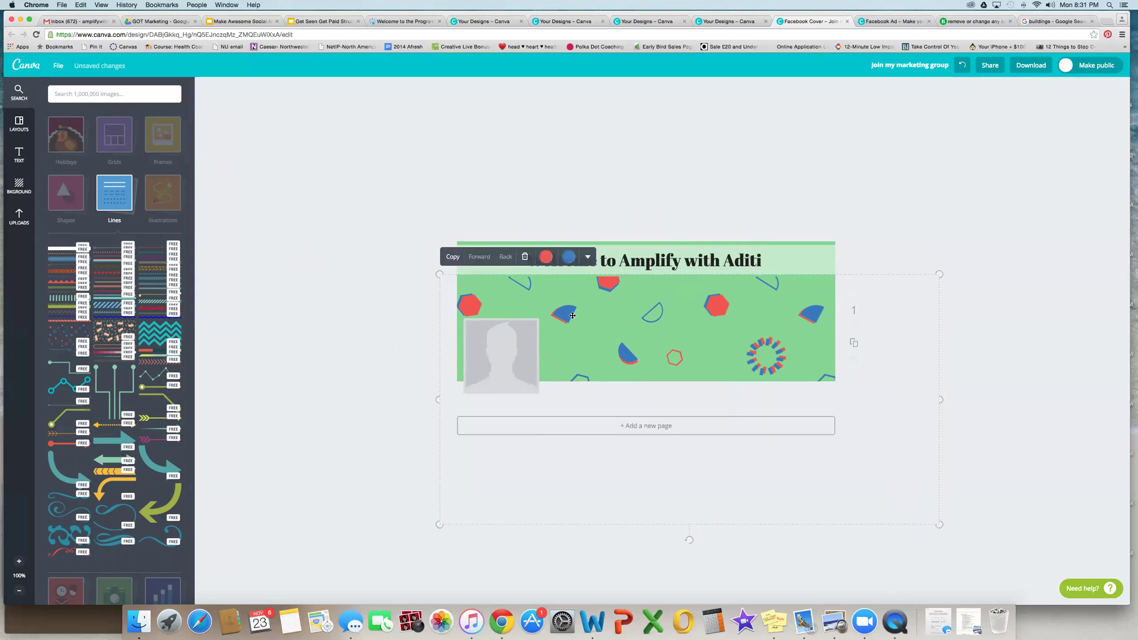
pyautogui.press('Delete')
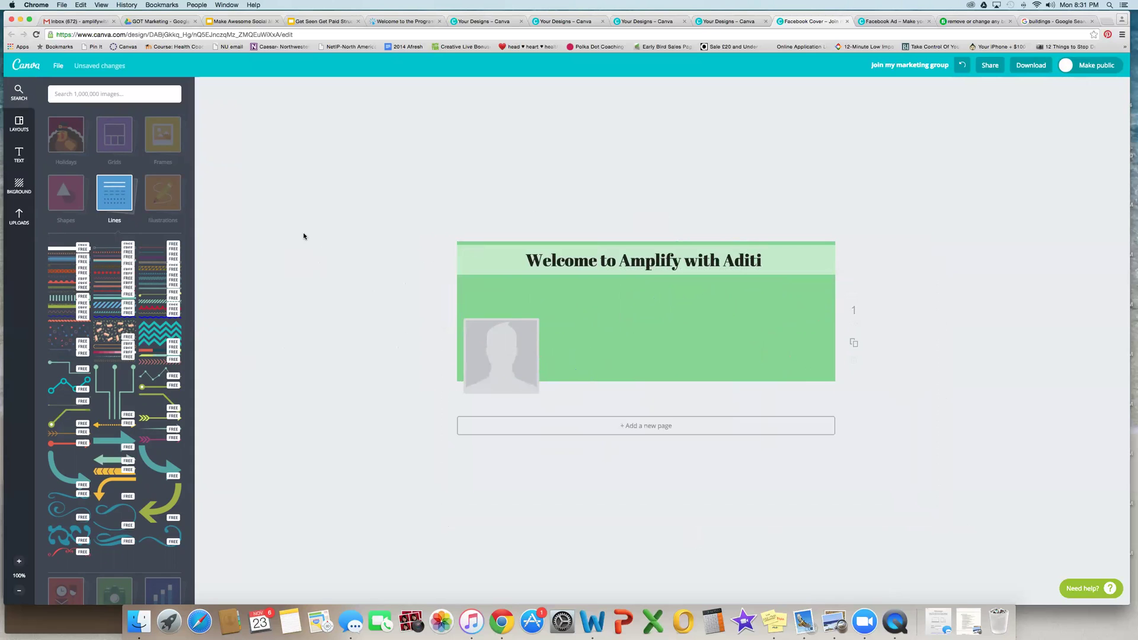
pyautogui.click(169, 148)
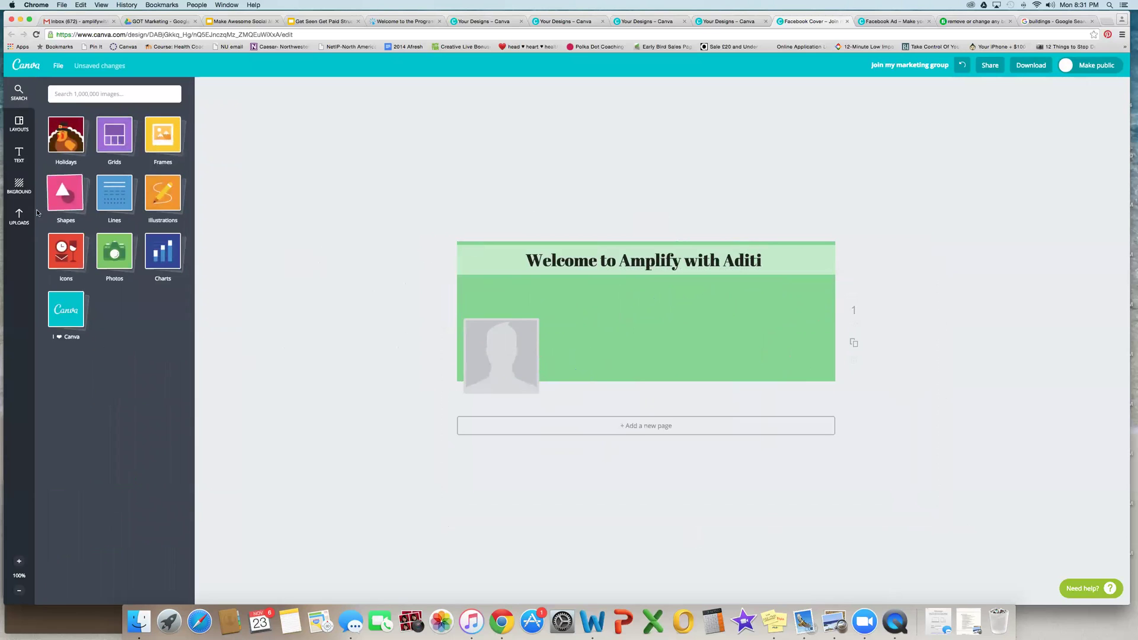
# Step: Add the uploaded arch photo and enlarge and shift it to fill the cover
pyautogui.click(20, 185)
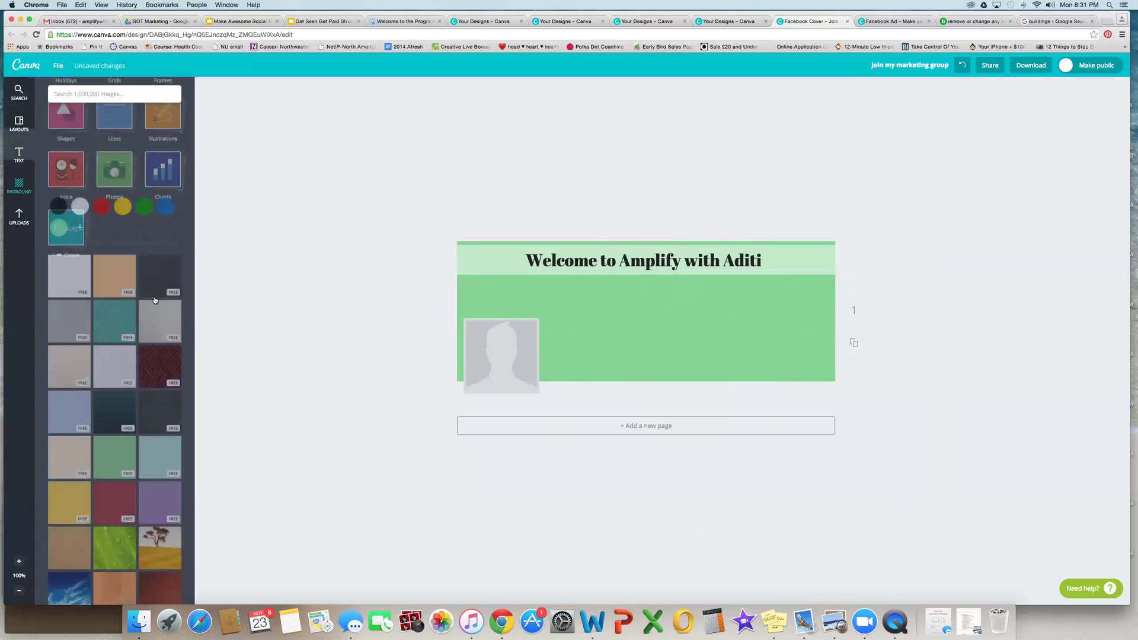
pyautogui.scroll(-10, 140, 285)
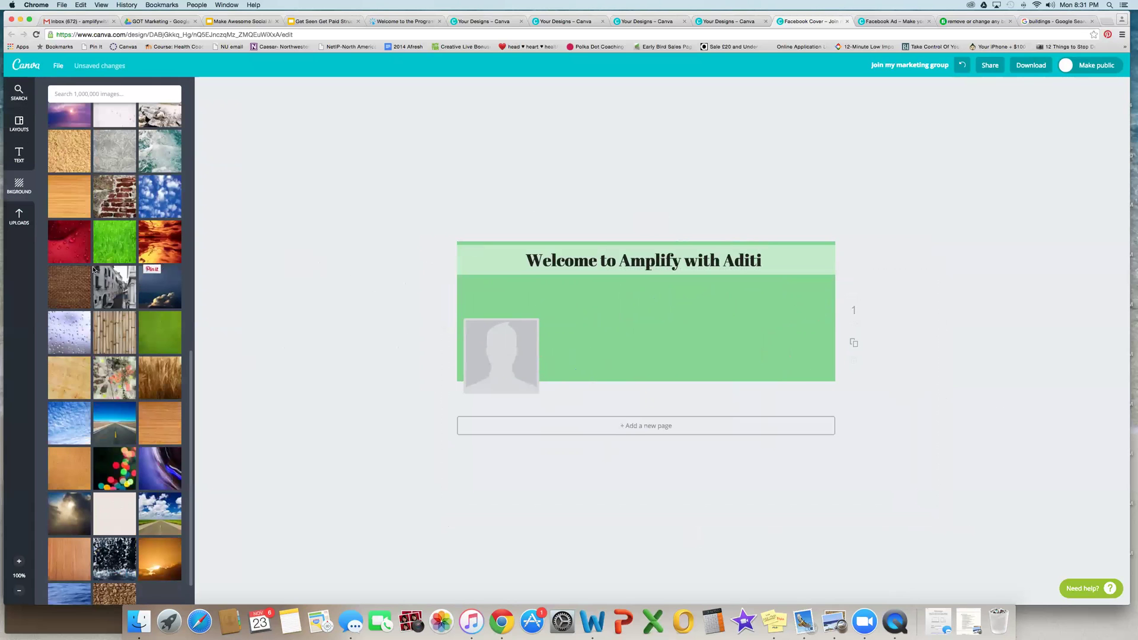
pyautogui.click(25, 221)
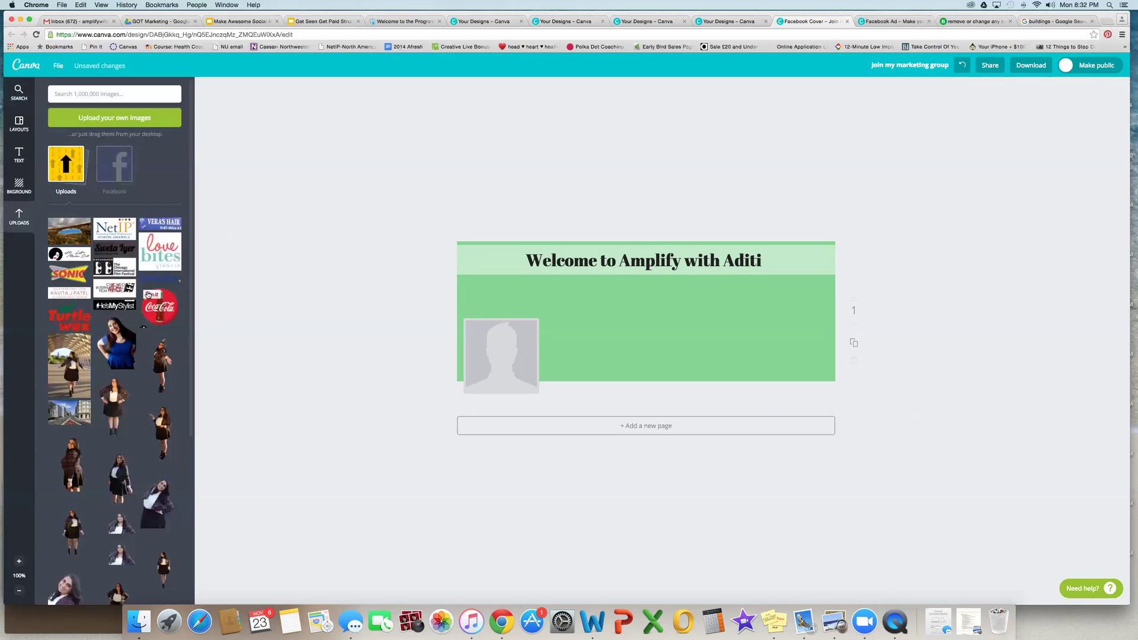
pyautogui.scroll(-2, 76, 237)
pyautogui.click(72, 200)
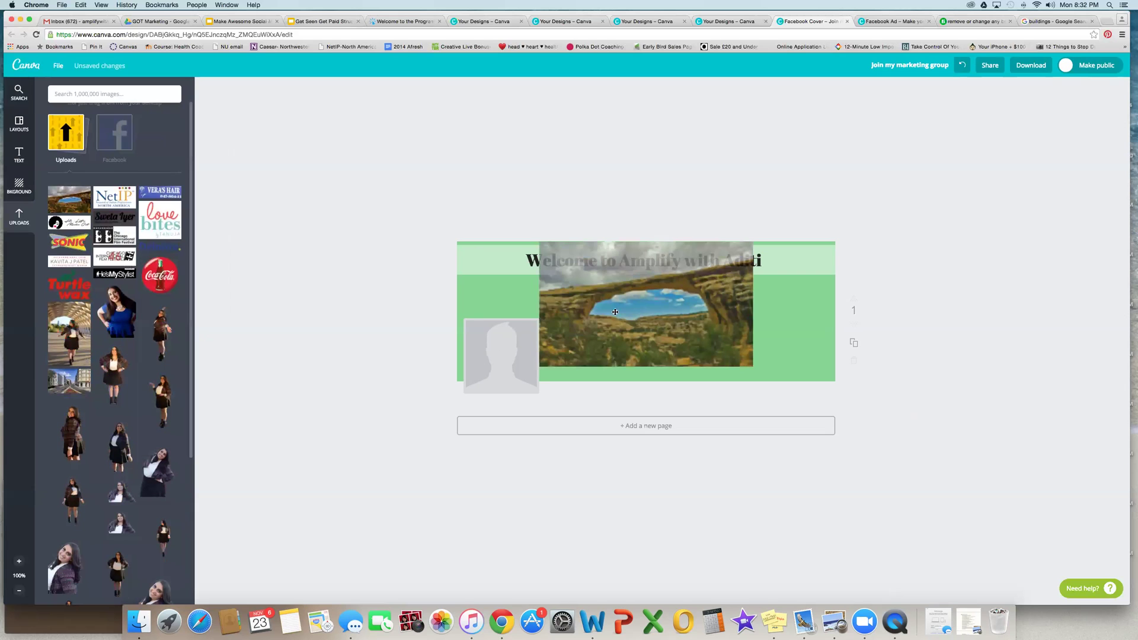
pyautogui.moveTo(759, 253); pyautogui.dragTo(932, 245)
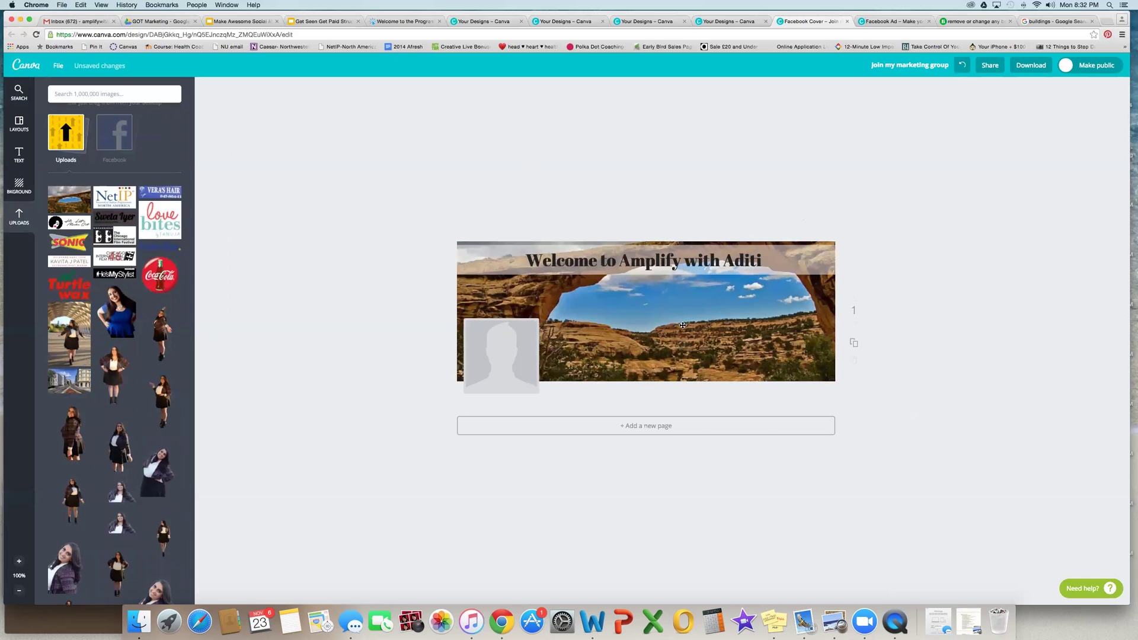
pyautogui.click(679, 328)
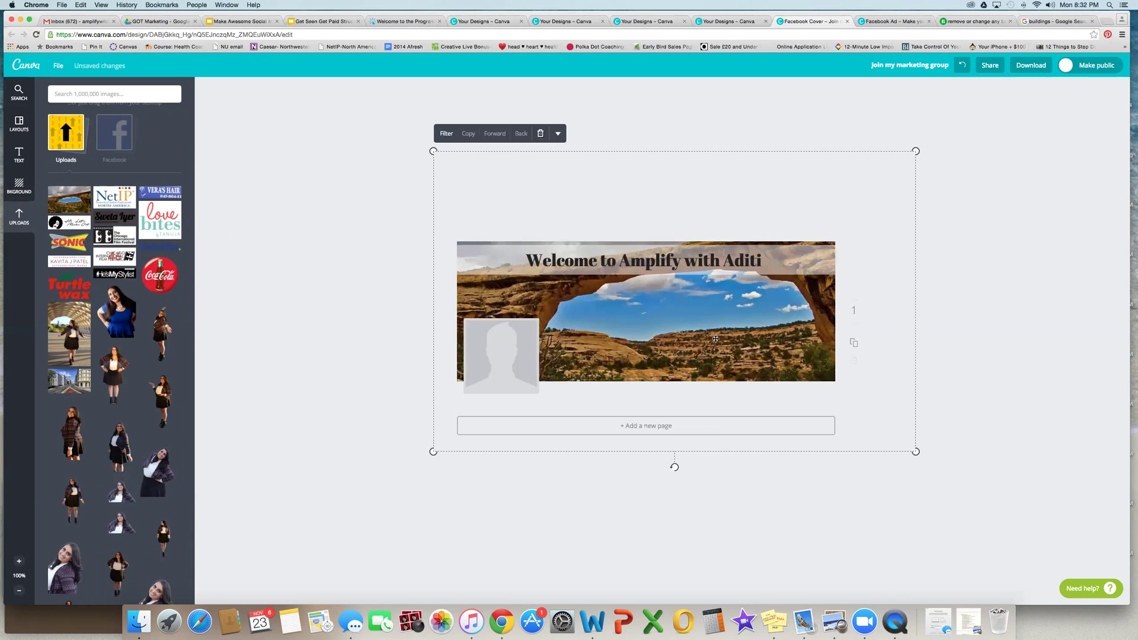
pyautogui.moveTo(715, 332)
pyautogui.mouseDown()
pyautogui.moveTo(715, 360)
pyautogui.moveTo(724, 345)
pyautogui.mouseUp()
pyautogui.click(389, 266)
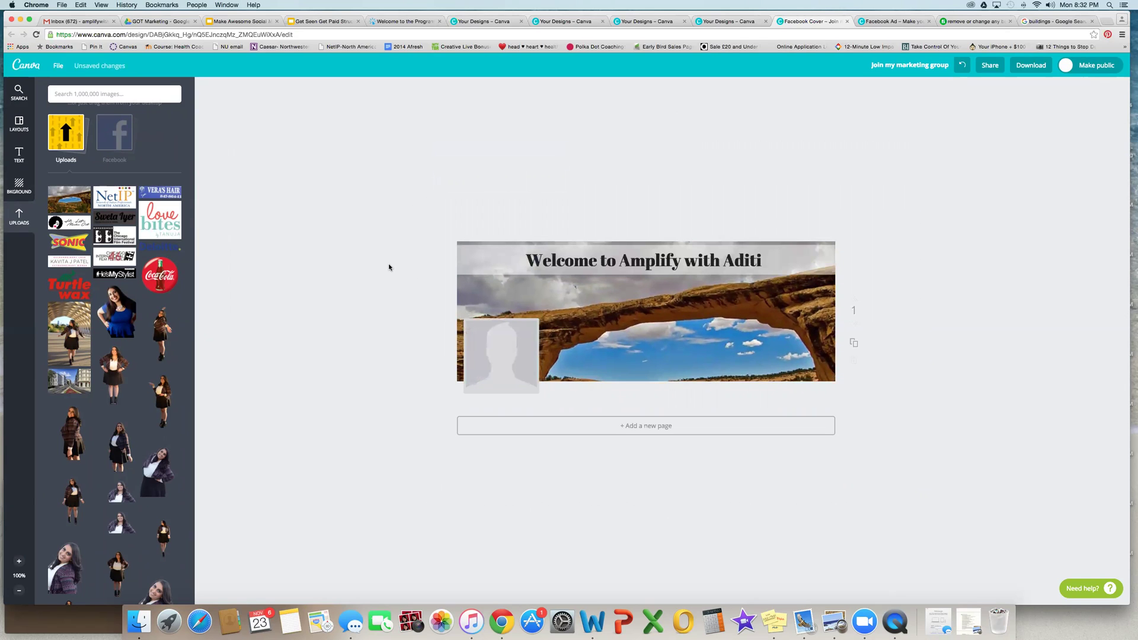
# Step: Remove an accidentally added Turtle Wax logo, then leave the editor for the designs list
pyautogui.click(67, 287)
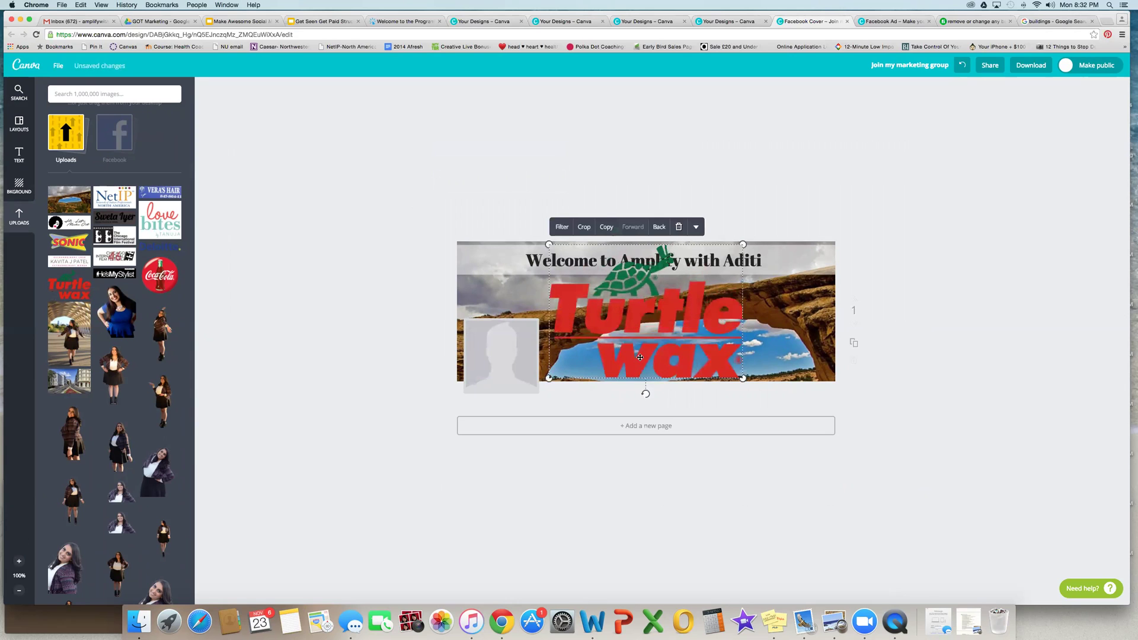
pyautogui.press('Delete')
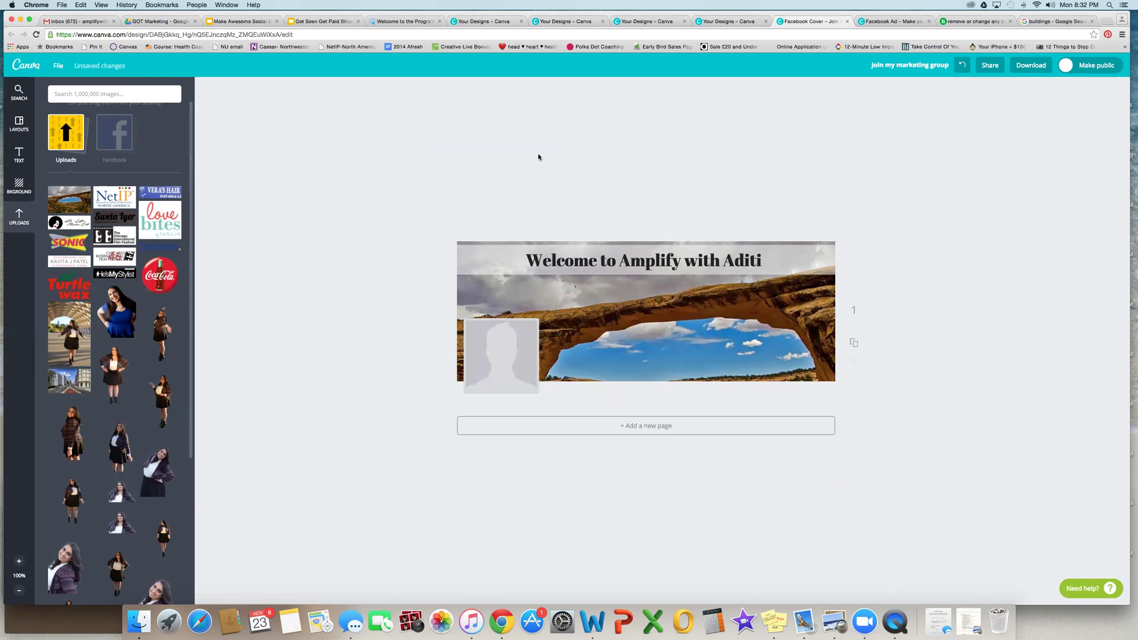
pyautogui.click(16, 69)
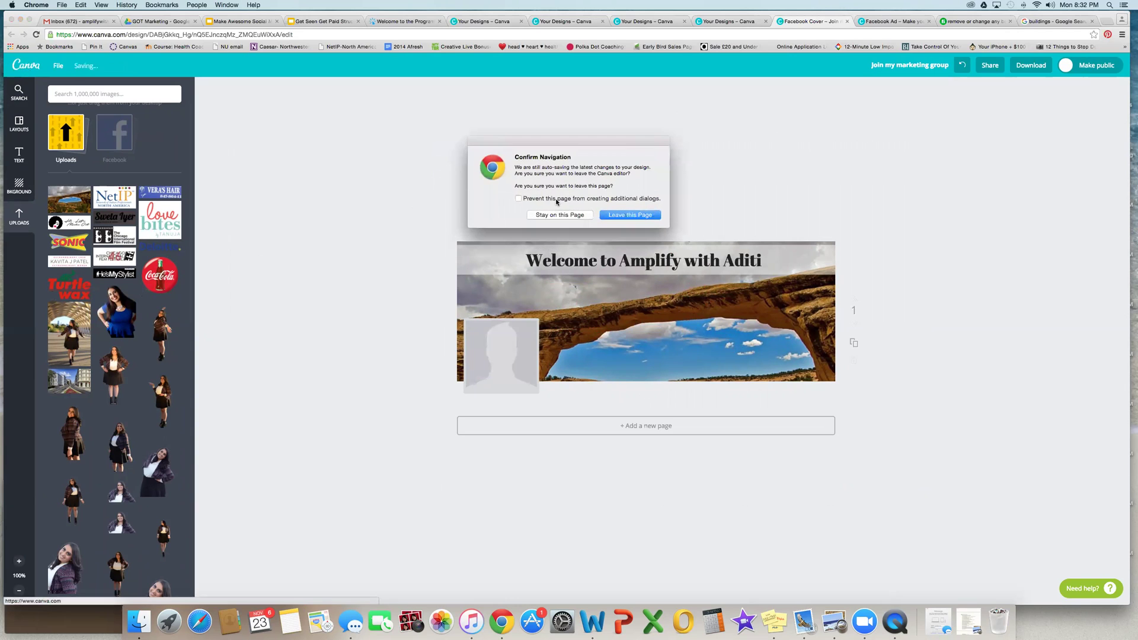
pyautogui.click(625, 215)
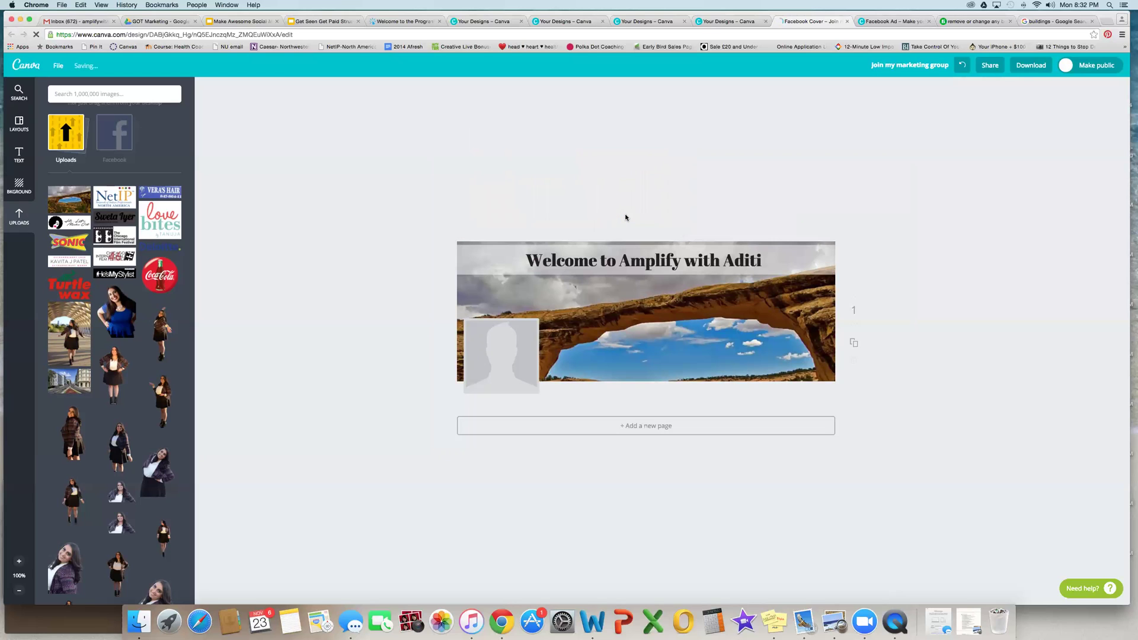
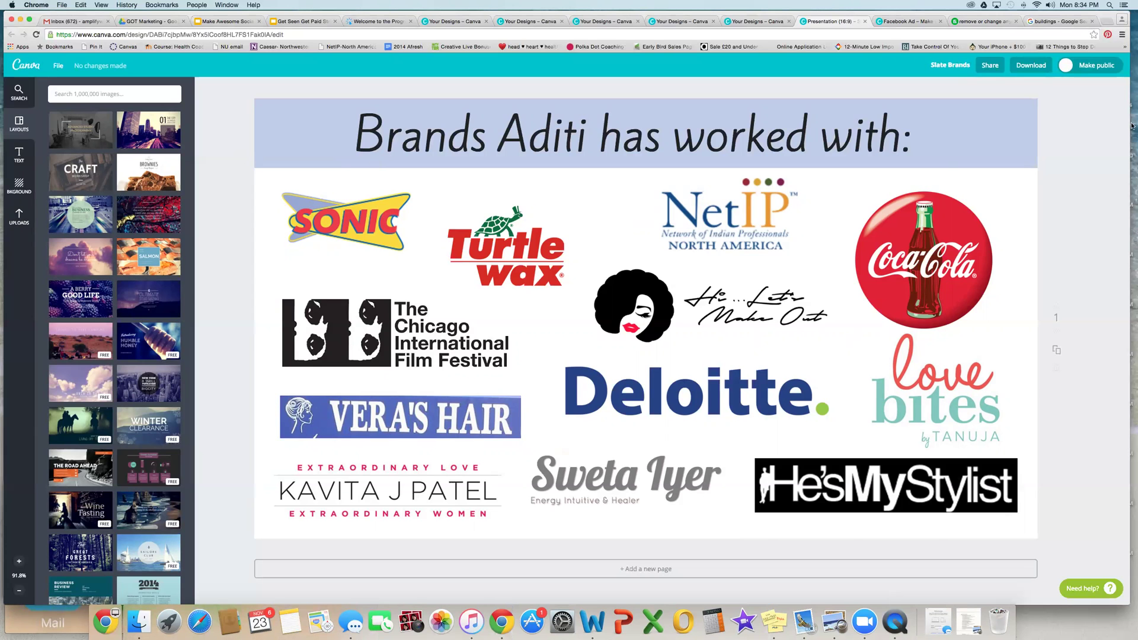
# Step: Switch to the Google Images tab and load facebook.com there instead
pyautogui.click(1043, 22)
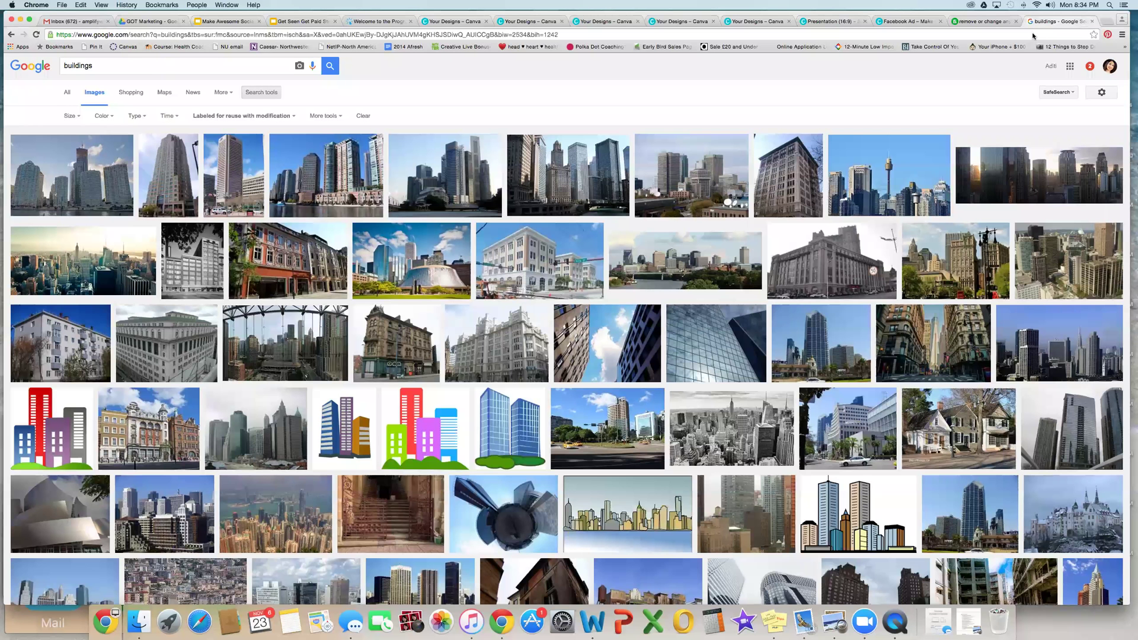
pyautogui.press('super+l')
pyautogui.write('facebook.com')
pyautogui.press('Return')
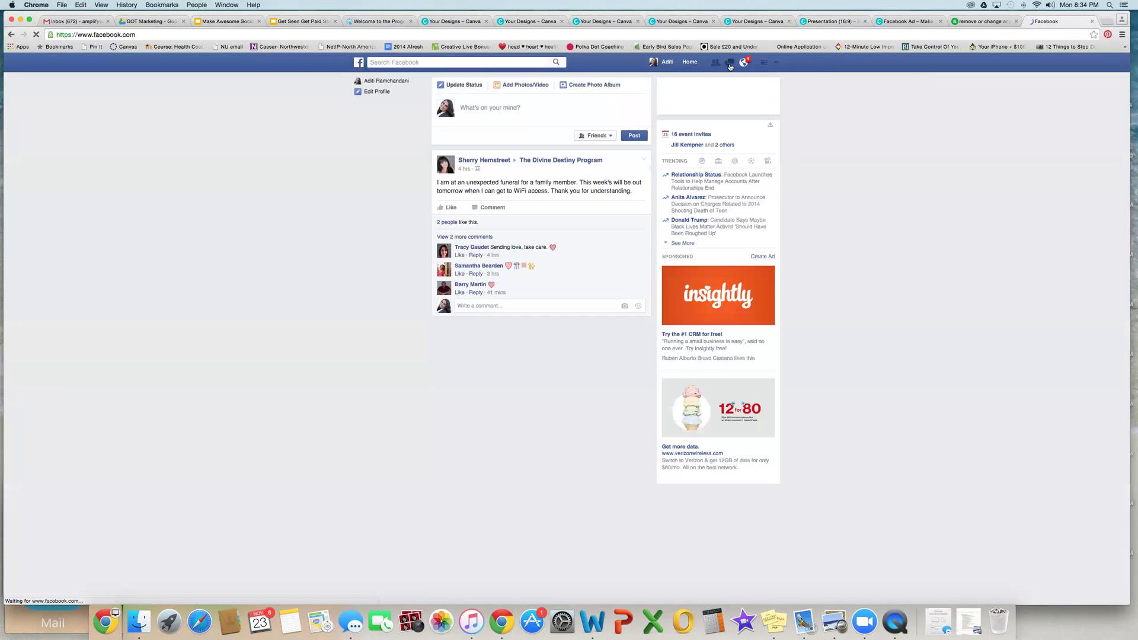
# Step: Open the slate.adobe.com link shared in the recent Facebook message conversation
pyautogui.click(729, 63)
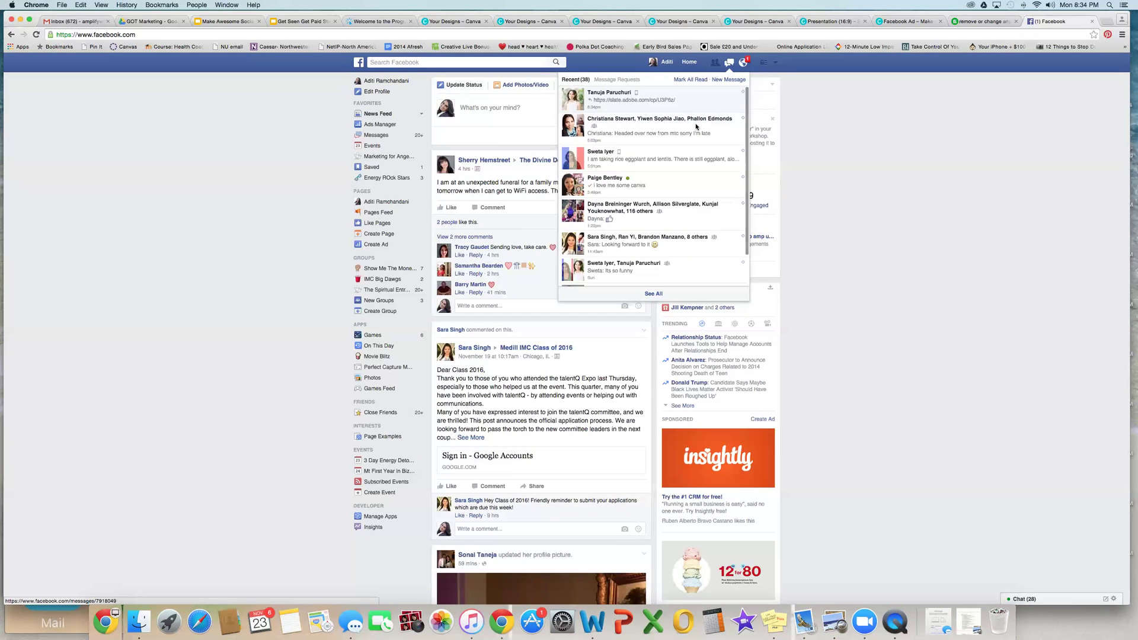
pyautogui.click(675, 101)
pyautogui.click(898, 500)
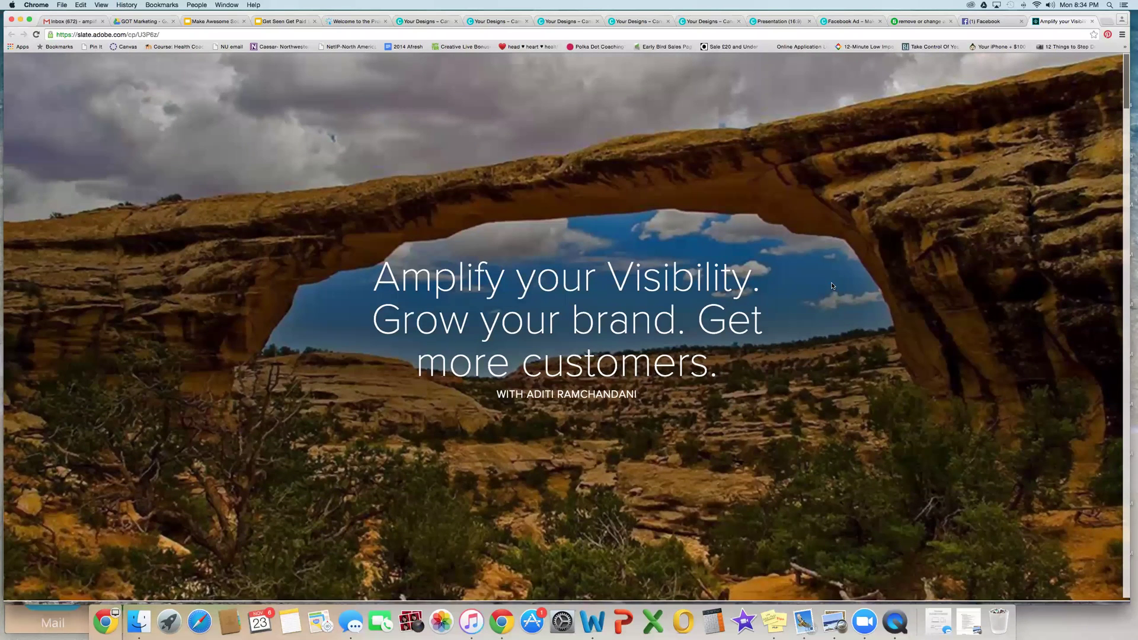
# Step: Scroll the Amplify your Visibility story down to the specializations, then show Canva's full design-type list
pyautogui.scroll(-10, 831, 285)
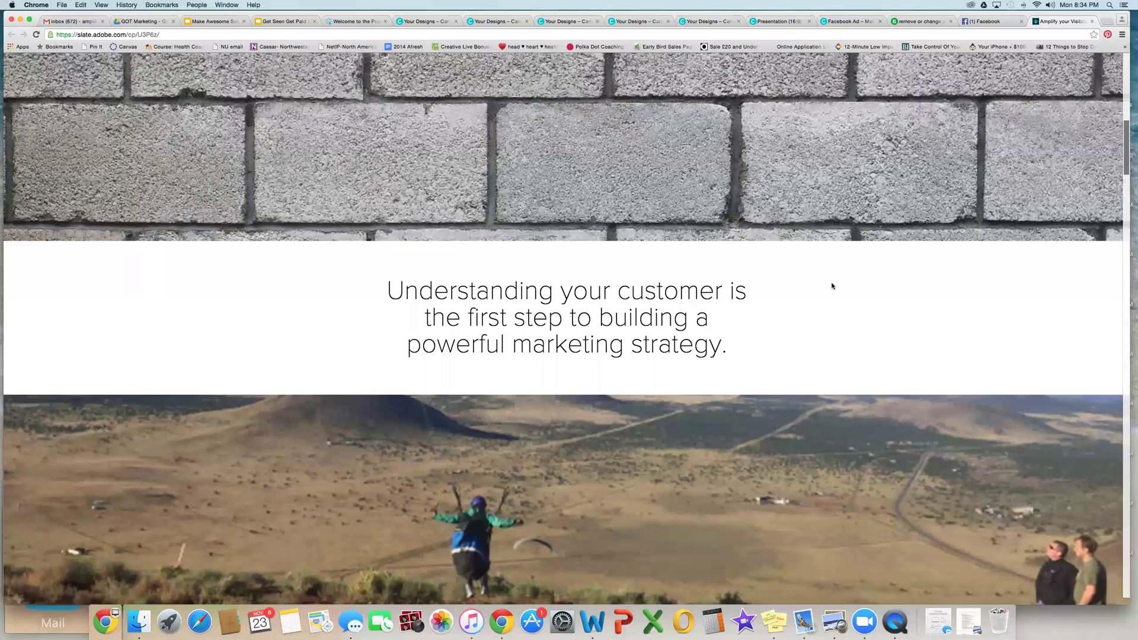
pyautogui.scroll(-15, 831, 286)
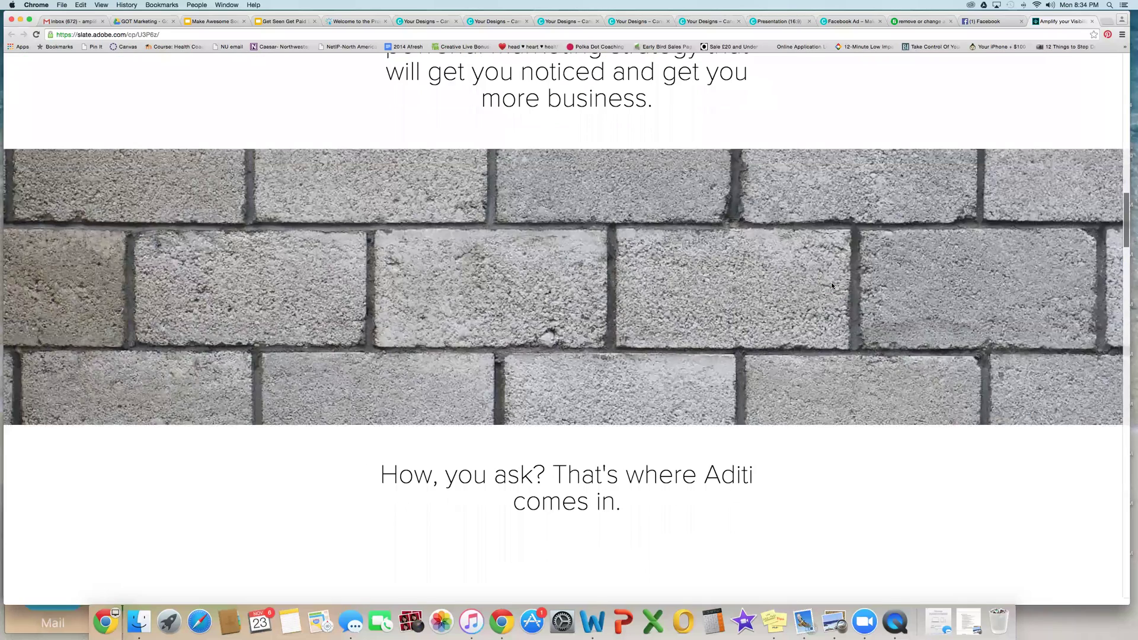
pyautogui.scroll(-7, 831, 286)
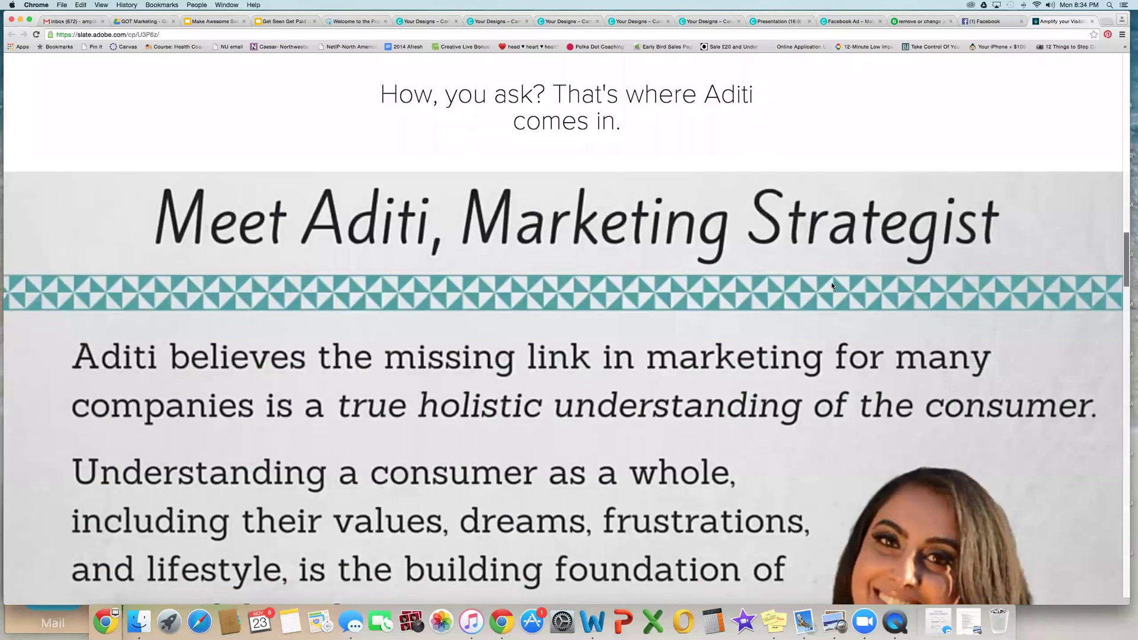
pyautogui.scroll(-1, 831, 286)
pyautogui.scroll(-4, 831, 286)
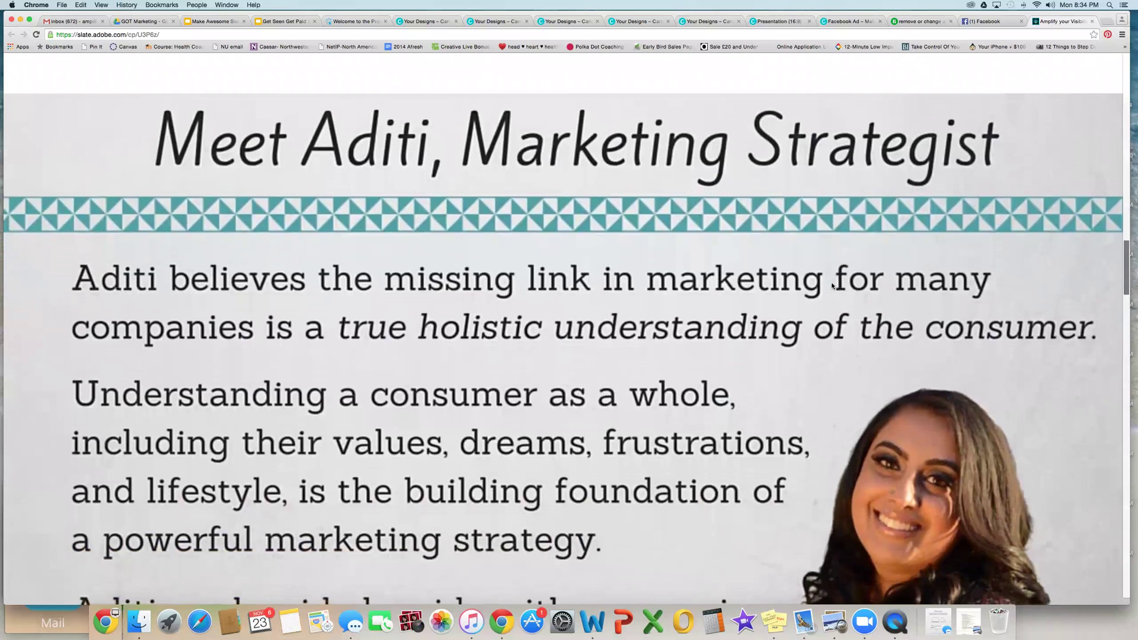
pyautogui.scroll(-8, 832, 286)
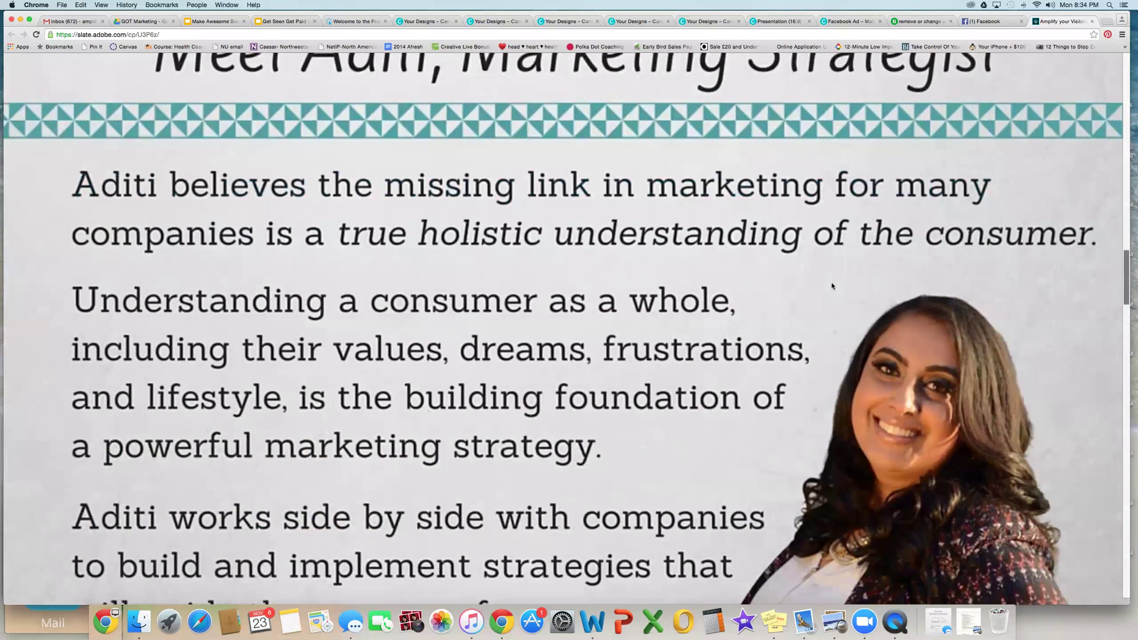
pyautogui.scroll(1, 831, 286)
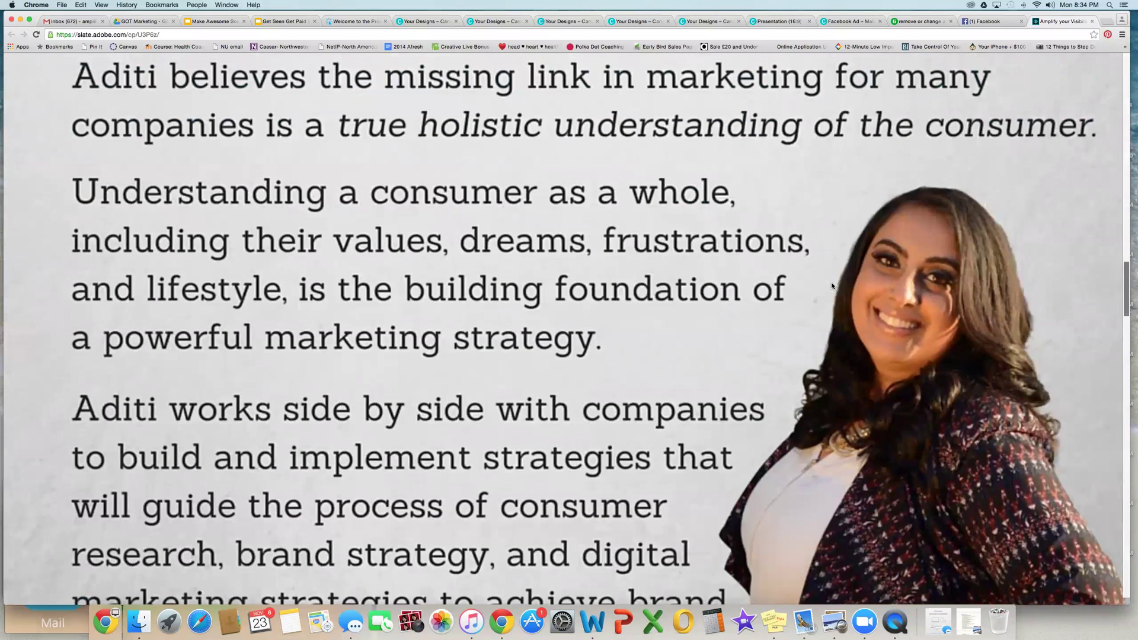
pyautogui.scroll(-12, 831, 285)
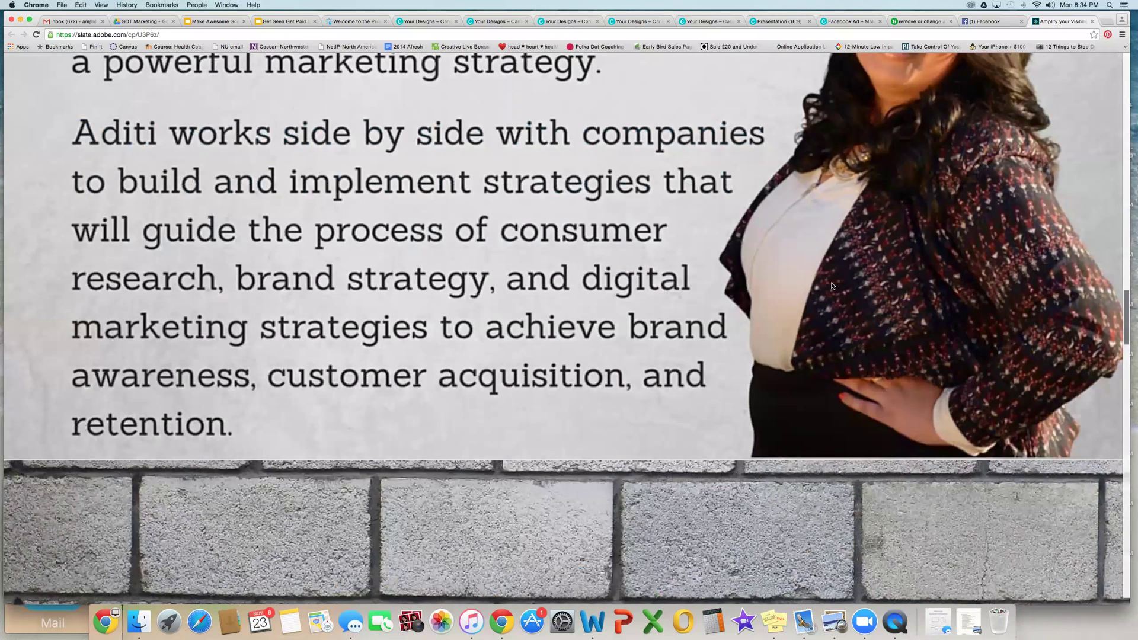
pyautogui.scroll(-15, 832, 285)
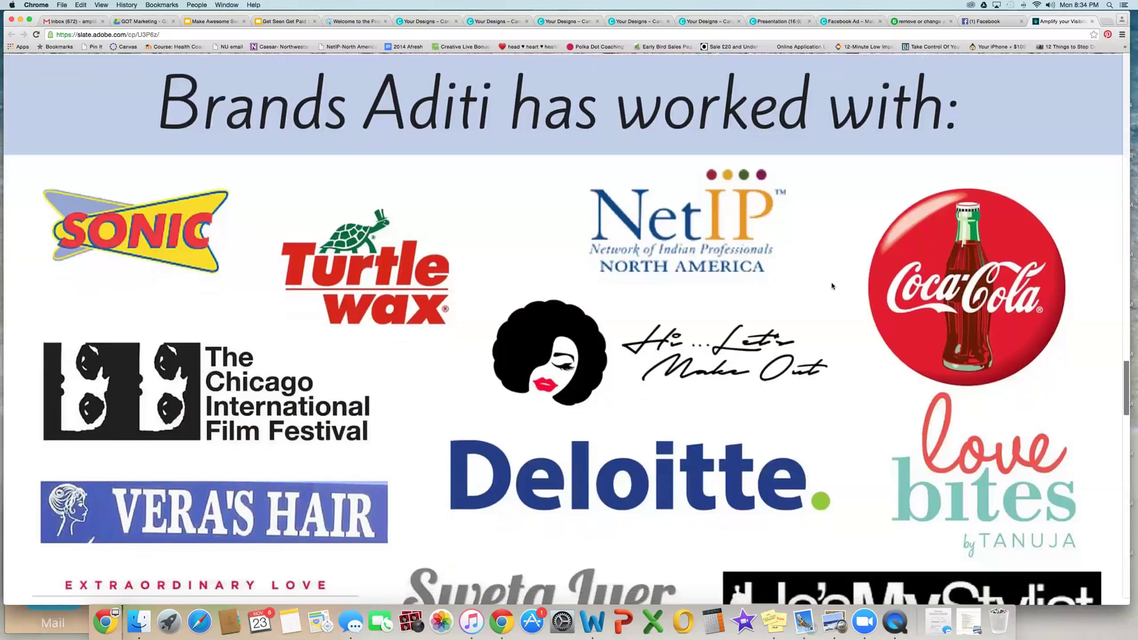
pyautogui.scroll(-20, 831, 286)
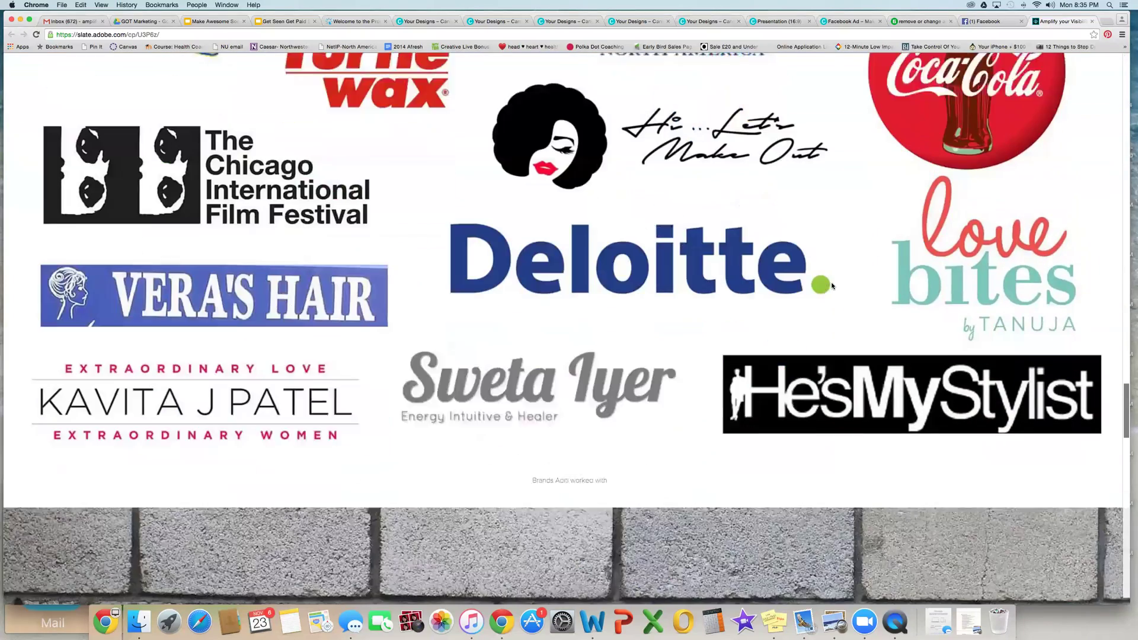
pyautogui.scroll(-1, 832, 285)
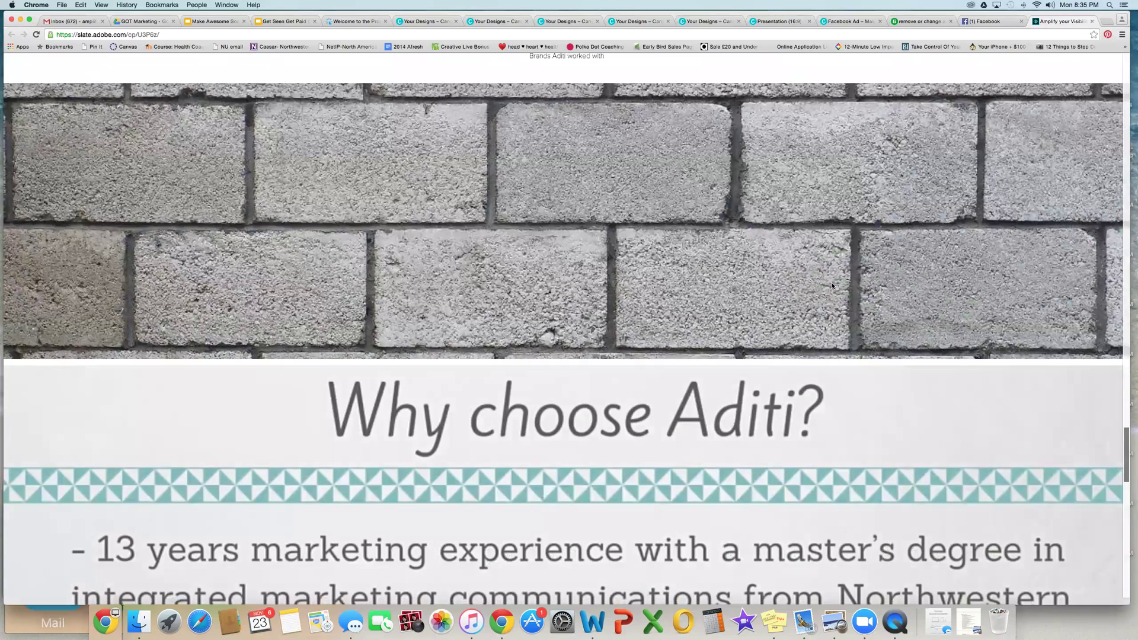
pyautogui.scroll(-10, 832, 285)
pyautogui.scroll(-3, 832, 286)
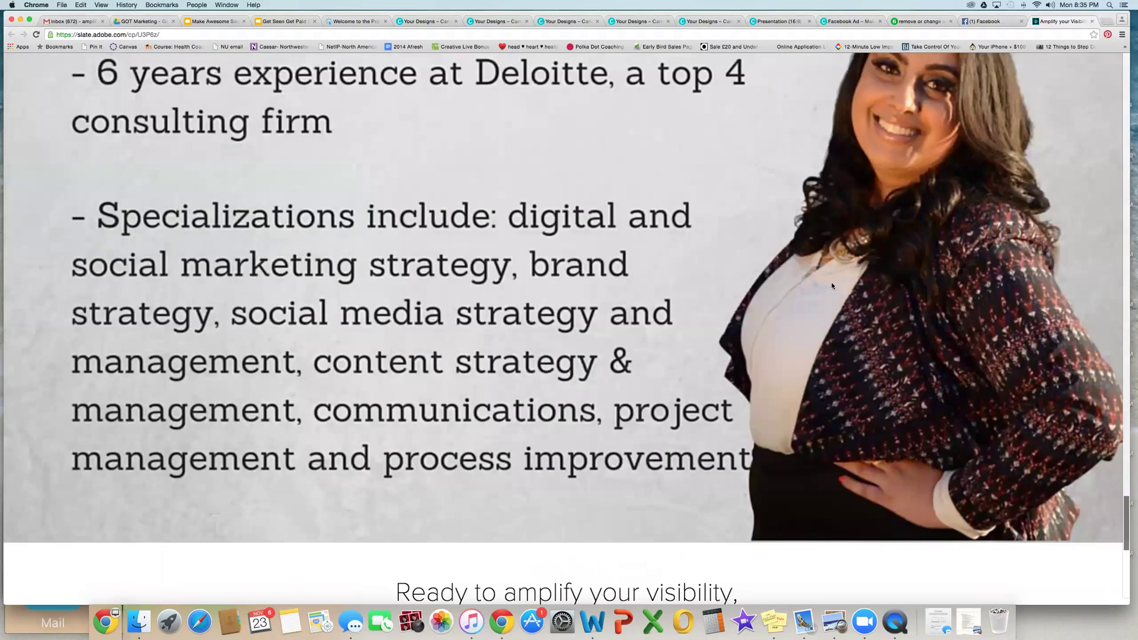
pyautogui.scroll(20, 831, 286)
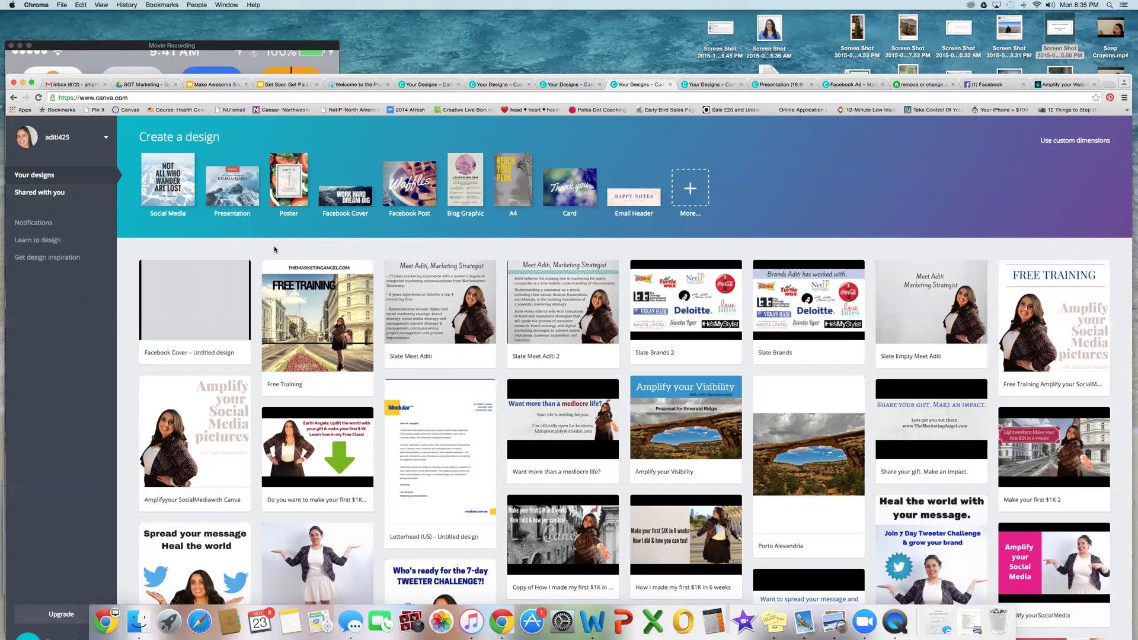
pyautogui.click(673, 190)
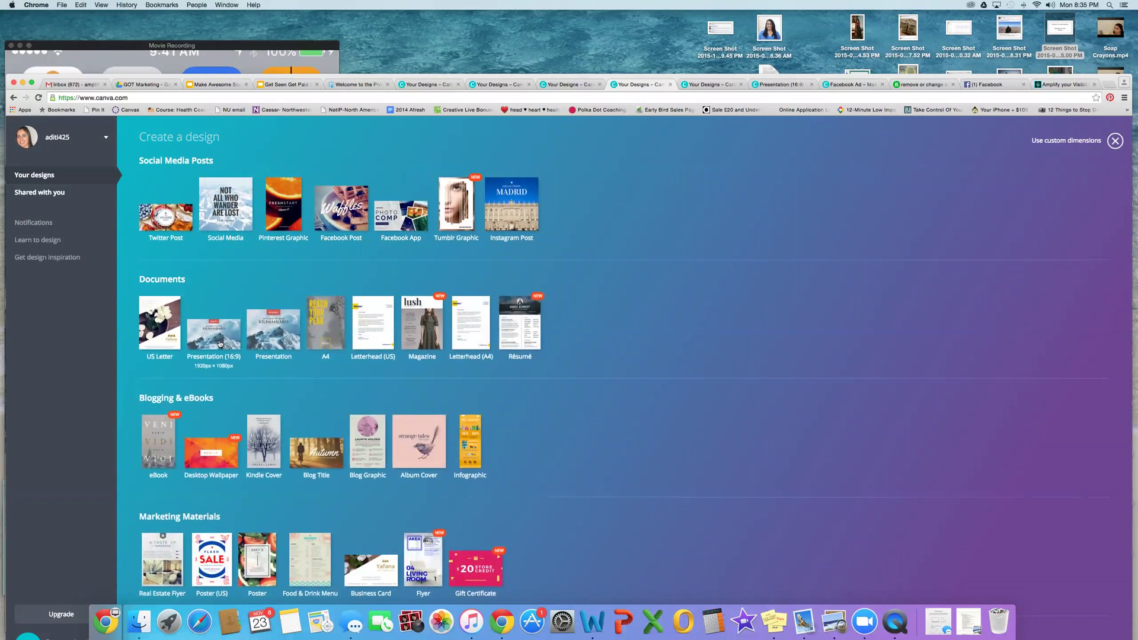
# Step: Create a new blank US Letter design and maximize the browser window
pyautogui.click(165, 328)
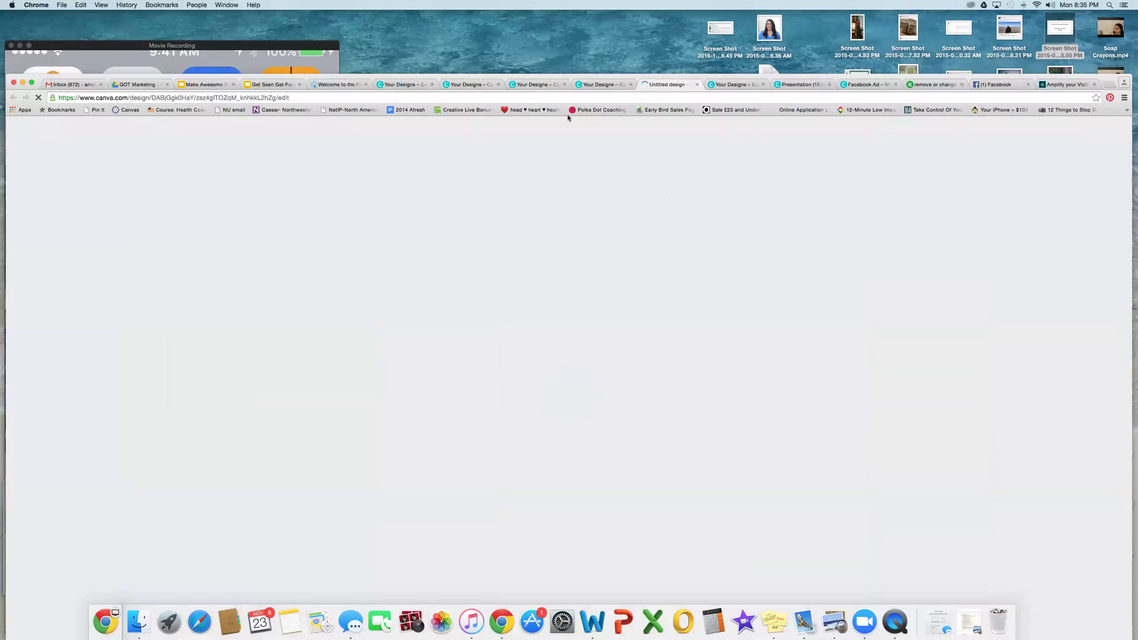
pyautogui.doubleClick(441, 77)
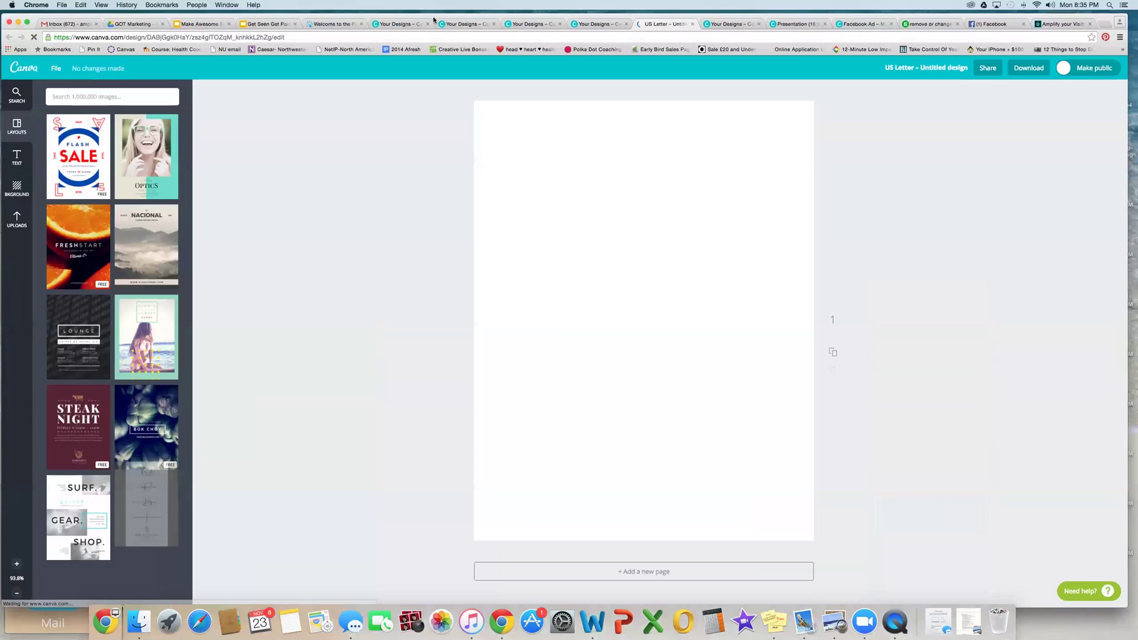
# Step: Apply the Flowers Are Forever flower store layout and select its headline
pyautogui.scroll(-5, 138, 269)
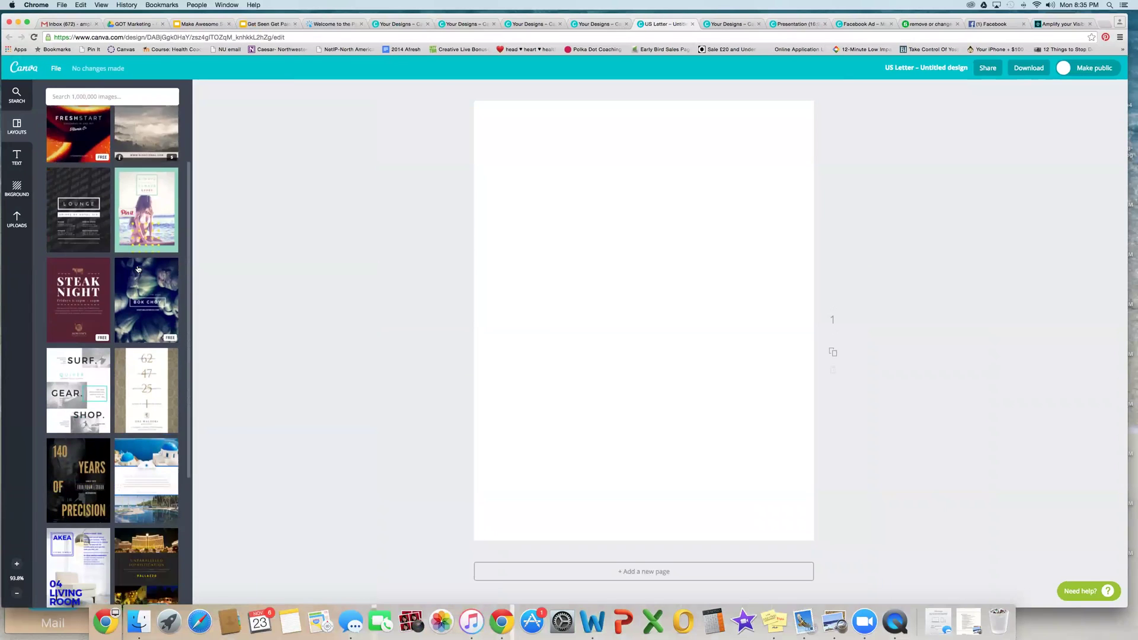
pyautogui.scroll(-10, 138, 270)
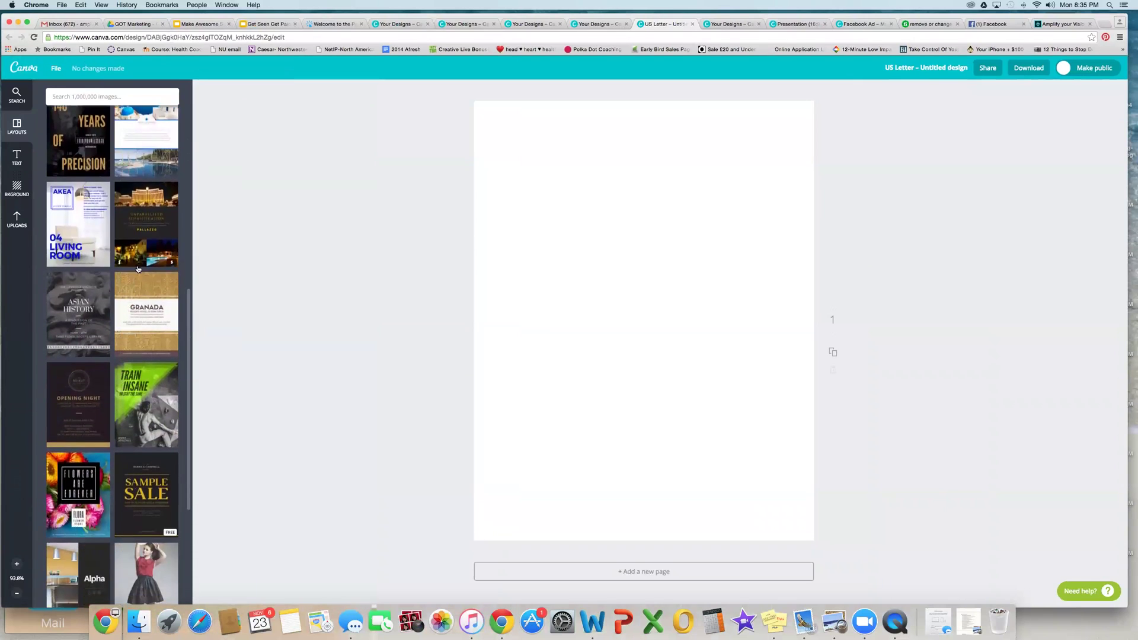
pyautogui.scroll(-5, 138, 270)
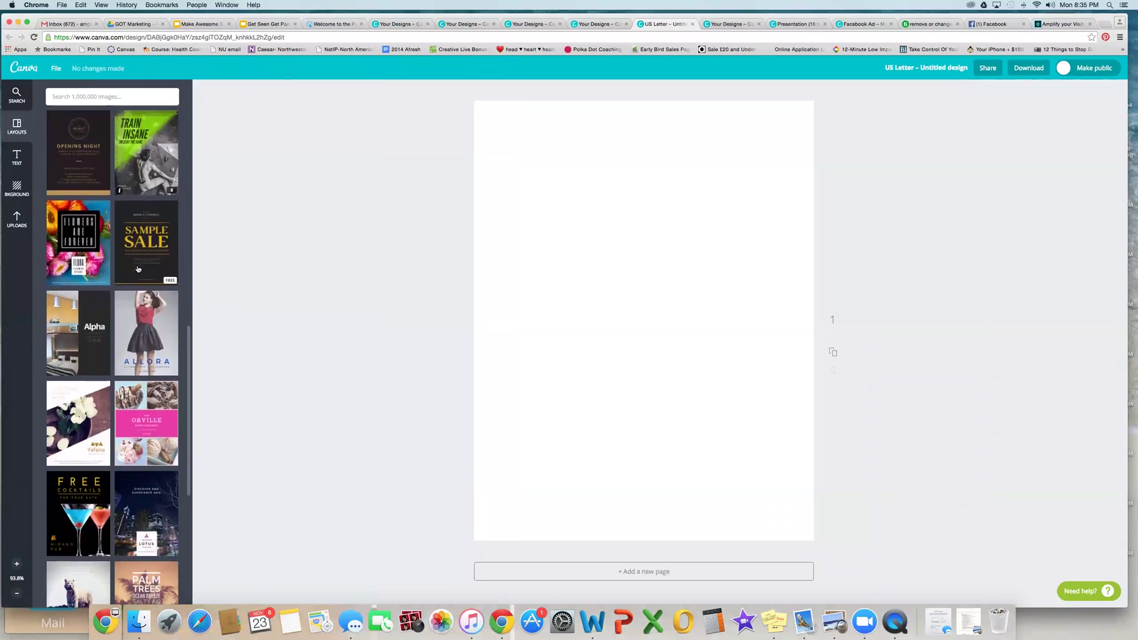
pyautogui.click(86, 245)
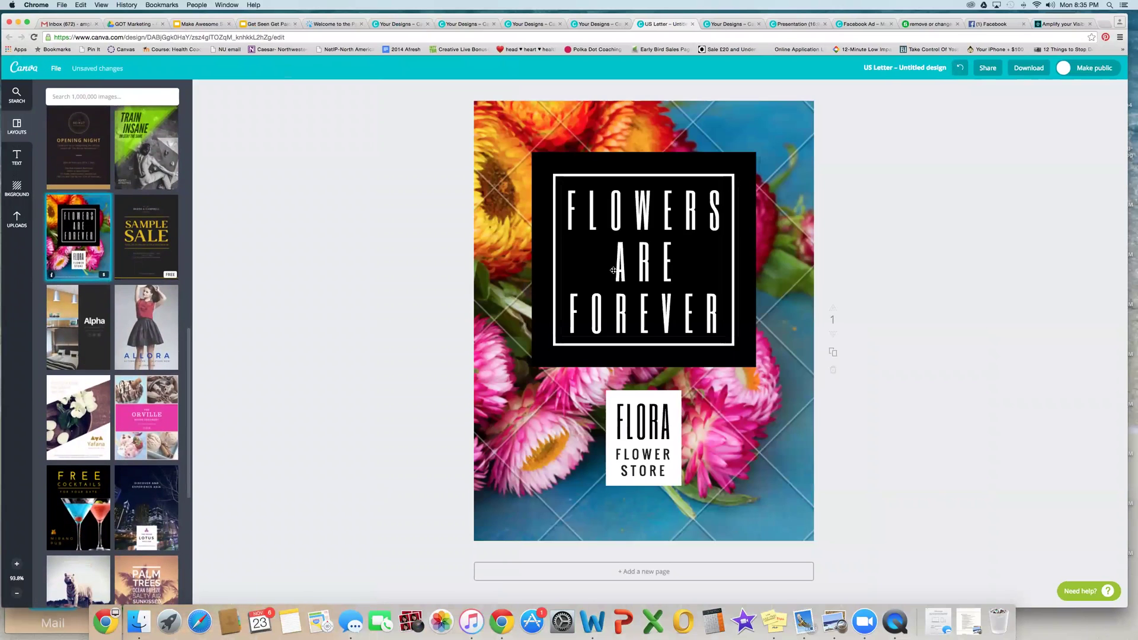
pyautogui.click(702, 320)
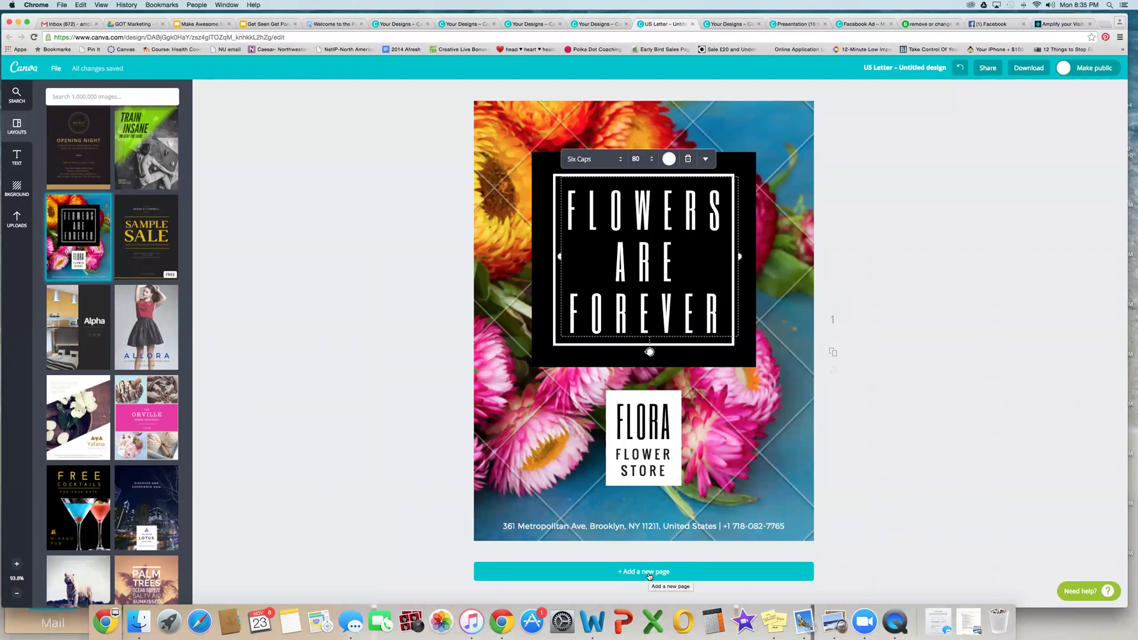
# Step: Add a second page carrying the Burns & Campbell Sample Sale template
pyautogui.click(649, 574)
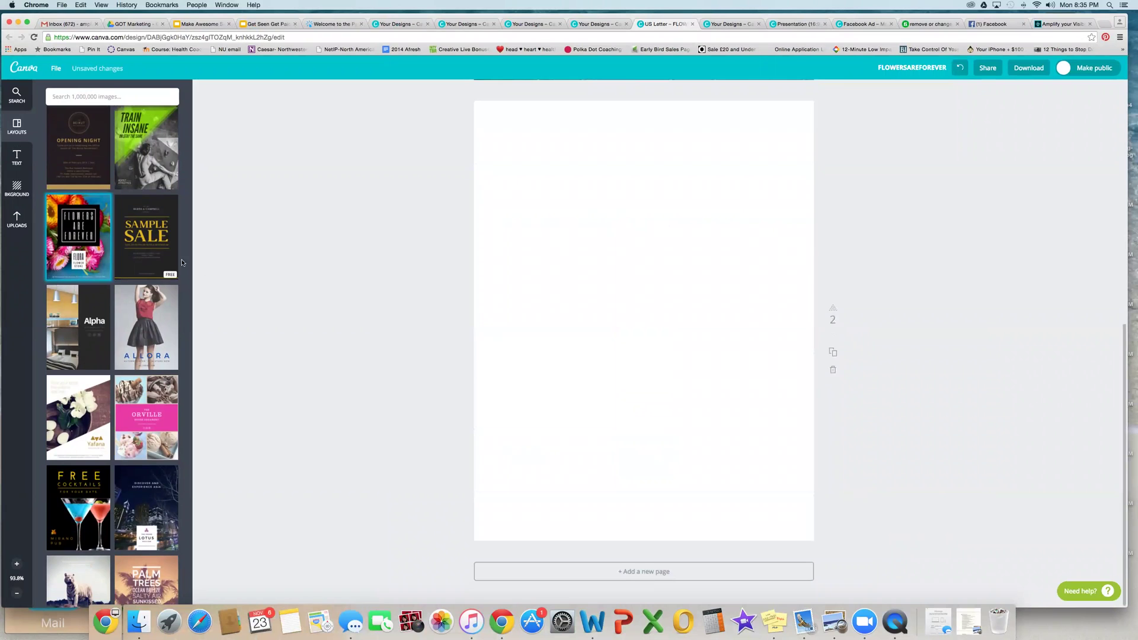
pyautogui.click(153, 247)
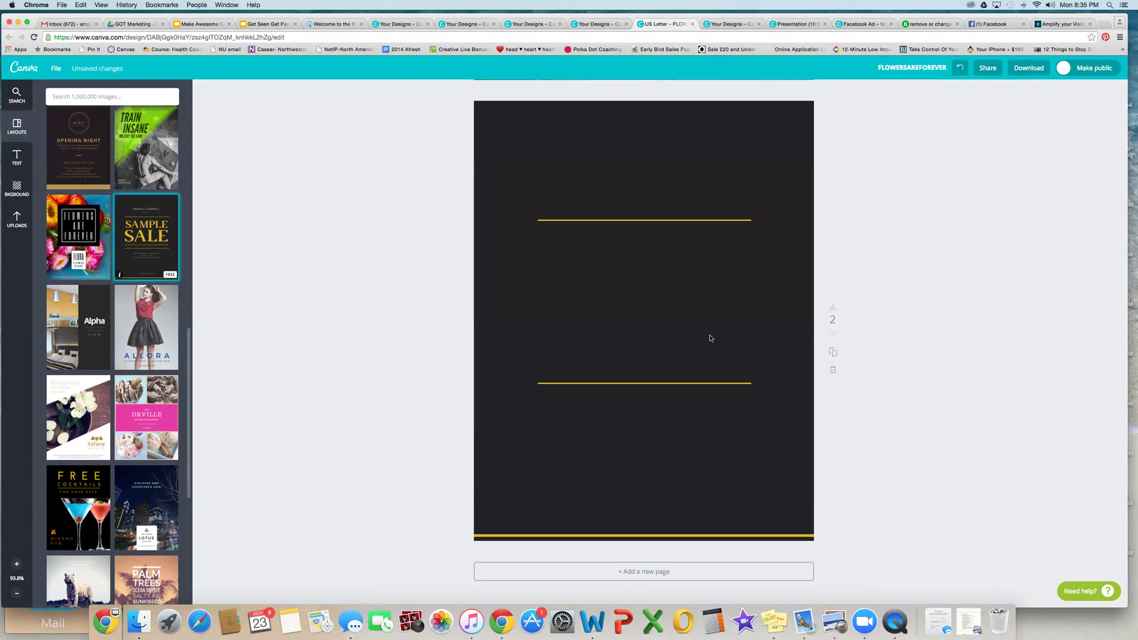
pyautogui.scroll(8, 881, 363)
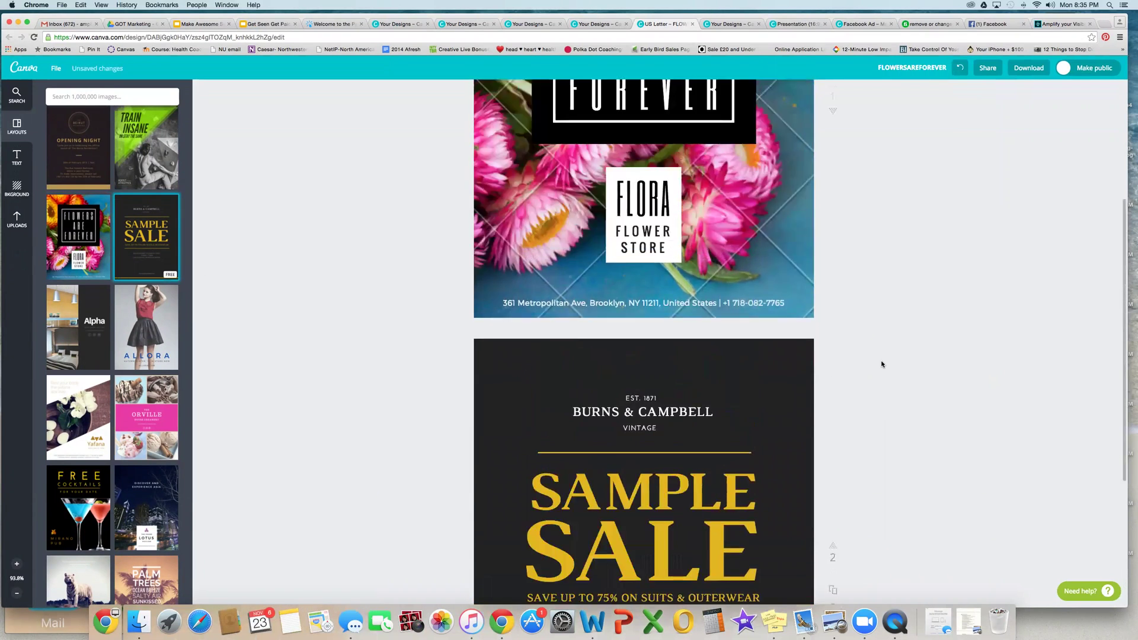
pyautogui.scroll(-8, 881, 363)
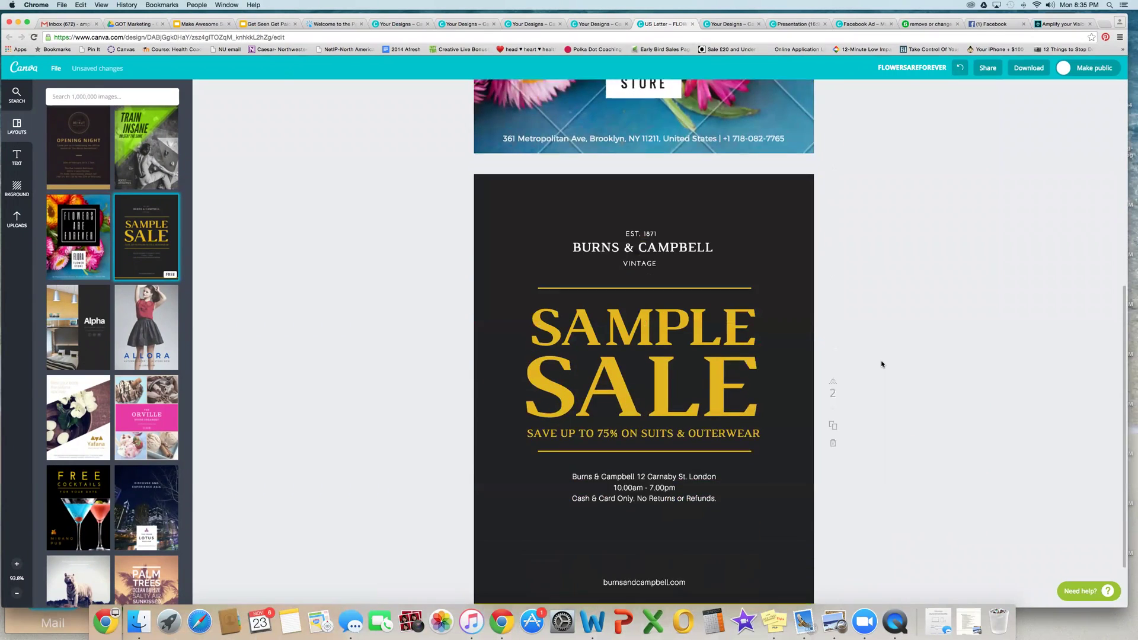
# Step: Add a third page with the Allora fashion layout, then a blank fourth page
pyautogui.click(713, 571)
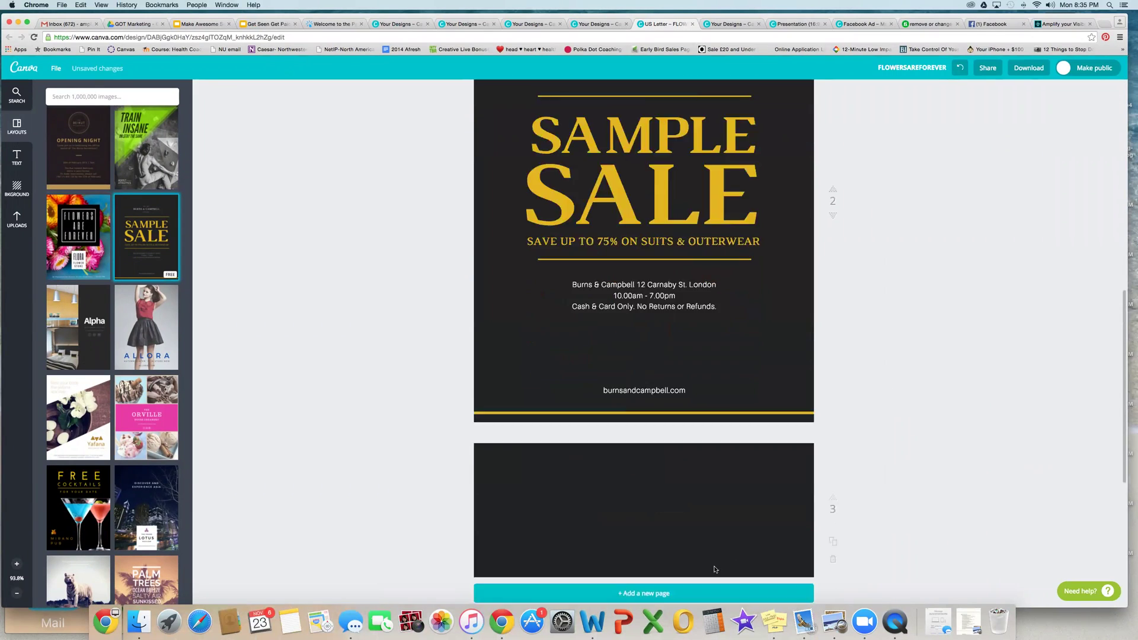
pyautogui.click(146, 331)
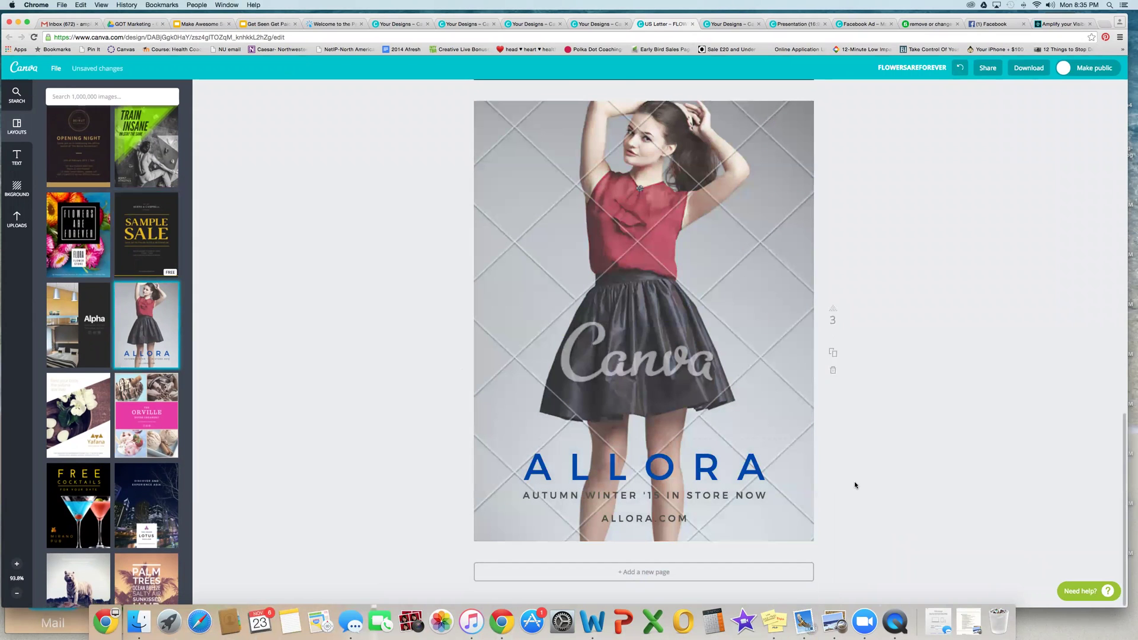
pyautogui.click(745, 572)
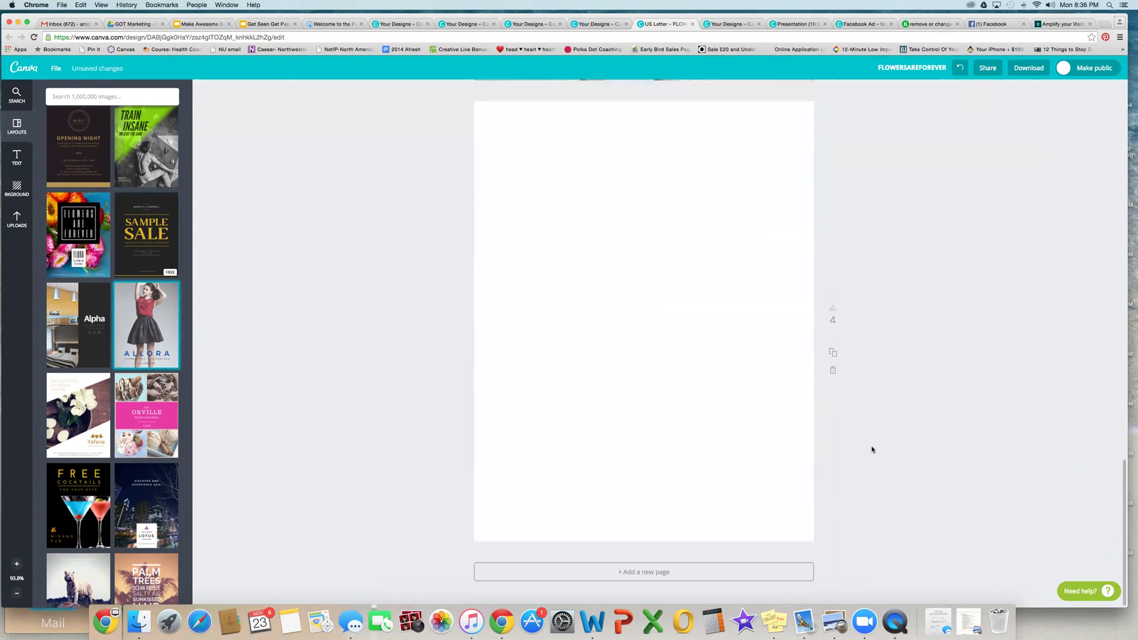
pyautogui.scroll(12, 872, 449)
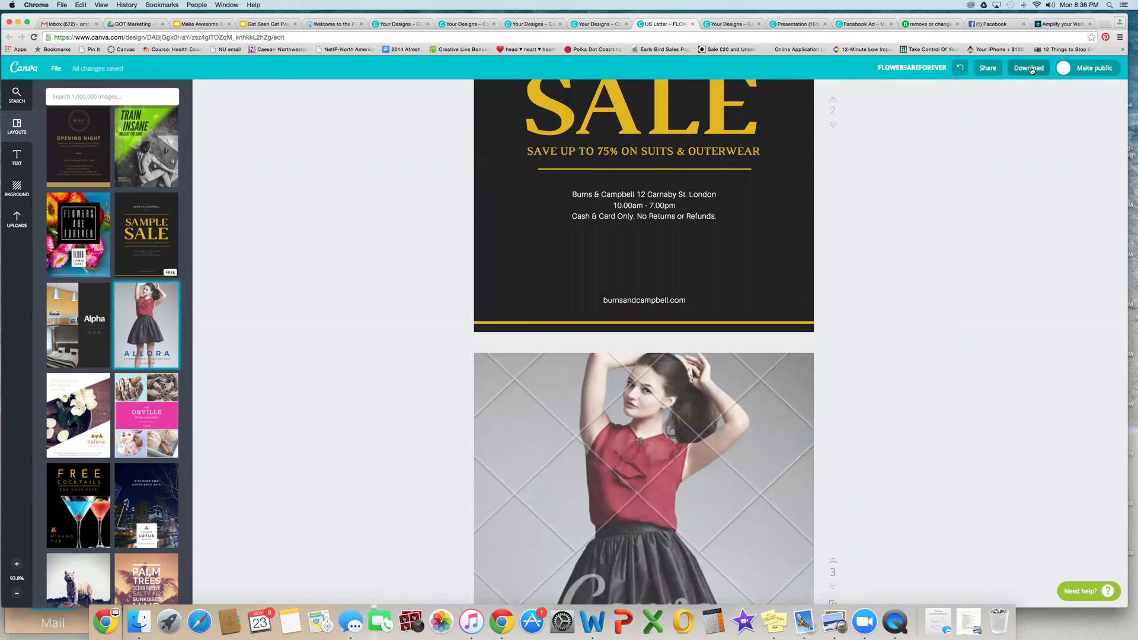
pyautogui.click(1032, 70)
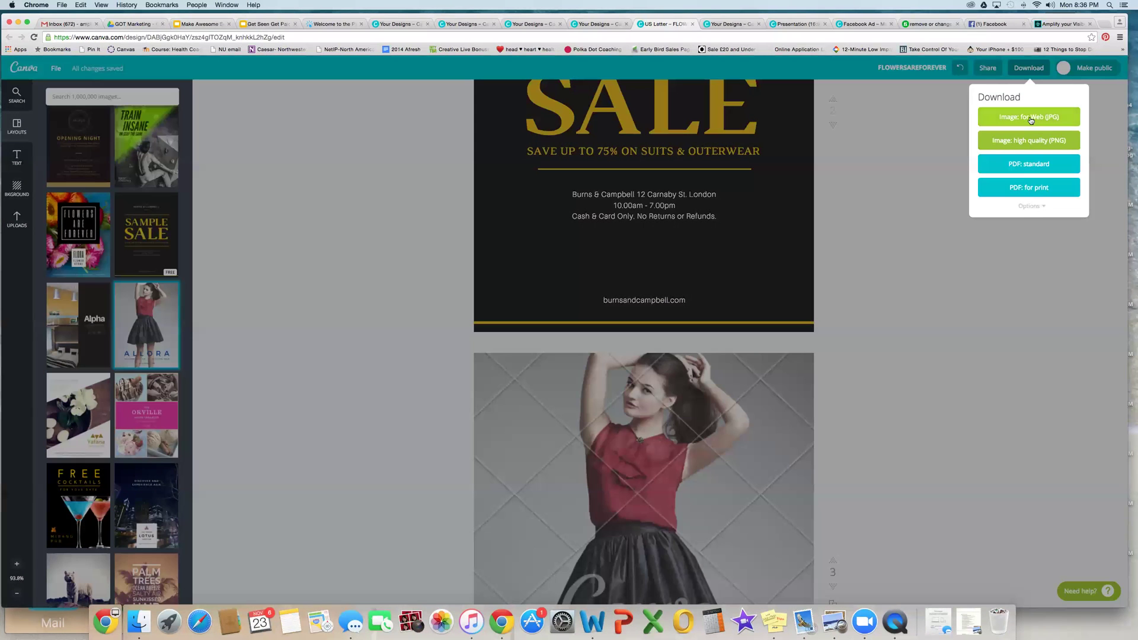
pyautogui.click(1061, 165)
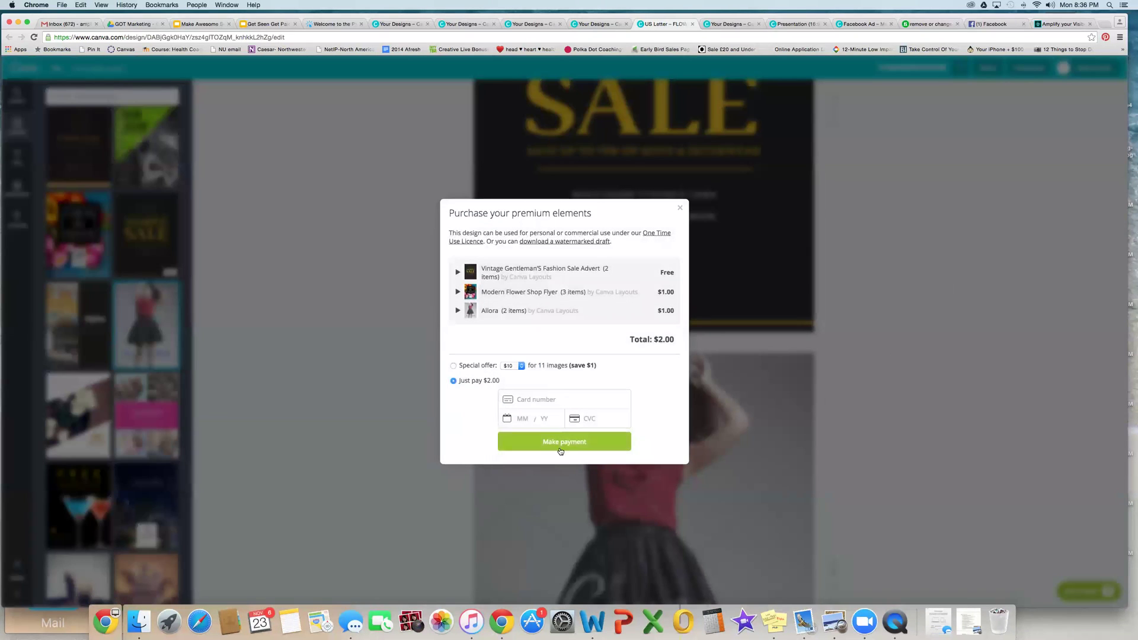
pyautogui.click(680, 207)
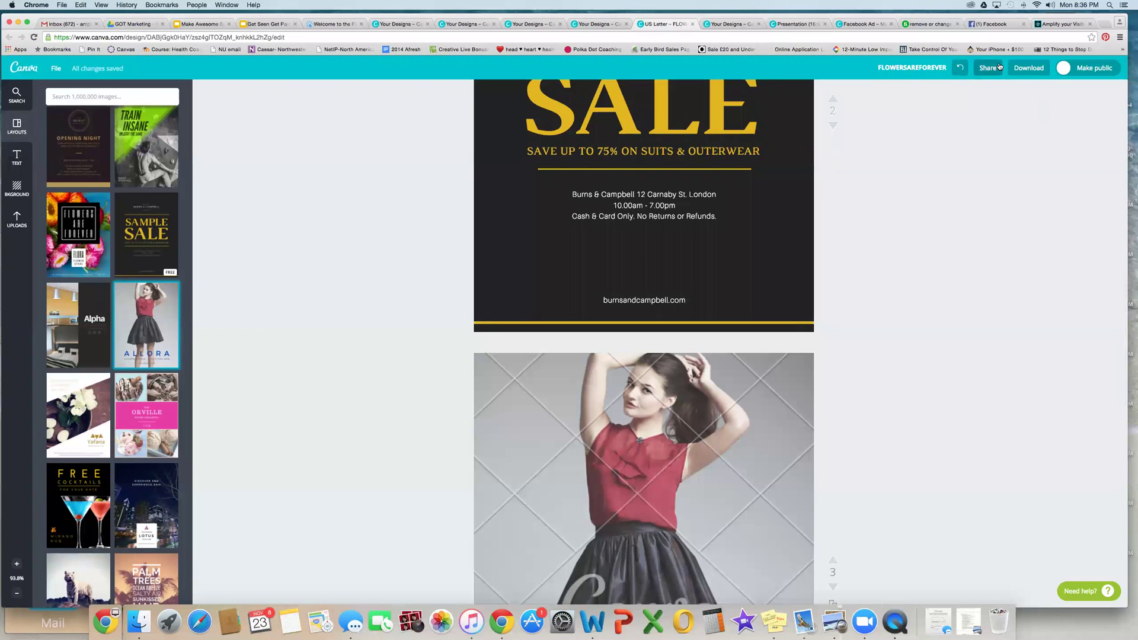
pyautogui.click(1028, 68)
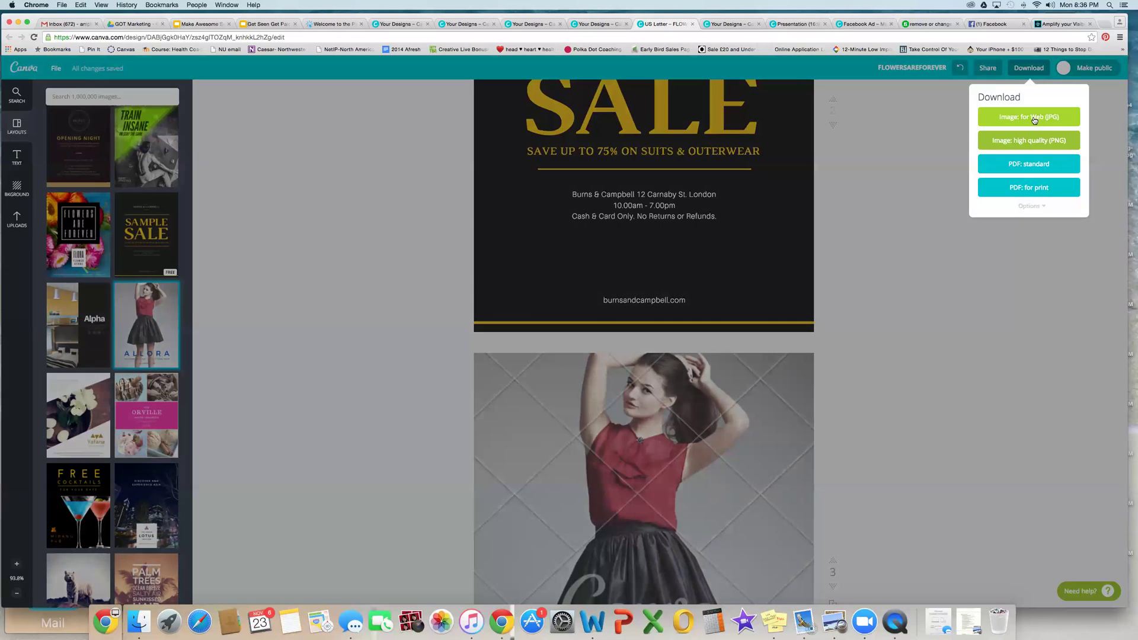
pyautogui.click(1034, 118)
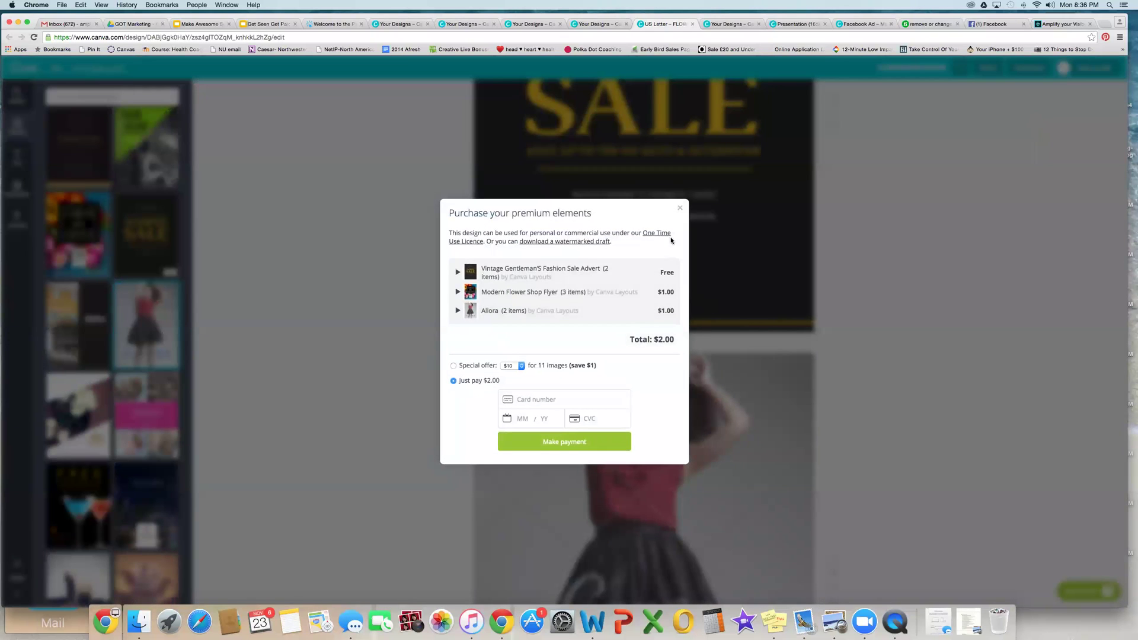
pyautogui.click(679, 210)
pyautogui.scroll(1, 927, 293)
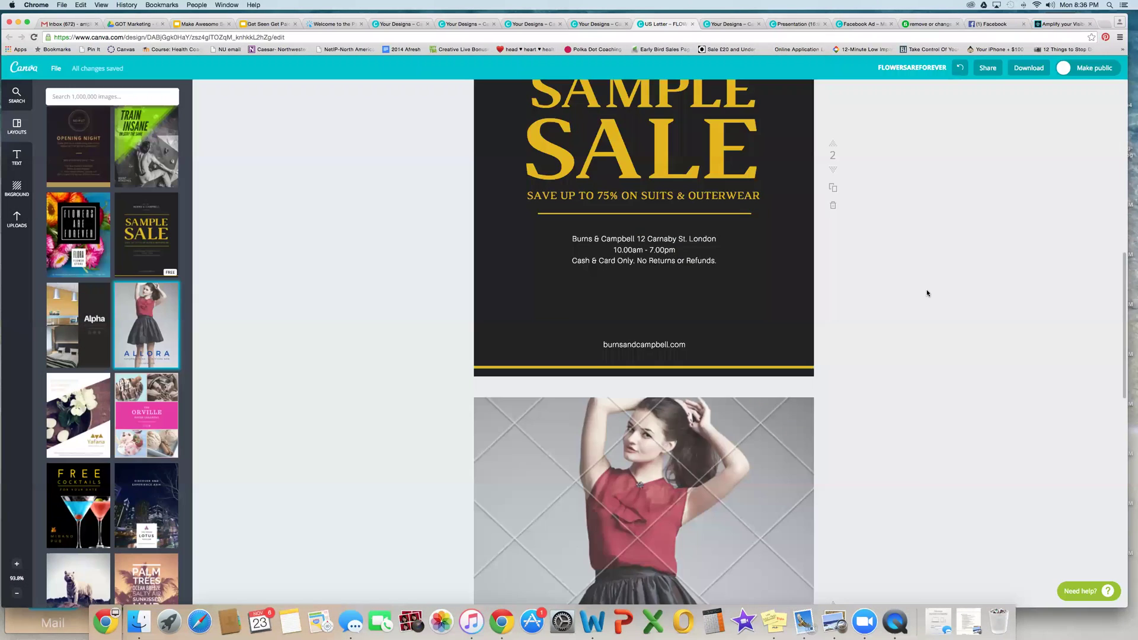
pyautogui.scroll(-10, 928, 293)
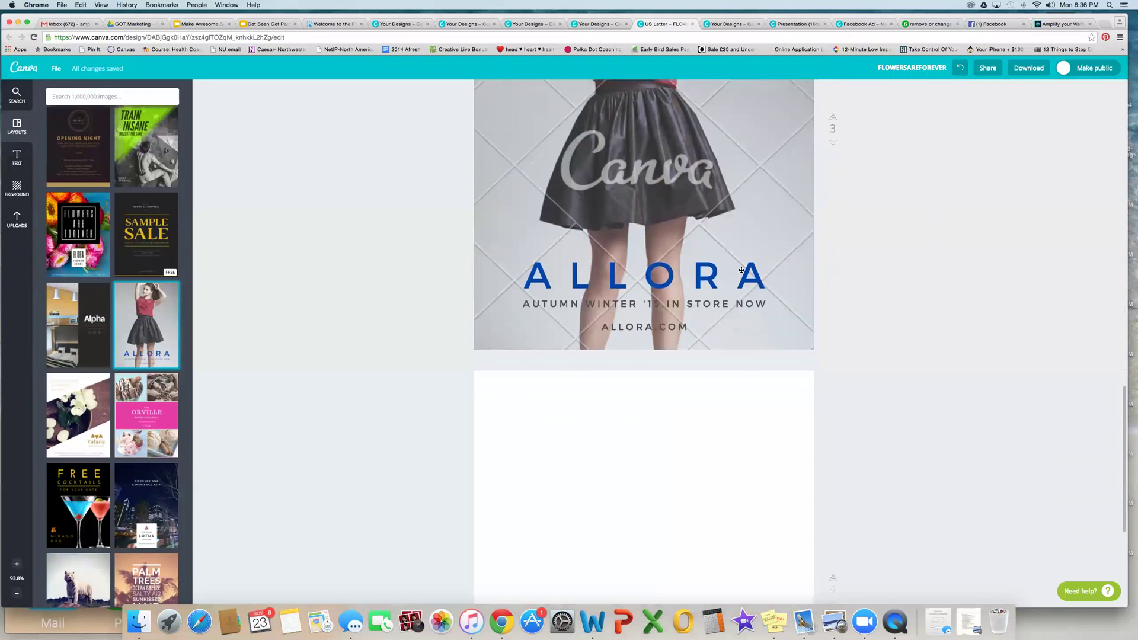
pyautogui.click(640, 241)
pyautogui.click(706, 215)
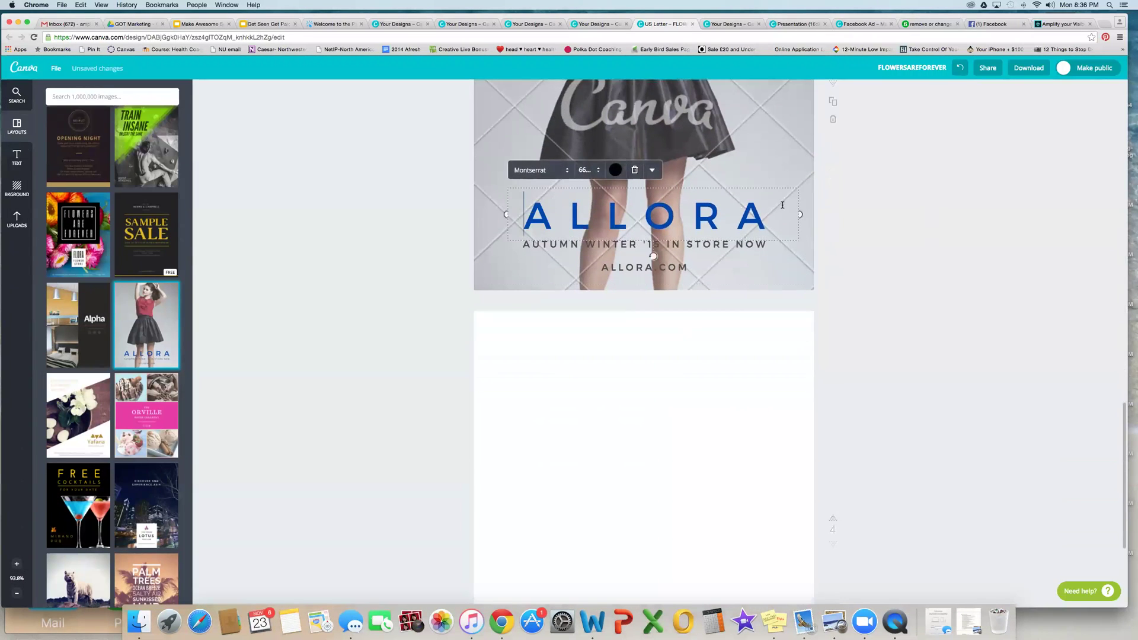
pyautogui.click(838, 251)
pyautogui.scroll(3, 838, 251)
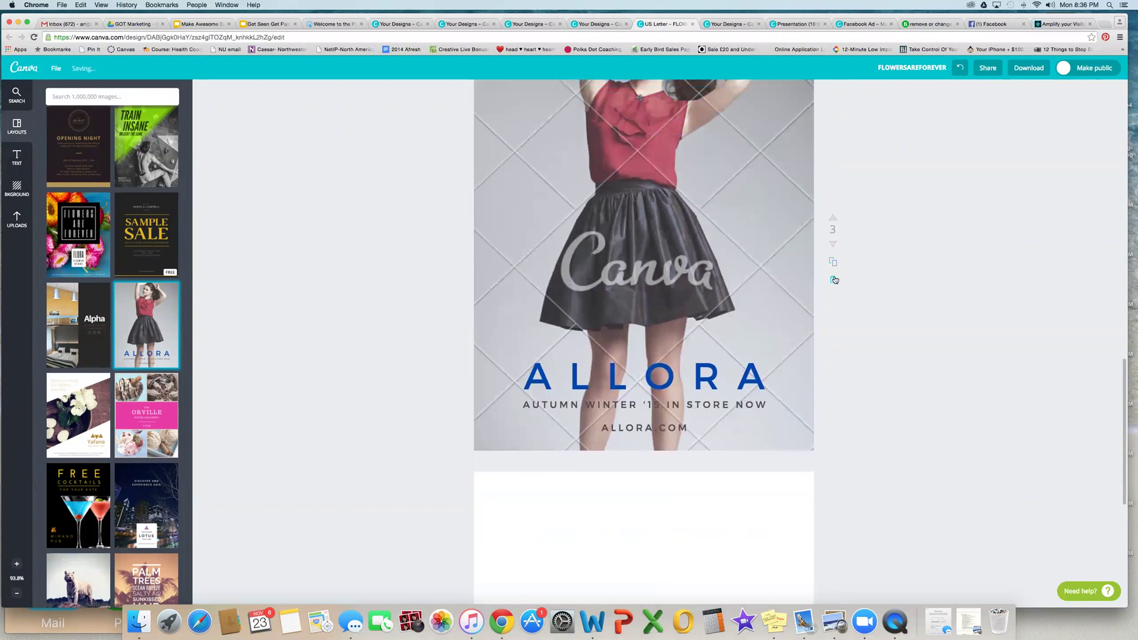
# Step: Delete the Allora, Sample Sale and Flowers Are Forever pages
pyautogui.click(834, 280)
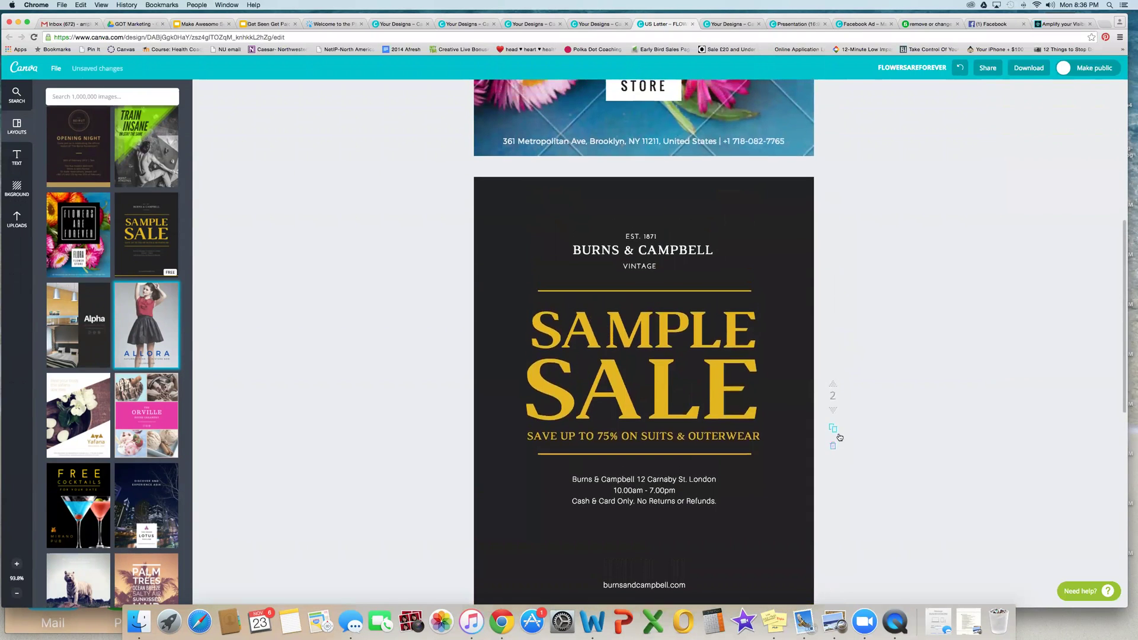
pyautogui.click(834, 446)
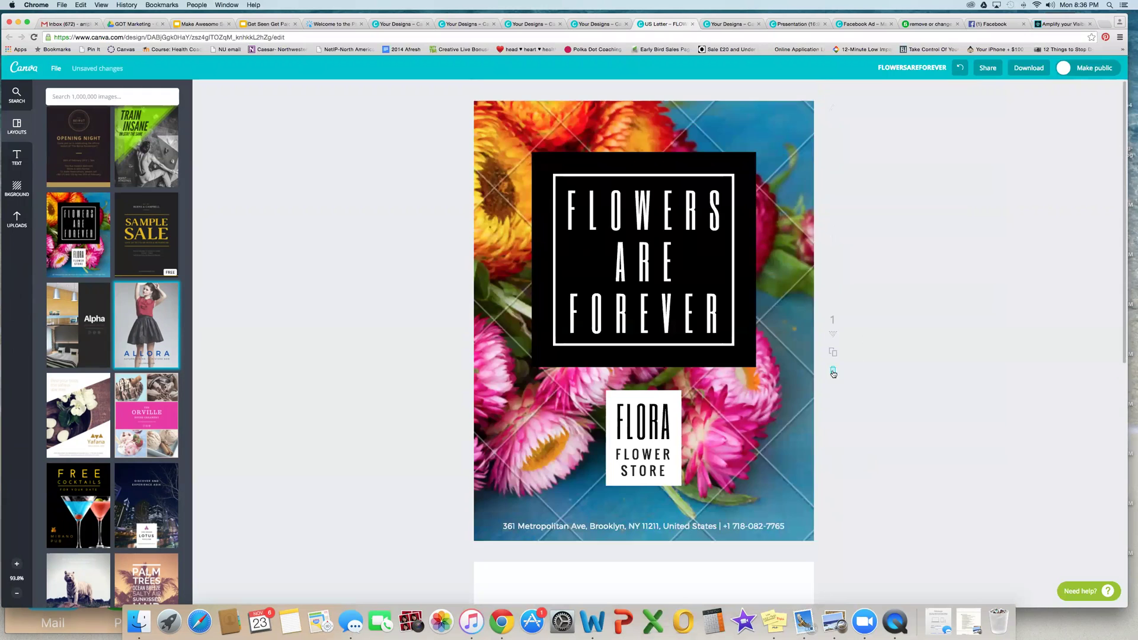
pyautogui.click(835, 372)
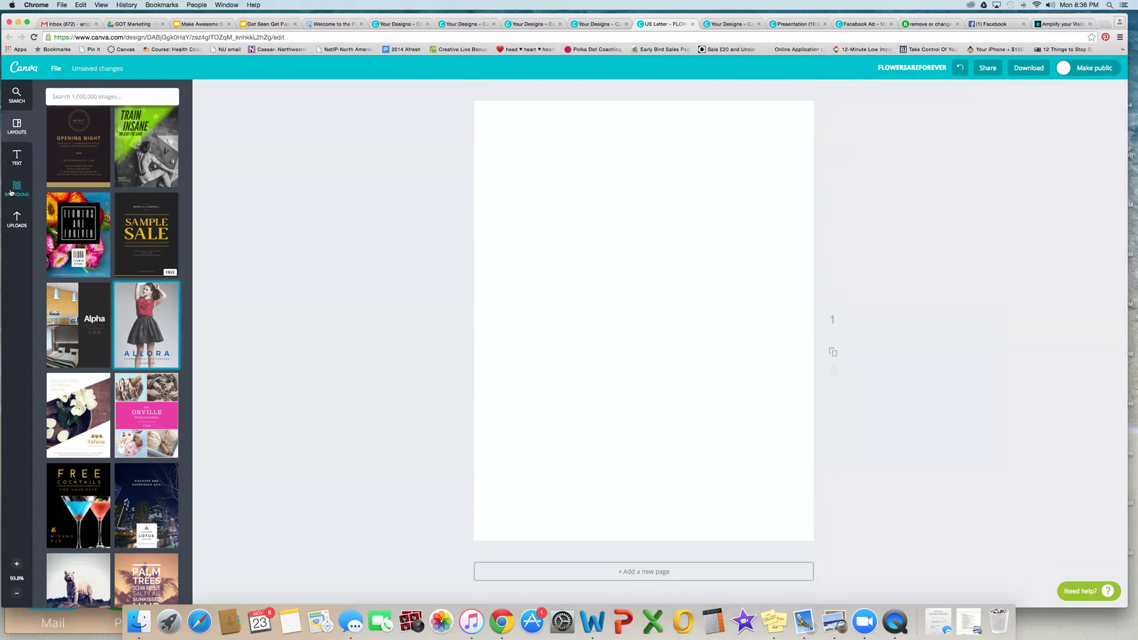
# Step: Build three pages with dark texture, navy gradient and teal diagonal stripe backgrounds
pyautogui.click(16, 188)
pyautogui.click(157, 191)
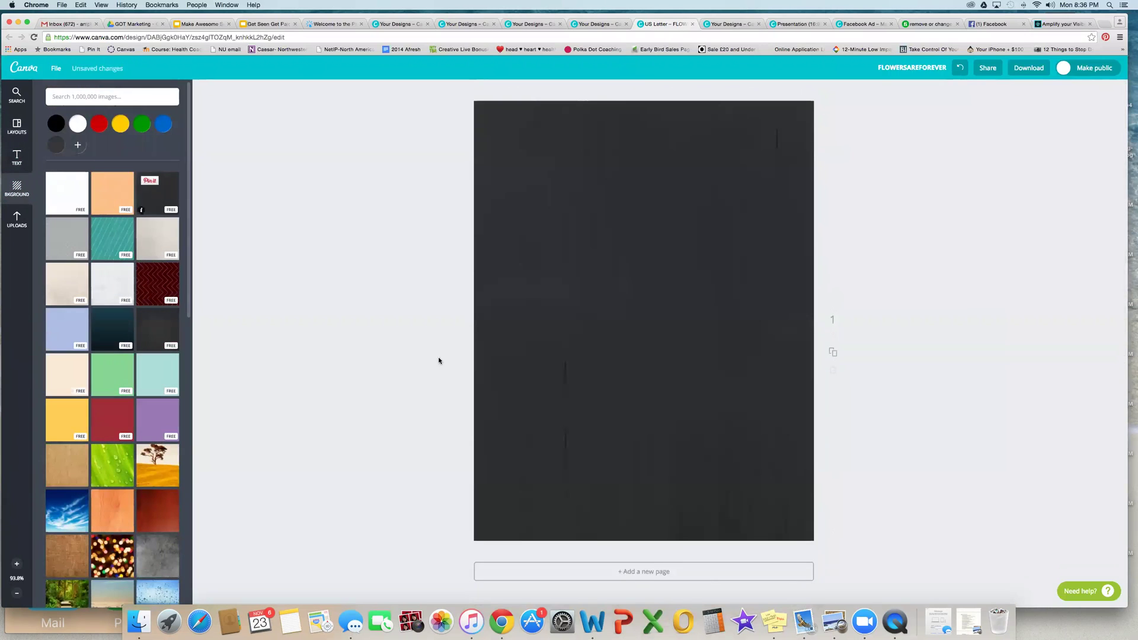
pyautogui.click(640, 567)
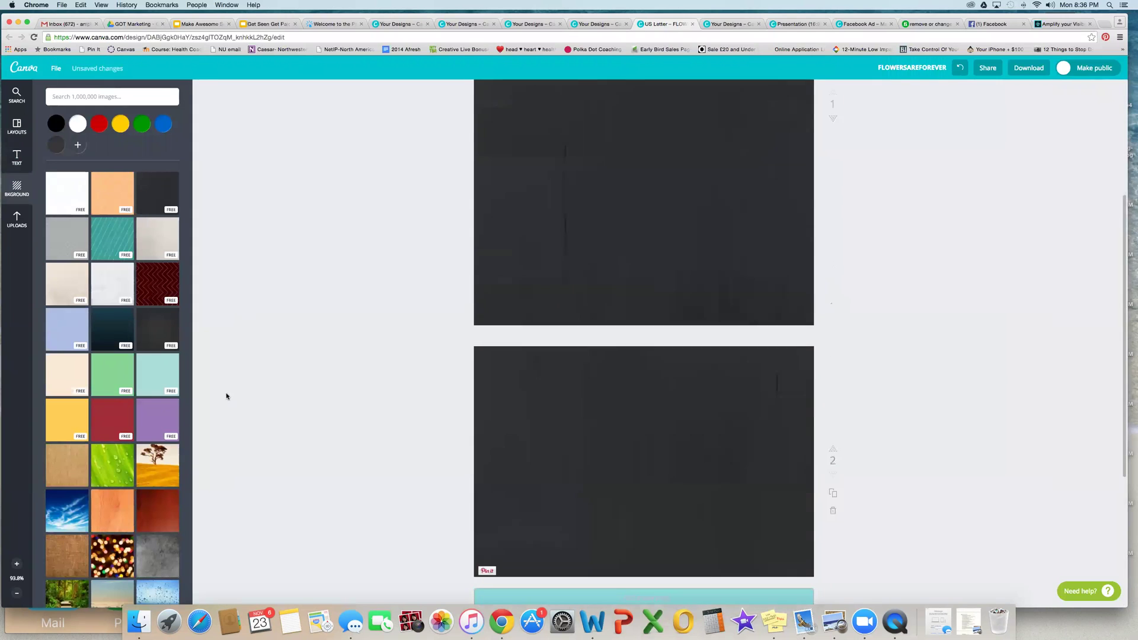
pyautogui.click(96, 325)
pyautogui.click(589, 572)
pyautogui.click(135, 249)
pyautogui.click(17, 157)
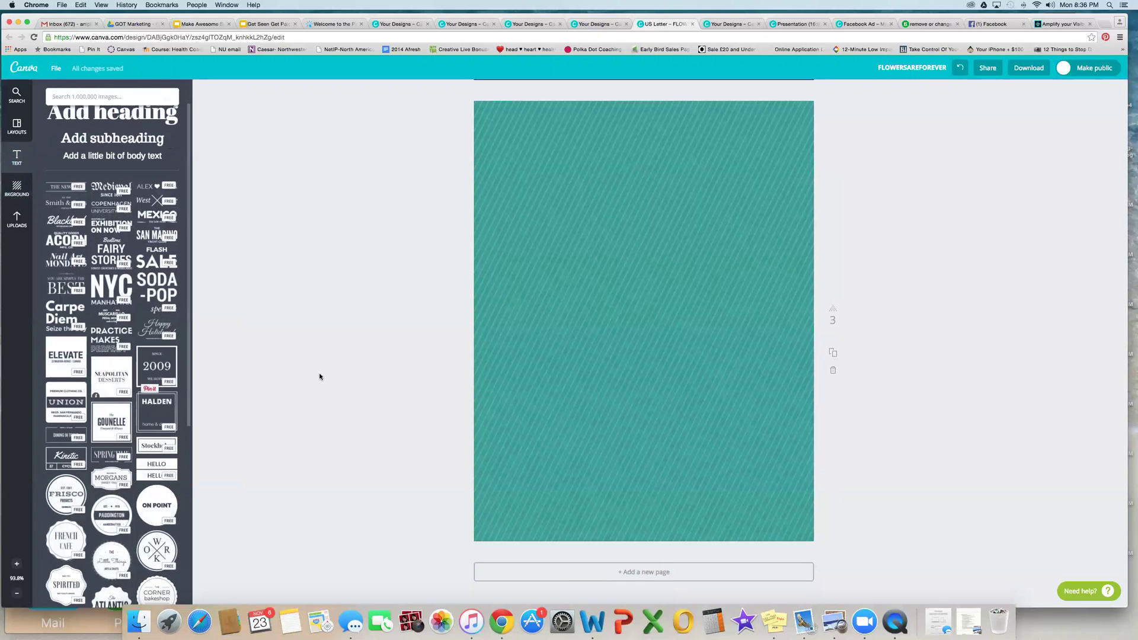
# Step: Add the NYC, Happy Holidays and SODA-POP specials text designs to pages 3, 2 and 1
pyautogui.click(108, 284)
pyautogui.scroll(10, 396, 359)
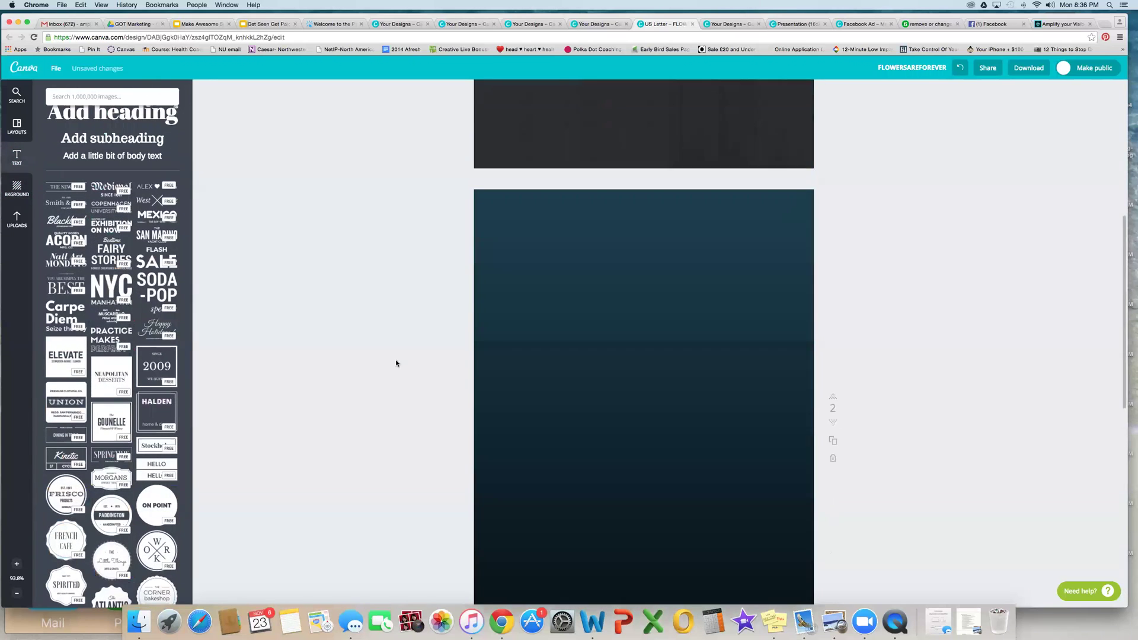
pyautogui.click(150, 330)
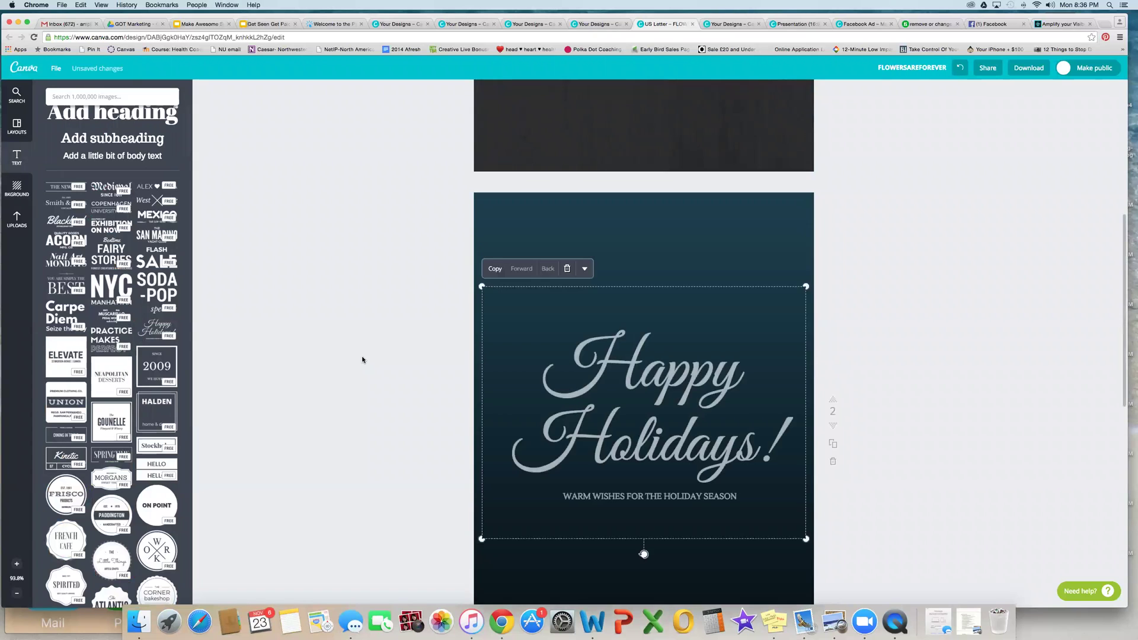
pyautogui.scroll(3, 362, 359)
pyautogui.scroll(5, 362, 359)
pyautogui.scroll(1, 150, 290)
pyautogui.click(150, 290)
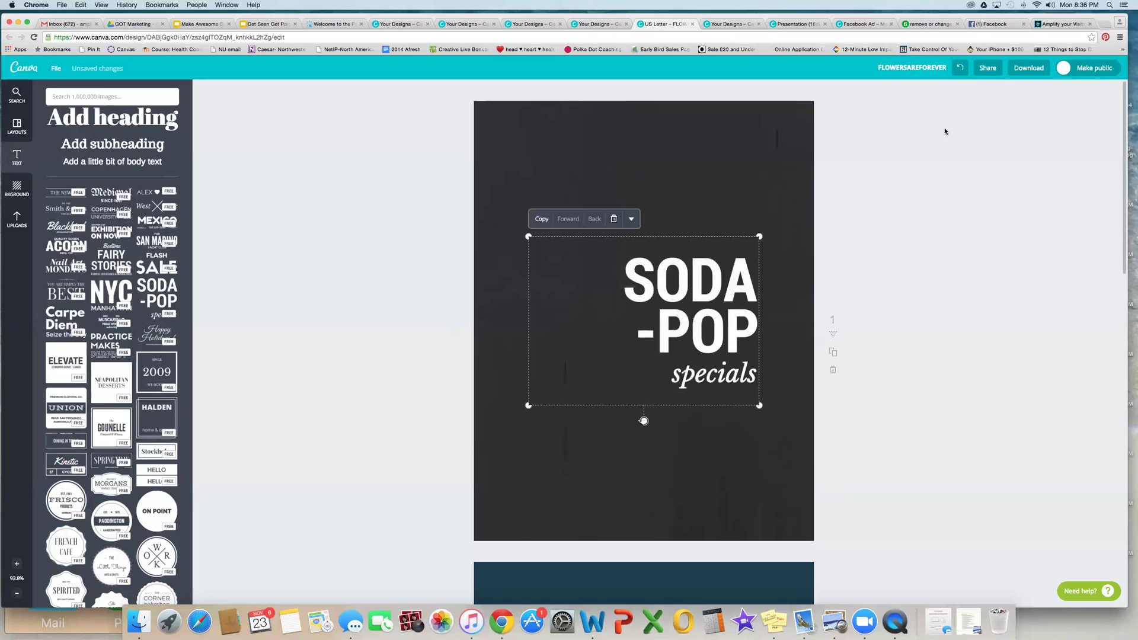
pyautogui.click(993, 103)
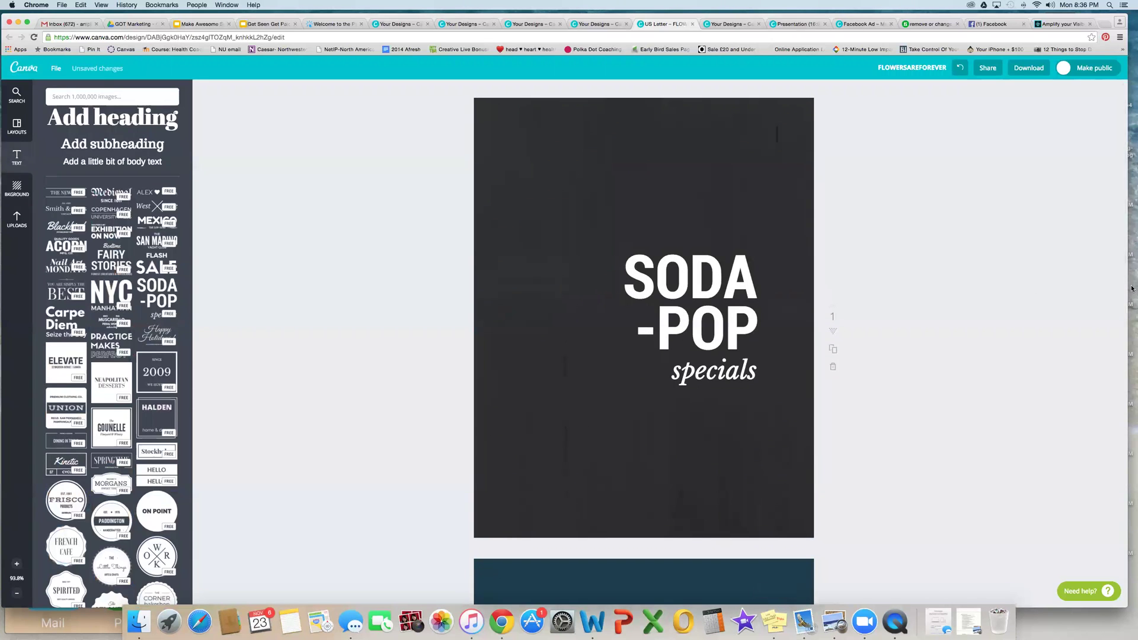
pyautogui.click(1028, 67)
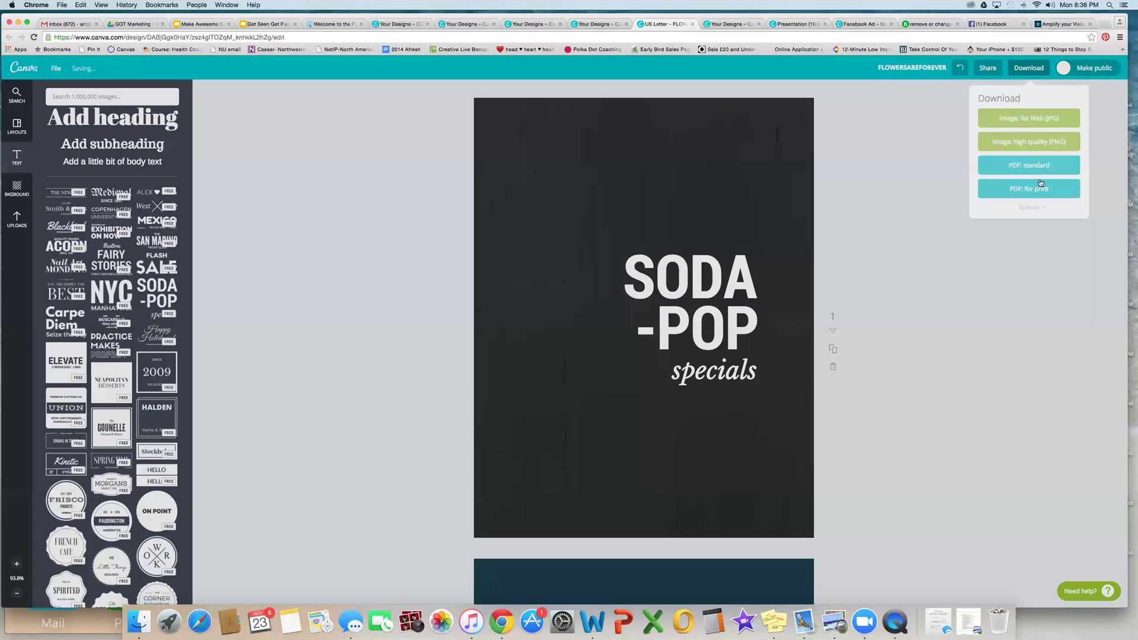
# Step: Download the design as a PDF and open FLOWERSAREFOREVER.pdf
pyautogui.click(1039, 165)
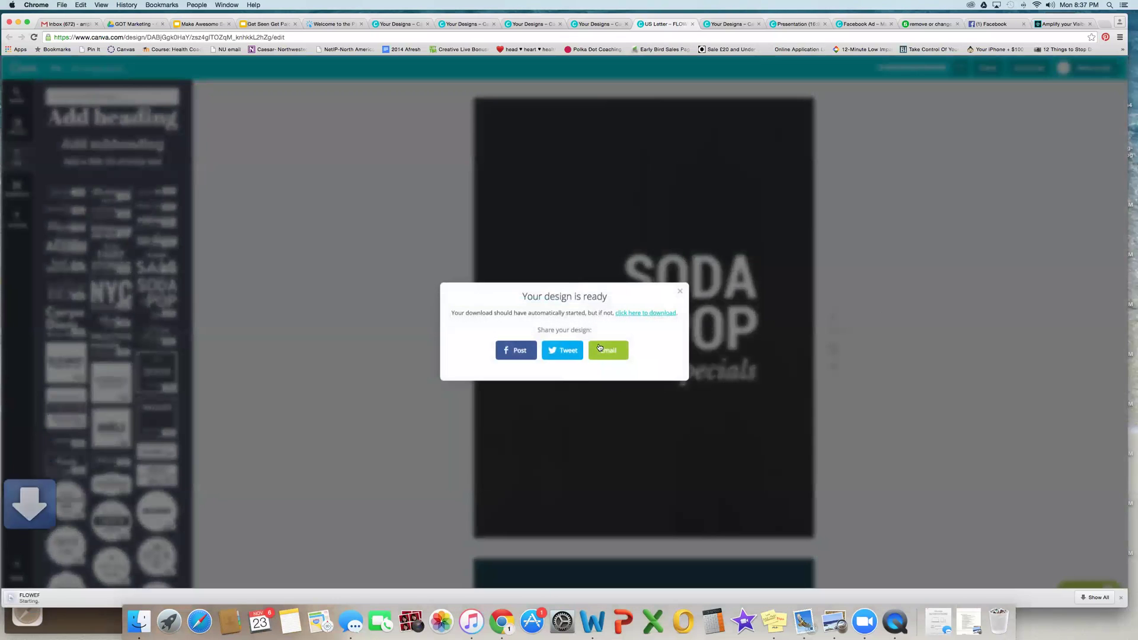
pyautogui.click(49, 597)
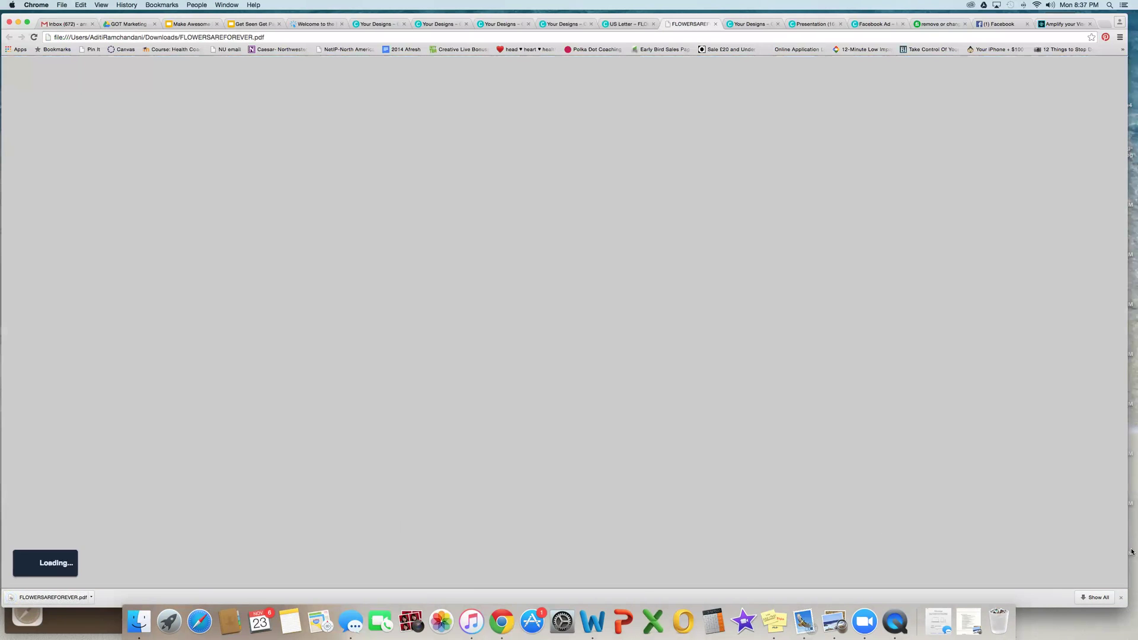
# Step: Review the SODA-POP, Happy Holidays and NYC PDF pages, then return to the Canva tab
pyautogui.scroll(-6, 488, 444)
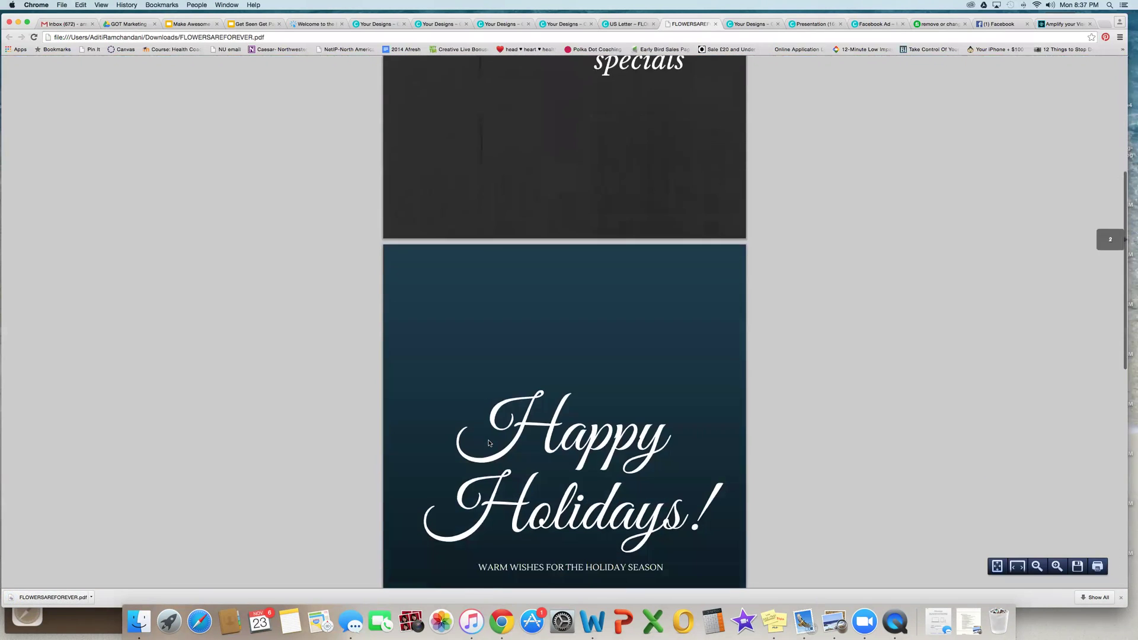
pyautogui.scroll(-8, 489, 443)
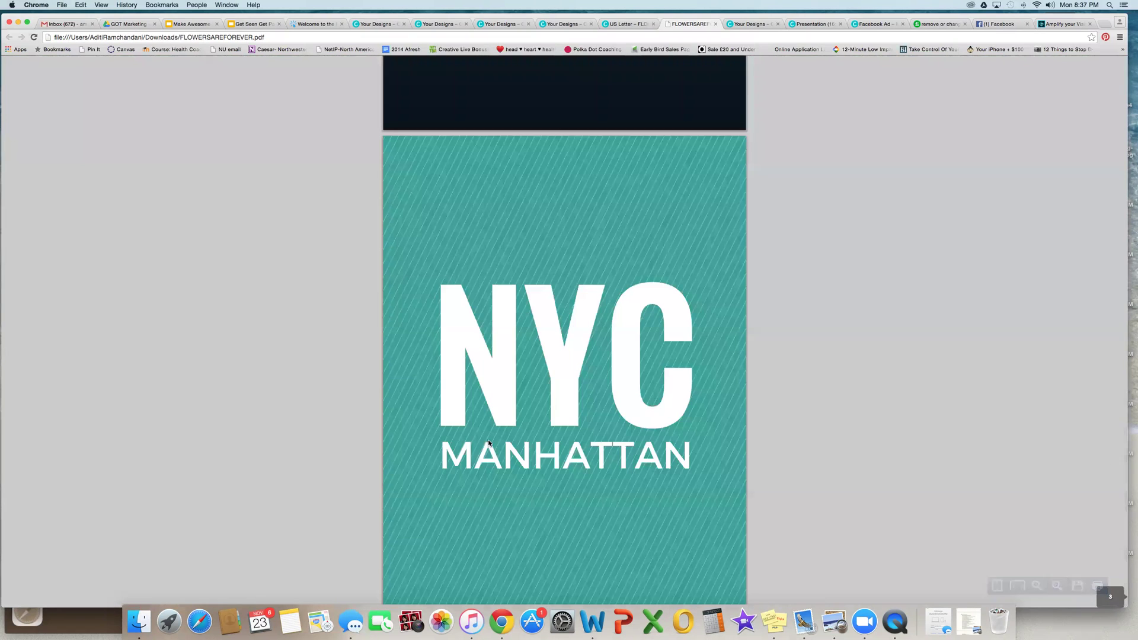
pyautogui.scroll(4, 488, 443)
pyautogui.scroll(10, 488, 442)
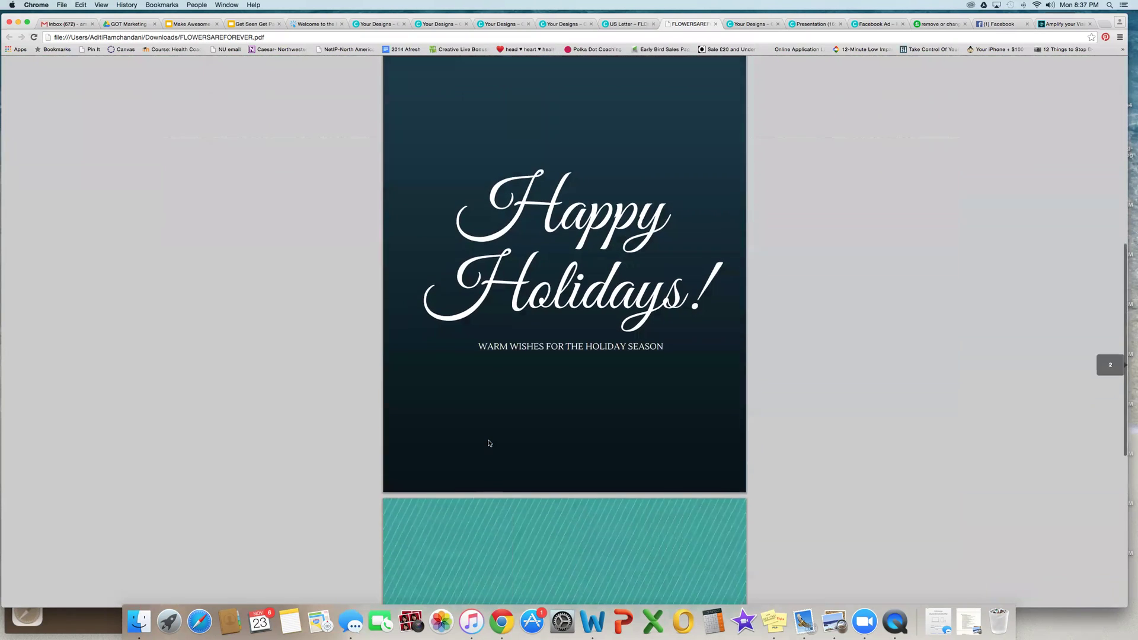
pyautogui.scroll(-12, 488, 444)
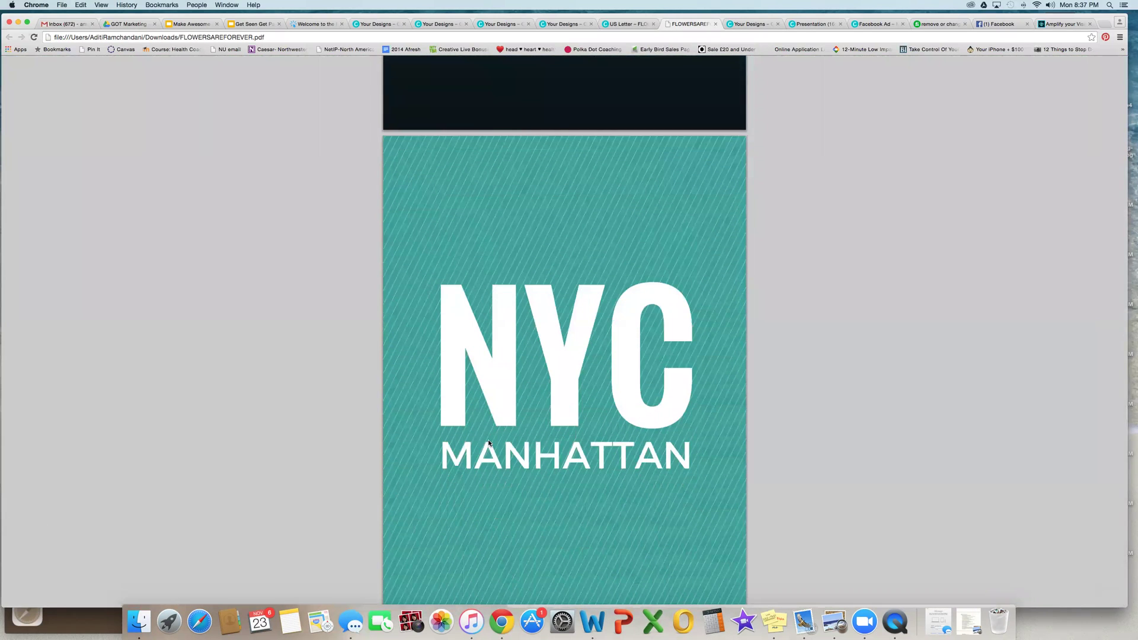
pyautogui.scroll(12, 489, 443)
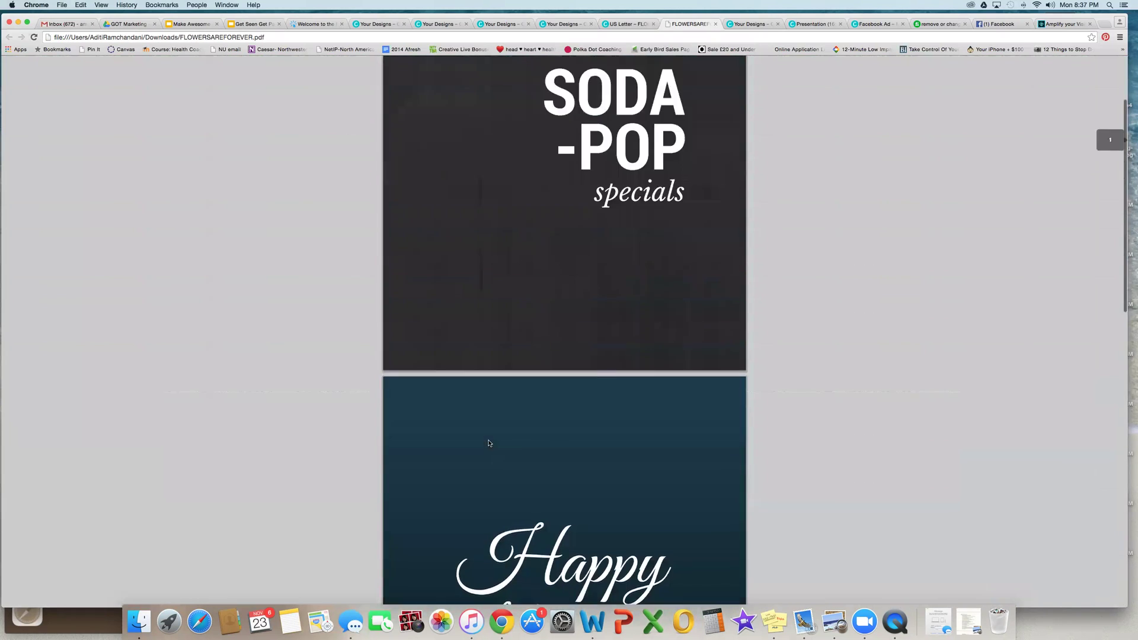
pyautogui.click(635, 26)
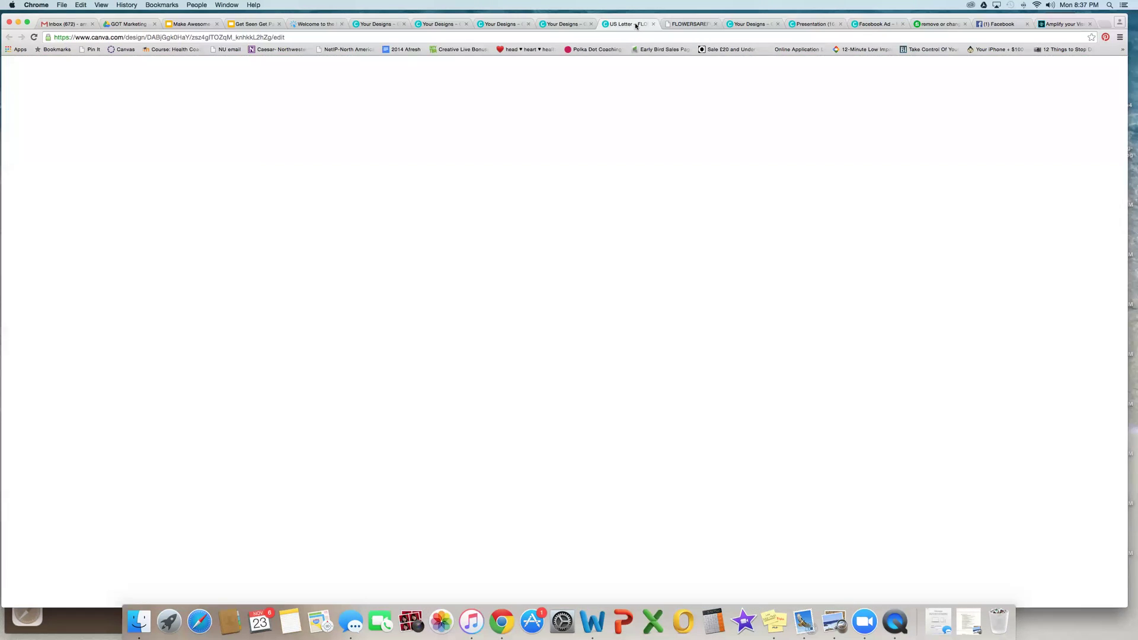
pyautogui.click(921, 212)
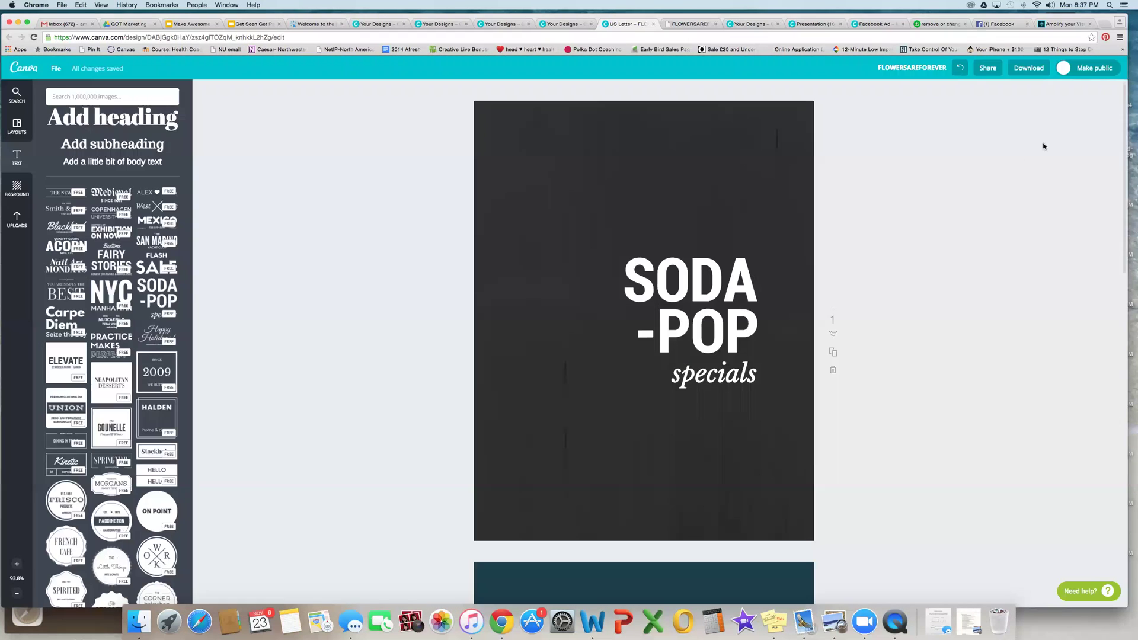
pyautogui.click(988, 69)
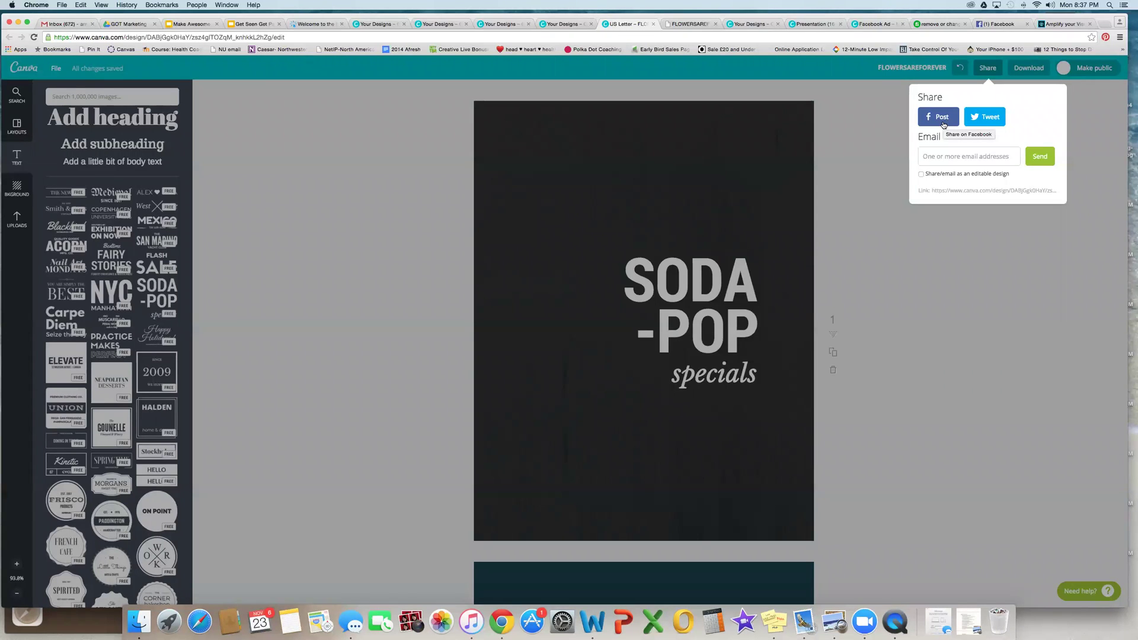
pyautogui.click(979, 118)
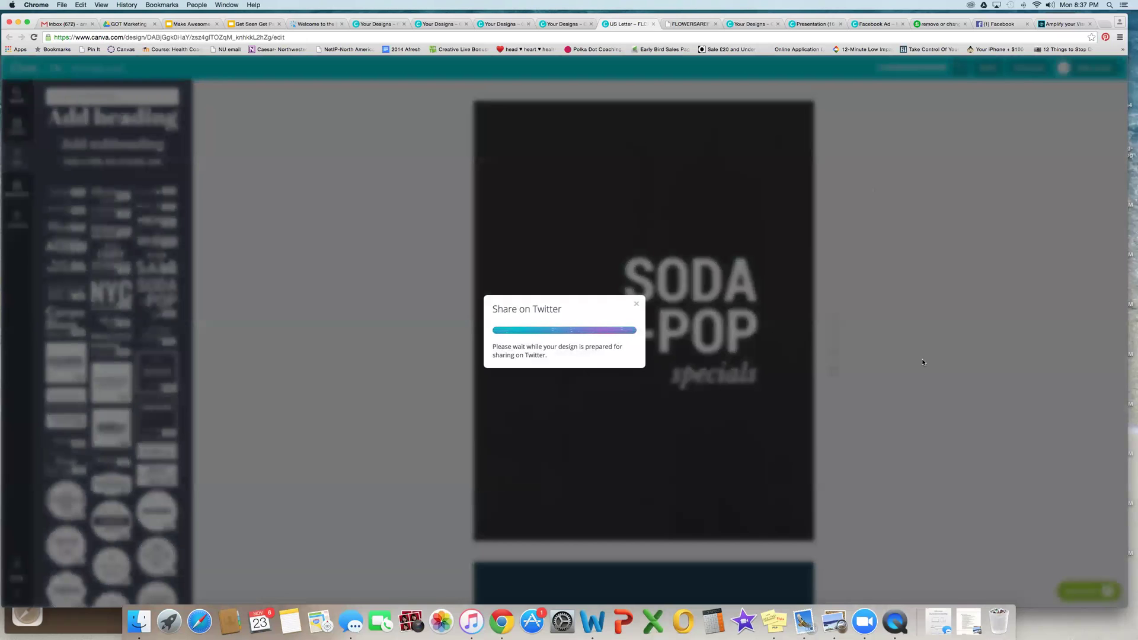
pyautogui.click(583, 354)
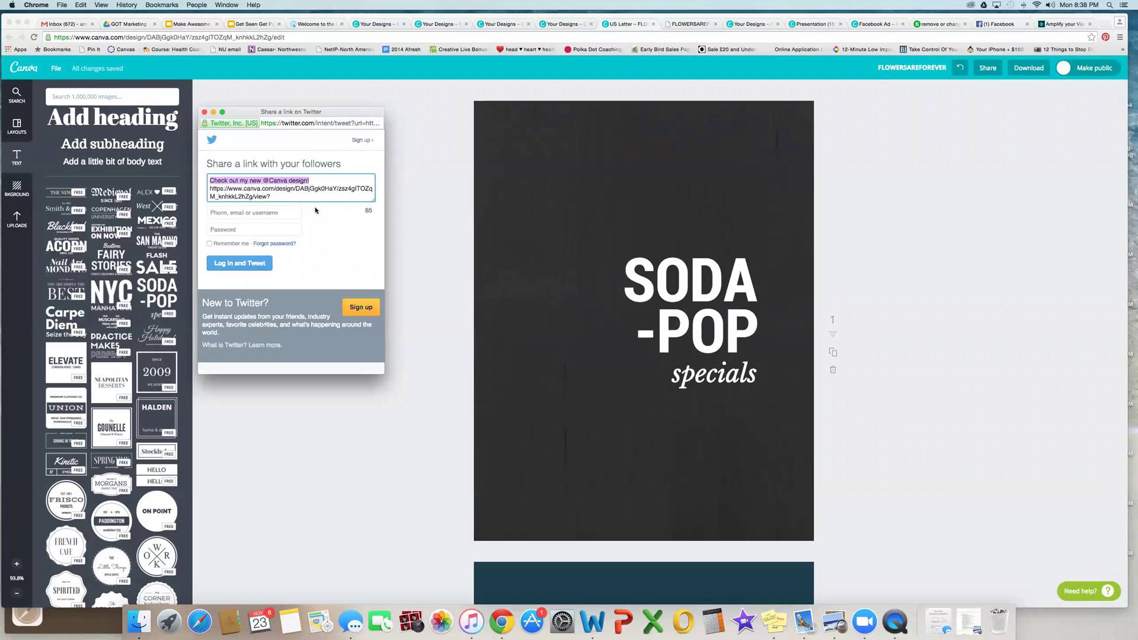
# Step: Log in to Twitter with the account username and password and post the prefilled Canva tweet
pyautogui.click(280, 212)
pyautogui.write('am')
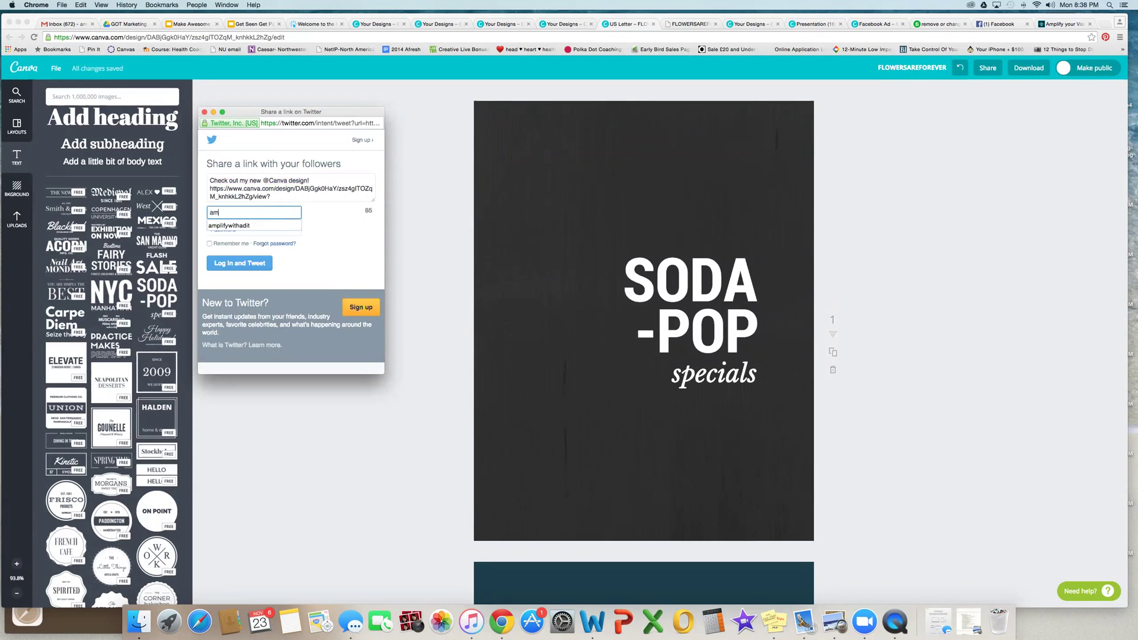
pyautogui.write('plifywithadit')
pyautogui.press('Tab')
pyautogui.write('•••')
pyautogui.press('BackSpace')
pyautogui.press('BackSpace')
pyautogui.press('BackSpace')
pyautogui.write('•')
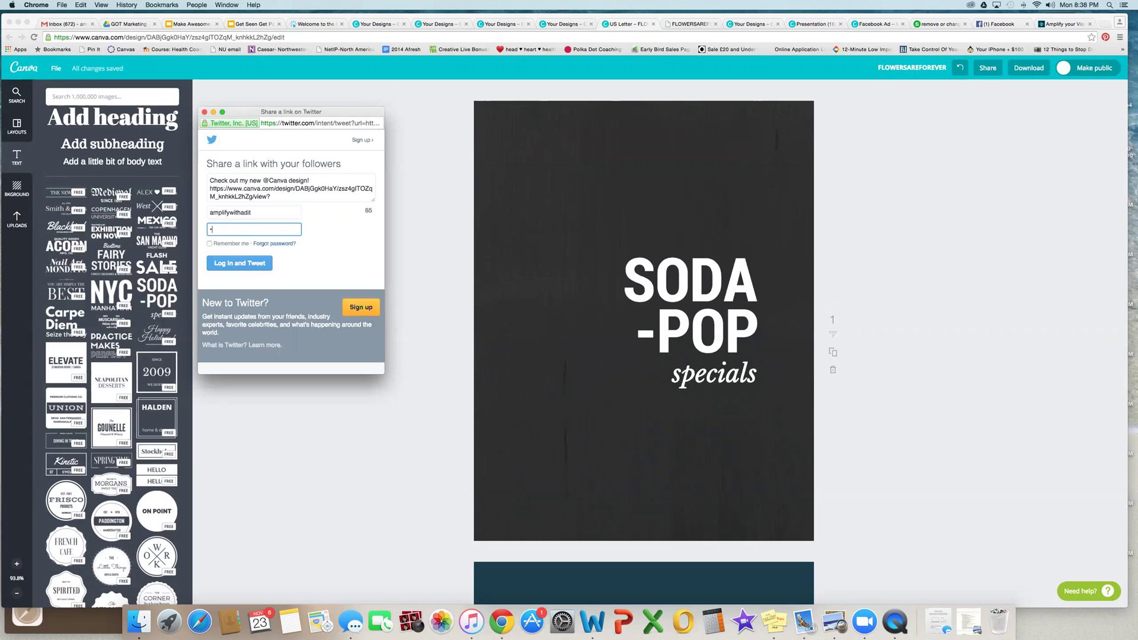
pyautogui.press('Return')
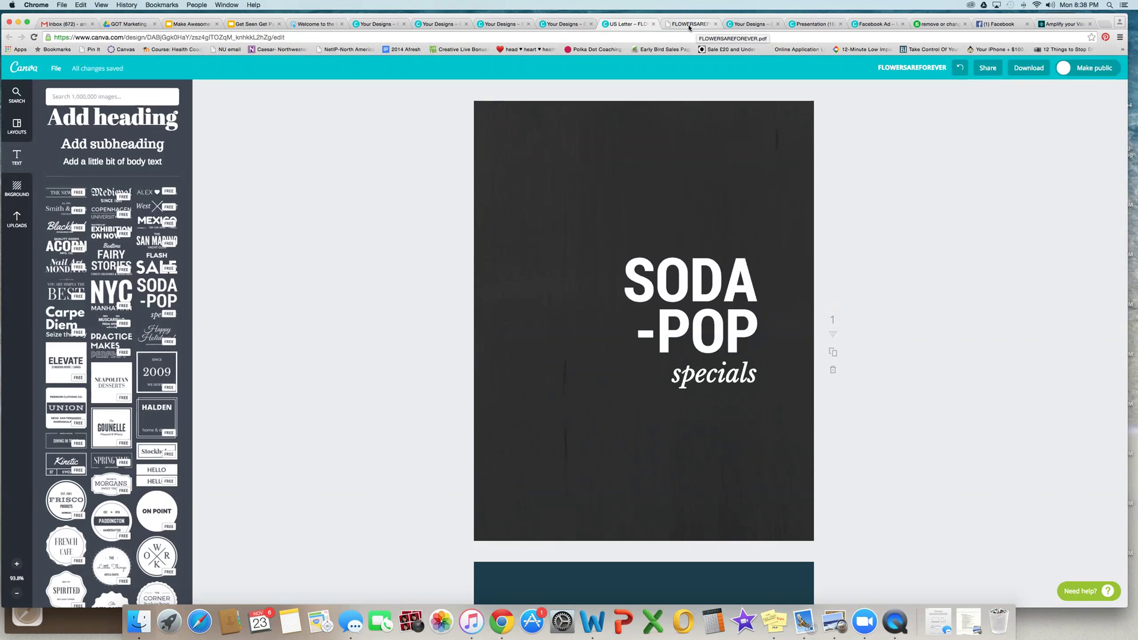
# Step: In a new tab go to Twitter and follow the canva.com/design link in the posted tweet
pyautogui.click(1103, 25)
pyautogui.write('twitter.com')
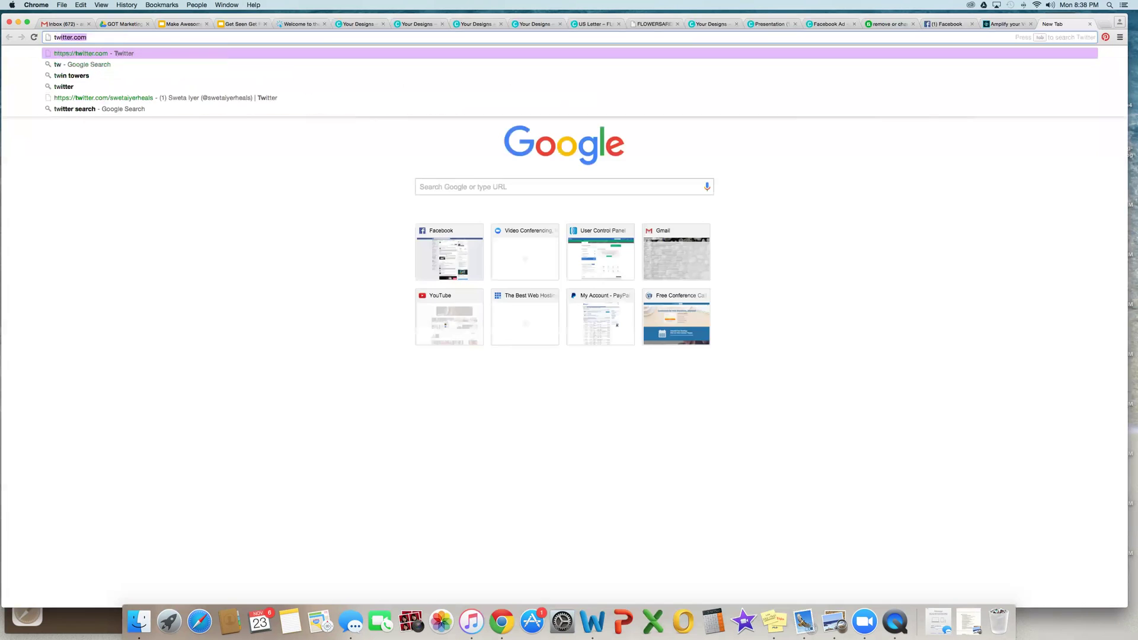
pyautogui.press('Return')
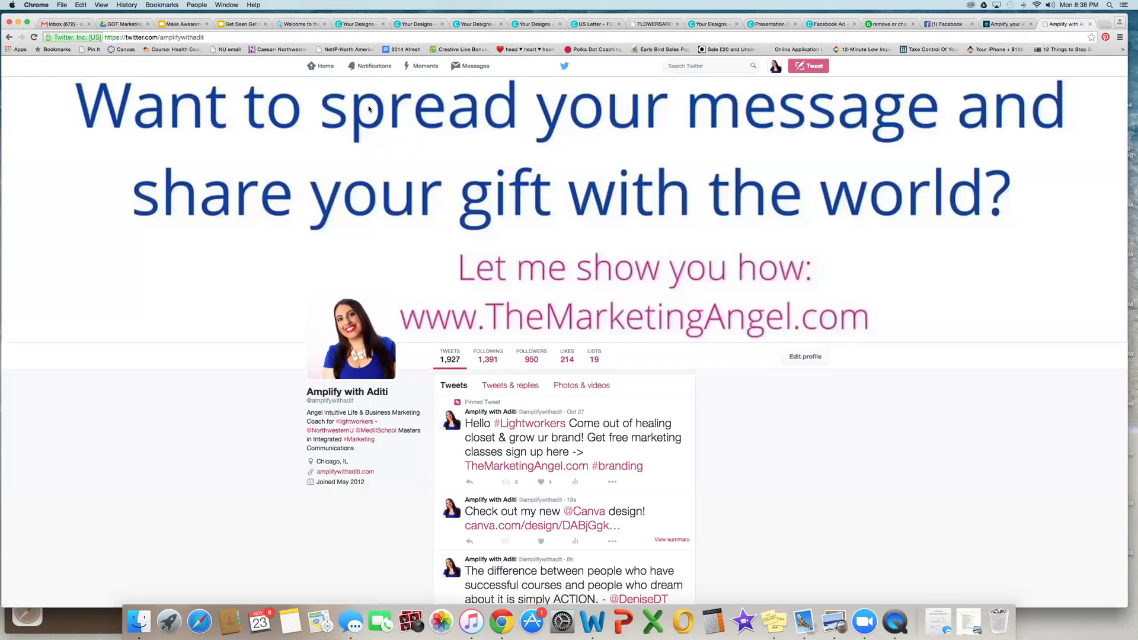
pyautogui.scroll(-5, 811, 399)
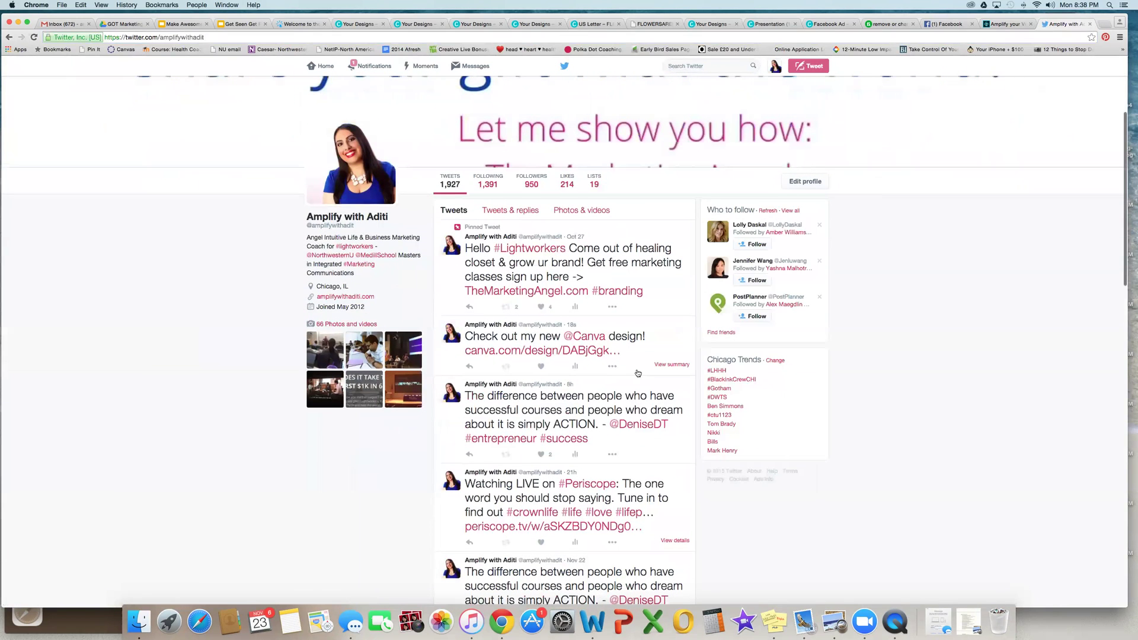
pyautogui.click(578, 350)
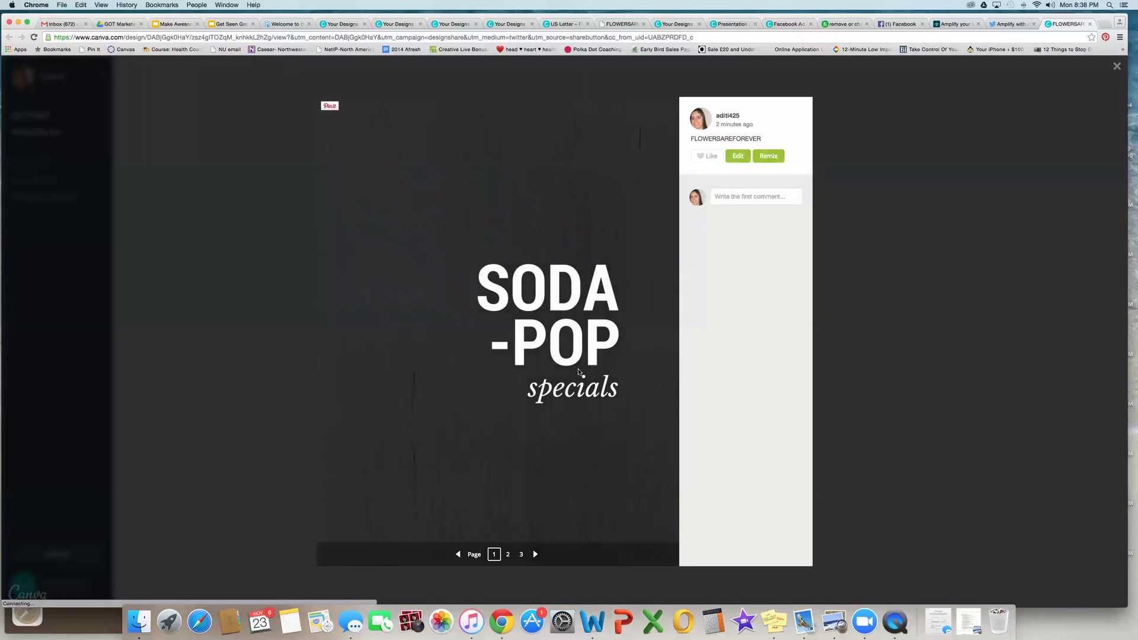
# Step: Page forward to Happy Holidays and NYC Manhattan, then back to the SODA-POP page
pyautogui.click(535, 554)
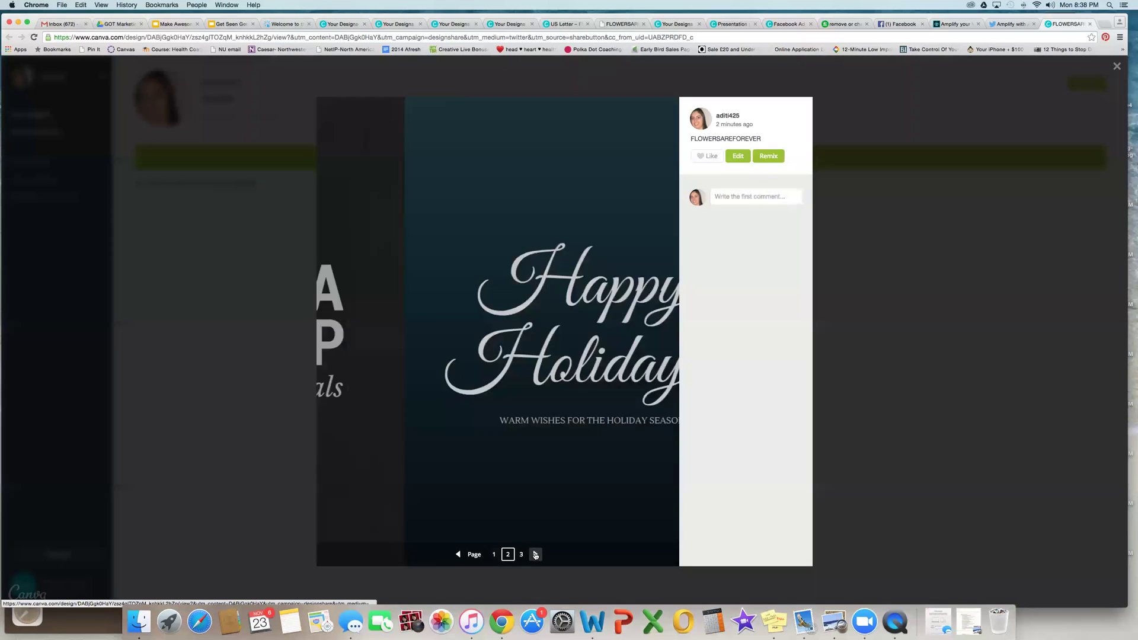
pyautogui.click(535, 554)
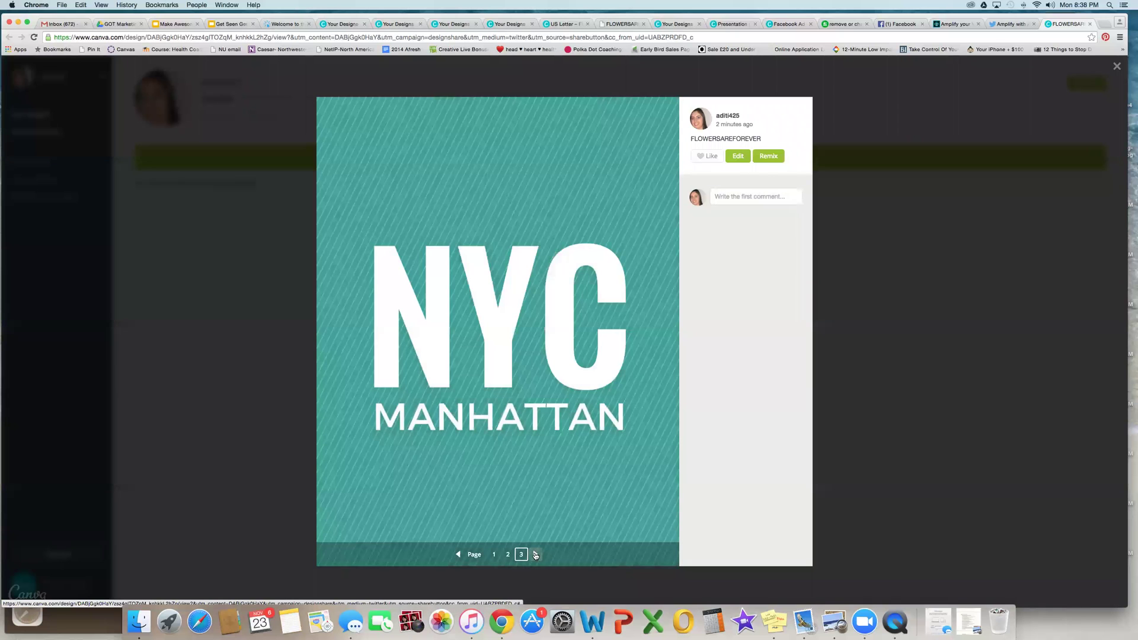
pyautogui.click(460, 554)
pyautogui.click(460, 554)
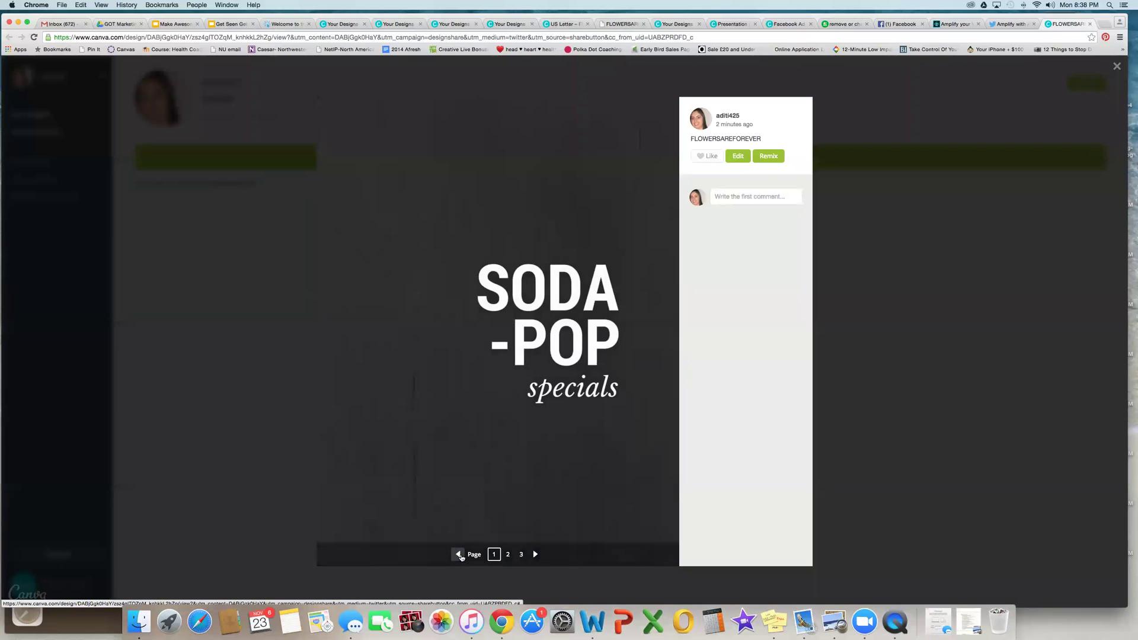
pyautogui.click(459, 554)
pyautogui.click(460, 554)
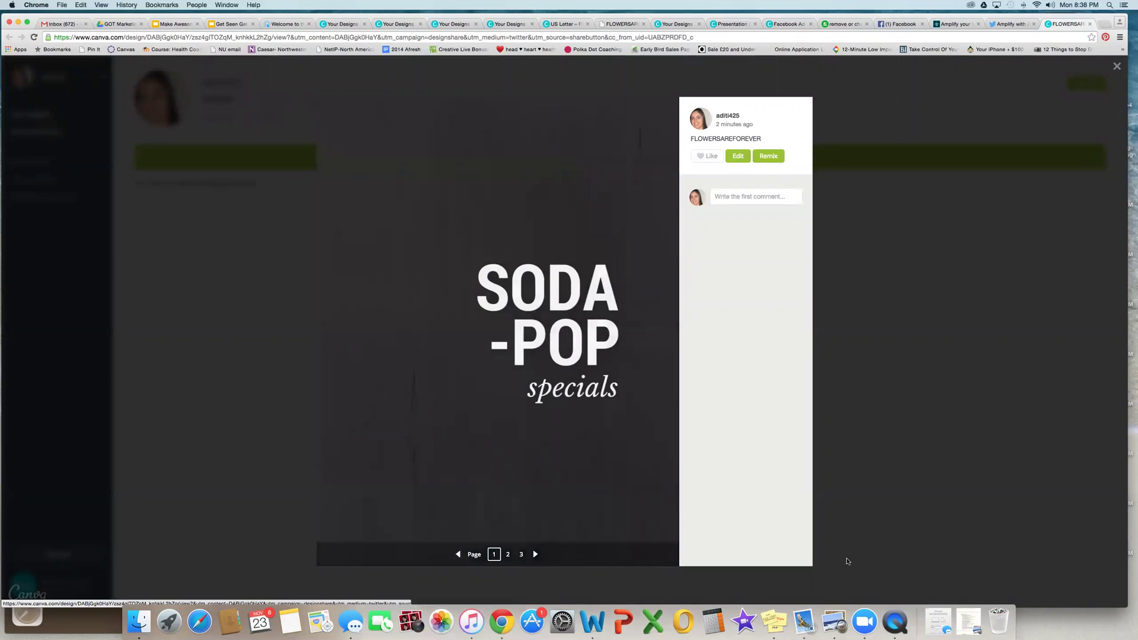
# Step: Close the design viewer and return to the FLOWERSAREFOREVER.pdf tab
pyautogui.click(1031, 198)
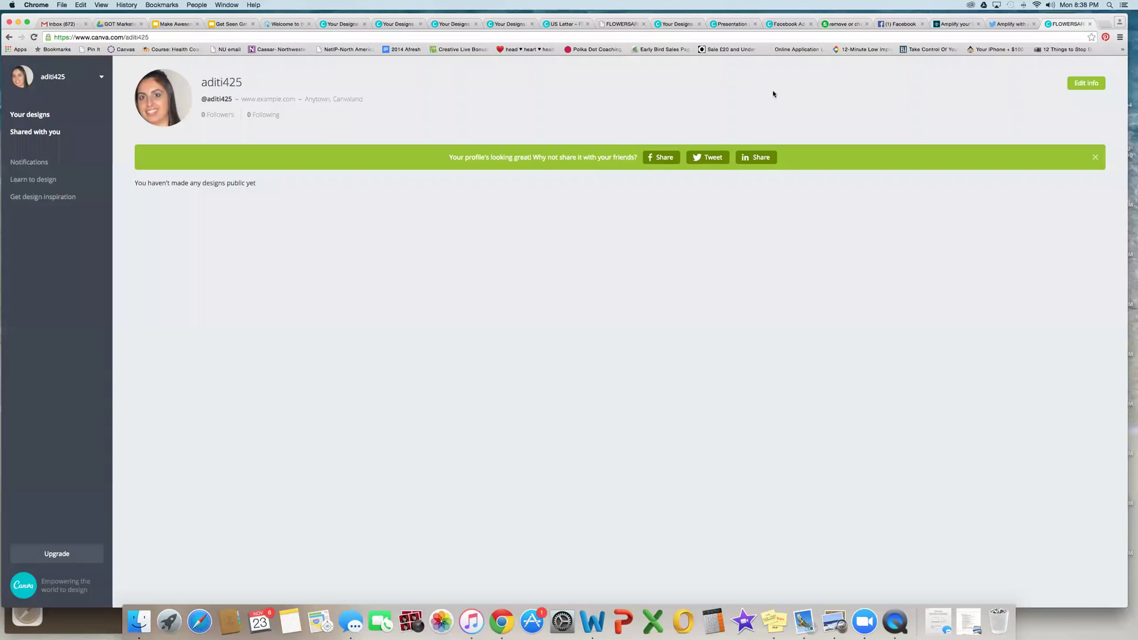
pyautogui.click(1009, 24)
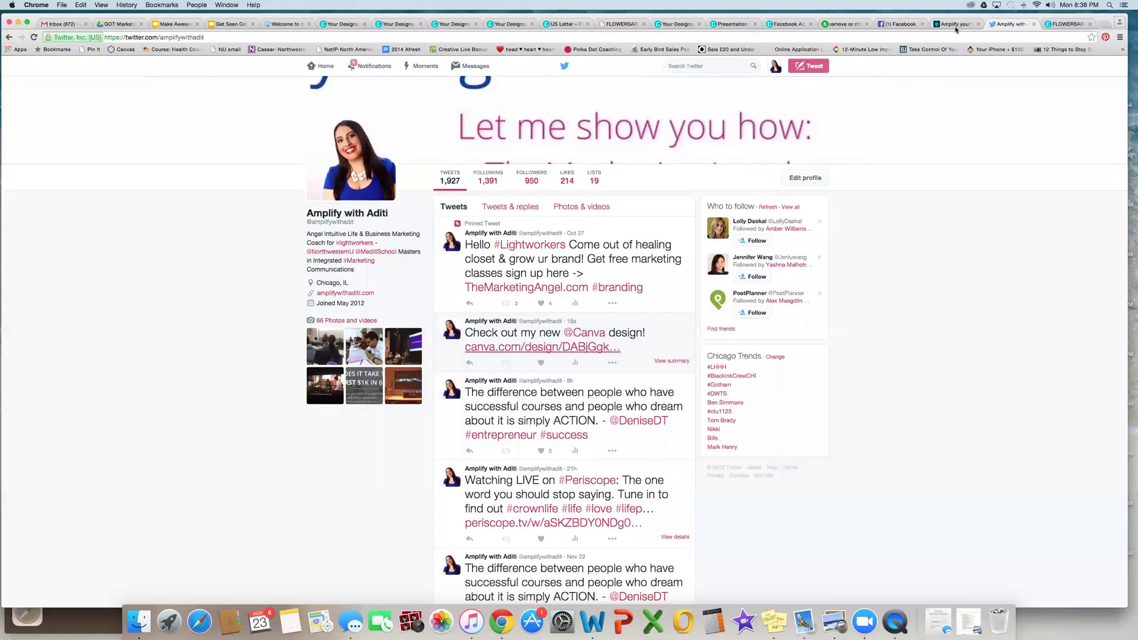
pyautogui.click(943, 24)
pyautogui.click(629, 26)
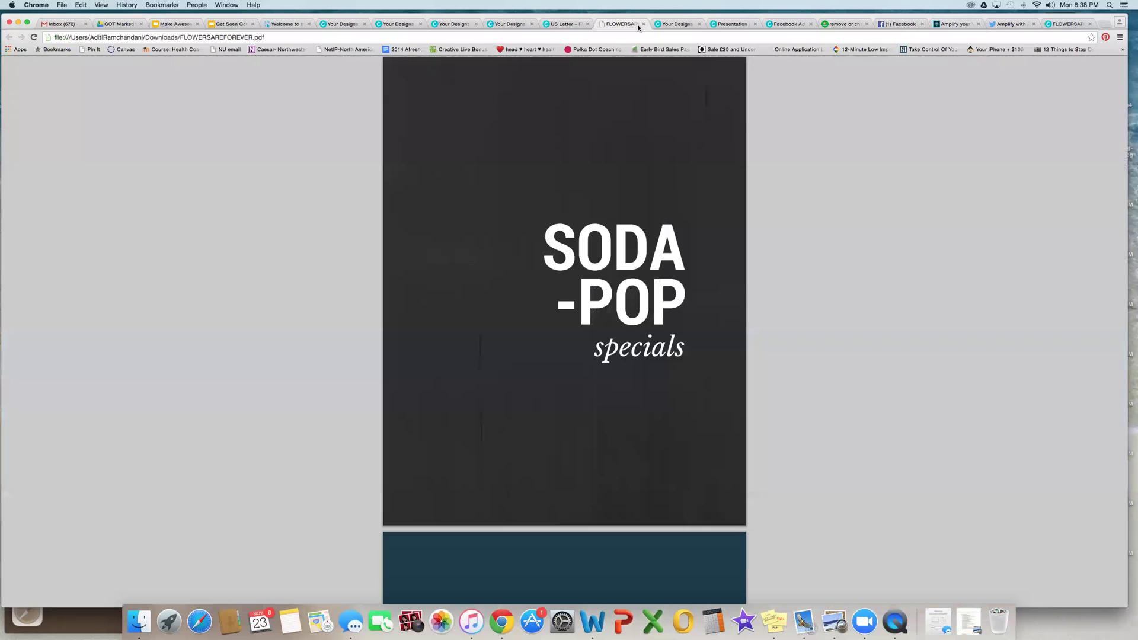
# Step: Open the Free Training design from Your Designs, then go back to the list
pyautogui.click(685, 24)
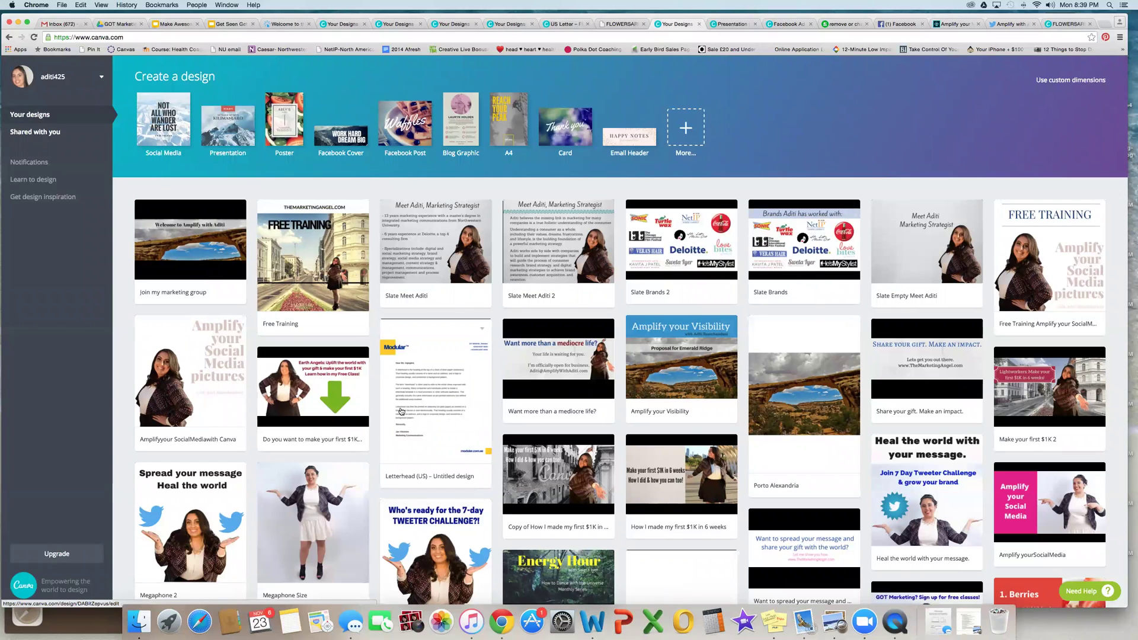
pyautogui.click(1094, 261)
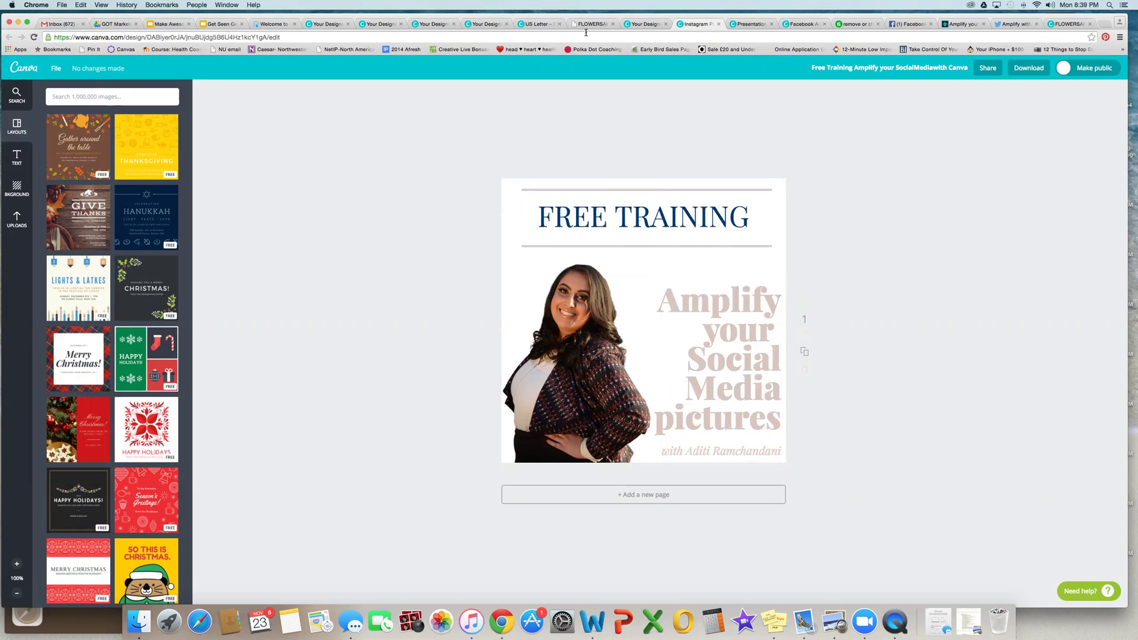
pyautogui.click(634, 25)
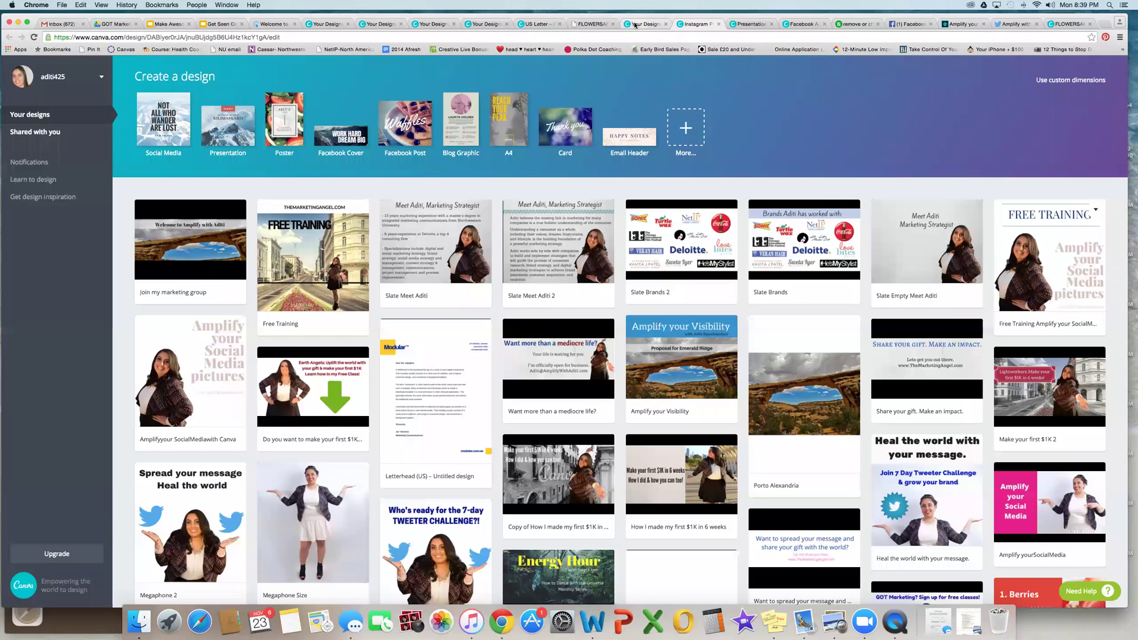
pyautogui.scroll(-5, 852, 329)
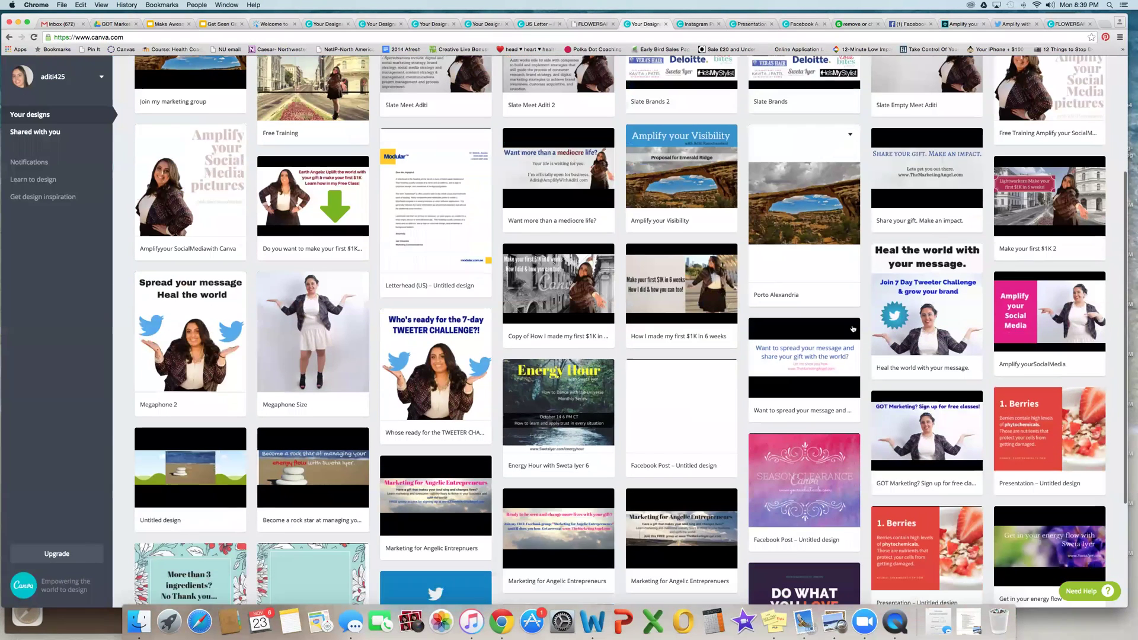
pyautogui.scroll(-5, 853, 329)
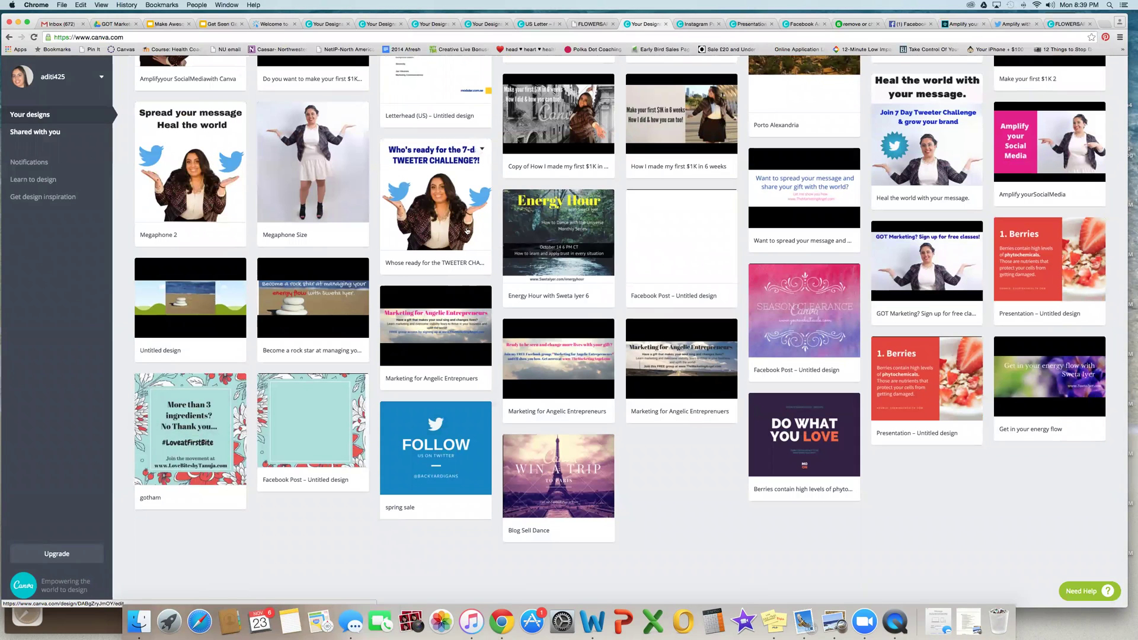
pyautogui.click(545, 225)
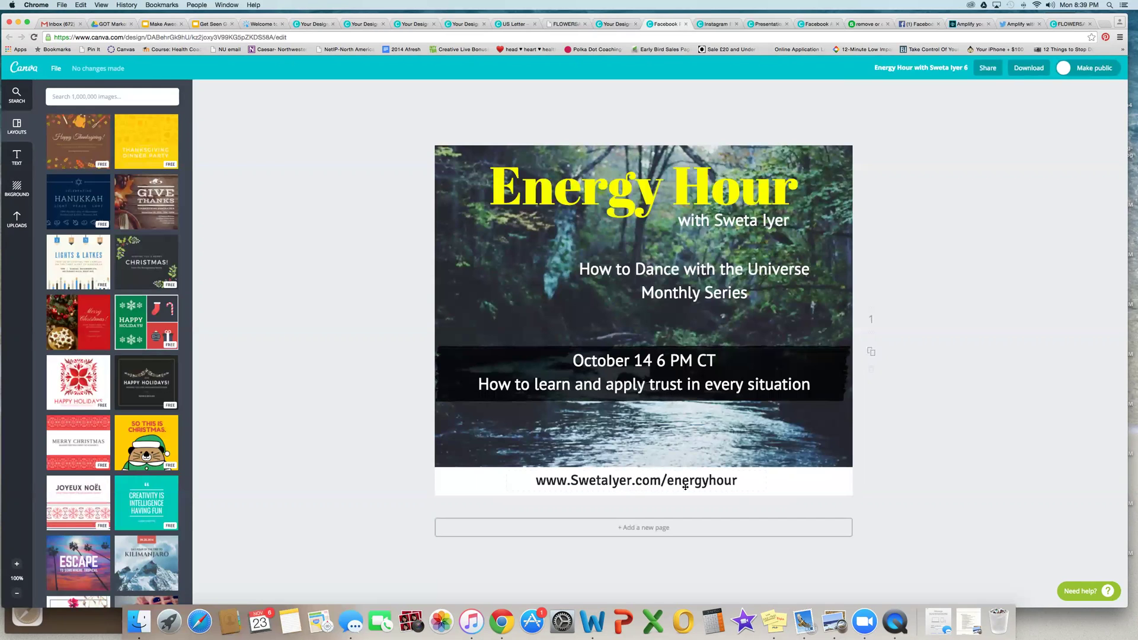
pyautogui.click(612, 25)
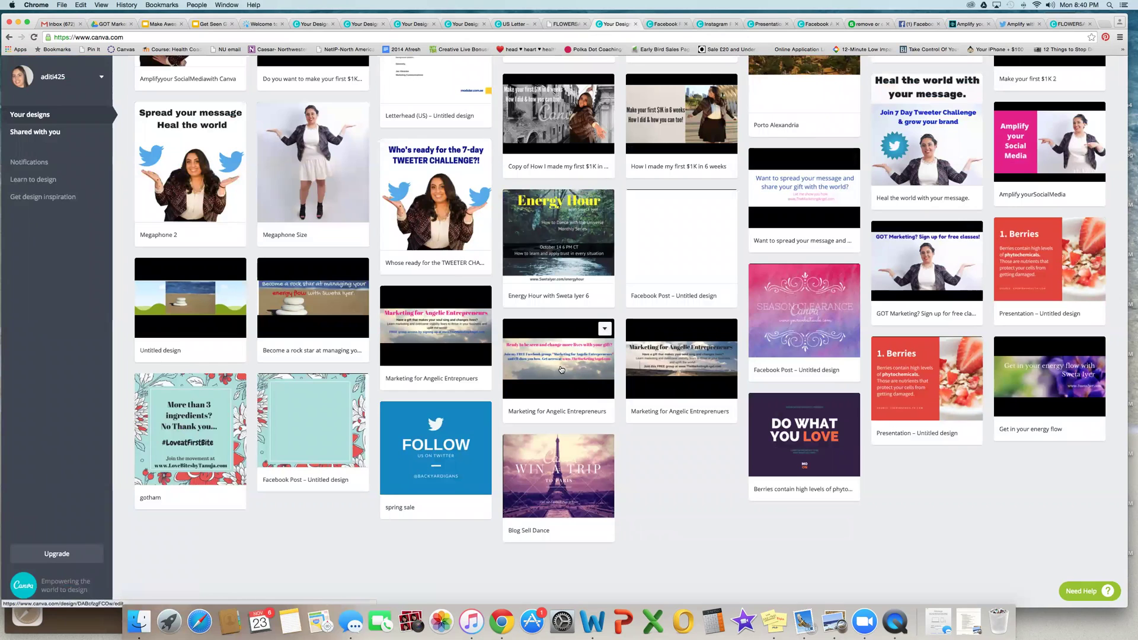
# Step: Open the Marketing for Angelic Entrepreneurs banner and apply the two stacked rows grid layout
pyautogui.click(444, 335)
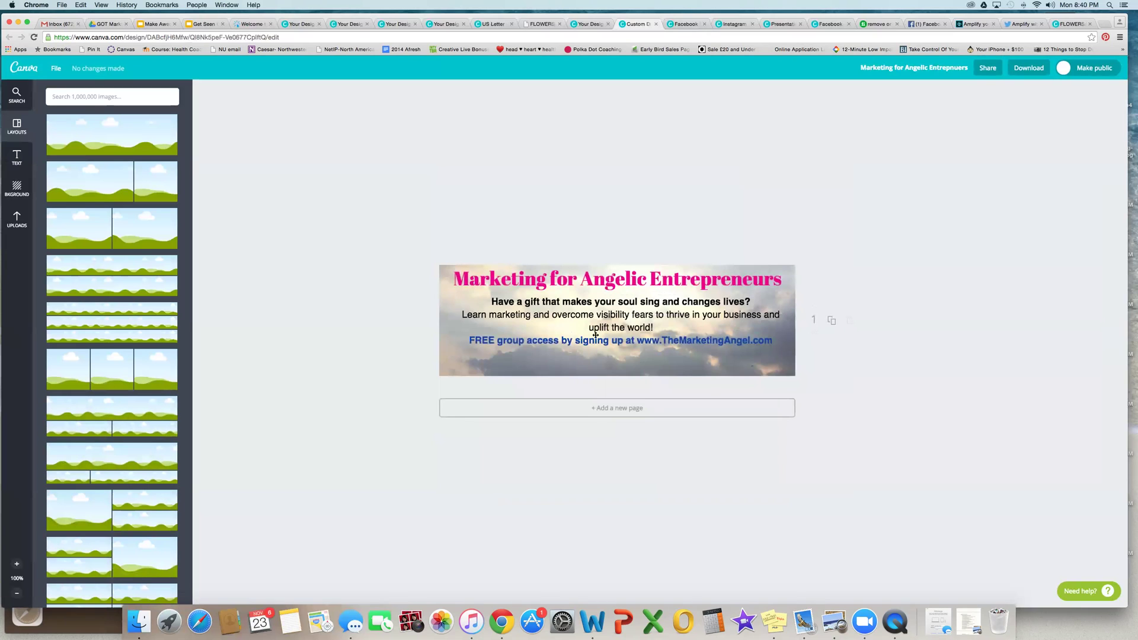
pyautogui.click(105, 184)
pyautogui.click(102, 229)
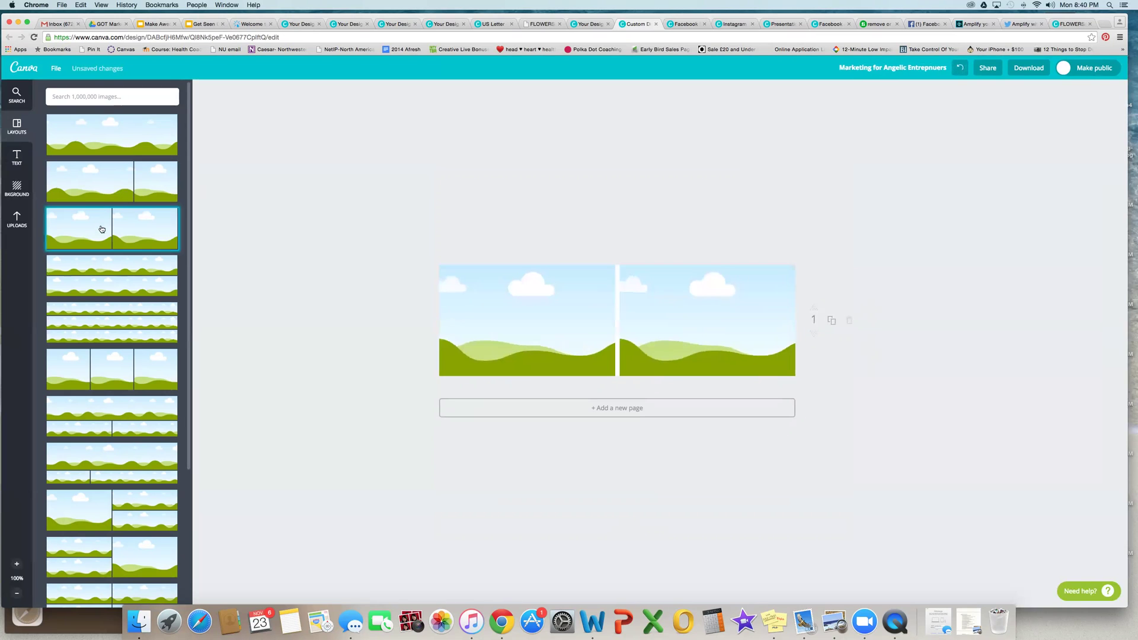
pyautogui.click(127, 281)
pyautogui.click(580, 278)
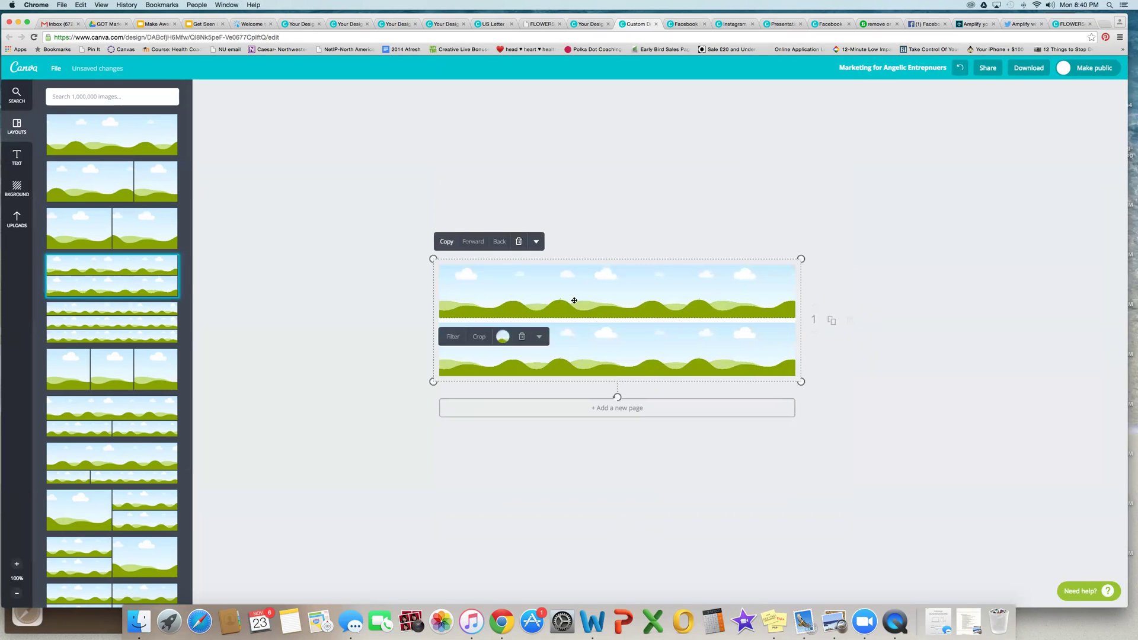
# Step: Fill the top grid row with red, trying green first
pyautogui.click(503, 337)
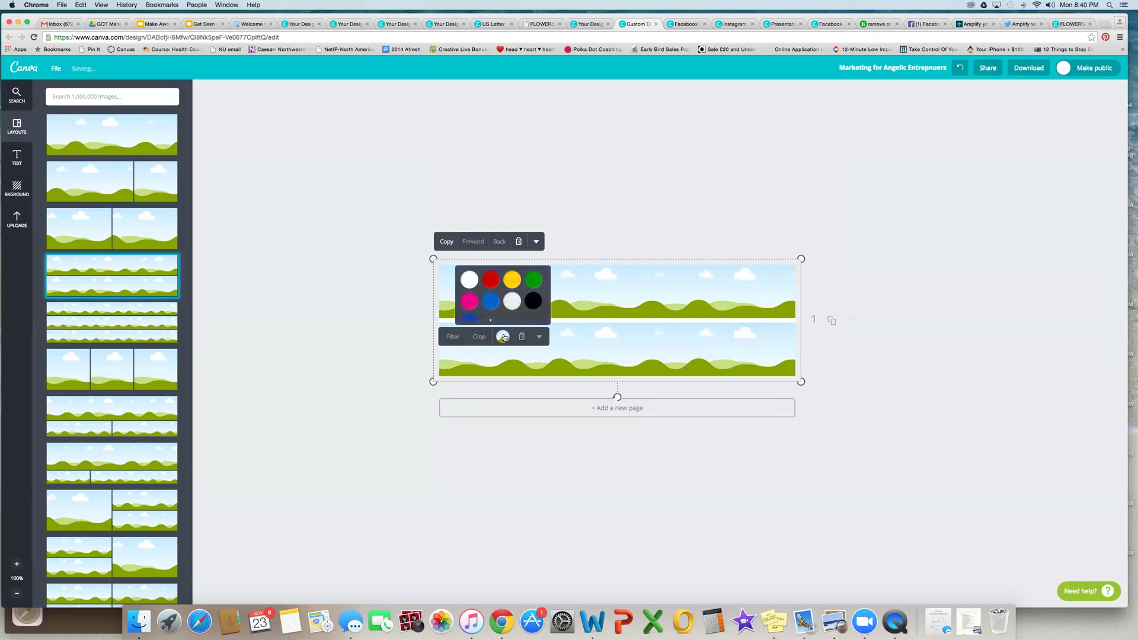
pyautogui.click(536, 281)
pyautogui.click(575, 344)
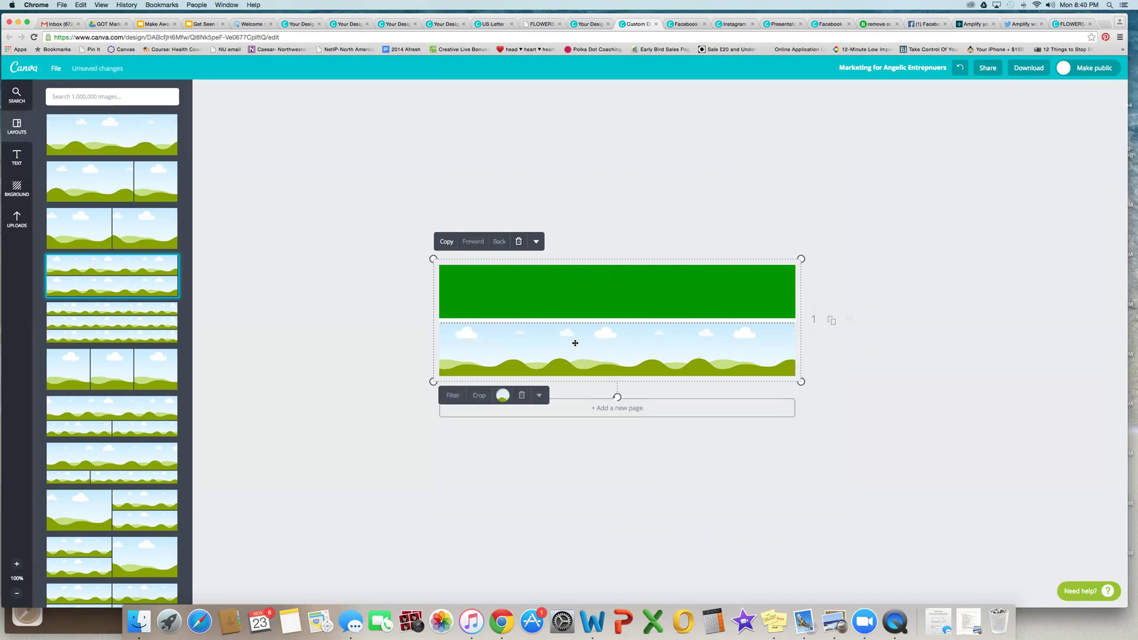
pyautogui.click(505, 400)
pyautogui.click(489, 340)
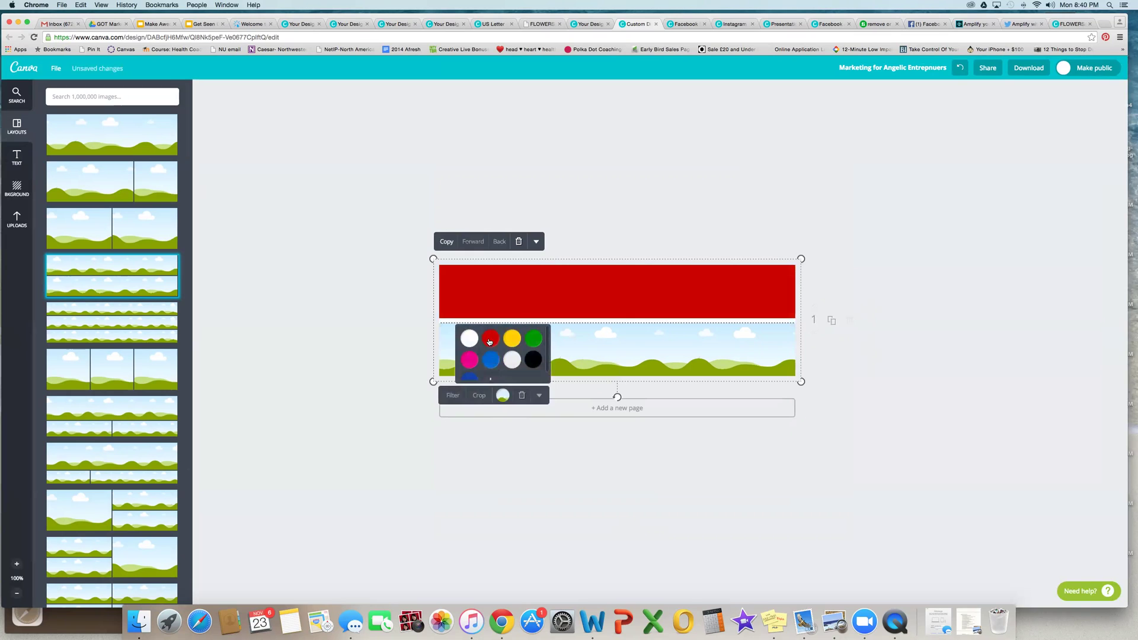
pyautogui.click(601, 361)
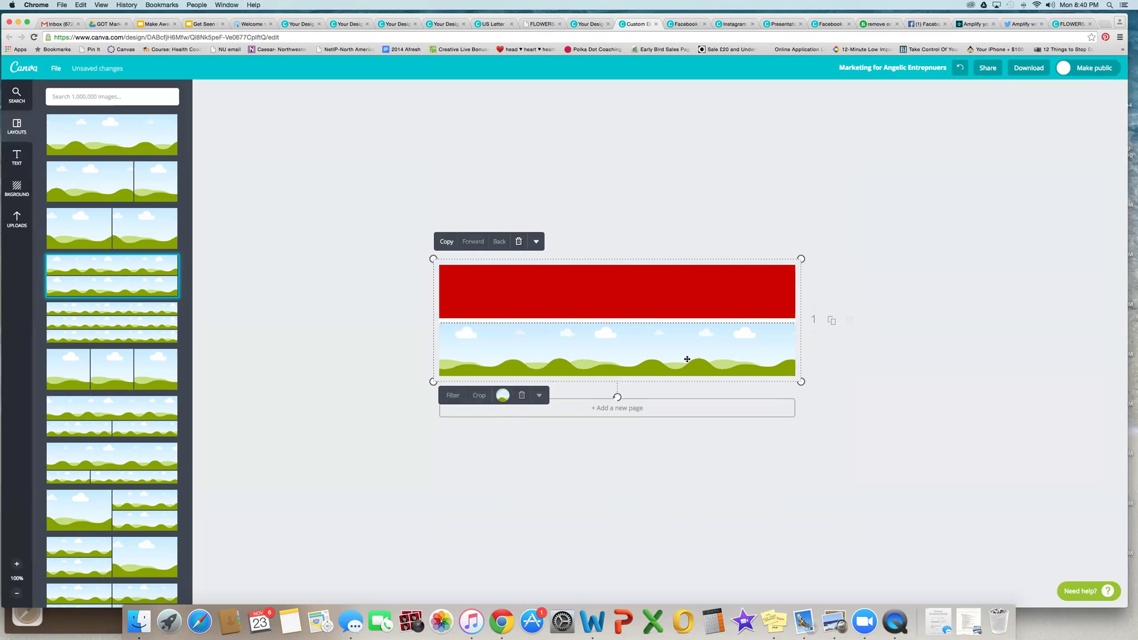
pyautogui.click(873, 358)
# Step: Fill the bottom grid row with light grey and return to Your Designs
pyautogui.click(758, 366)
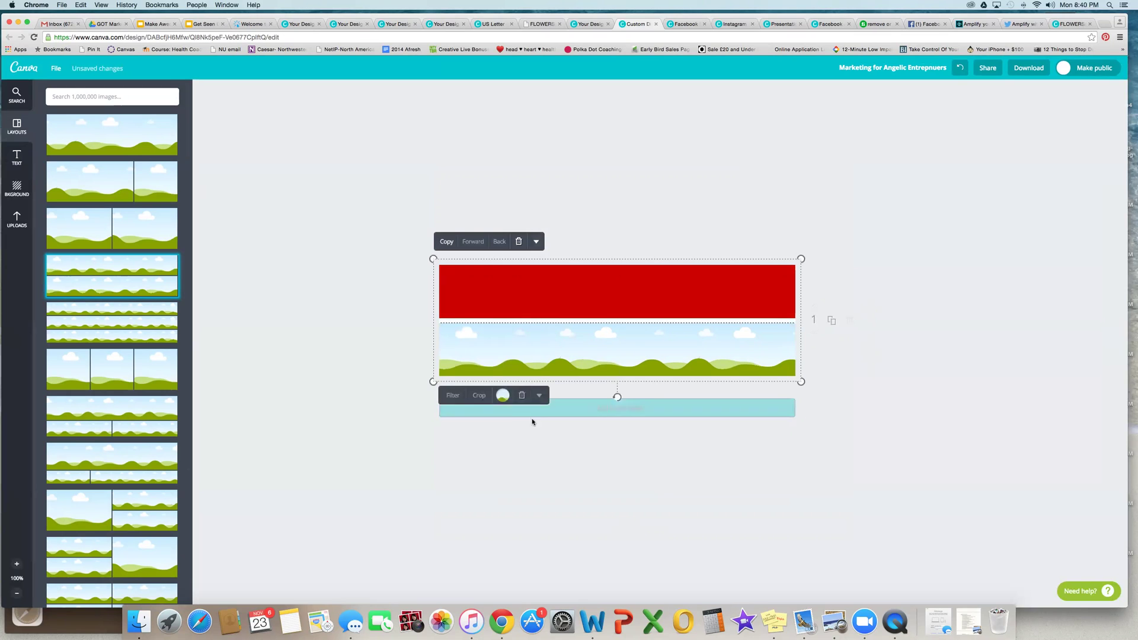
pyautogui.click(503, 396)
pyautogui.click(512, 360)
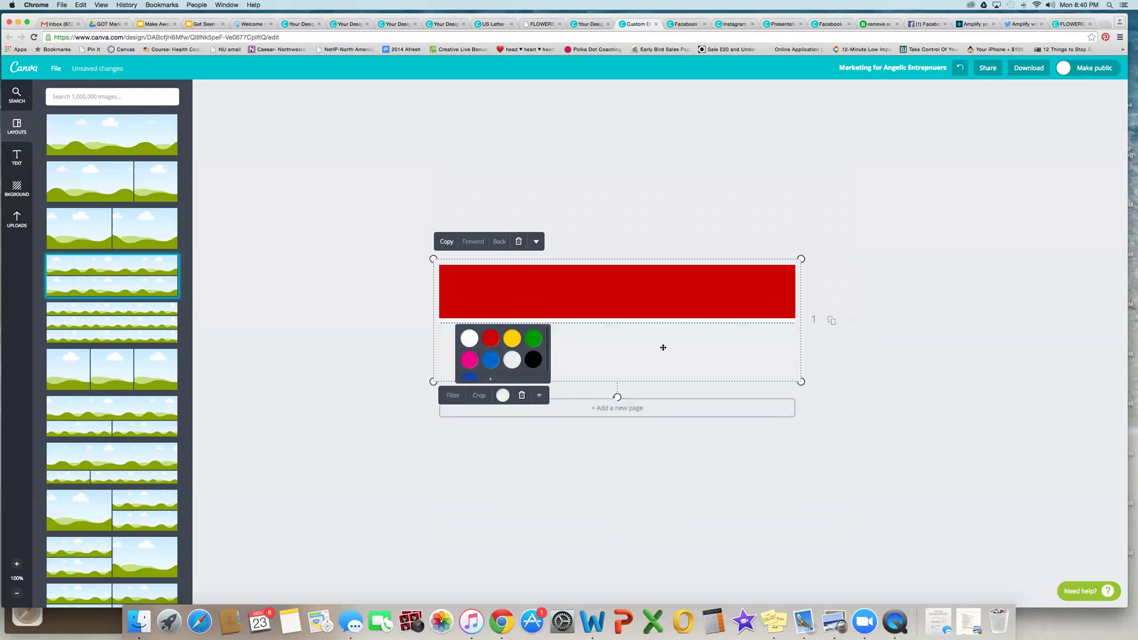
pyautogui.click(958, 336)
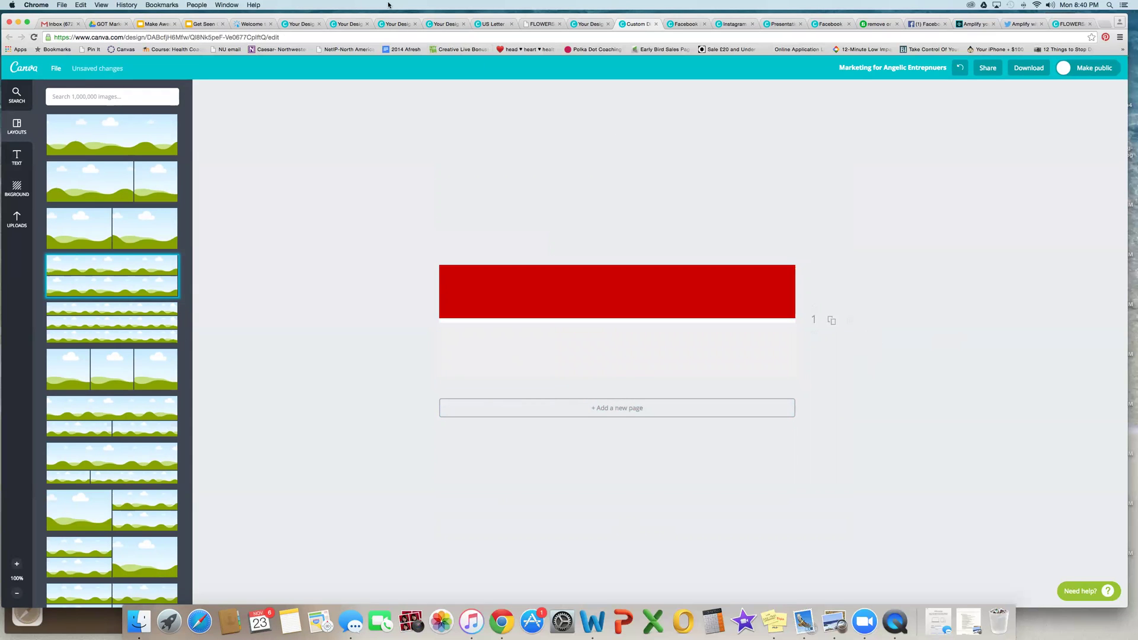
pyautogui.click(594, 25)
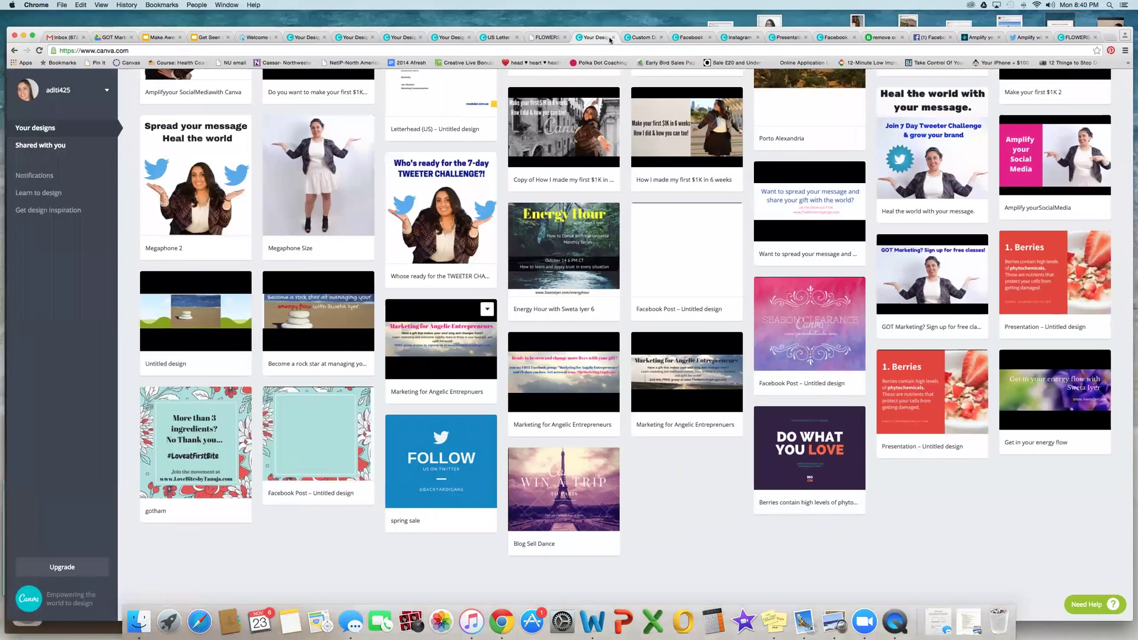
# Step: Close the Marketing banner and Energy Hour design tabs
pyautogui.scroll(3, 480, 169)
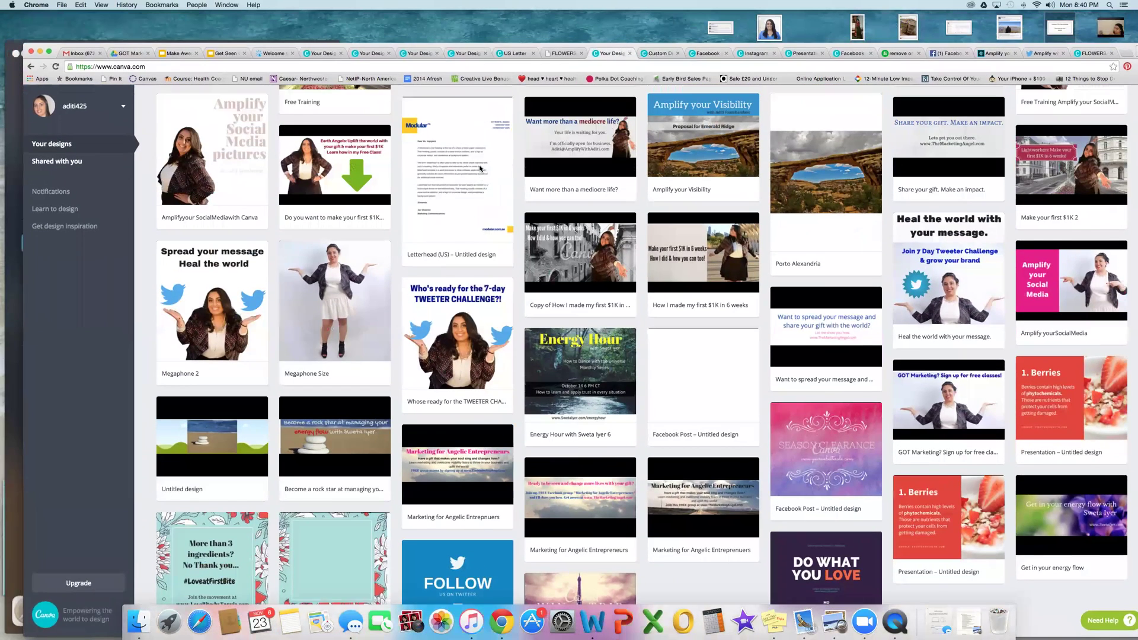
pyautogui.scroll(6, 480, 169)
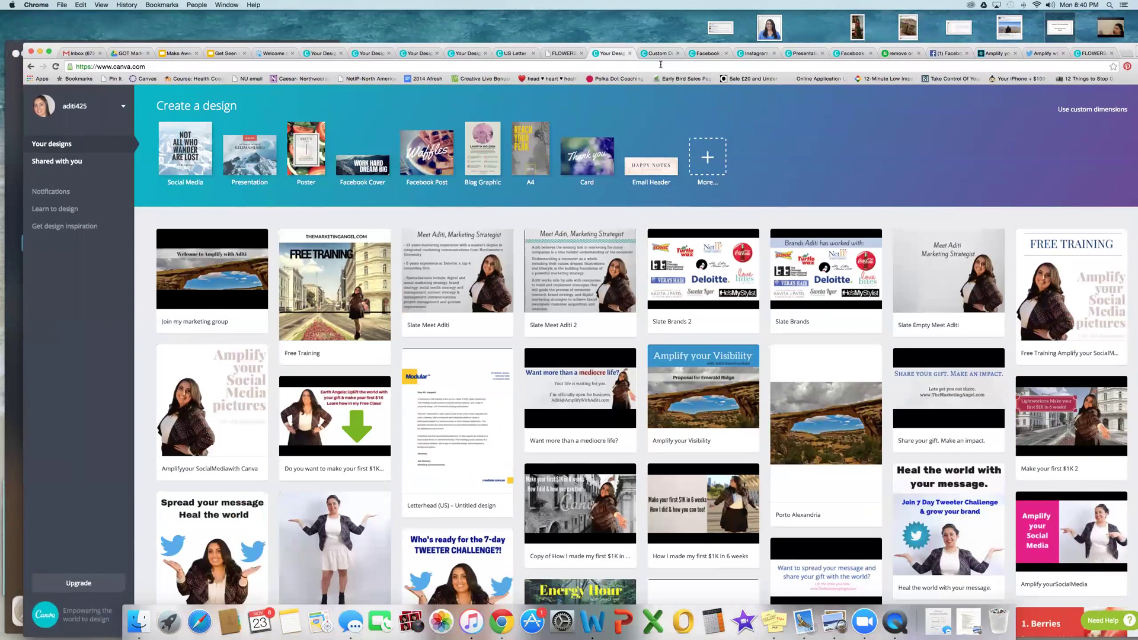
pyautogui.click(658, 53)
pyautogui.click(677, 54)
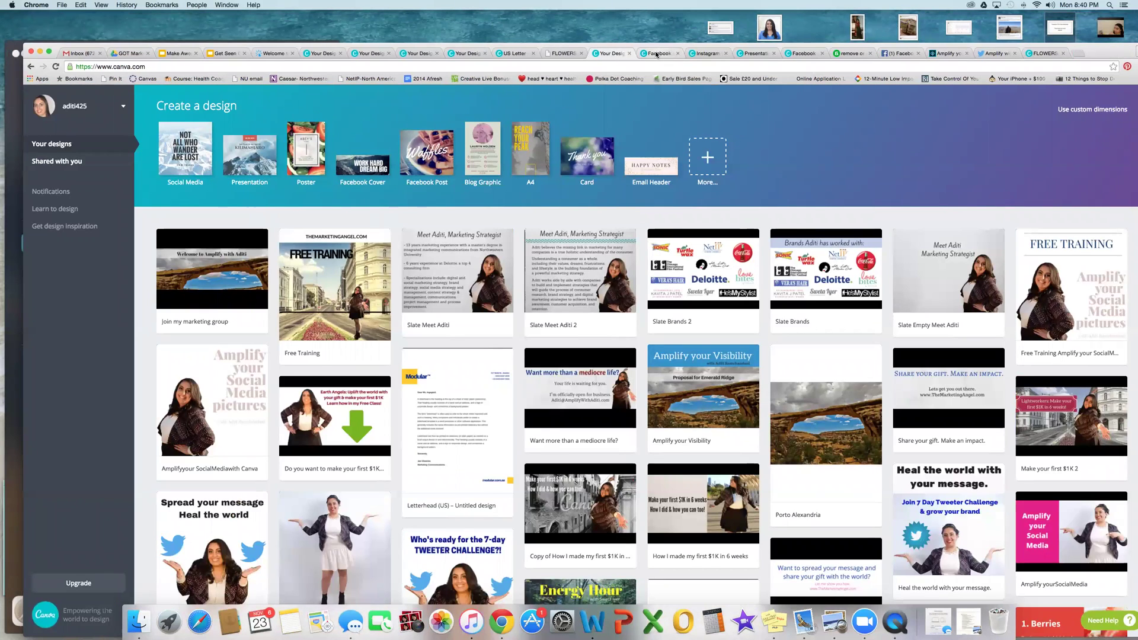
pyautogui.click(663, 53)
pyautogui.click(677, 53)
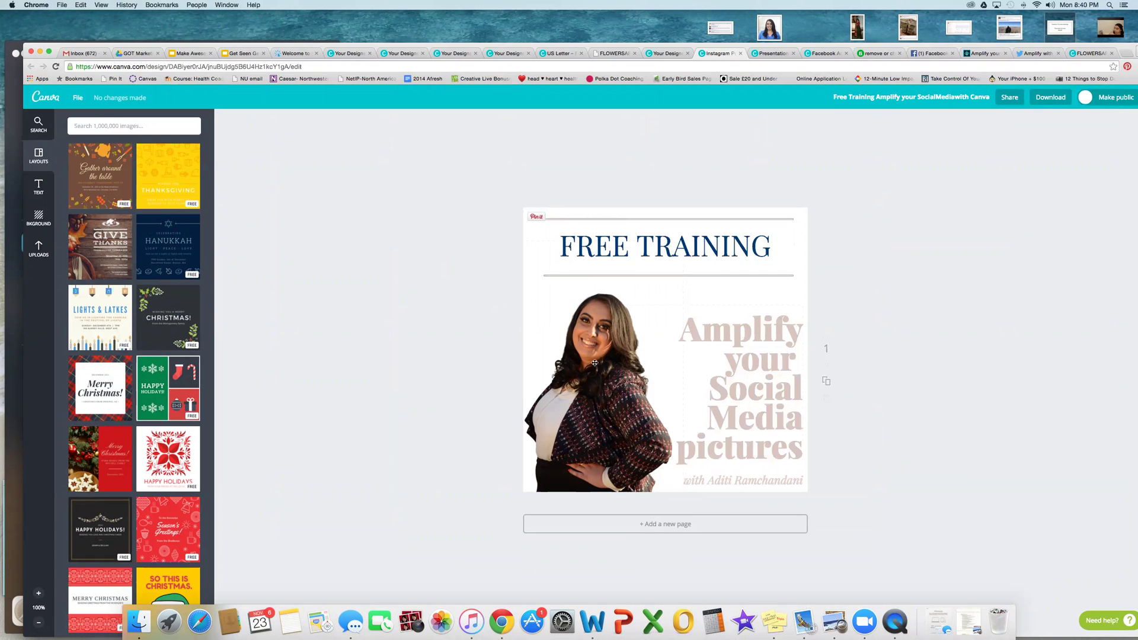
# Step: Close the Free Training and Brands tabs, then return to the Lightworkers design tab
pyautogui.click(740, 53)
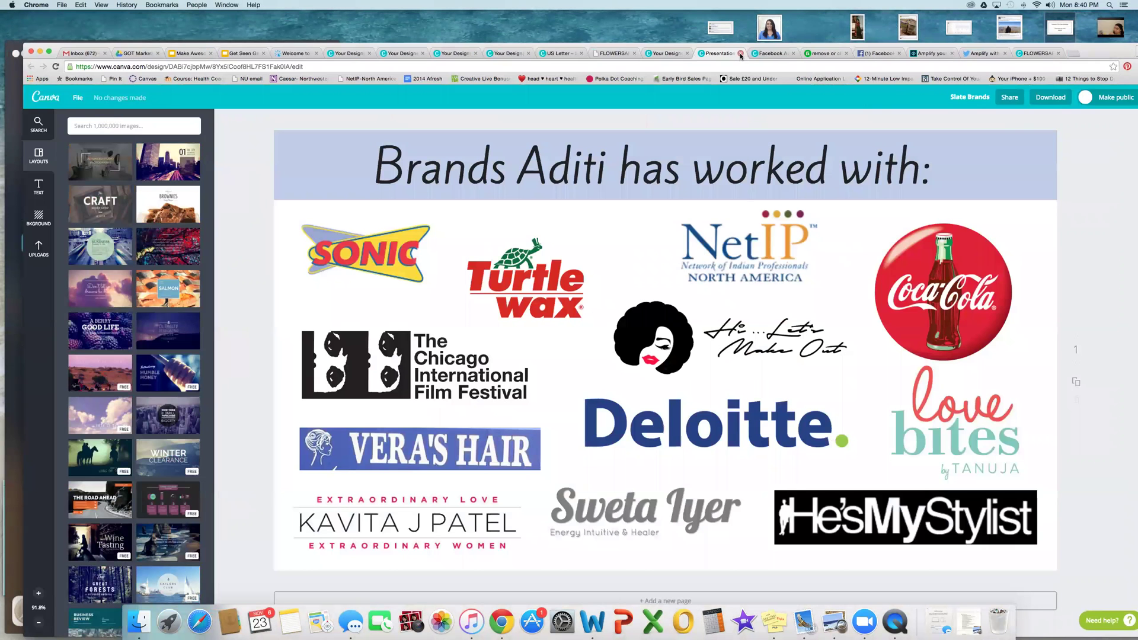
pyautogui.click(740, 53)
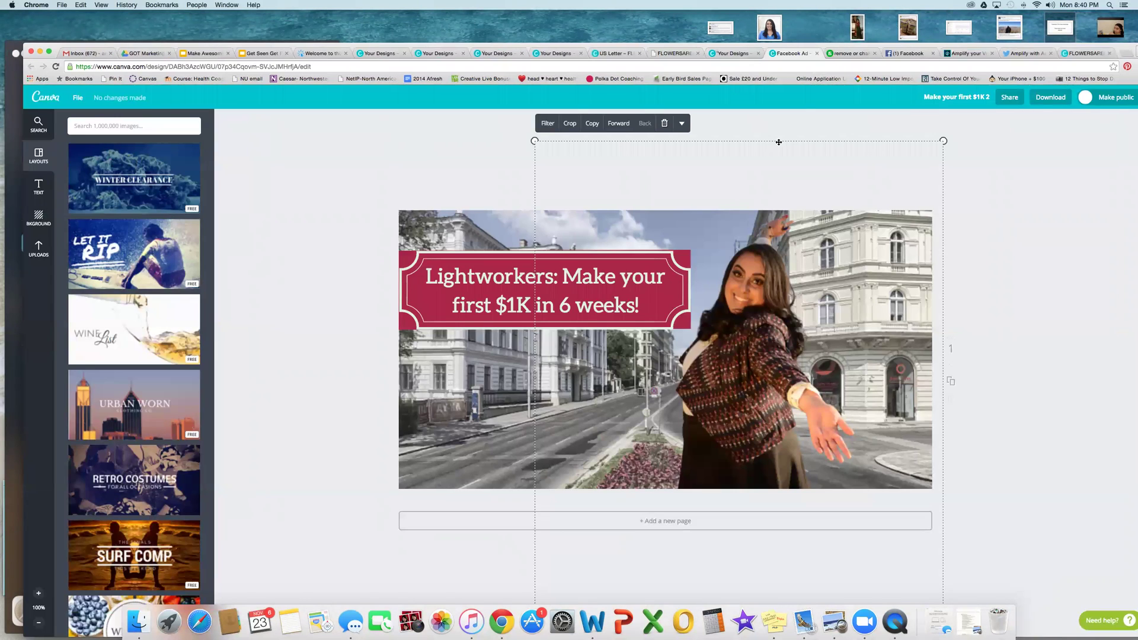
pyautogui.click(777, 127)
pyautogui.click(738, 54)
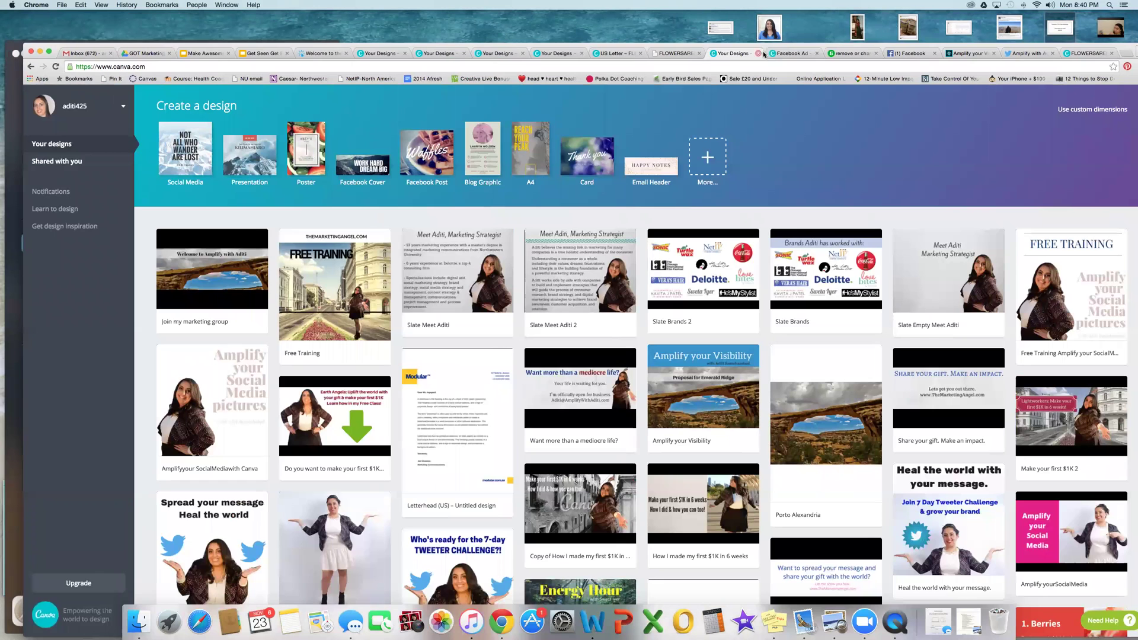
pyautogui.click(794, 54)
# Step: Close the Lightworkers tab and go from the background-removal gig to the Fiverr homepage
pyautogui.click(816, 53)
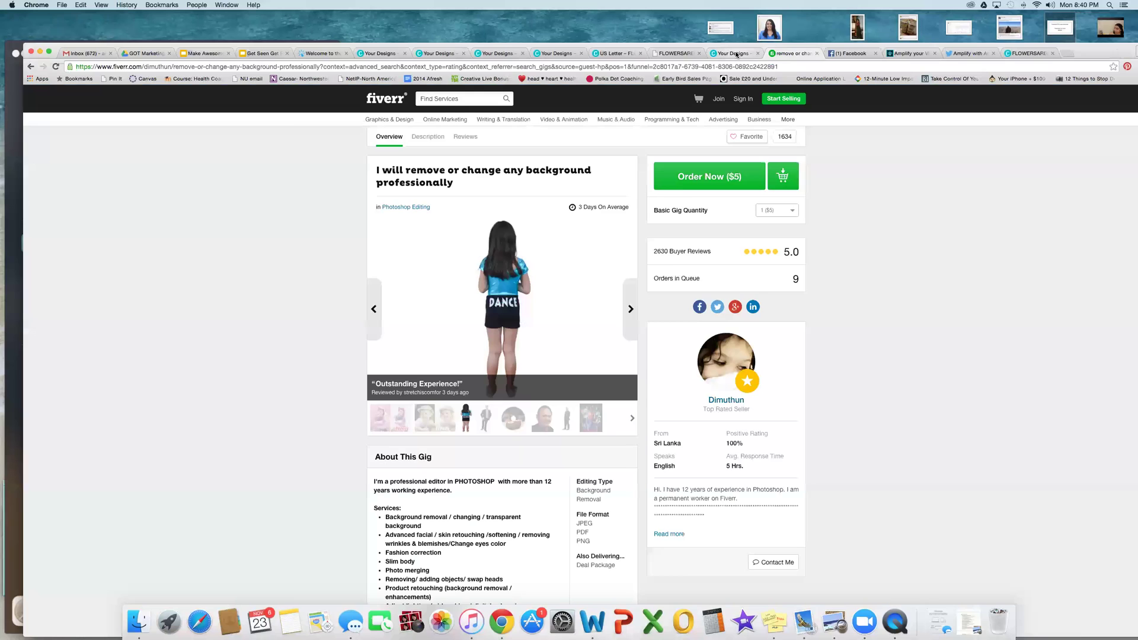
pyautogui.click(738, 54)
pyautogui.click(791, 53)
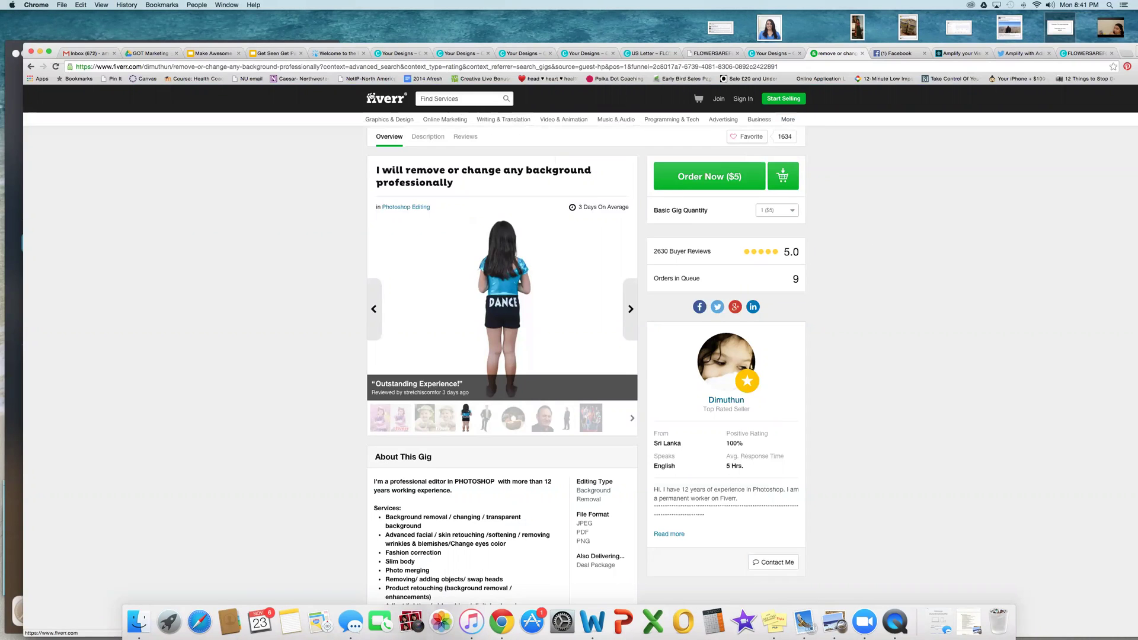
pyautogui.click(391, 100)
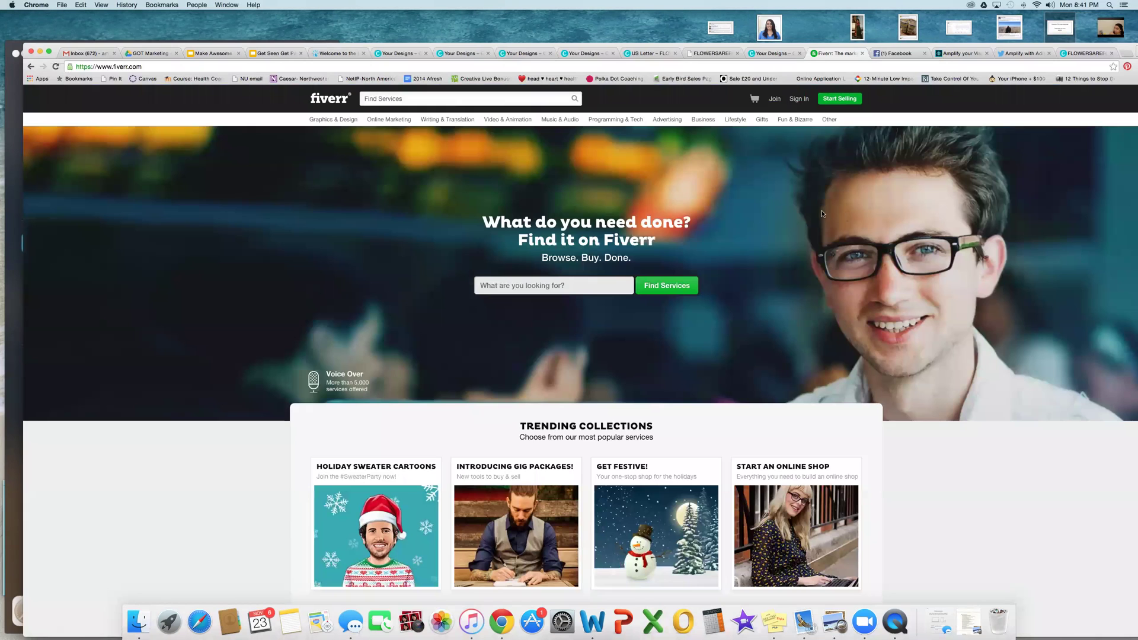
# Step: Preview the Fiverr category dropdowns, then return to the Canva designs gallery
pyautogui.scroll(-3, 823, 213)
pyautogui.scroll(3, 822, 213)
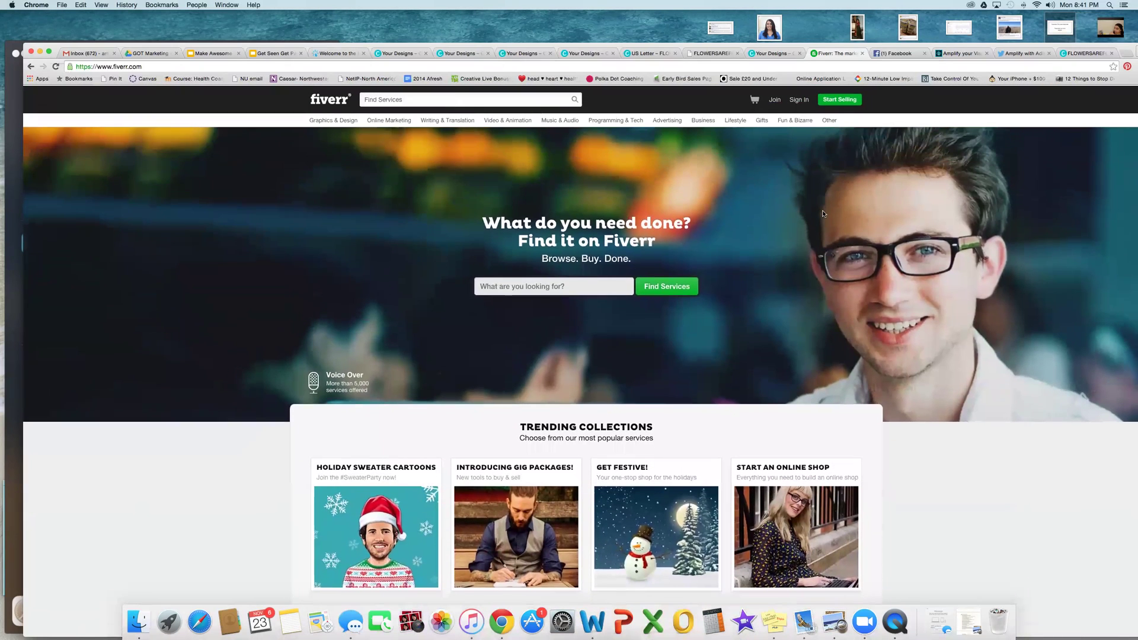
pyautogui.moveTo(333, 120)
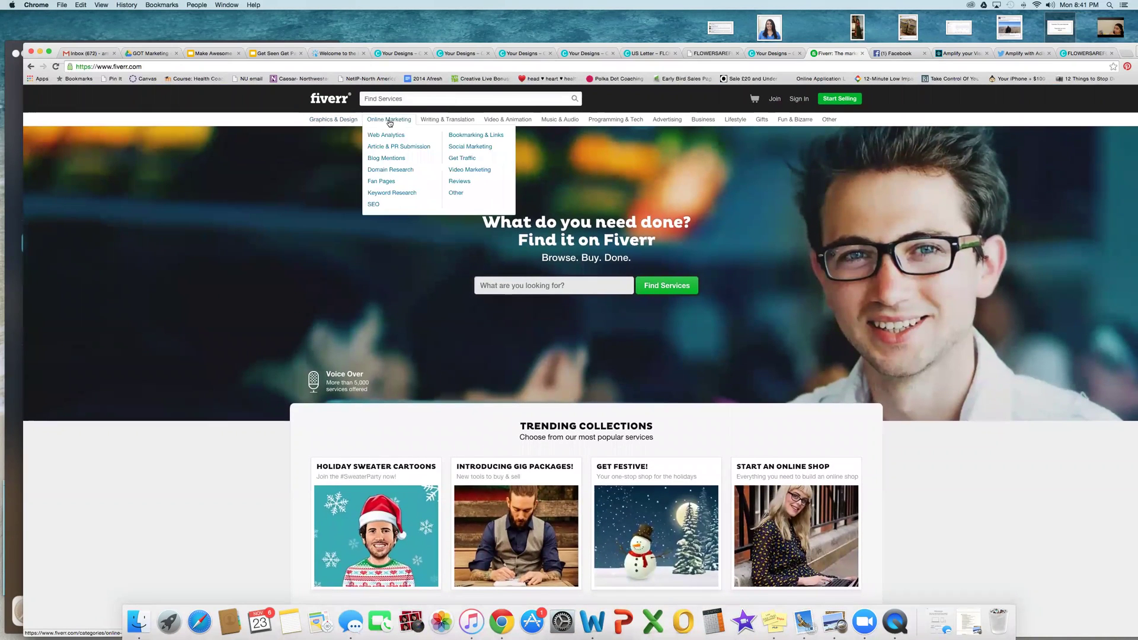
pyautogui.moveTo(498, 122)
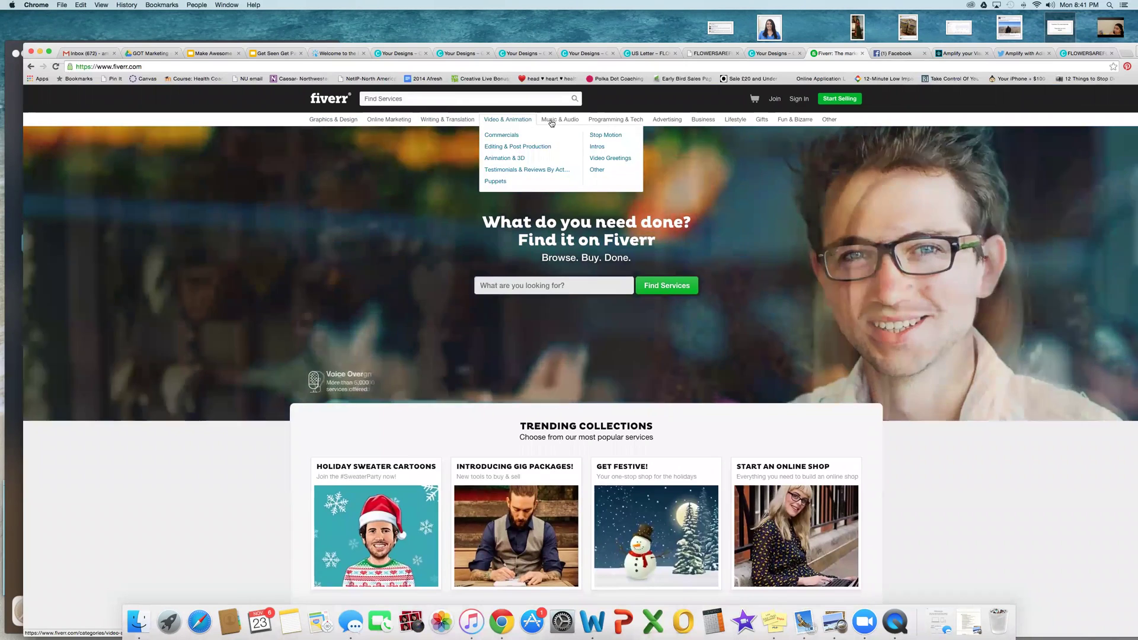
pyautogui.moveTo(682, 125)
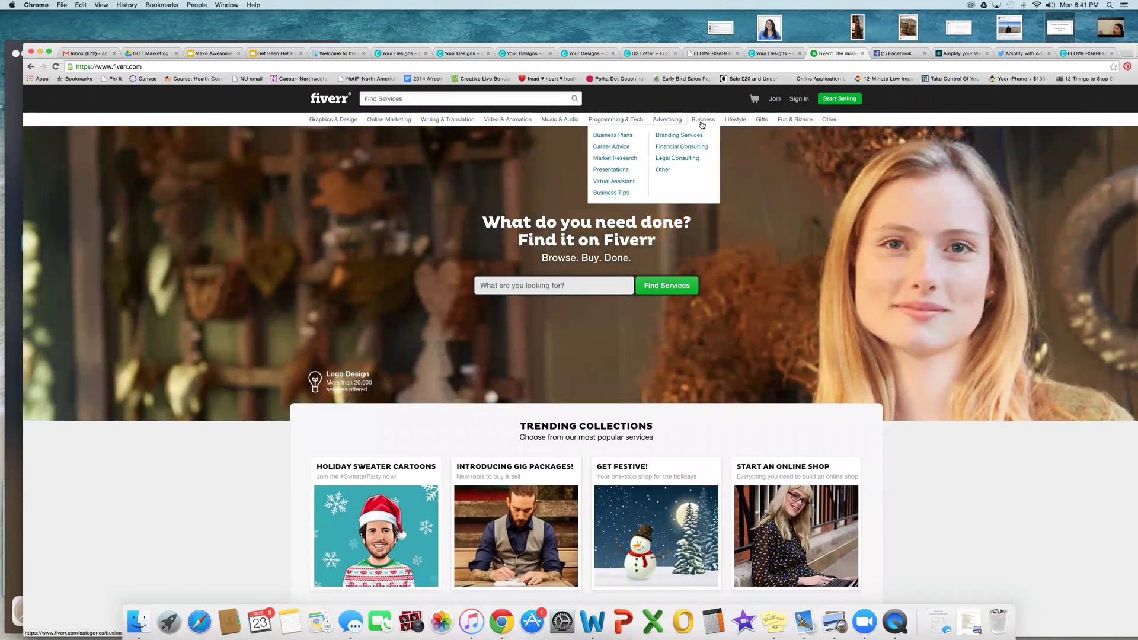
pyautogui.click(773, 56)
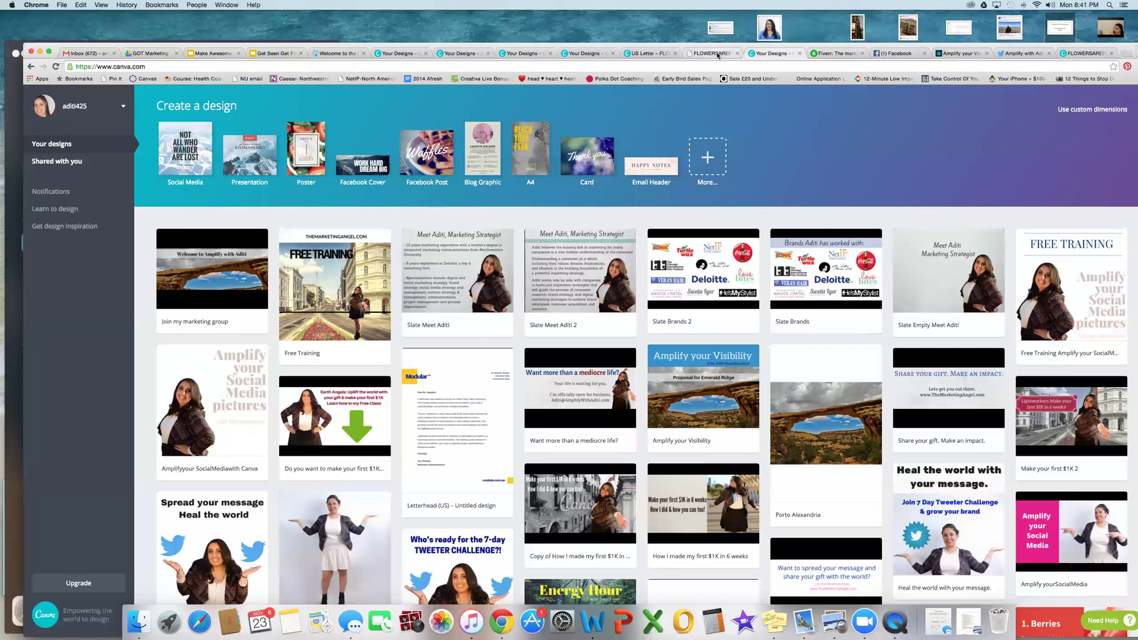
# Step: Preview and close 'Want more than a mediocre life?', open 'Amplify yourSocialMedia', then show Fiverr again
pyautogui.scroll(-3, 638, 314)
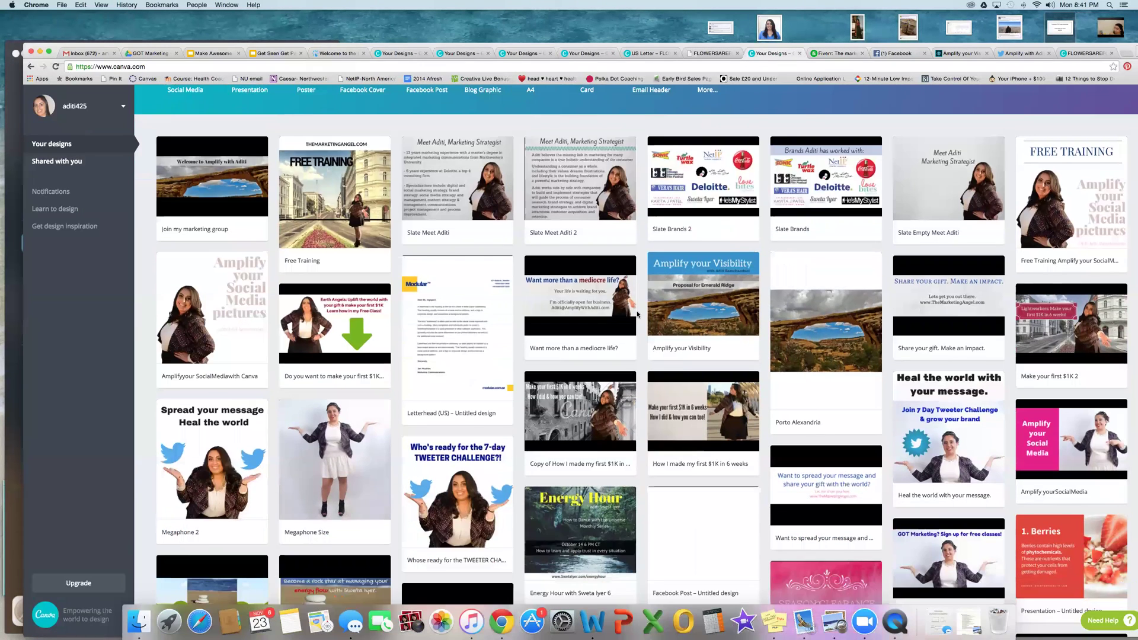
pyautogui.scroll(-3, 637, 314)
pyautogui.scroll(-2, 637, 314)
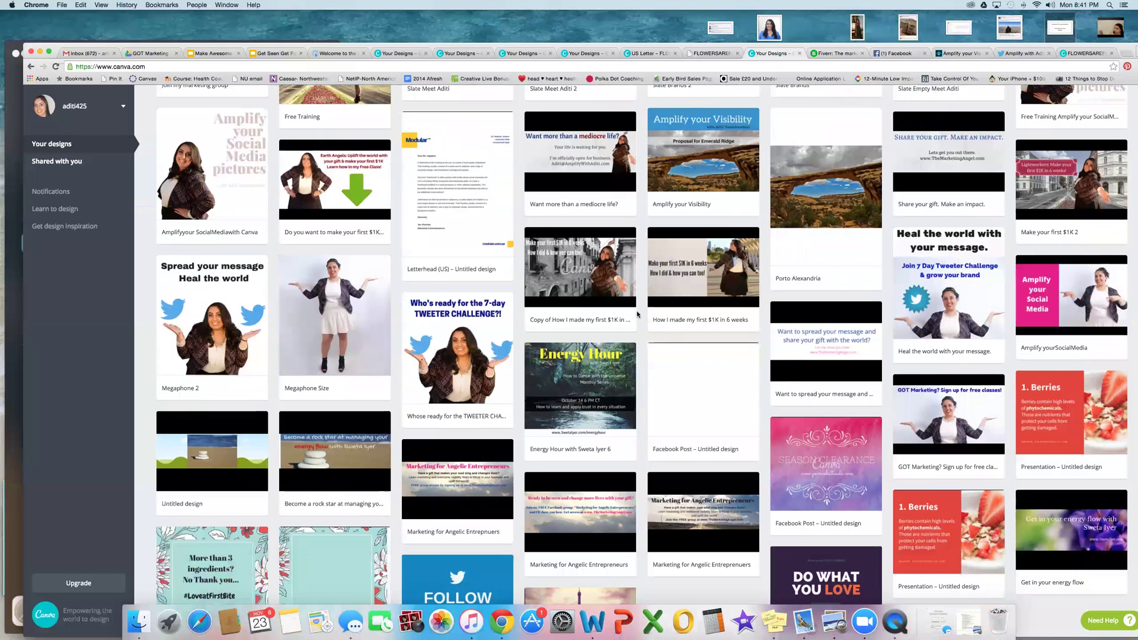
pyautogui.scroll(3, 638, 314)
pyautogui.click(568, 254)
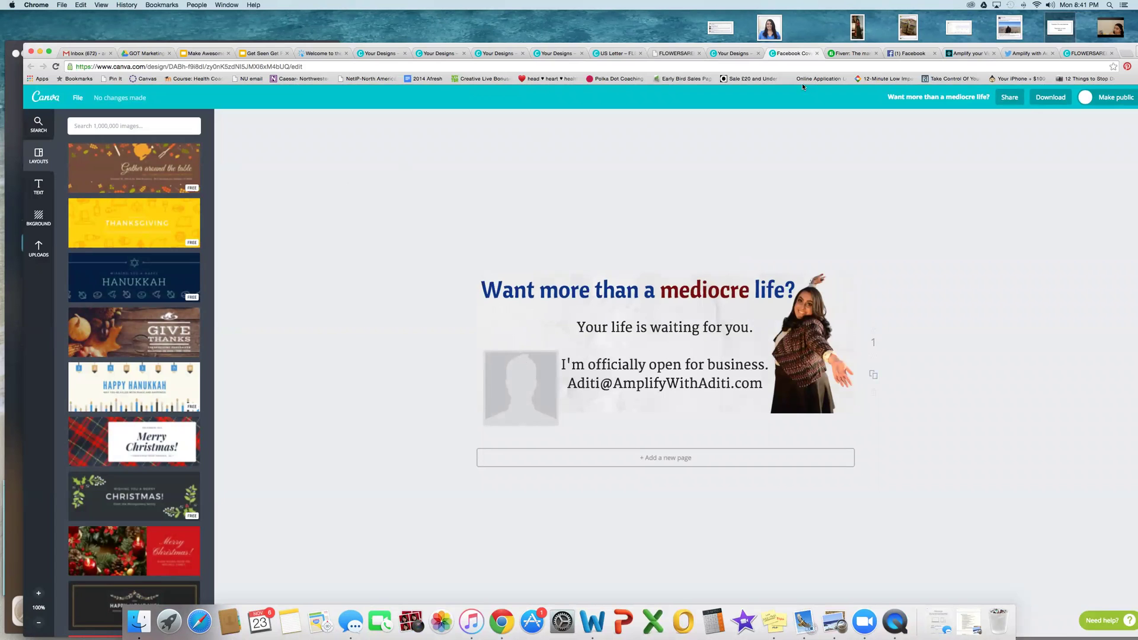
pyautogui.click(817, 53)
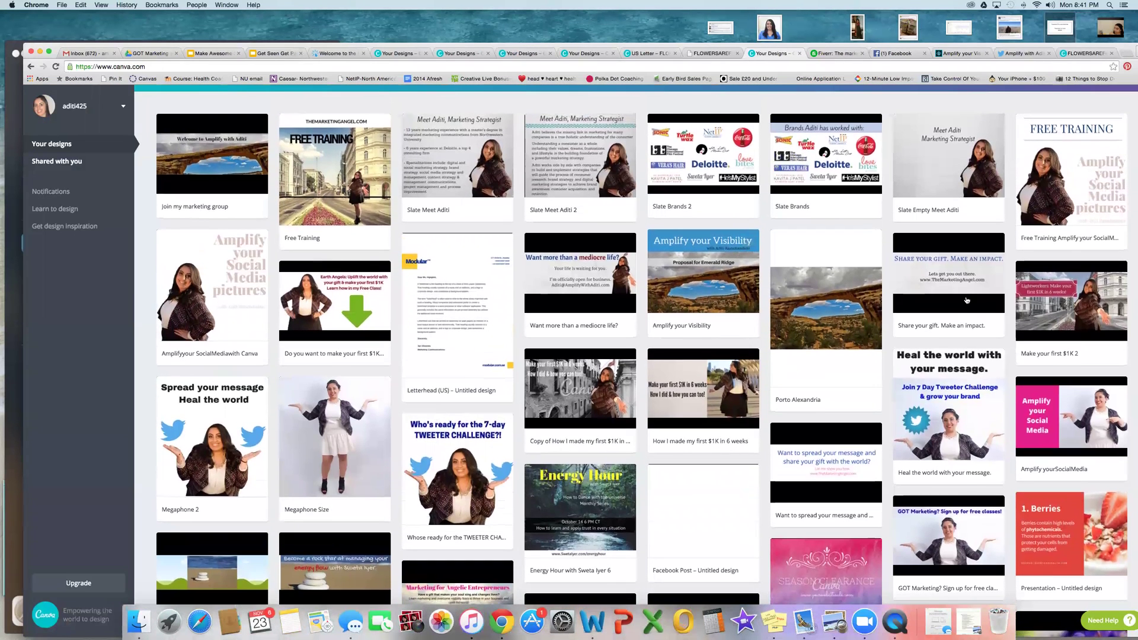
pyautogui.click(1071, 418)
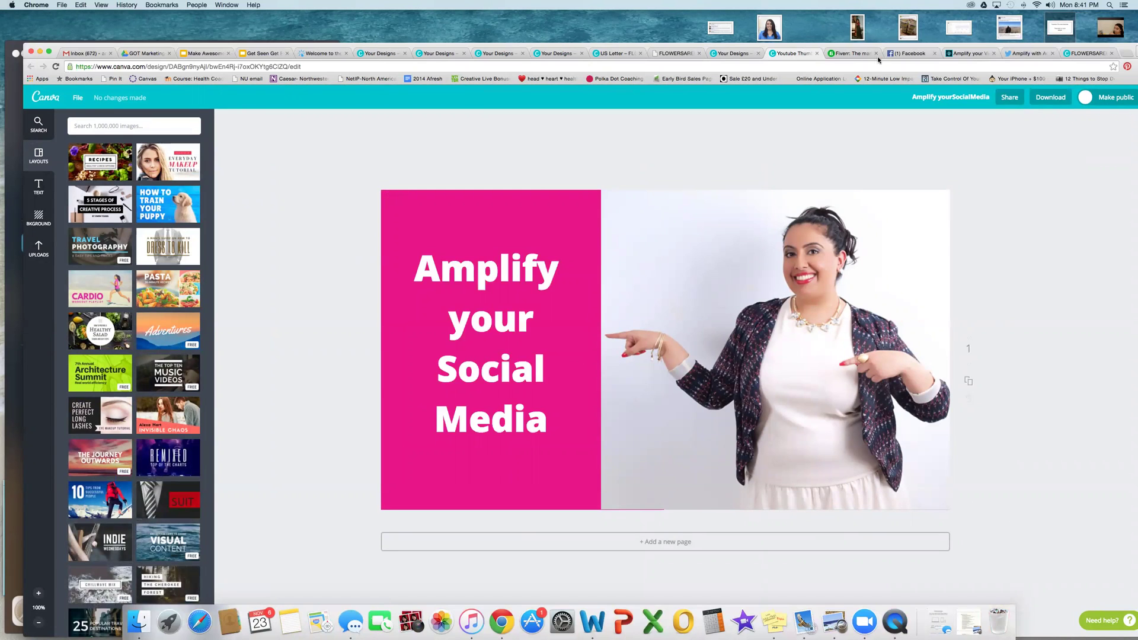
pyautogui.click(856, 54)
# Step: Go to YouTube and open your own channel from the account menu
pyautogui.press('super+l')
pyautogui.write('youtube.com')
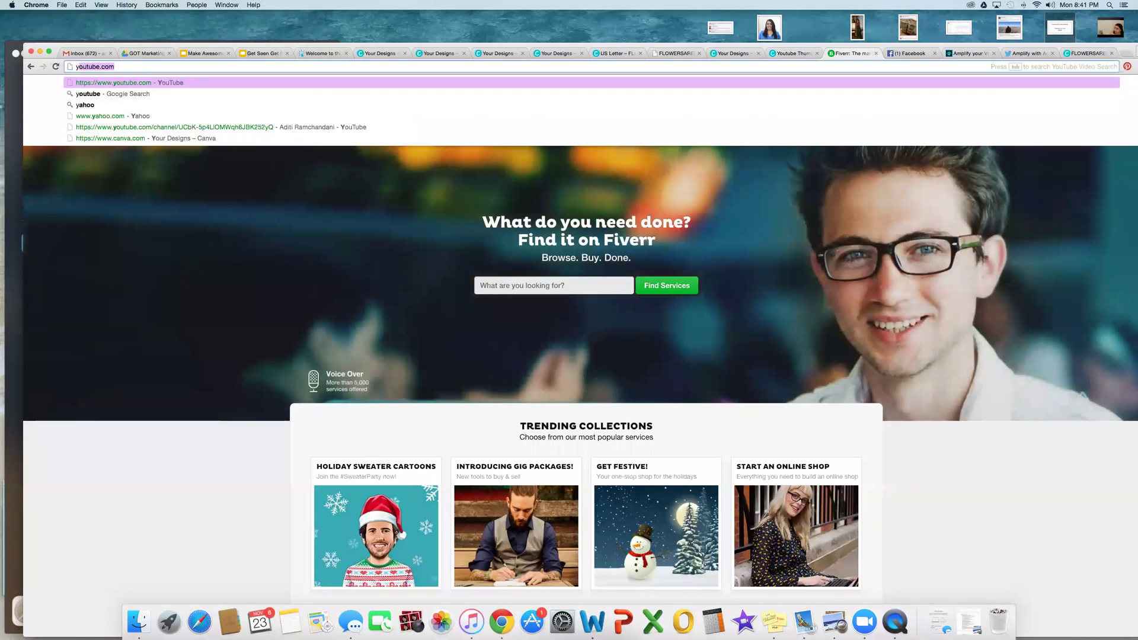
pyautogui.press('Return')
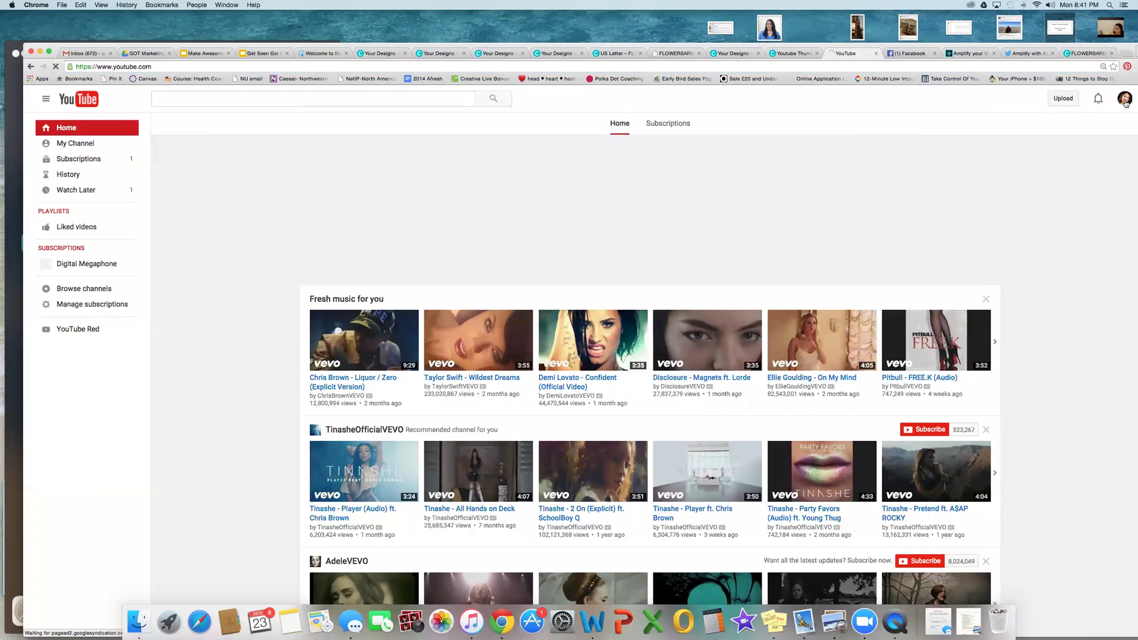
pyautogui.click(1124, 99)
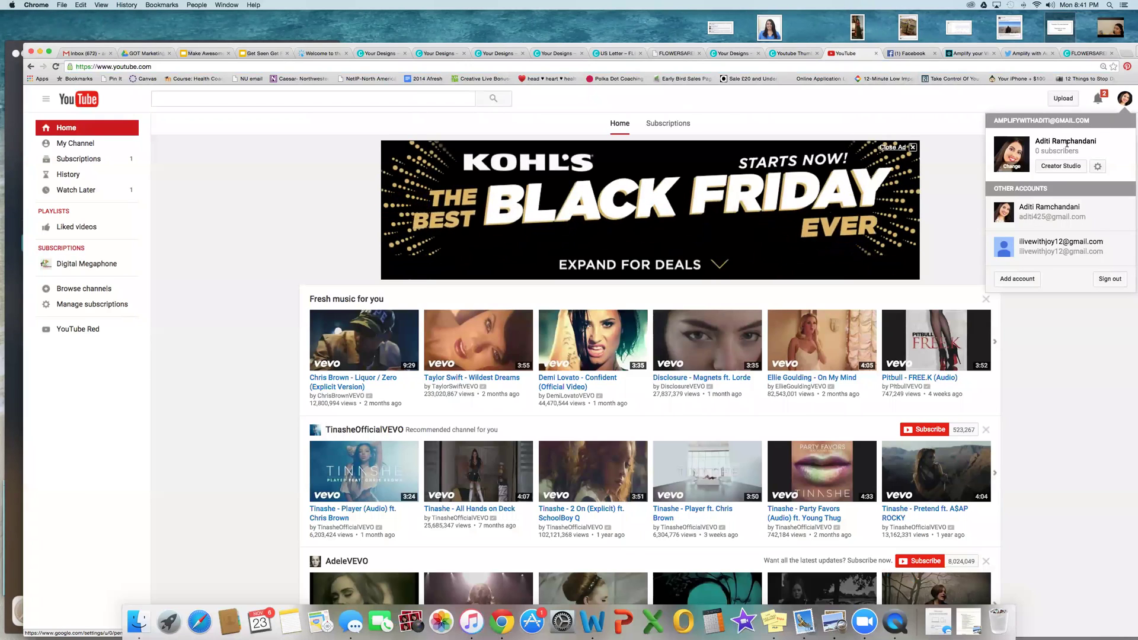
pyautogui.click(116, 144)
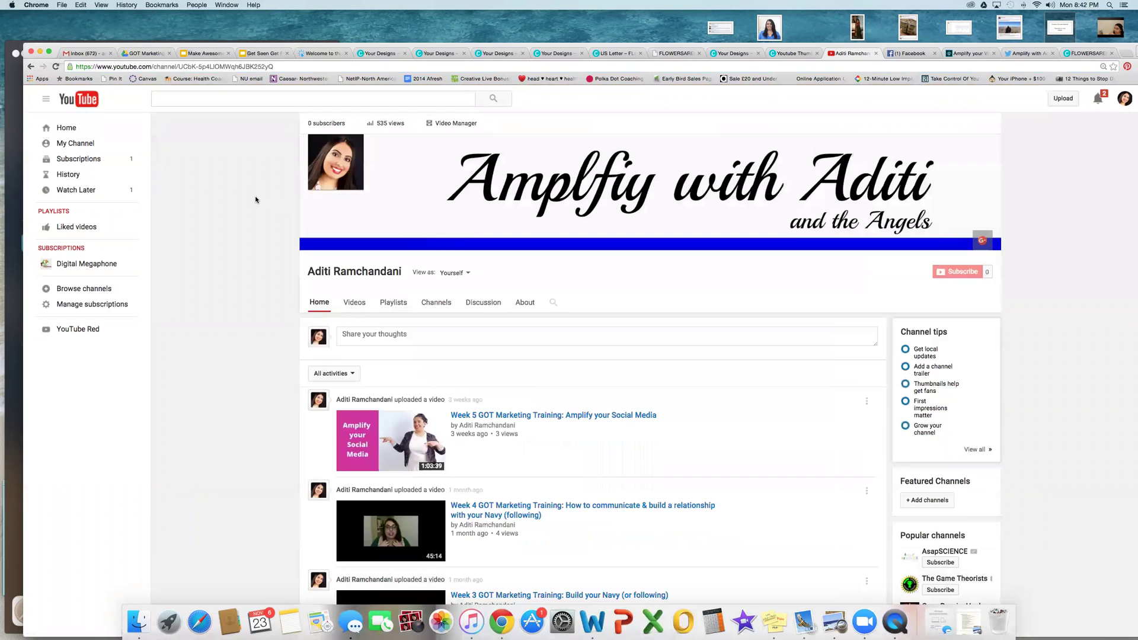
# Step: Browse the channel's videos, including the Week 5 Amplify thumbnail, then switch to Canva's design-type catalogue
pyautogui.scroll(-5, 252, 200)
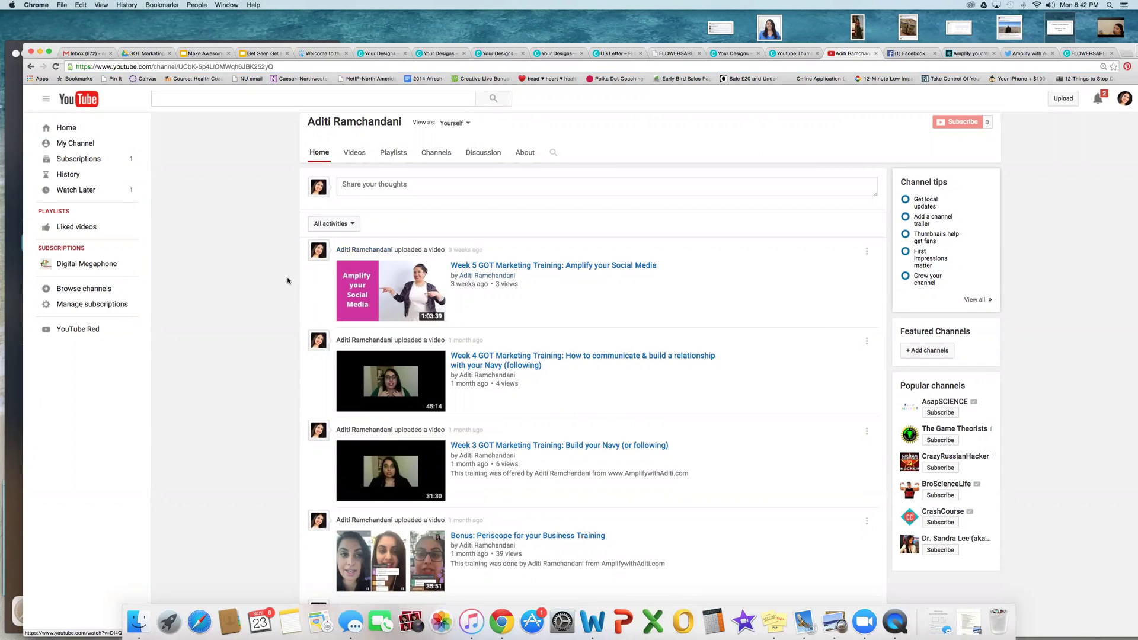
pyautogui.scroll(1, 275, 274)
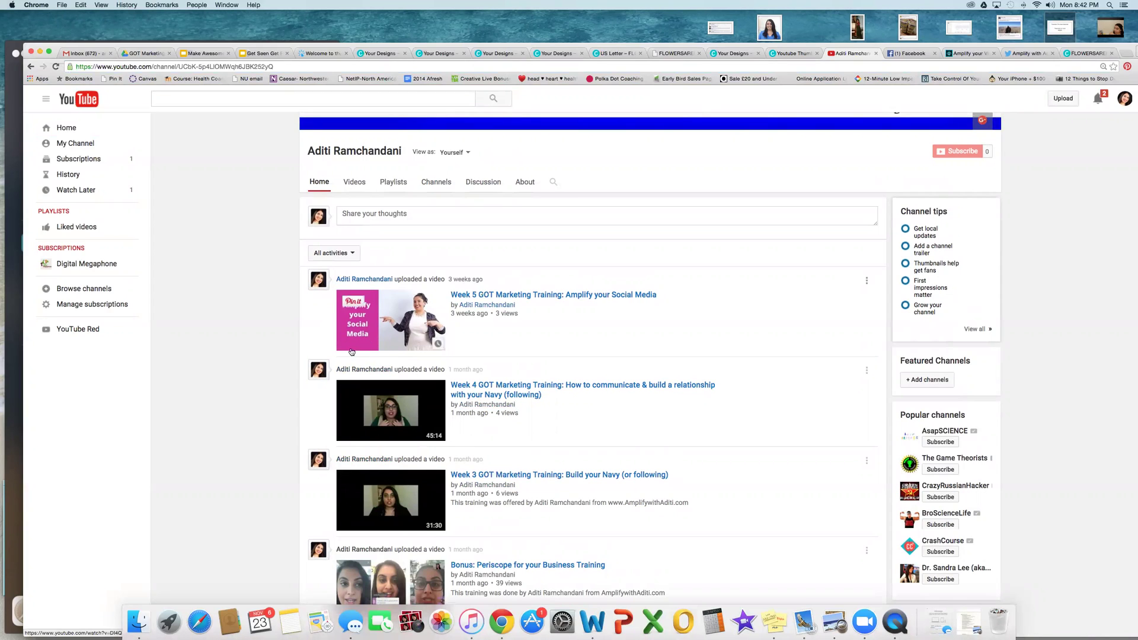
pyautogui.scroll(3, 259, 329)
pyautogui.scroll(-3, 258, 330)
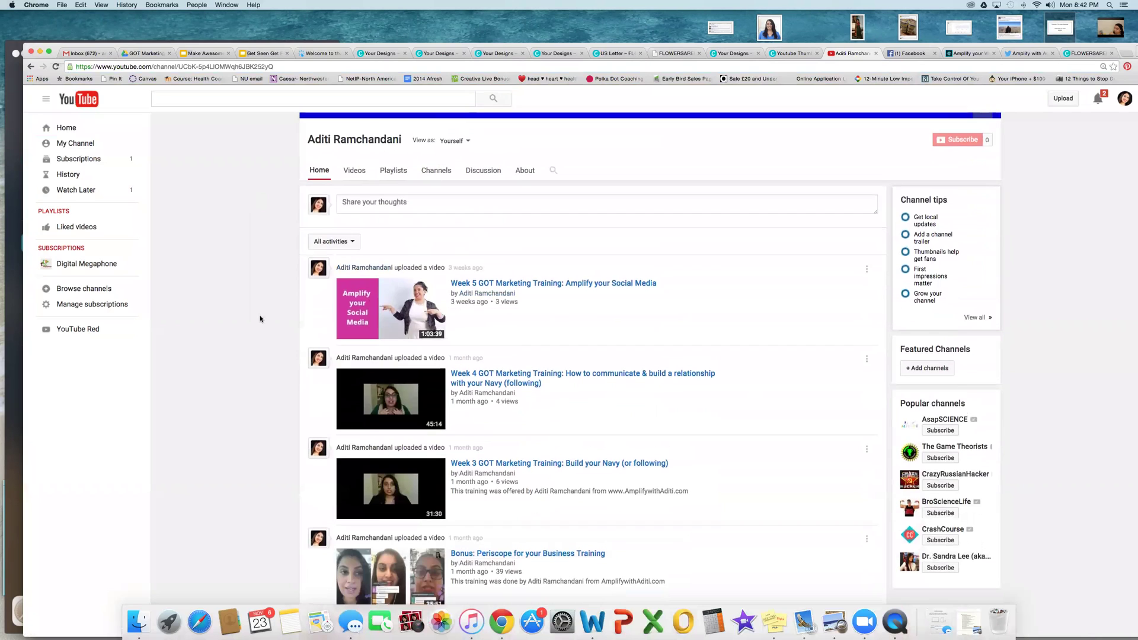
pyautogui.scroll(2, 260, 319)
pyautogui.scroll(1, 258, 318)
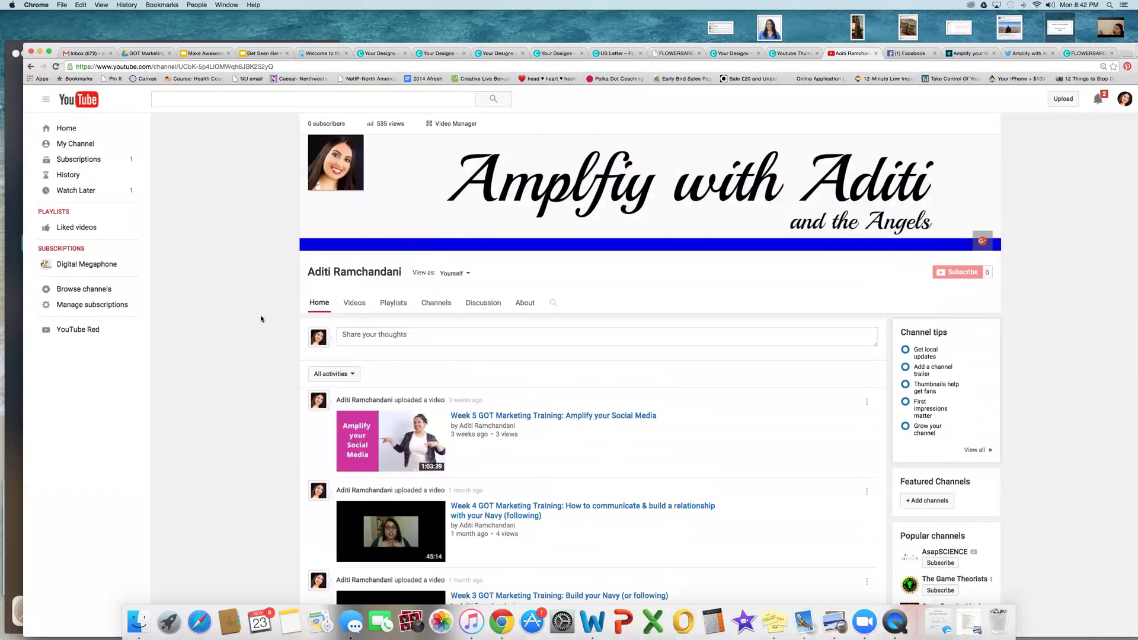
pyautogui.click(562, 54)
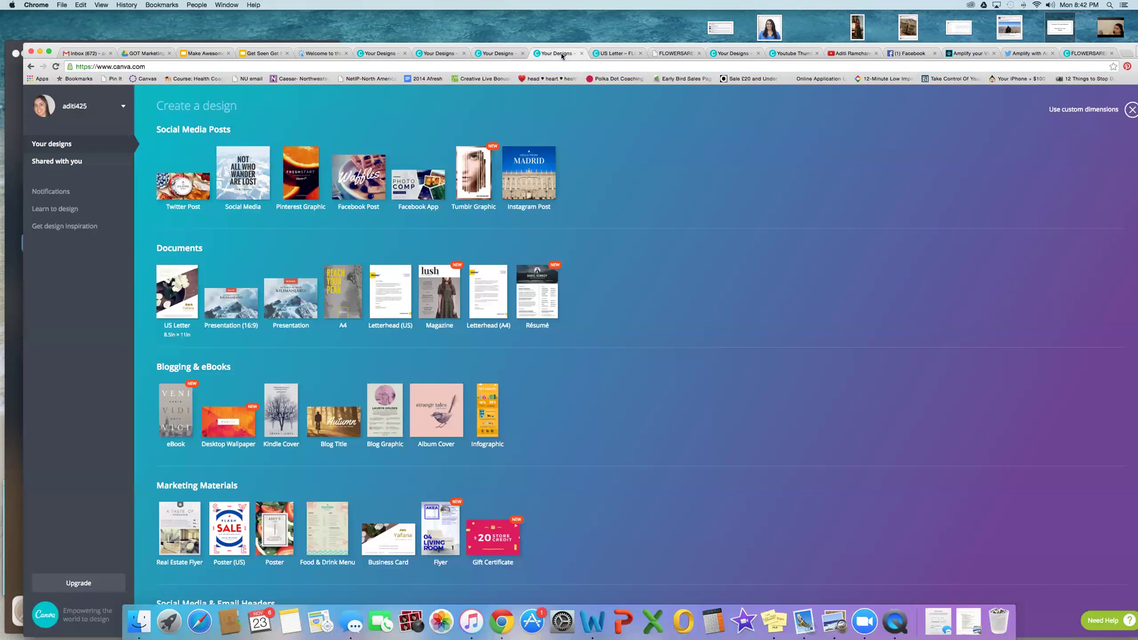
# Step: Browse the Create a design catalogue, then bring up the US Letter SODA-POP specials flyer
pyautogui.scroll(-3, 627, 199)
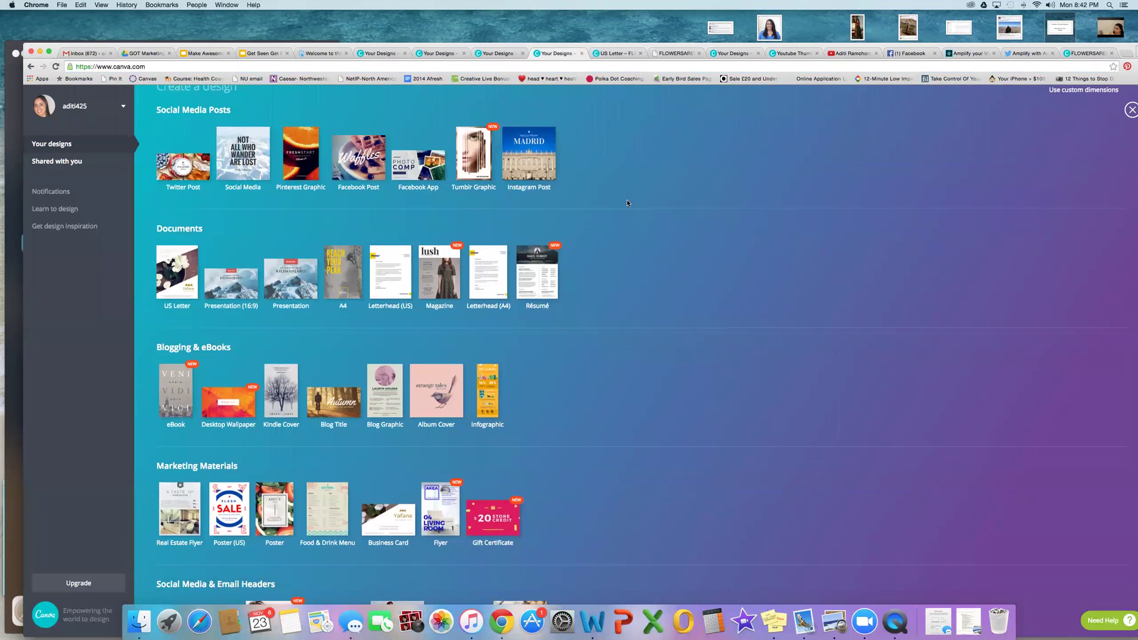
pyautogui.scroll(-3, 627, 201)
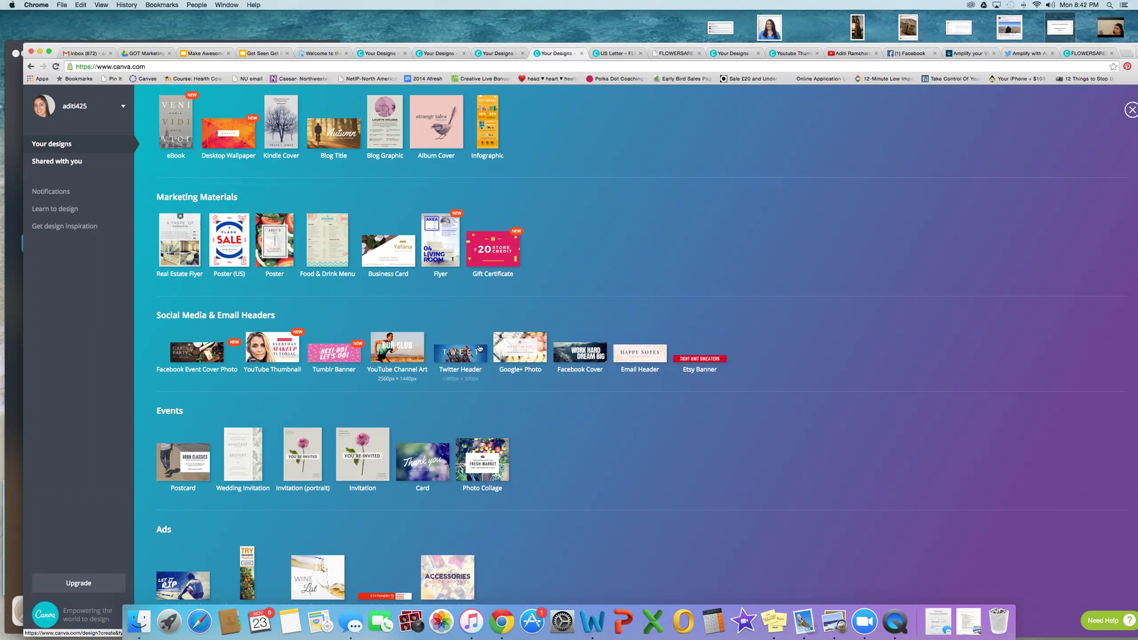
pyautogui.scroll(5, 582, 244)
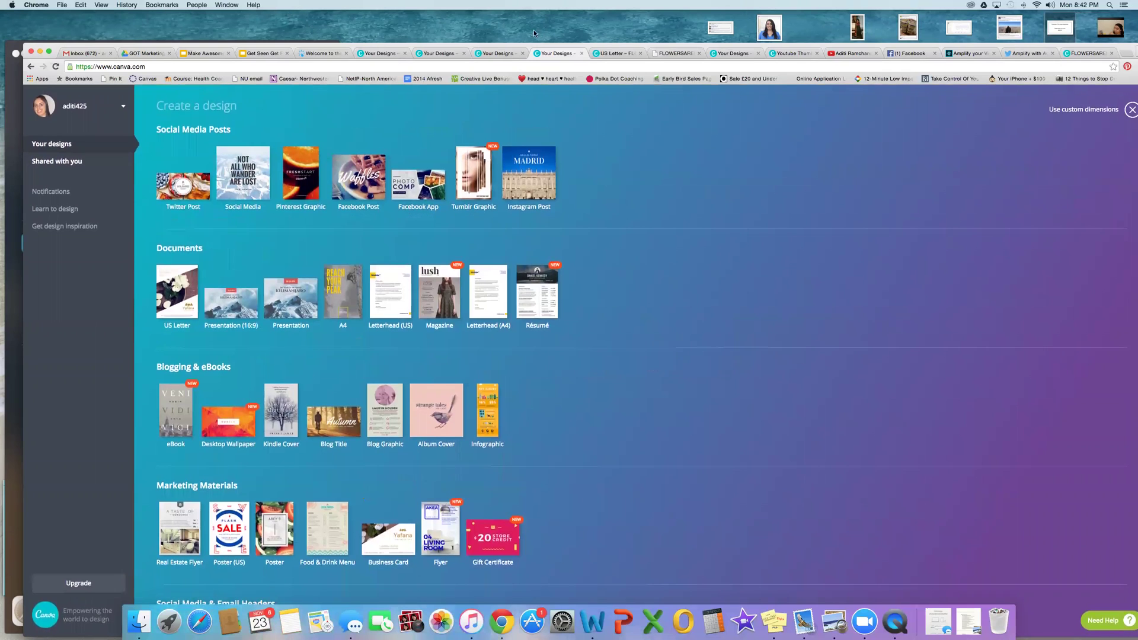
pyautogui.click(611, 53)
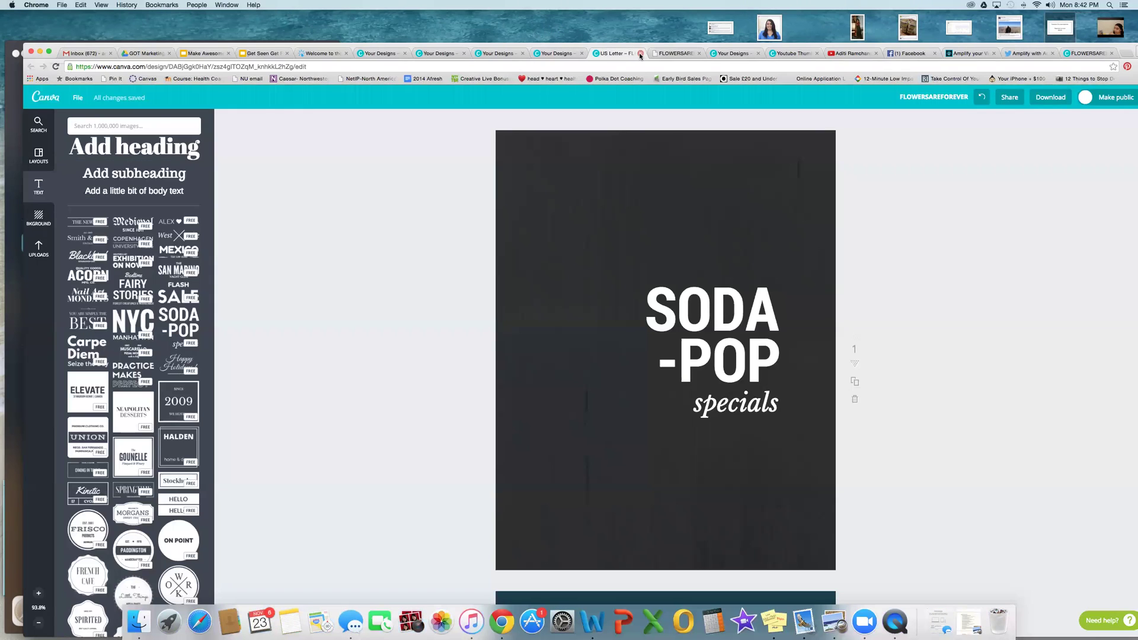
pyautogui.click(640, 54)
# Step: Close the leftover design, YouTube thumbnail and YouTube channel tabs, returning to Your designs
pyautogui.click(640, 54)
pyautogui.click(673, 53)
pyautogui.click(700, 54)
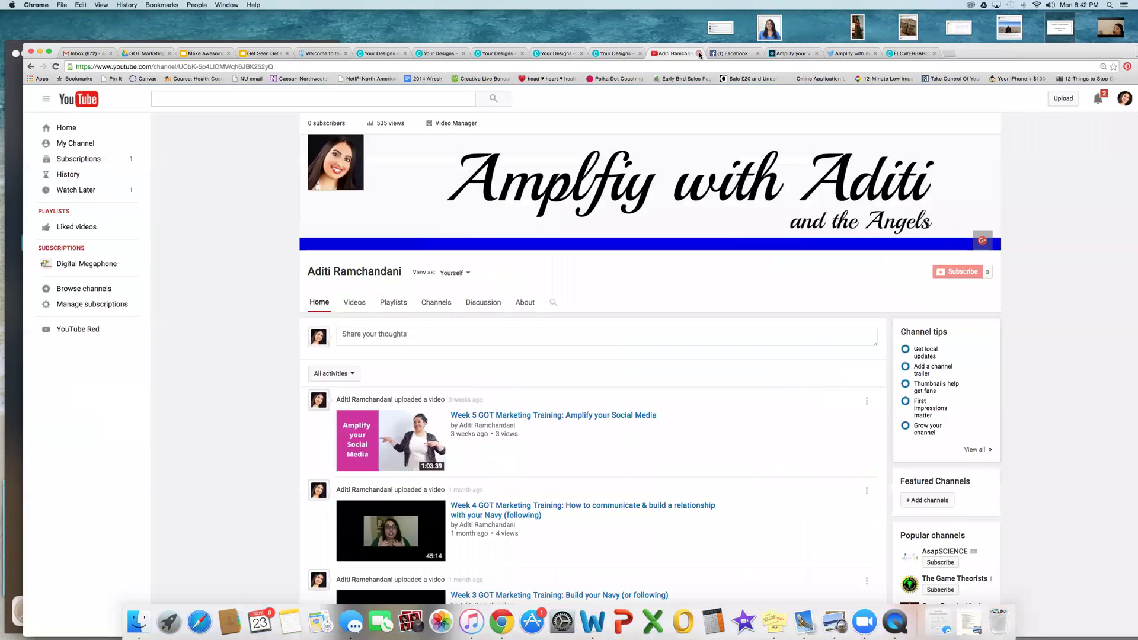
pyautogui.click(699, 54)
pyautogui.click(621, 54)
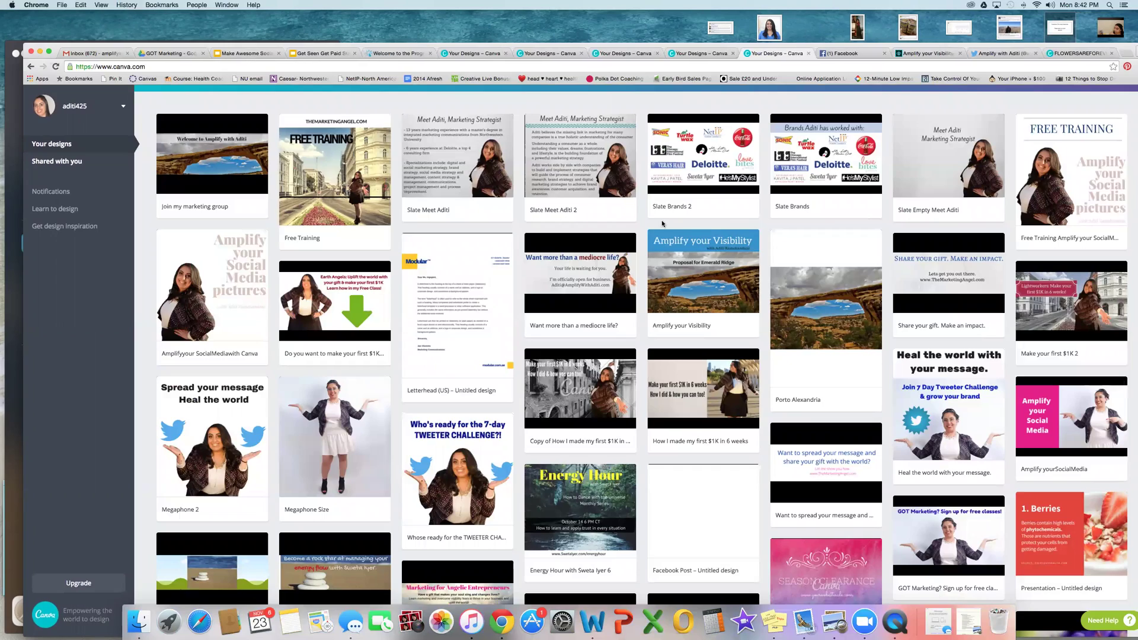
# Step: Scroll the Your designs gallery and move the Chrome window right beside the iPhone mirror
pyautogui.scroll(-2, 663, 223)
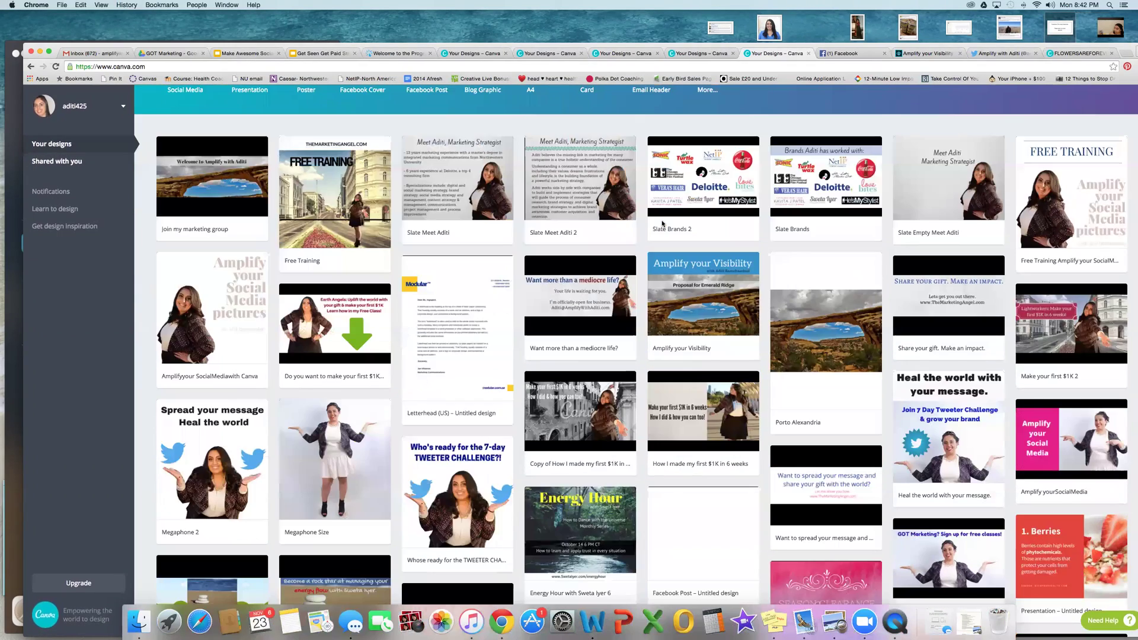
pyautogui.scroll(-5, 662, 223)
pyautogui.scroll(7, 663, 225)
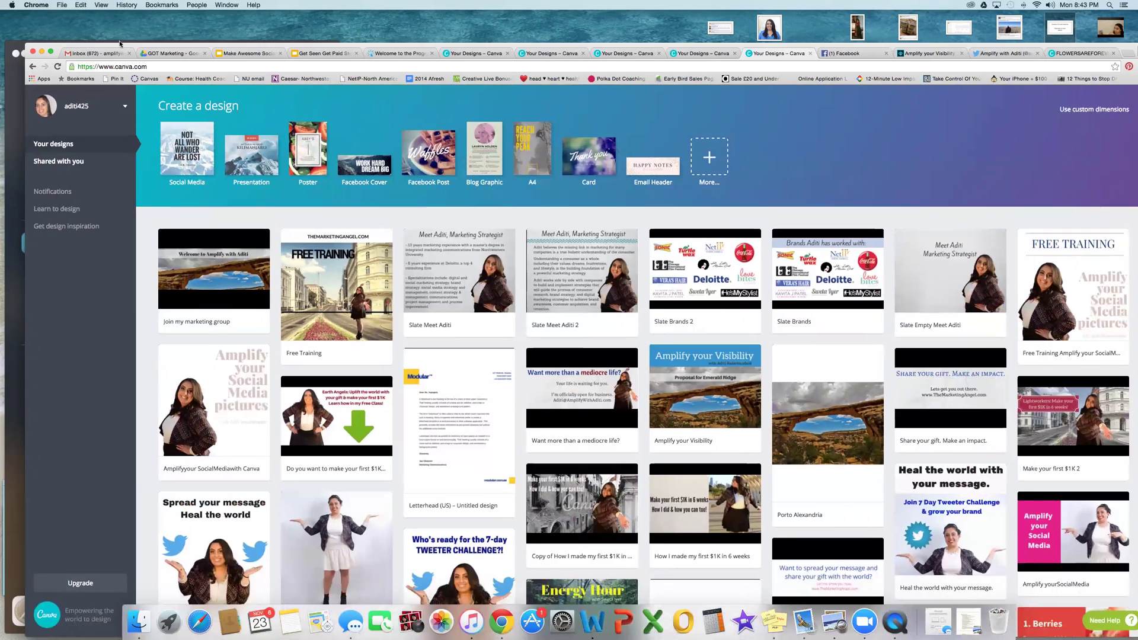
pyautogui.moveTo(83, 46); pyautogui.dragTo(195, 52)
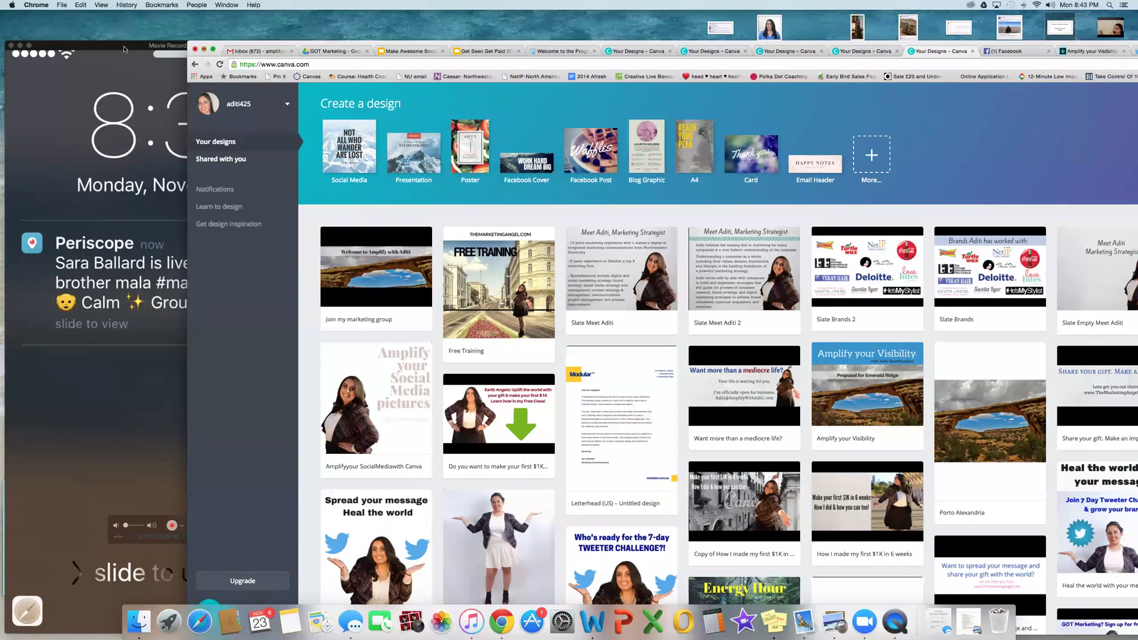
# Step: Centre the mirrored iPhone window to show InstaQuote's 'Never give up!' quote editor
pyautogui.moveTo(124, 49); pyautogui.dragTo(575, 18)
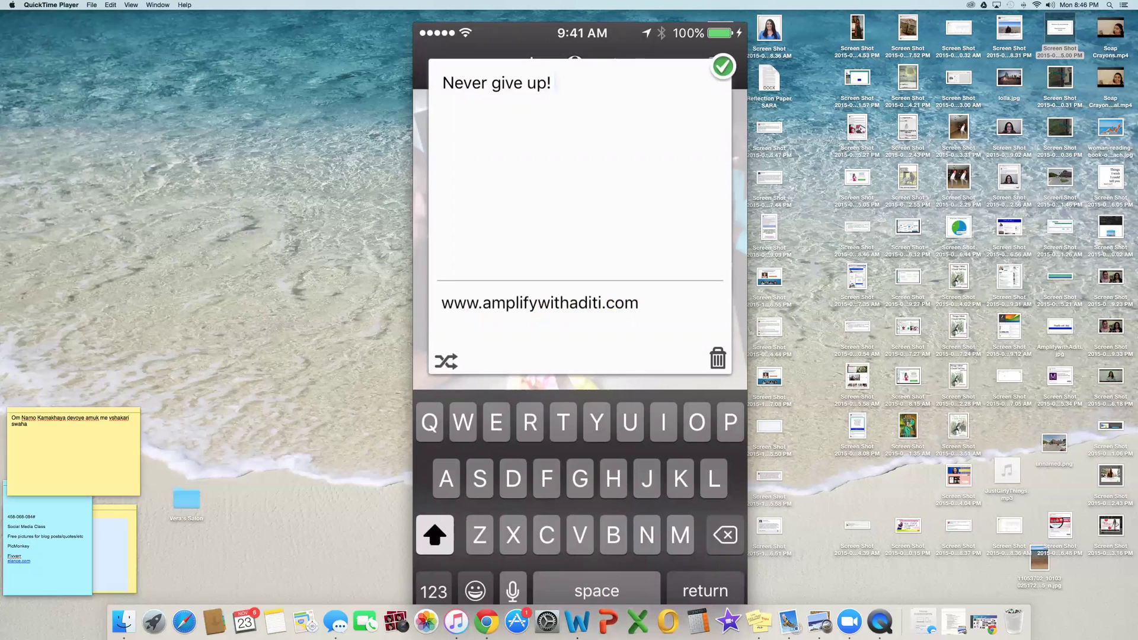
# Step: Shuffle to the quote 'Don't cry because it's over, smile because it happened.' and confirm it
pyautogui.click(446, 361)
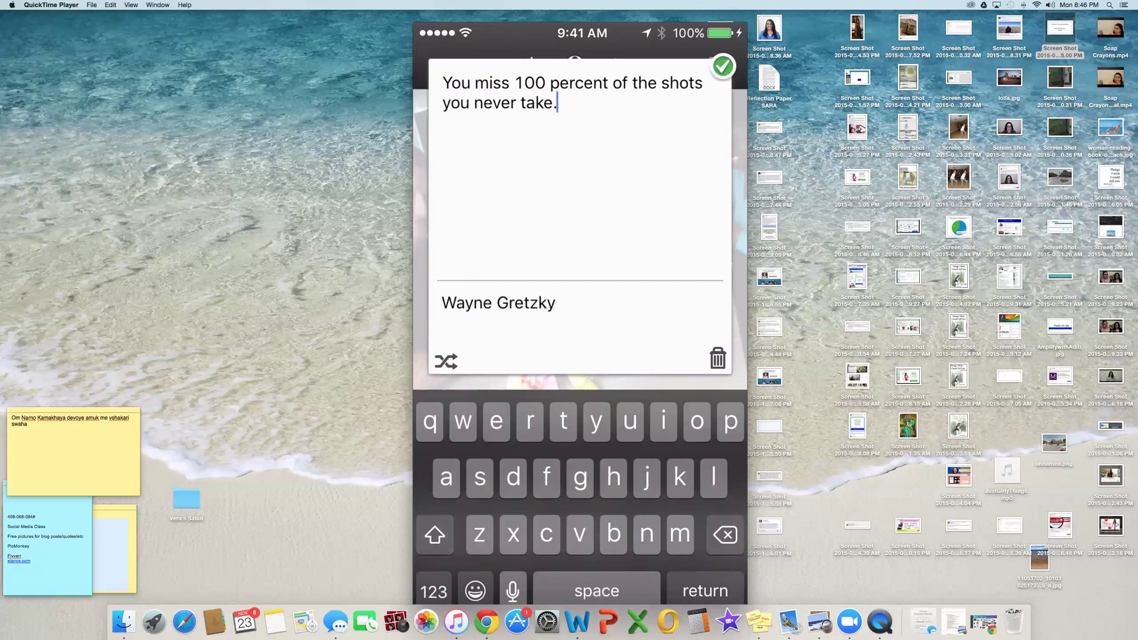
pyautogui.click(446, 361)
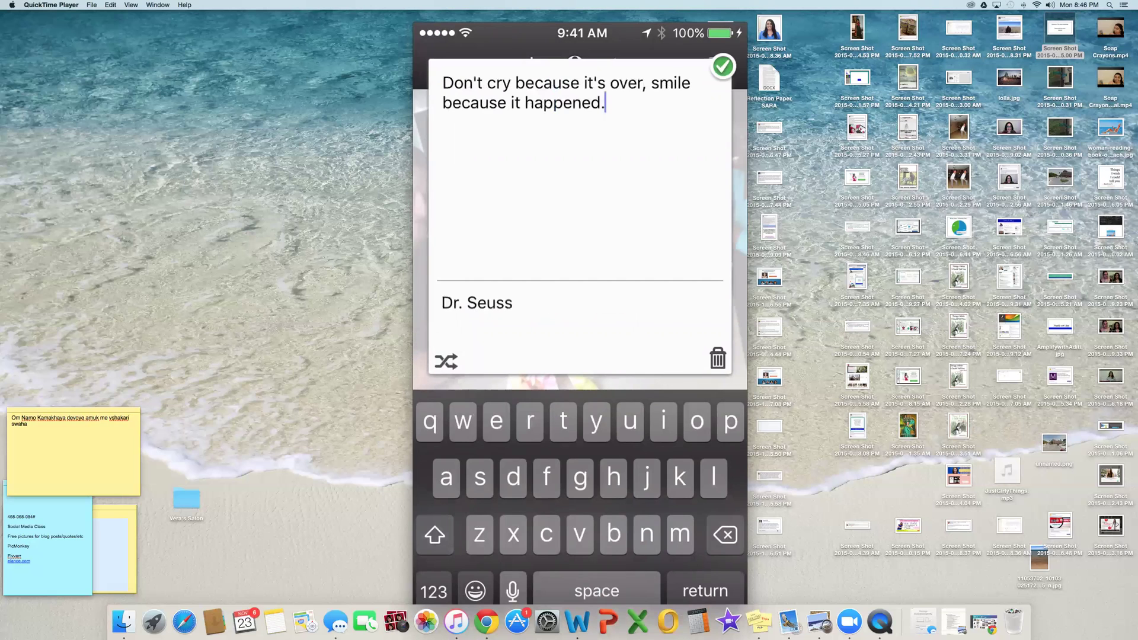
pyautogui.click(723, 66)
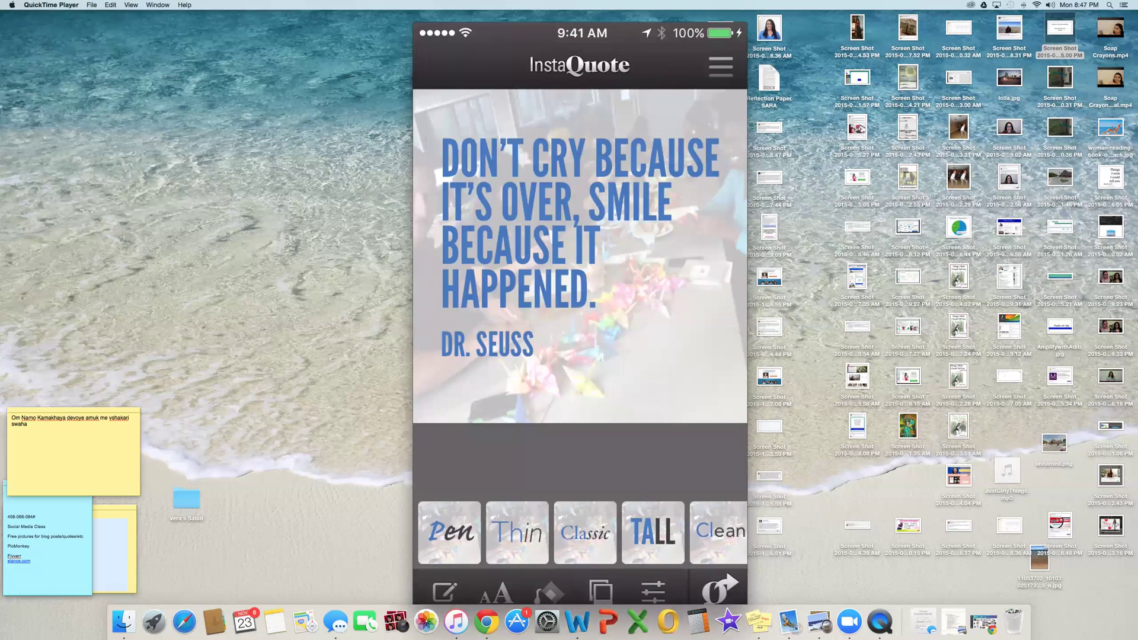
# Step: Raise the quote's line spacing three steps and centre-align it, then reopen the text editor
pyautogui.click(497, 592)
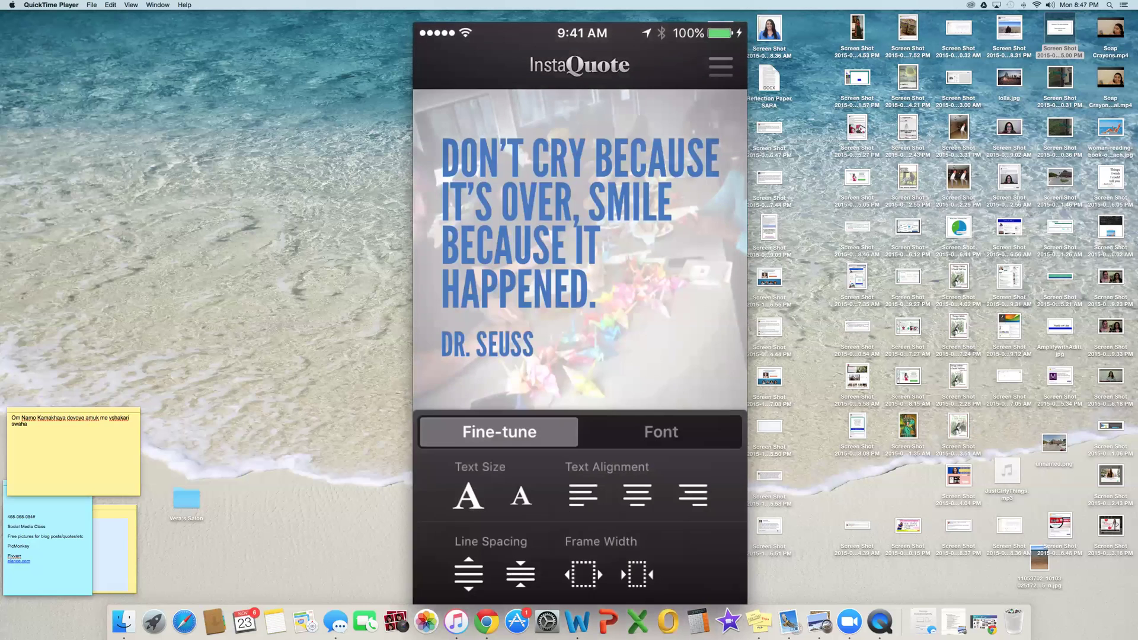
pyautogui.click(472, 575)
pyautogui.click(472, 575)
pyautogui.click(472, 575)
pyautogui.click(635, 499)
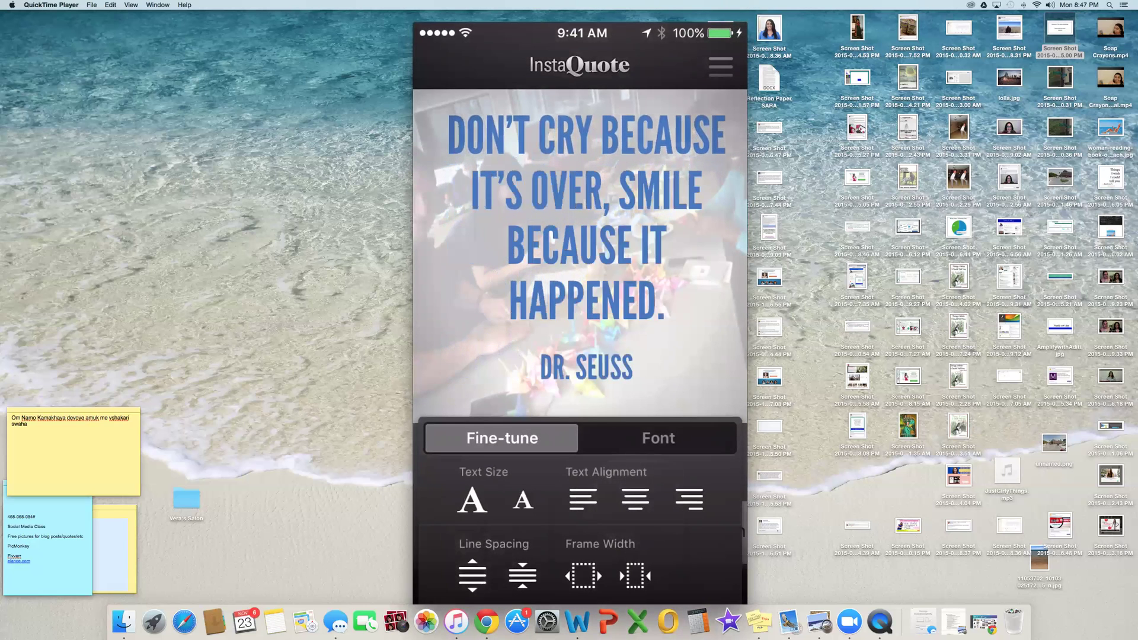
pyautogui.click(727, 587)
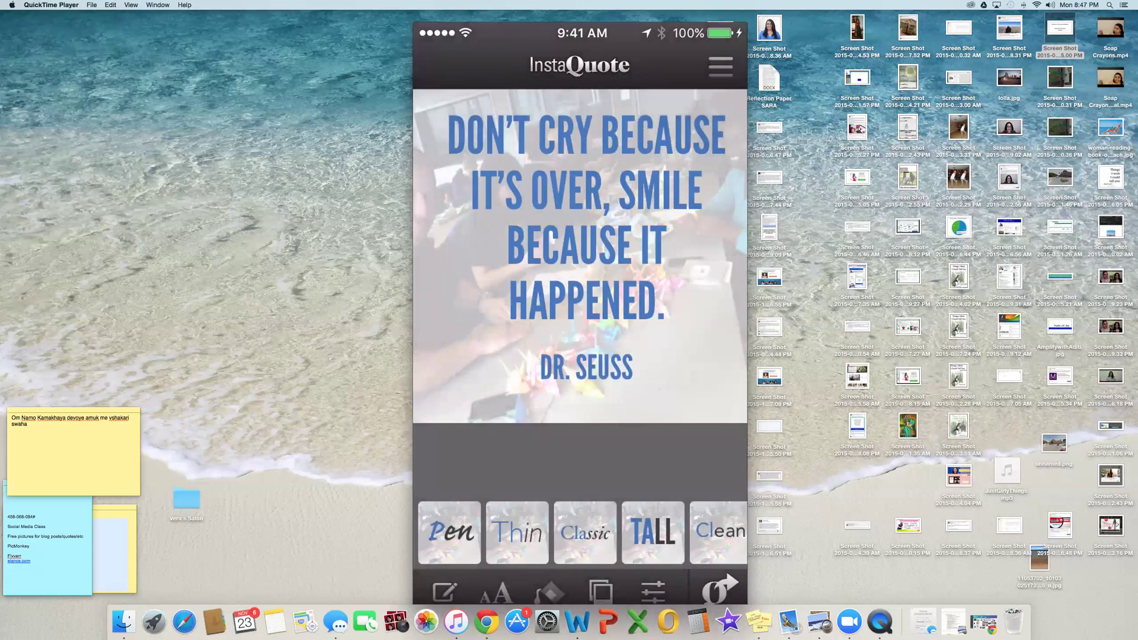
pyautogui.click(587, 249)
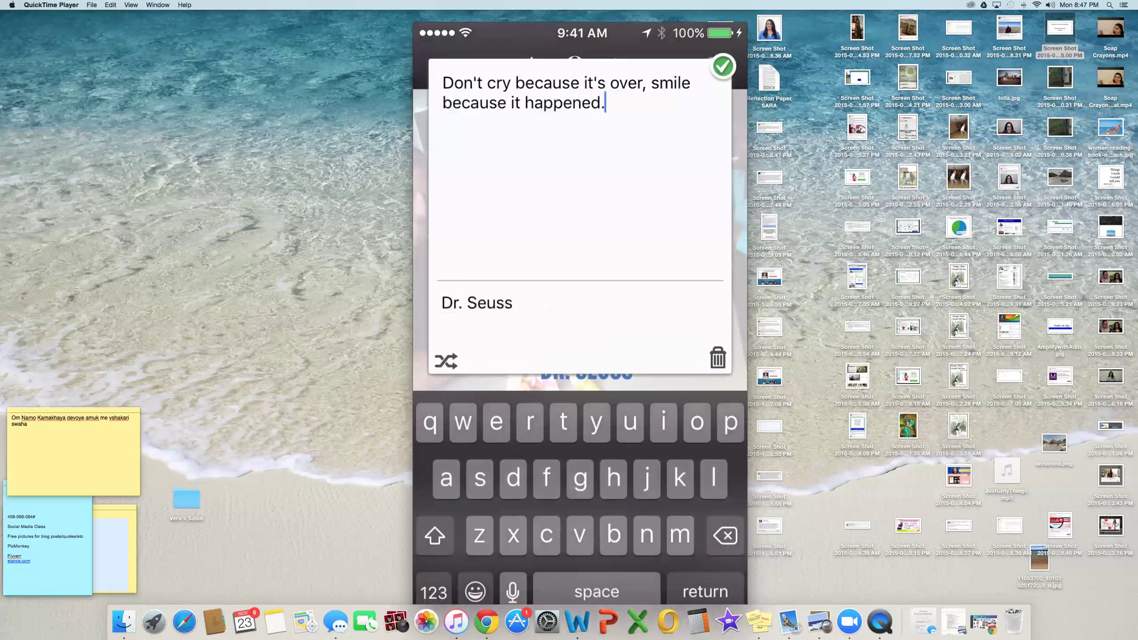
# Step: Change the quote's author to the presenter's own name and confirm
pyautogui.click(512, 302)
pyautogui.press('BackSpace')
pyautogui.press('BackSpace')
pyautogui.press('BackSpace')
pyautogui.press('BackSpace')
pyautogui.press('BackSpace')
pyautogui.press('BackSpace')
pyautogui.press('BackSpace')
pyautogui.press('BackSpace')
pyautogui.press('BackSpace')
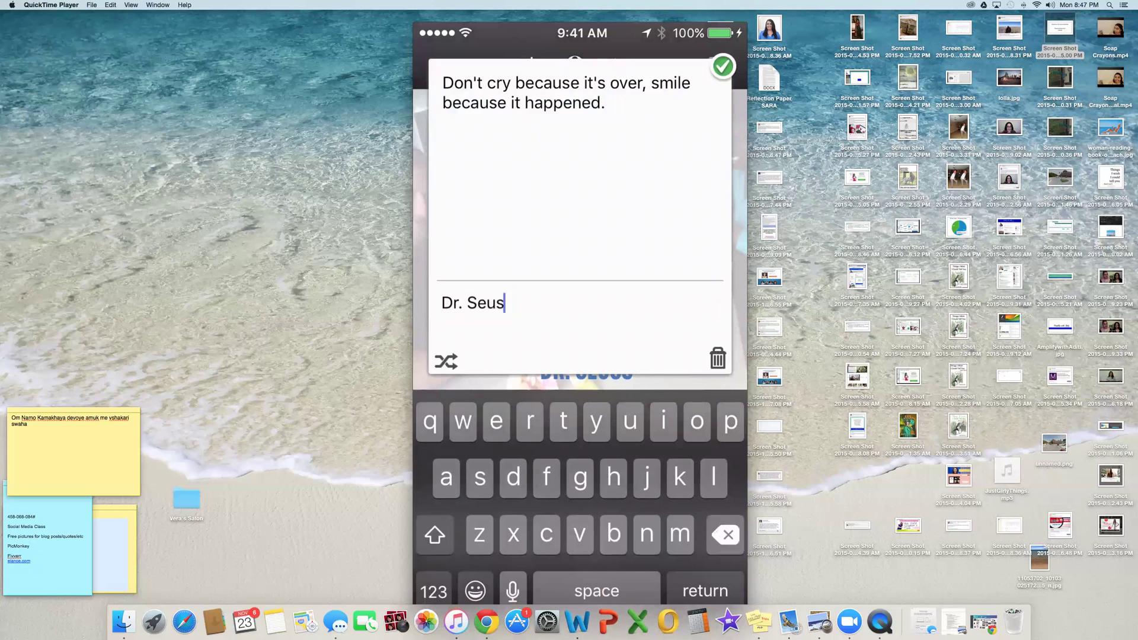
pyautogui.write('Aditi')
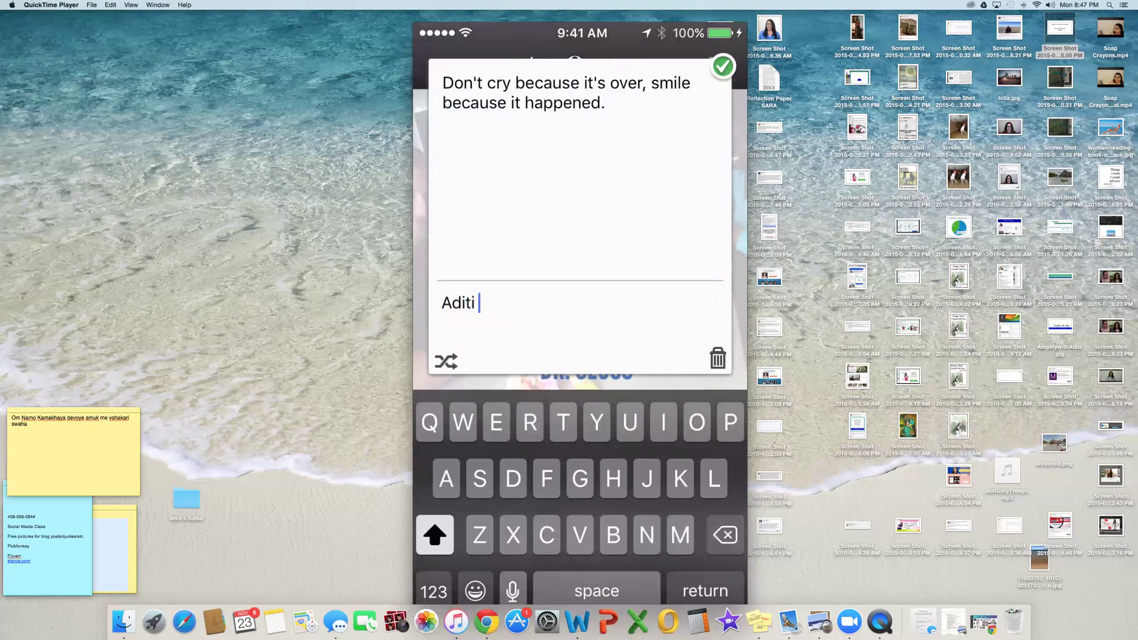
pyautogui.click(723, 67)
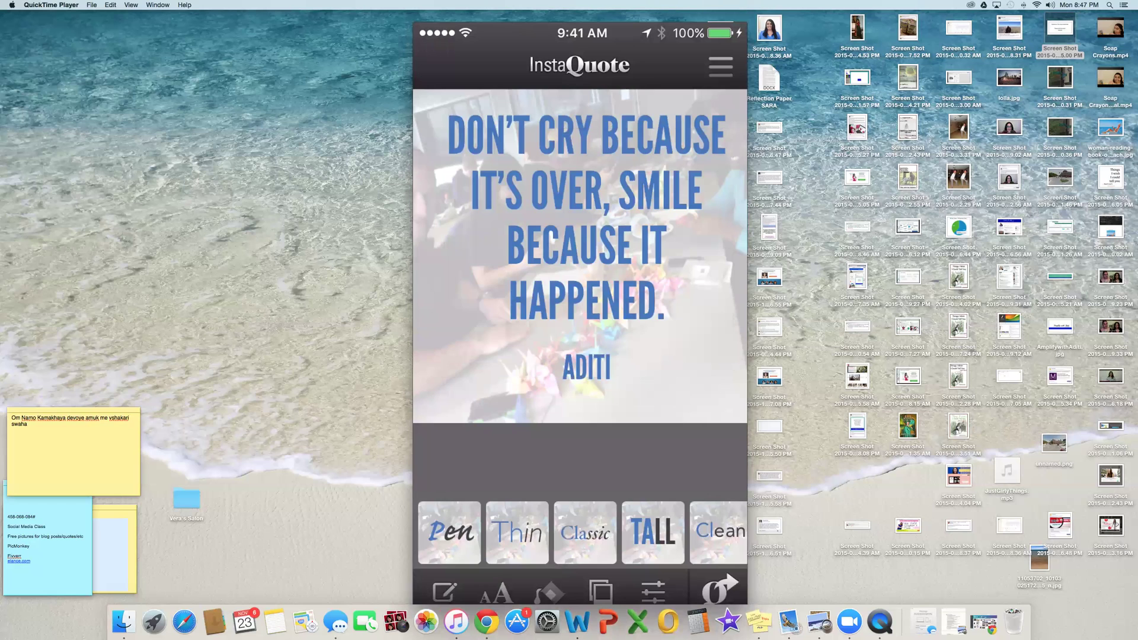
# Step: Try the Pen, Thin, Classic and TALL fonts on the quote
pyautogui.click(449, 531)
pyautogui.click(517, 532)
pyautogui.click(584, 531)
pyautogui.click(653, 531)
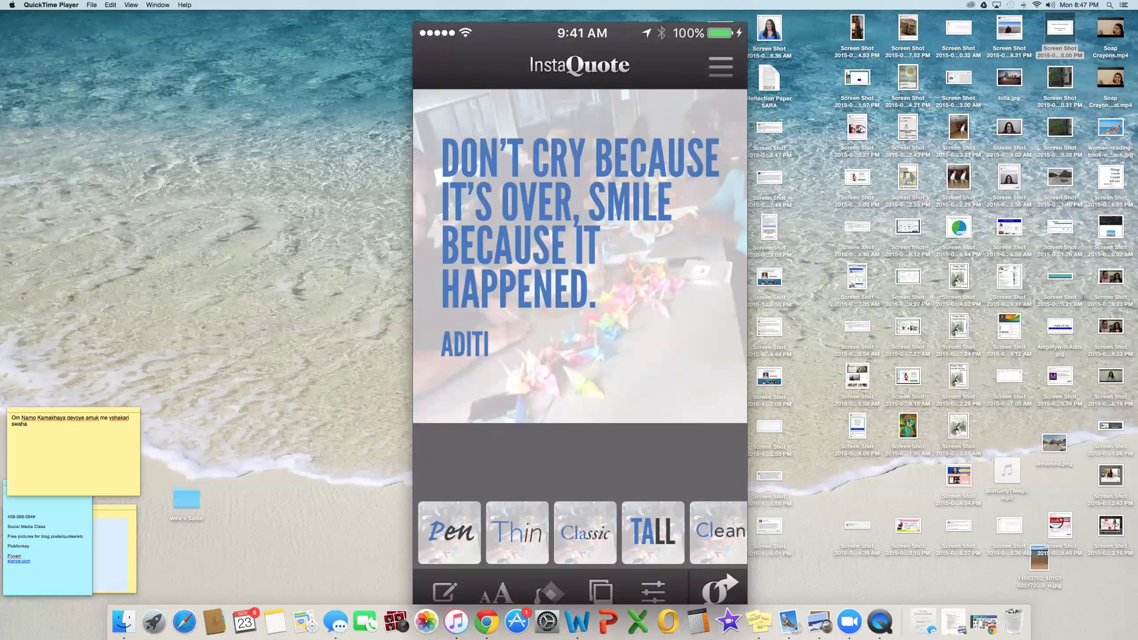
pyautogui.moveTo(681, 532); pyautogui.dragTo(489, 531)
pyautogui.moveTo(711, 532); pyautogui.dragTo(528, 531)
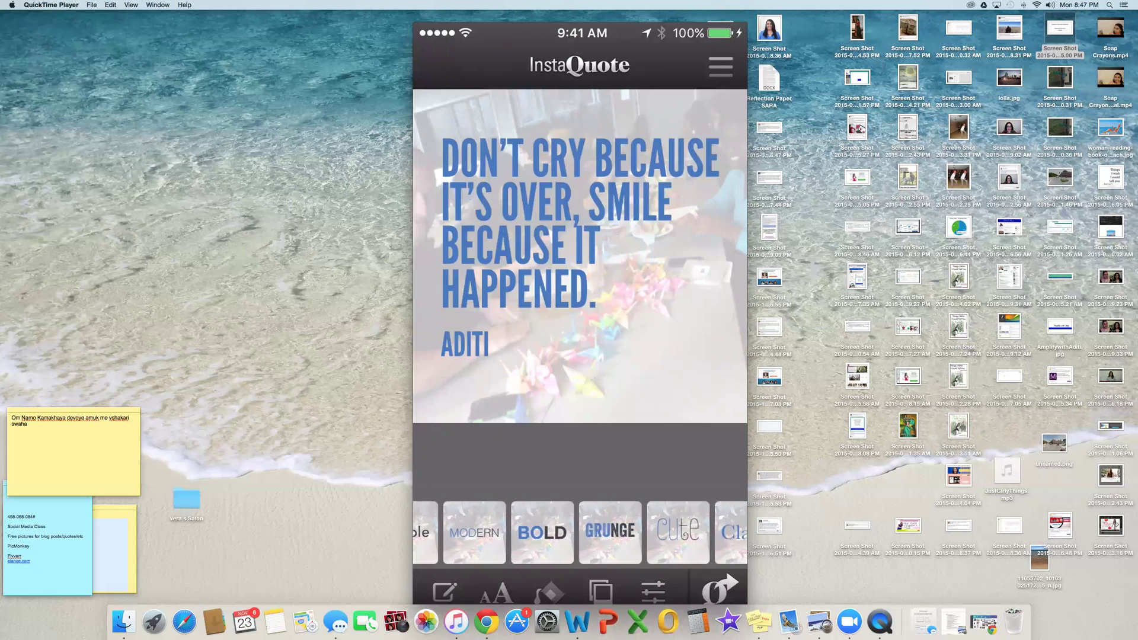
# Step: Try BOLD, GRUNGE, Round, WALL and HAND fonts, settle on Felt, and open backgrounds
pyautogui.click(541, 531)
pyautogui.click(610, 531)
pyautogui.moveTo(682, 532); pyautogui.dragTo(533, 532)
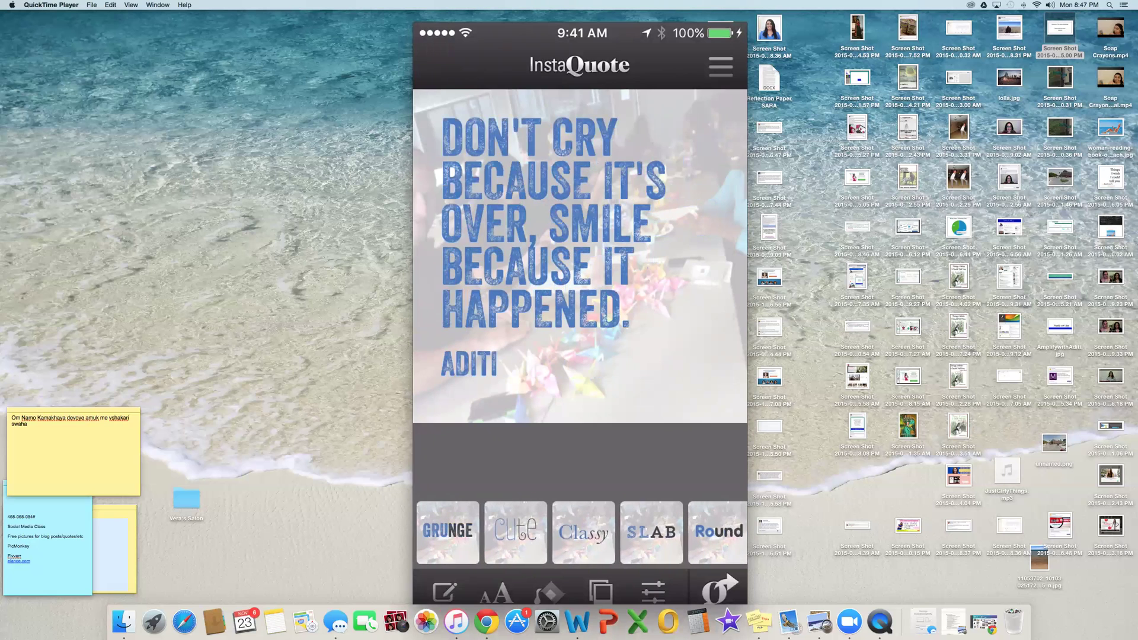
pyautogui.click(718, 532)
pyautogui.moveTo(681, 532); pyautogui.dragTo(551, 532)
pyautogui.click(655, 532)
pyautogui.moveTo(681, 531); pyautogui.dragTo(534, 531)
pyautogui.click(656, 531)
pyautogui.click(589, 532)
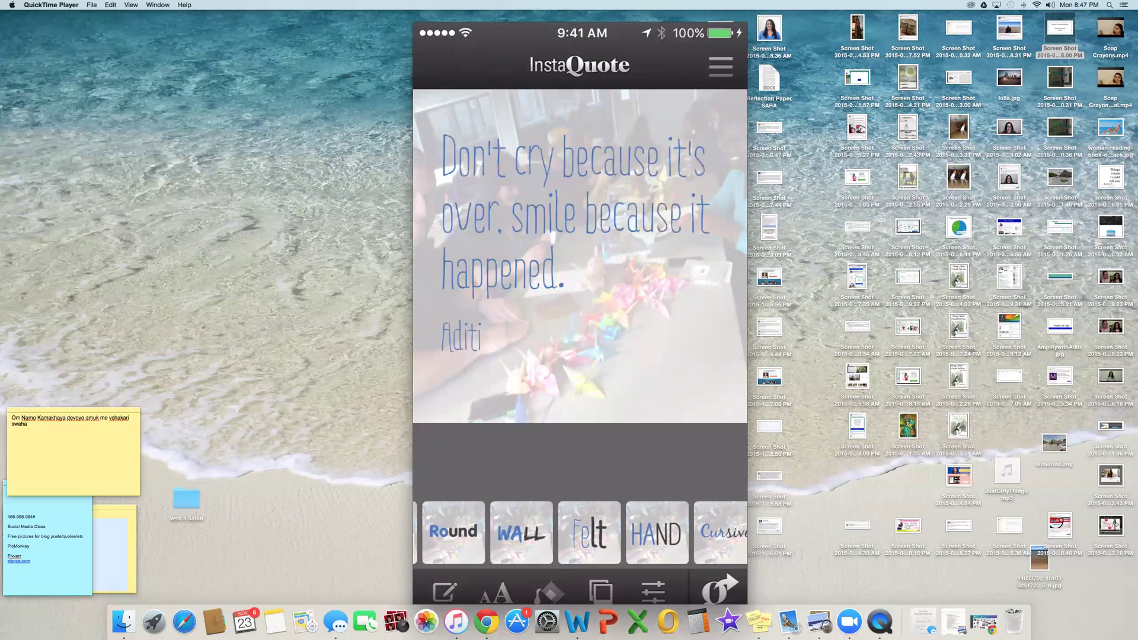
pyautogui.click(550, 592)
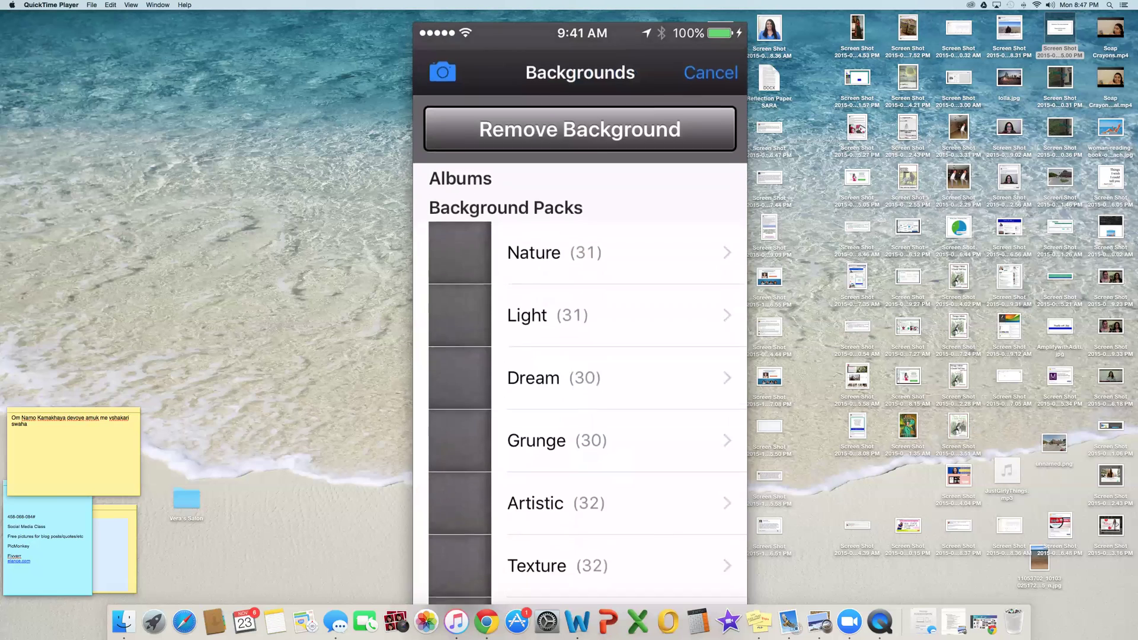
# Step: Scroll the Backgrounds list and open the Grunge background pack
pyautogui.scroll(-1, 579, 356)
pyautogui.scroll(-10, 580, 385)
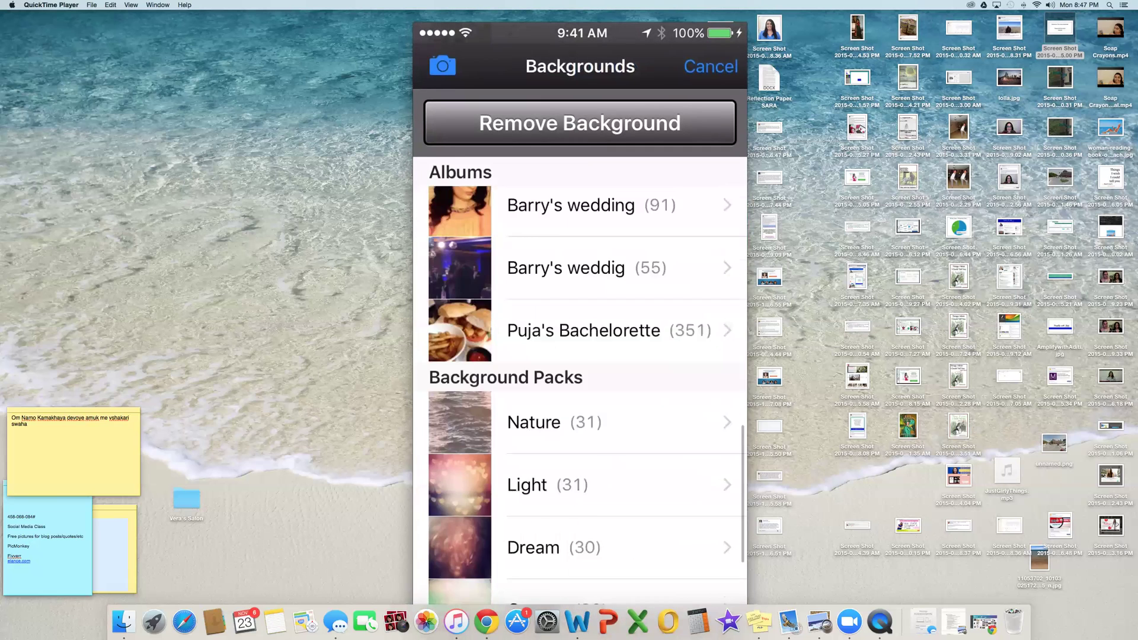
pyautogui.click(536, 395)
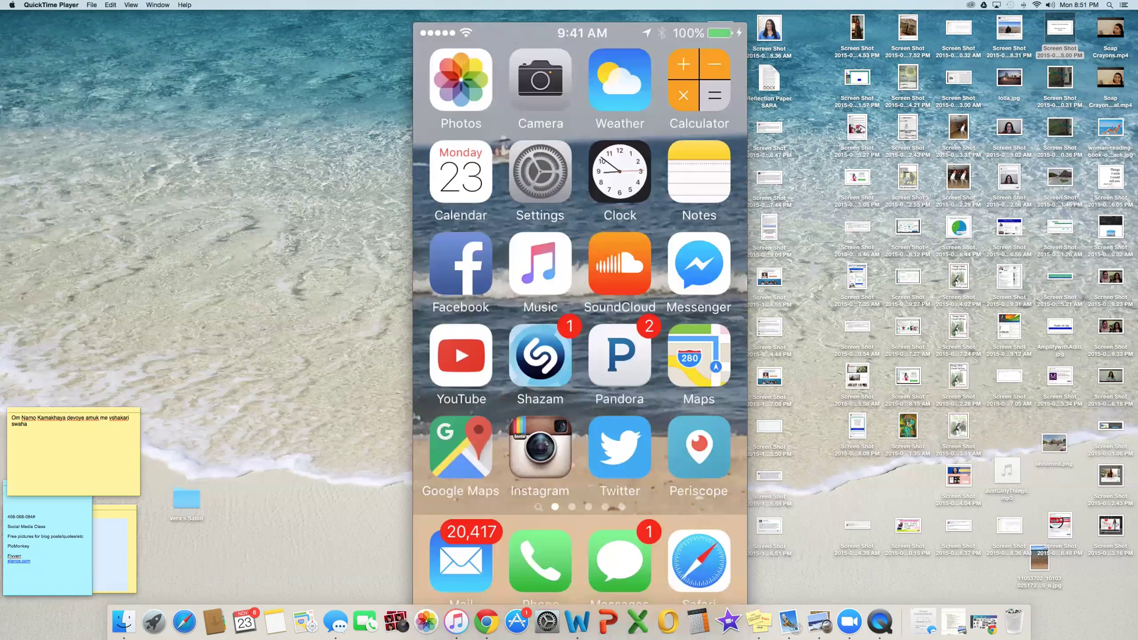
# Step: Move the iPhone mirror left, retry the failed Zoom connection, and bring Chrome's Canva window back
pyautogui.moveTo(529, 44)
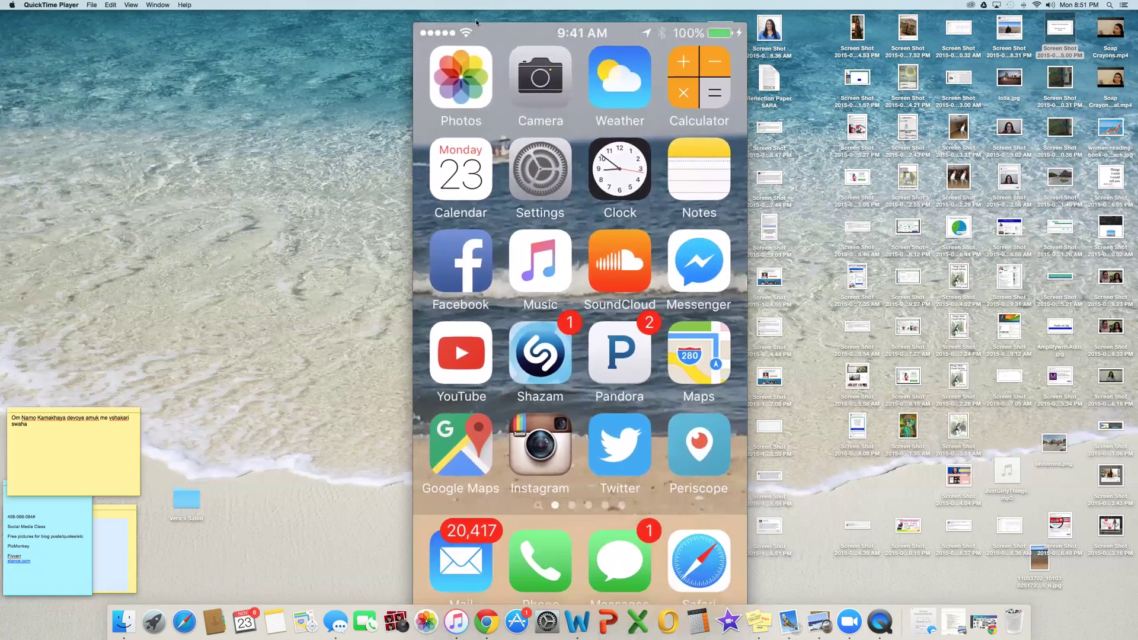
pyautogui.moveTo(474, 30); pyautogui.dragTo(84, 25)
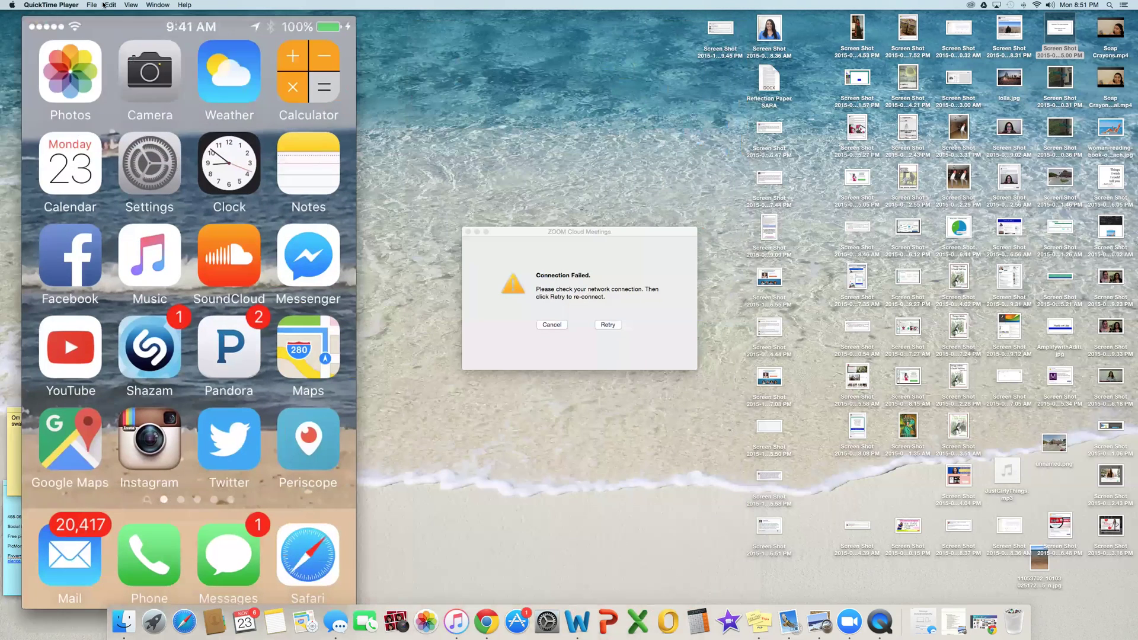
pyautogui.click(614, 294)
pyautogui.click(608, 324)
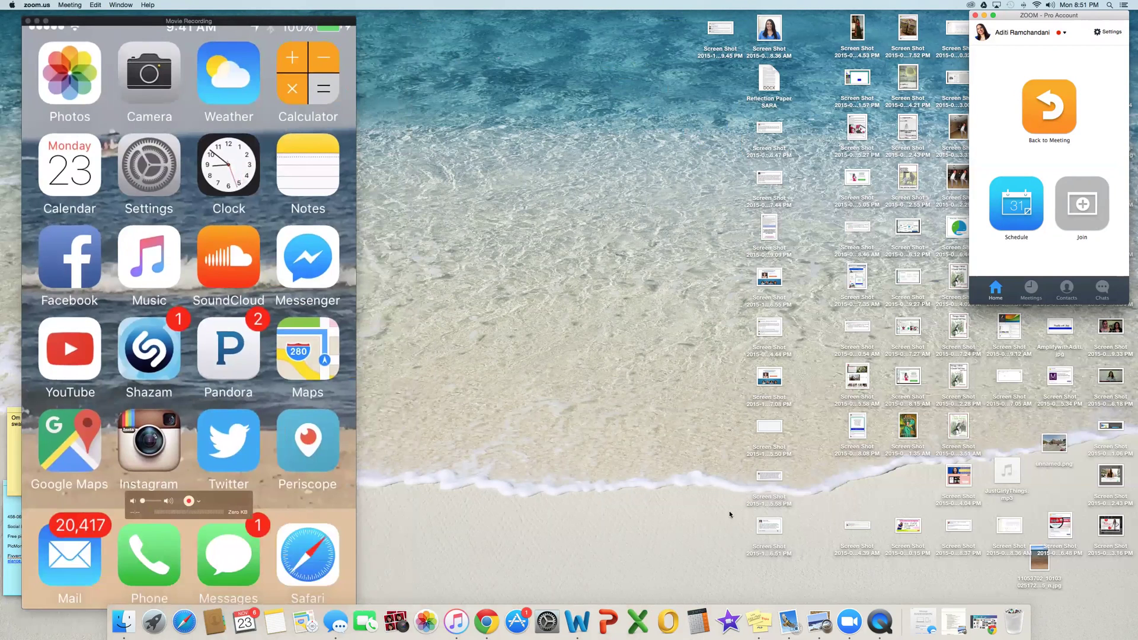
pyautogui.click(496, 622)
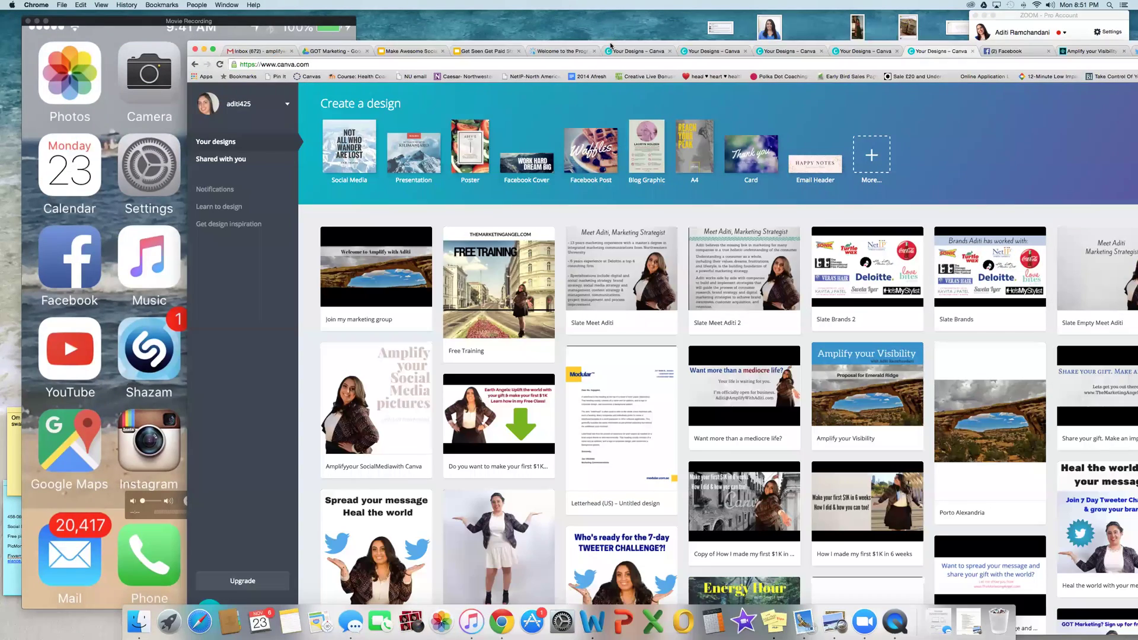
# Step: Switch to the Make Awesome Social Media Pics deck and present it full screen
pyautogui.moveTo(608, 46); pyautogui.dragTo(181, 21)
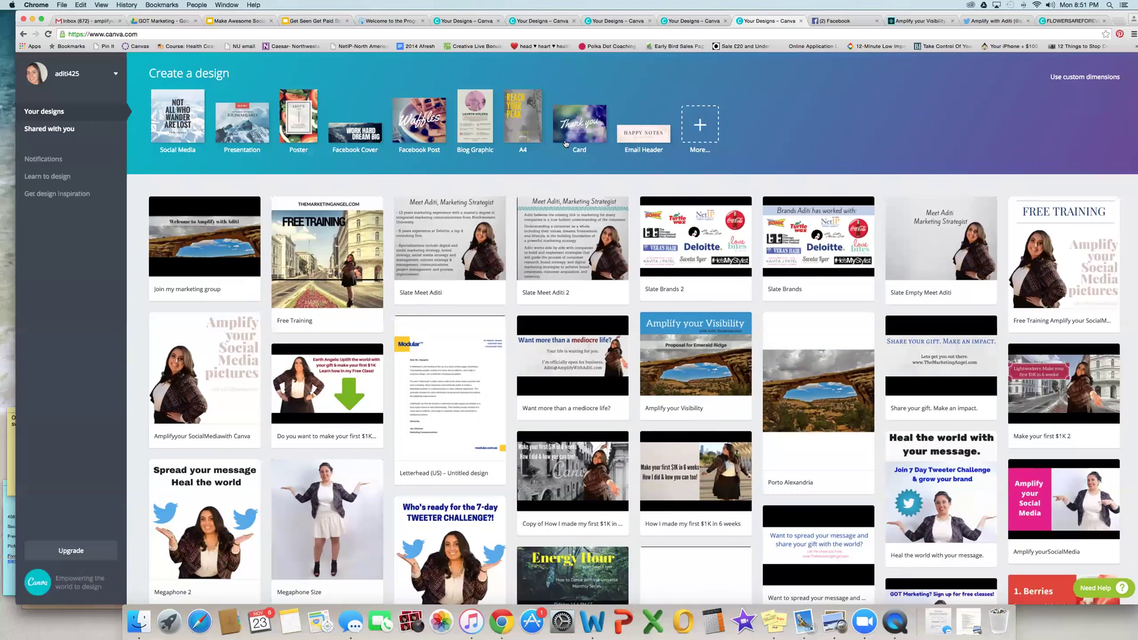
pyautogui.click(234, 21)
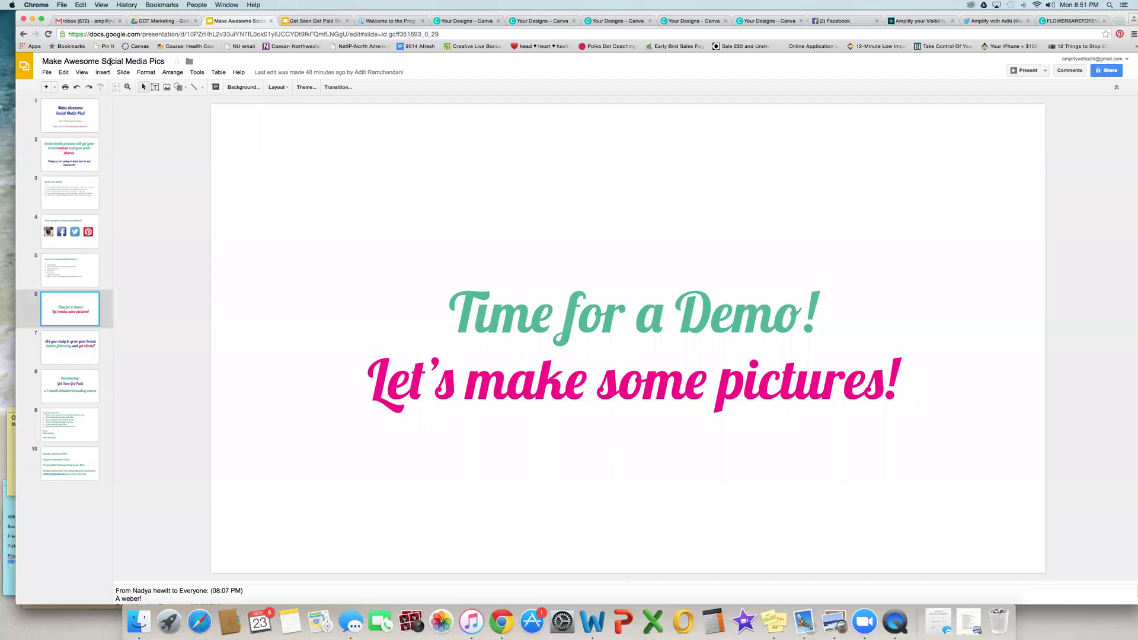
pyautogui.click(81, 72)
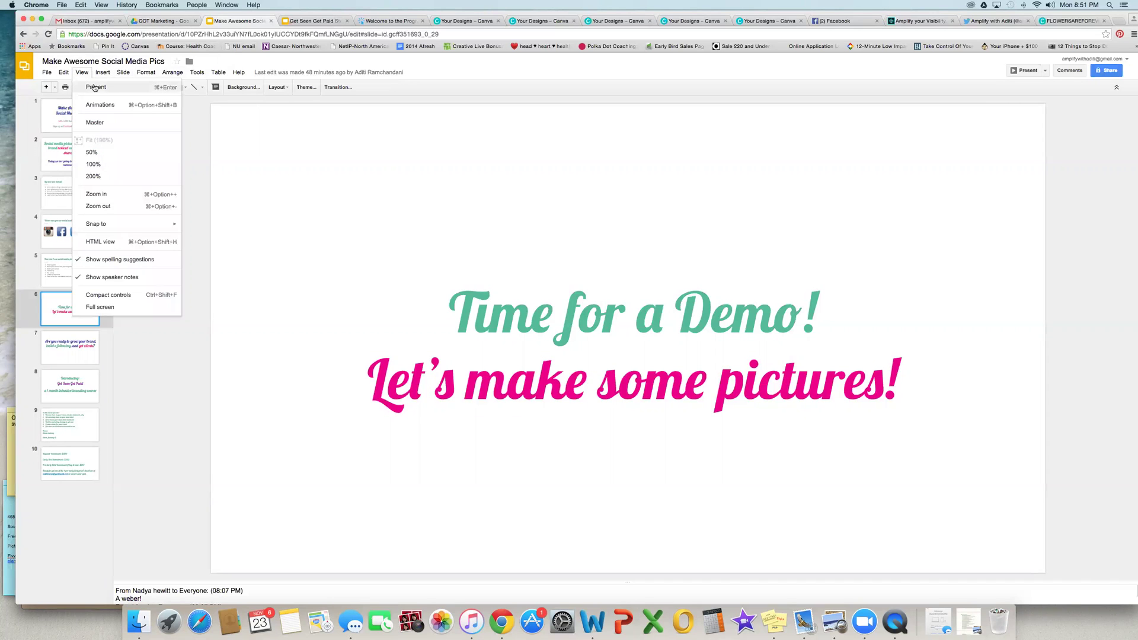
pyautogui.click(95, 87)
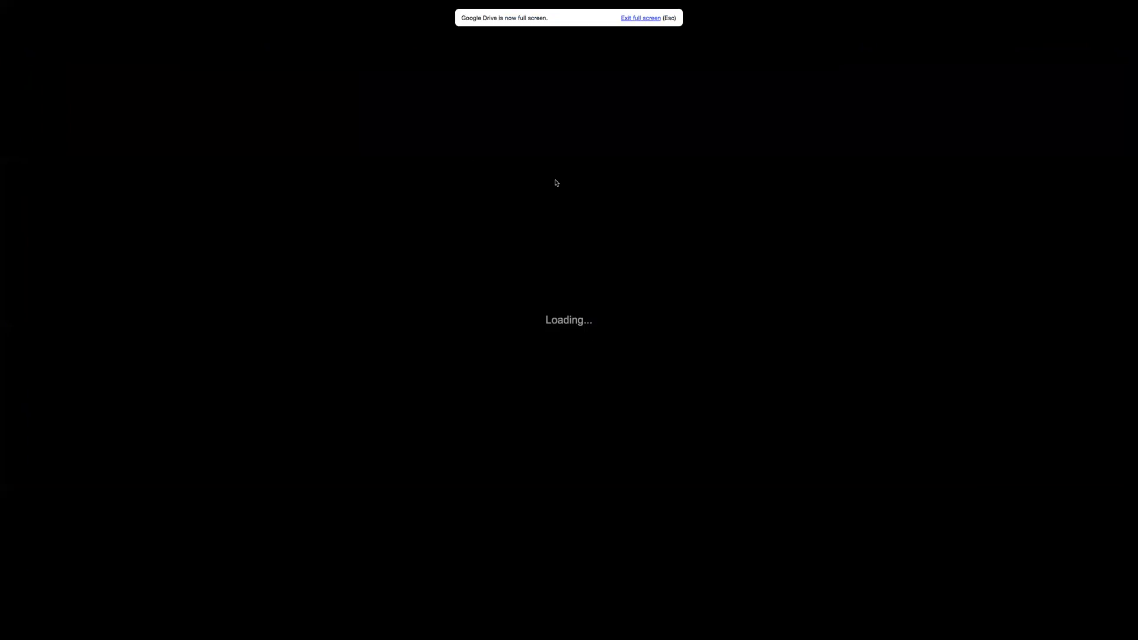